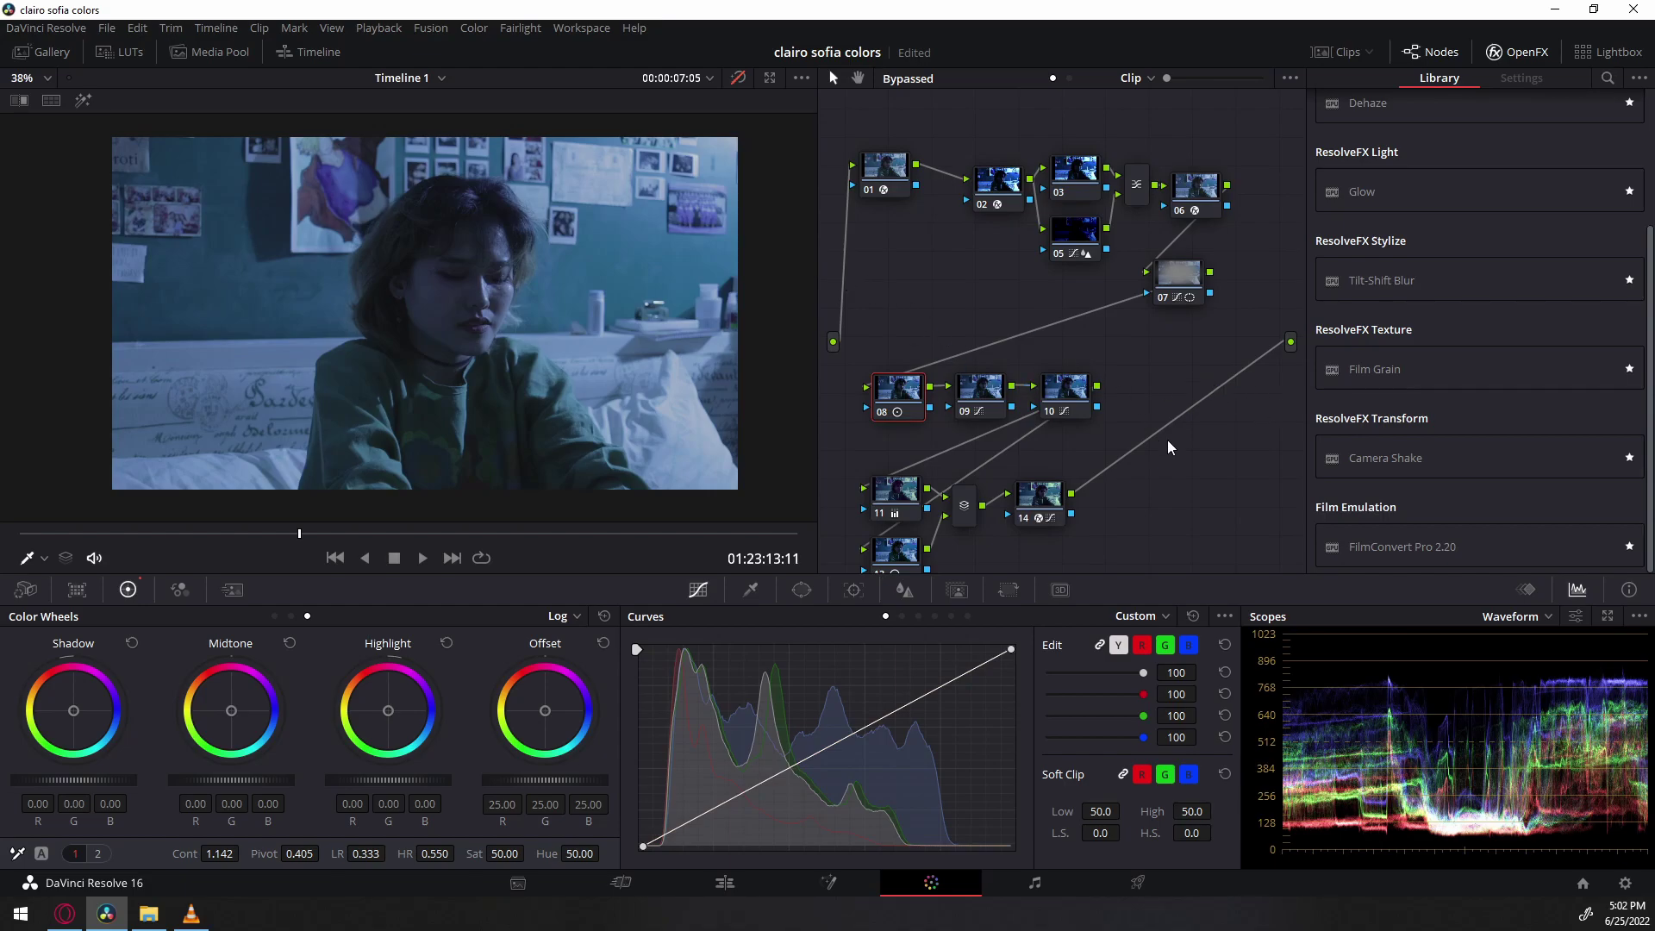
# Turn off the grade bypass and enable only node 01 with its FilmConvert Pro effect.
pyautogui.hotkey('shift', 'd')
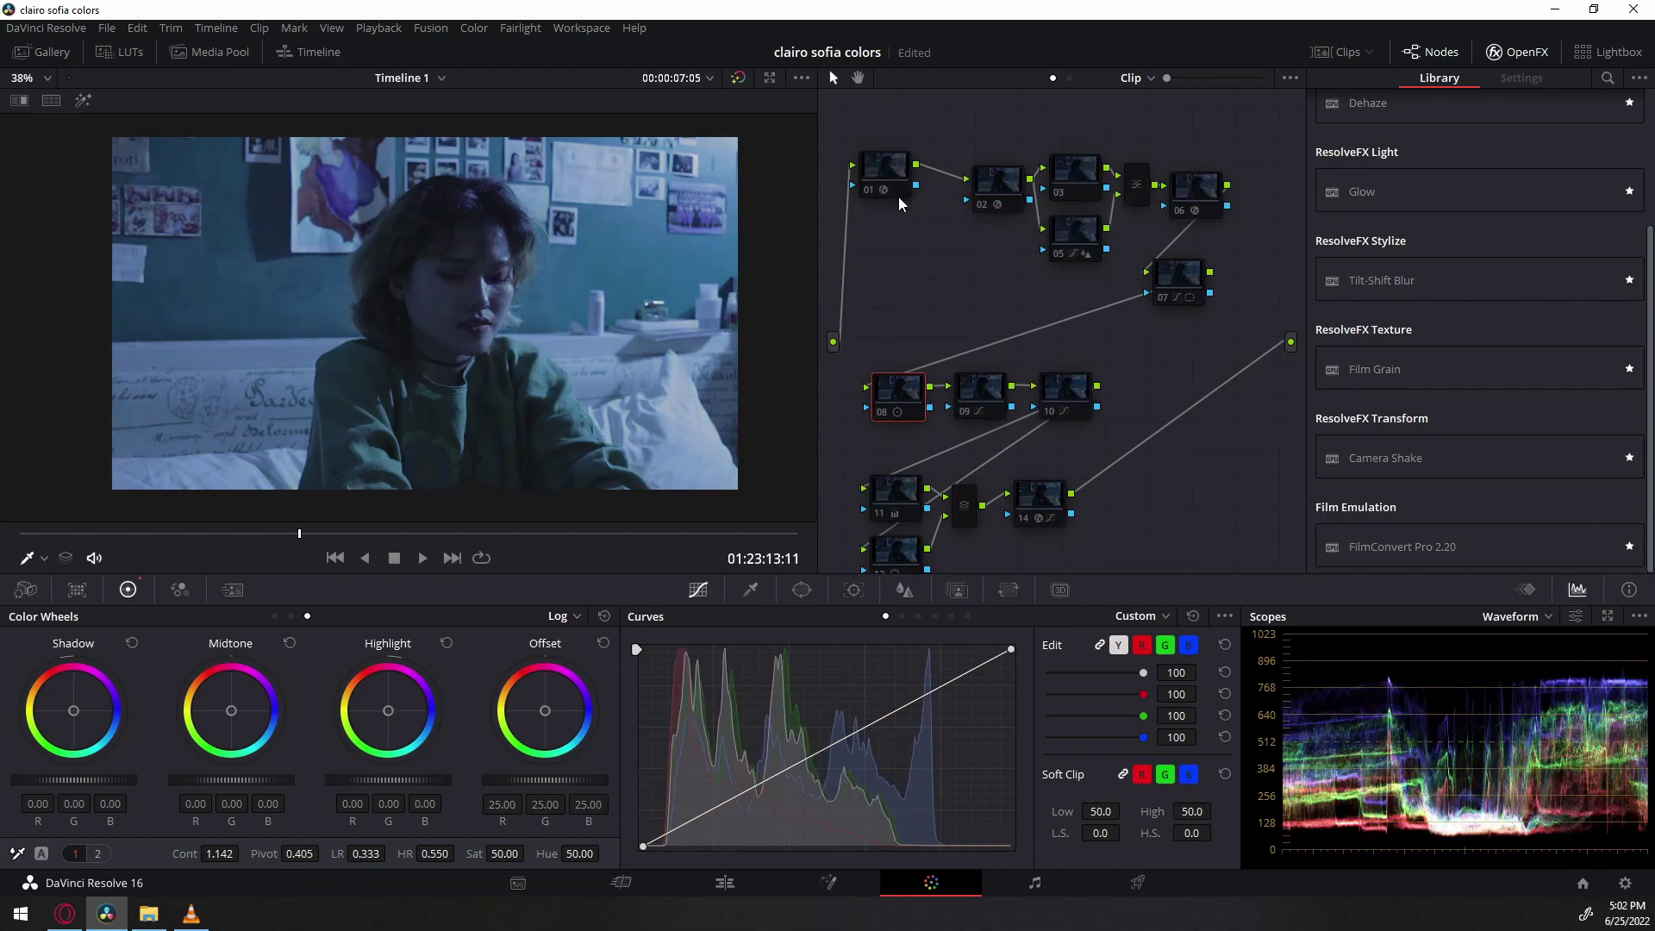
pyautogui.click(898, 195)
pyautogui.moveTo(897, 195); pyautogui.dragTo(897, 181)
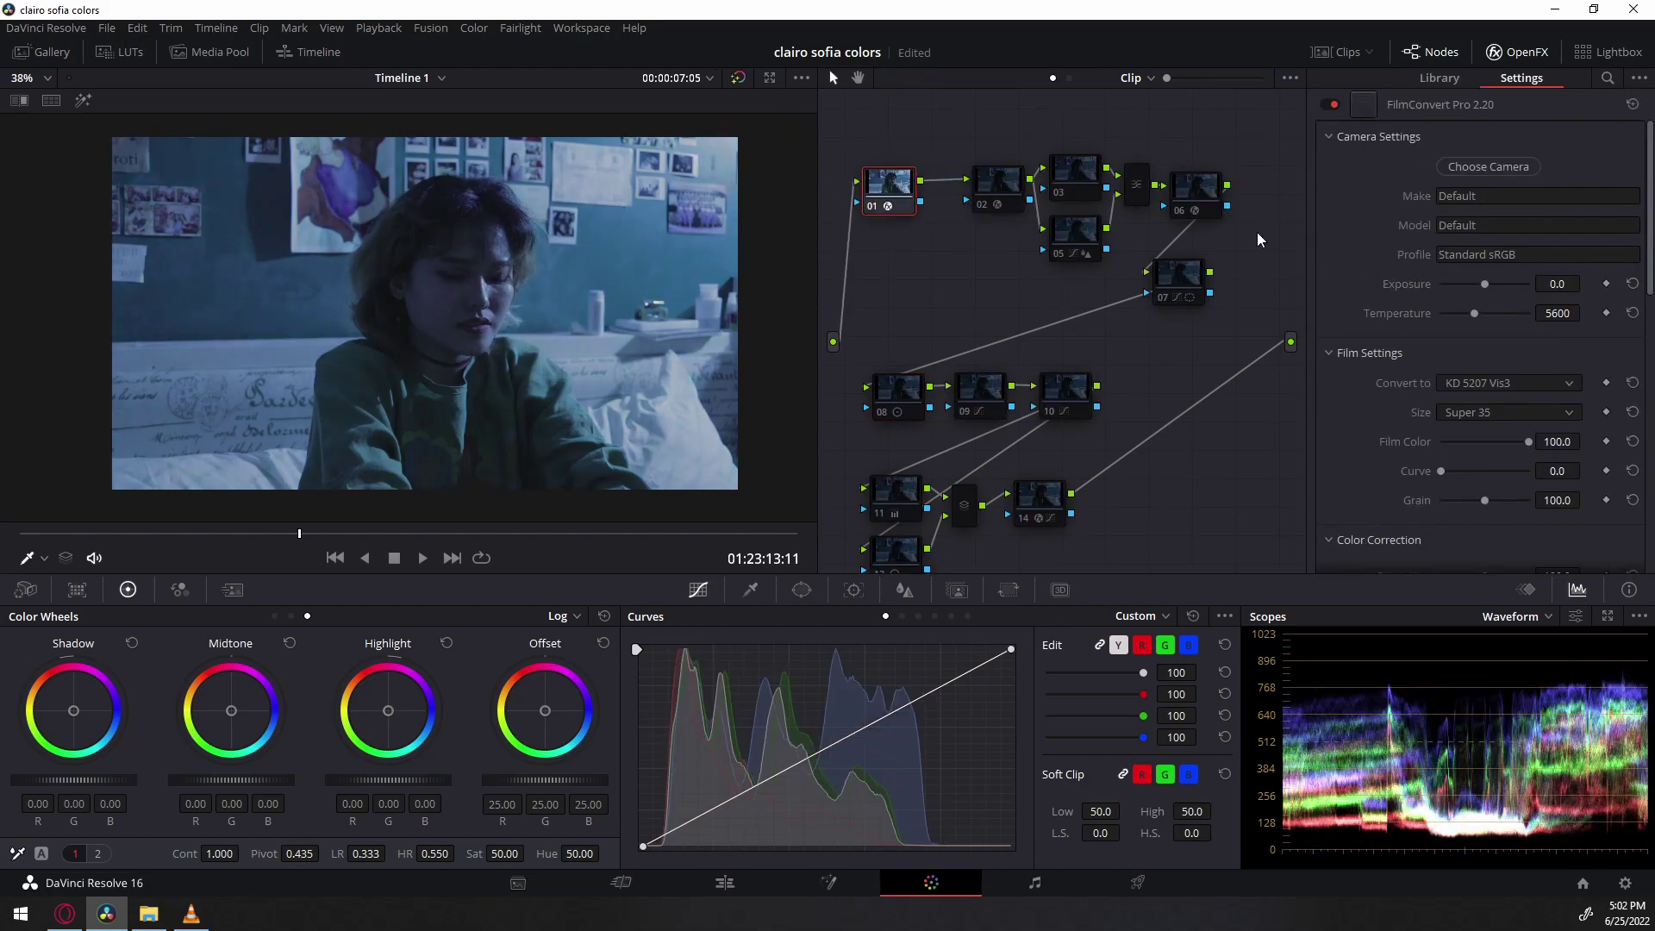
pyautogui.scroll(3, 473, 292)
pyautogui.scroll(-2, 579, 328)
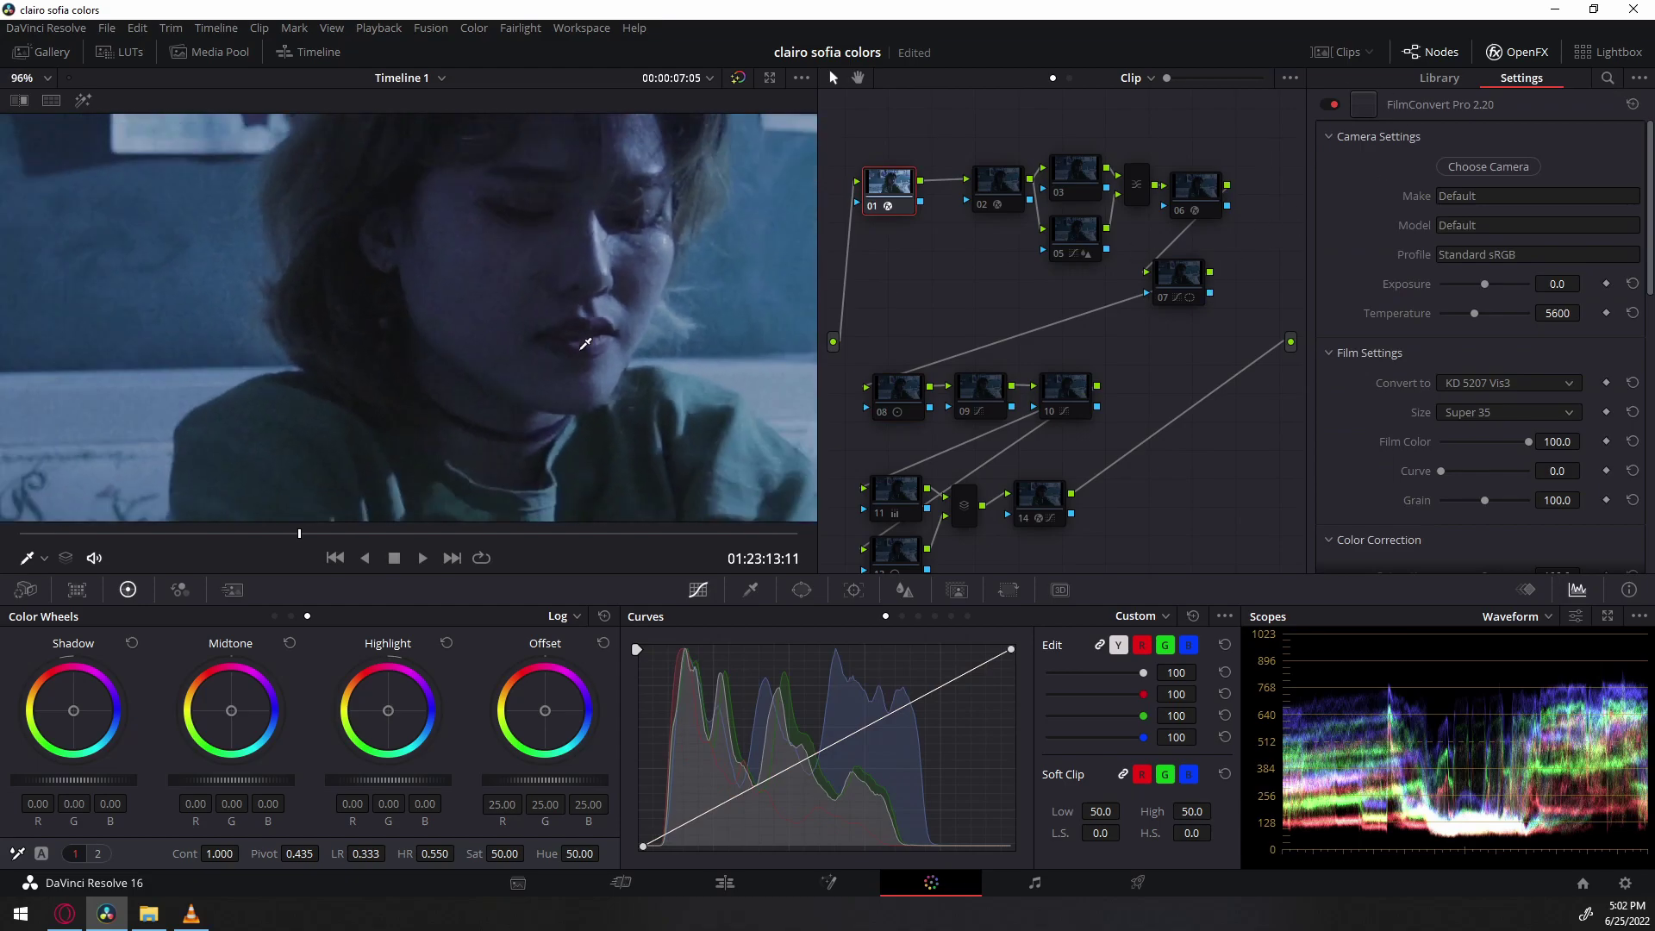
pyautogui.scroll(-2, 595, 334)
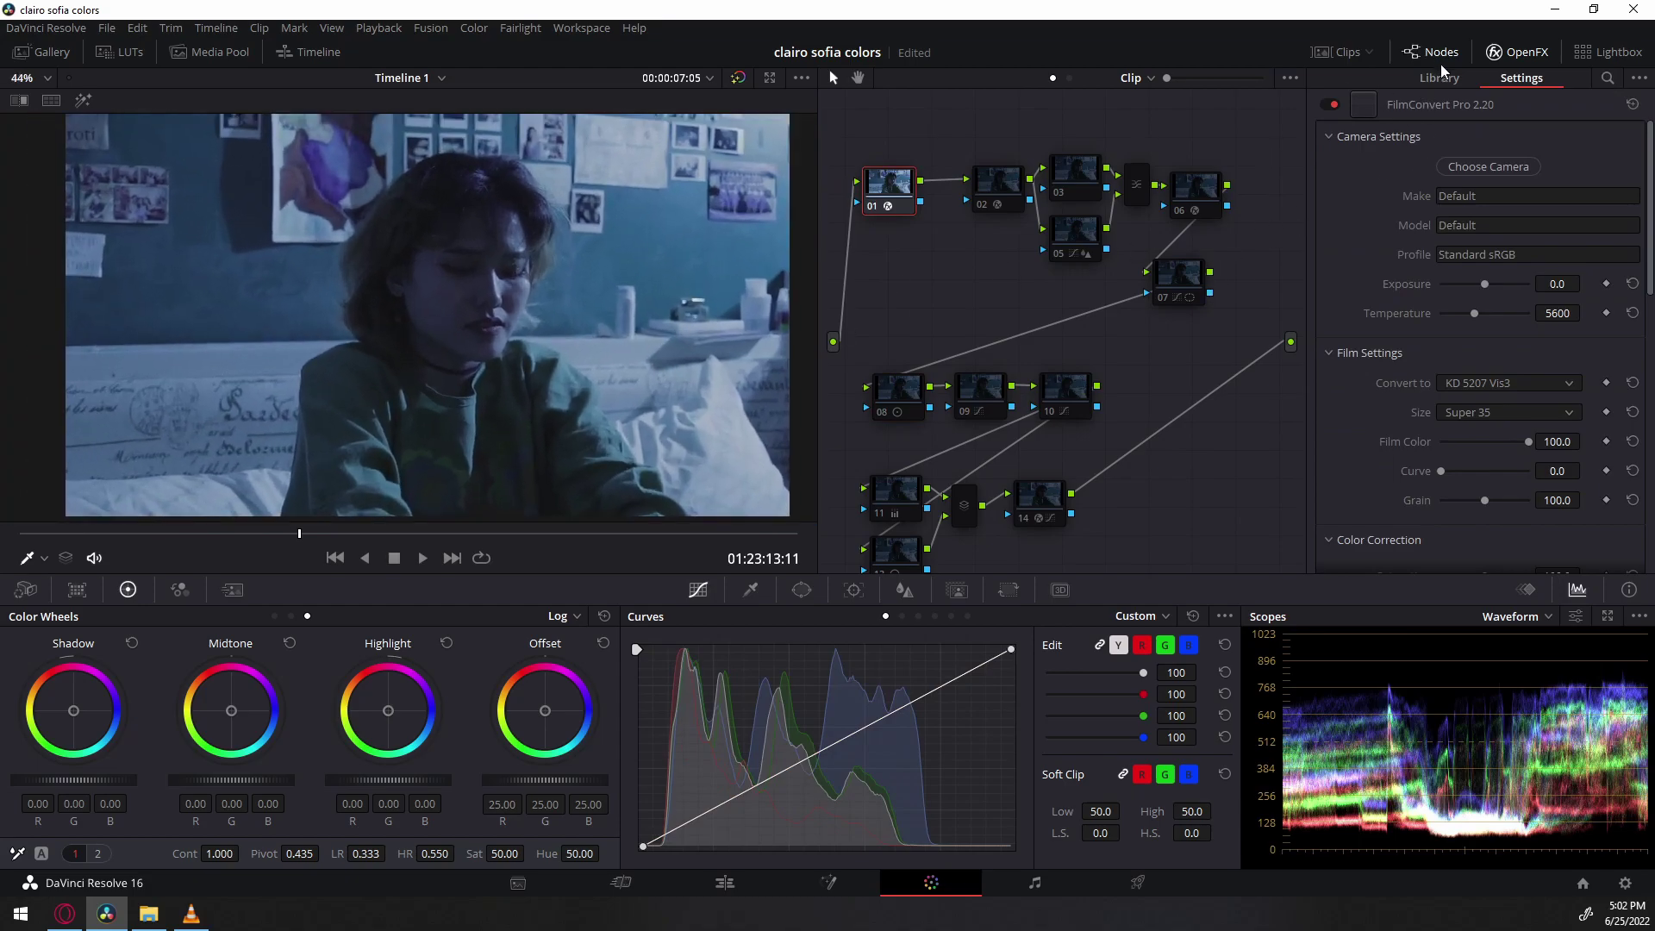
# Examine node 01's FilmConvert Pro settings and the film size options, choosing Super 35.
pyautogui.click(1438, 53)
pyautogui.click(1440, 79)
pyautogui.click(1445, 53)
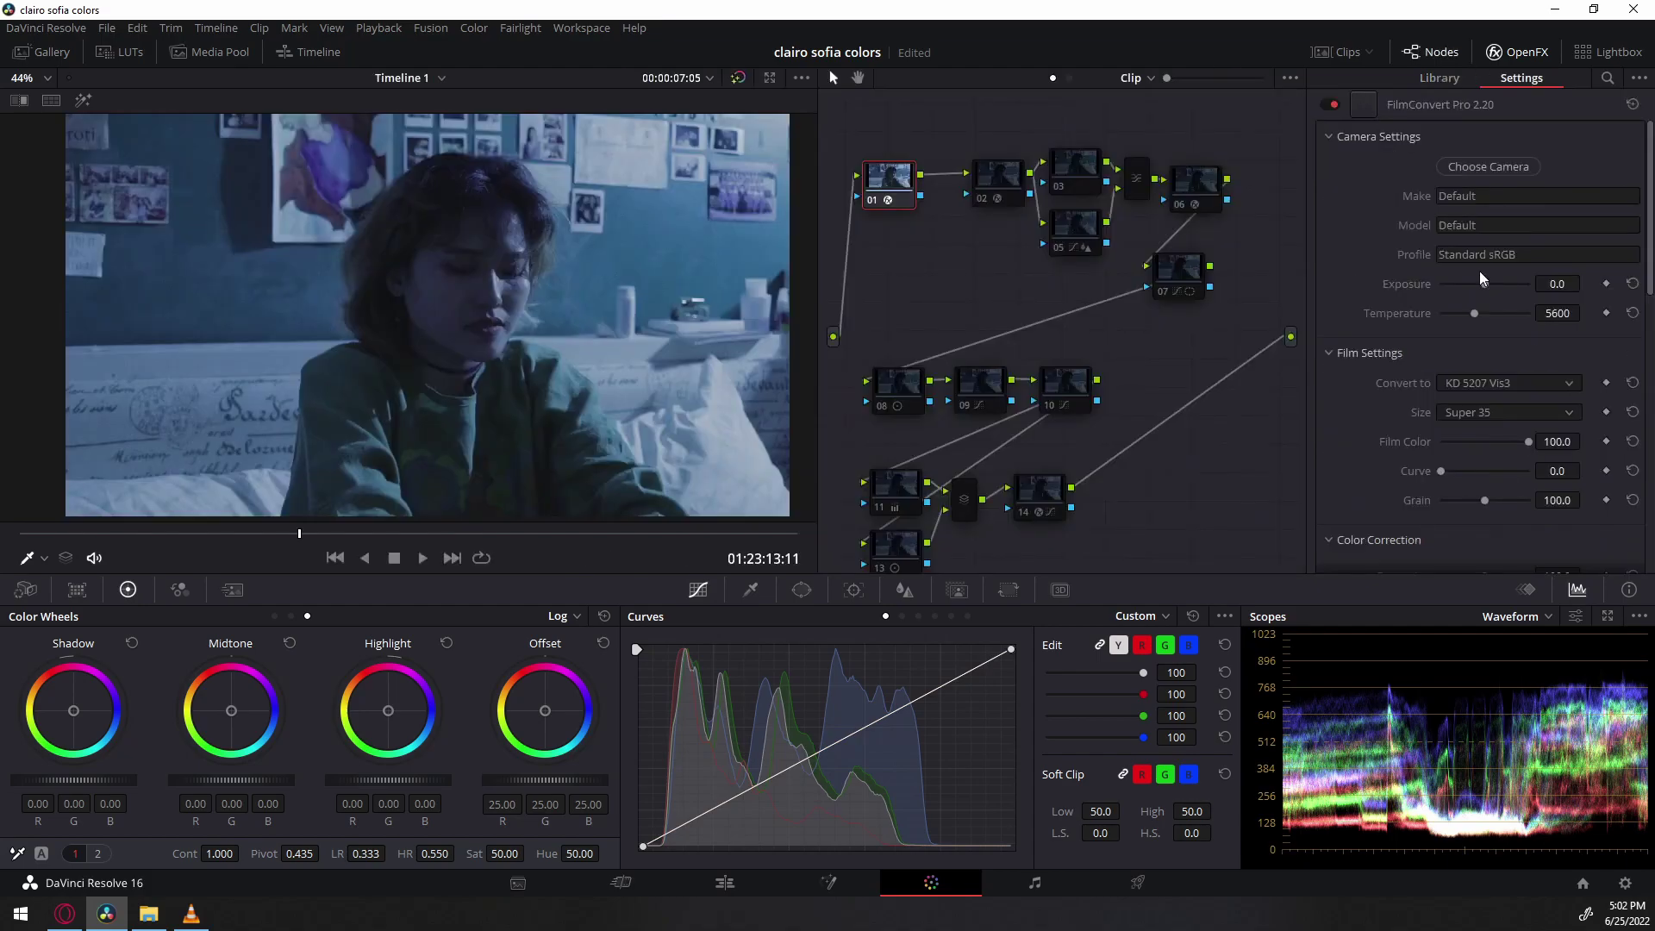
pyautogui.click(1457, 54)
pyautogui.click(1517, 52)
pyautogui.click(1517, 51)
pyautogui.click(1438, 79)
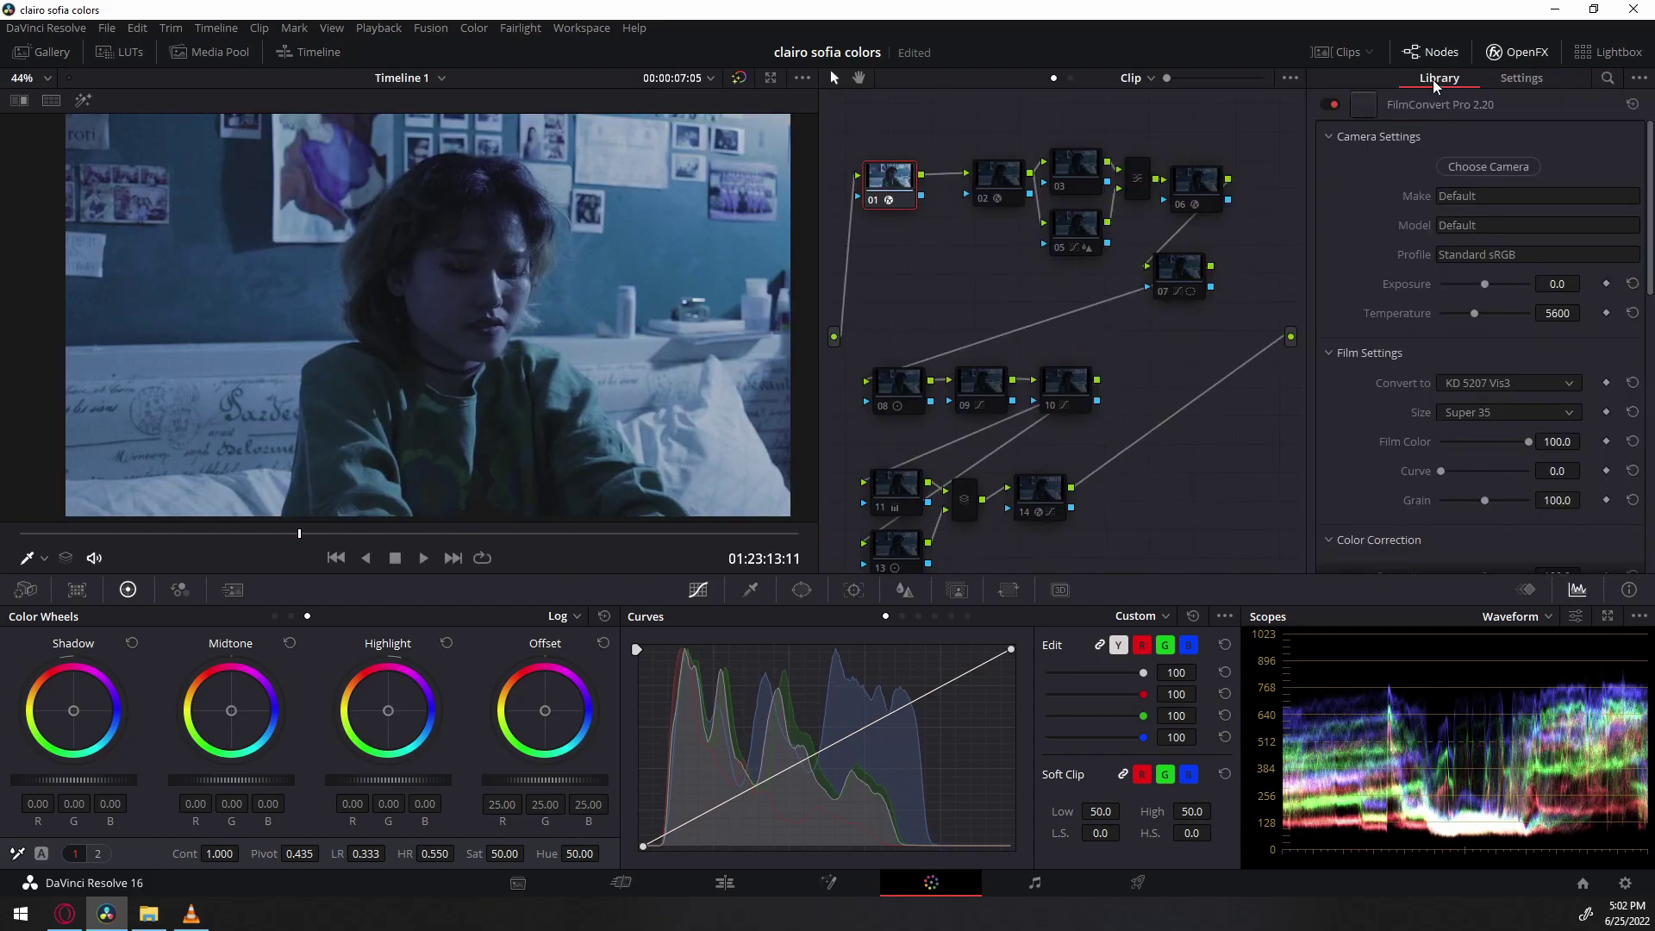
pyautogui.click(1516, 79)
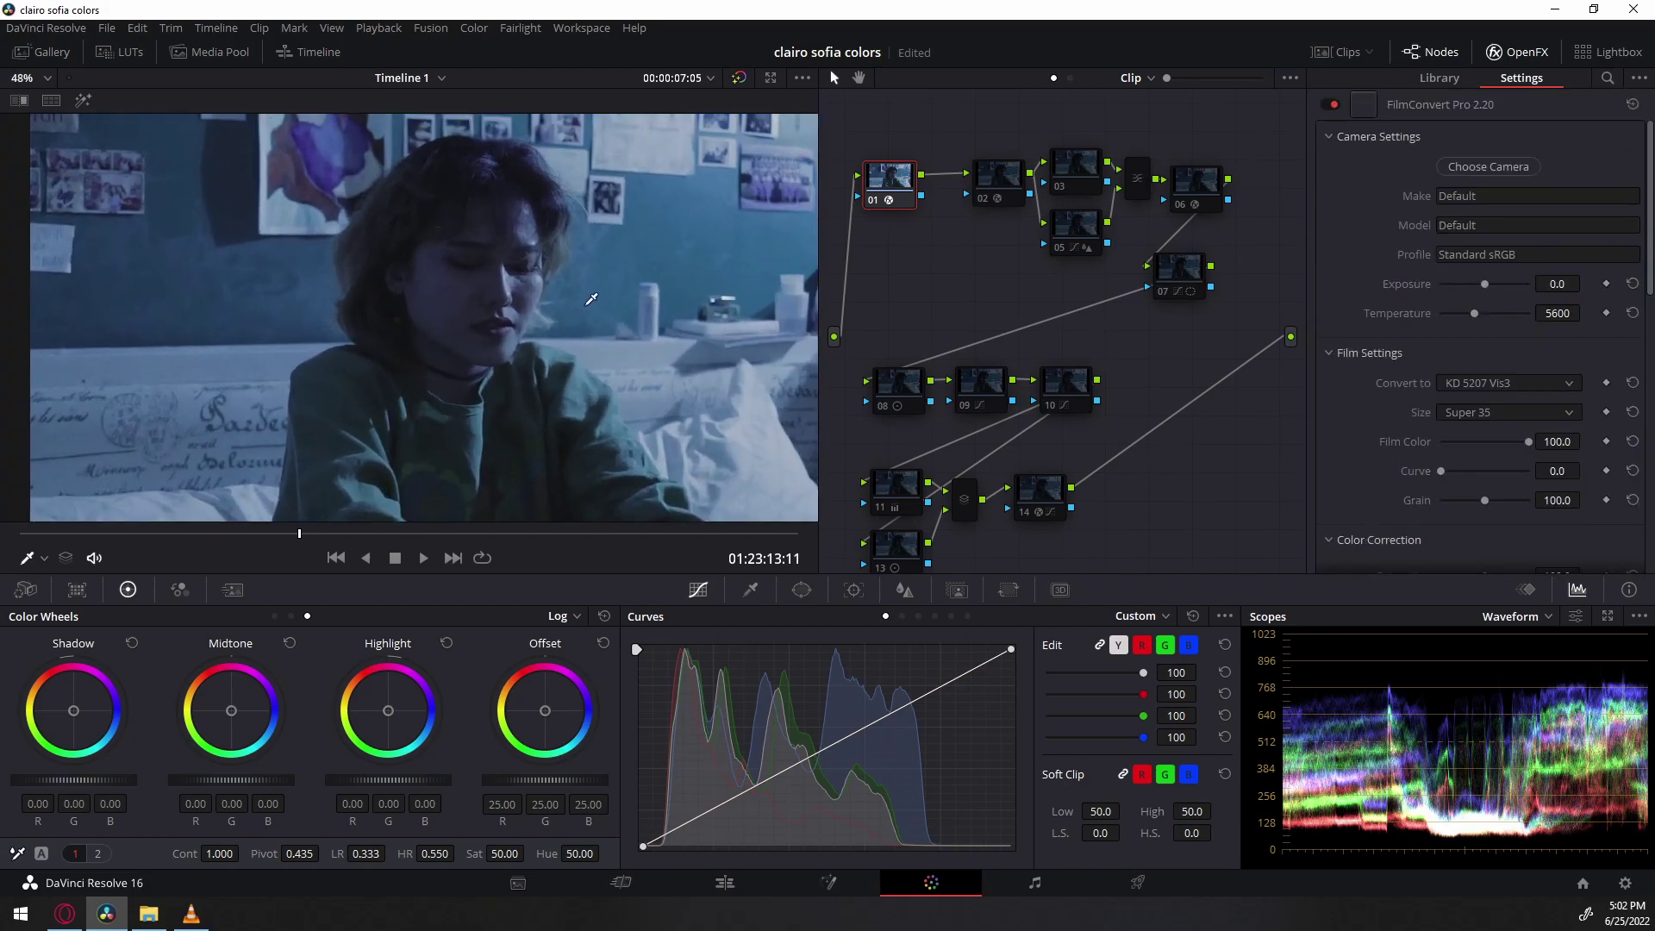
pyautogui.click(1531, 421)
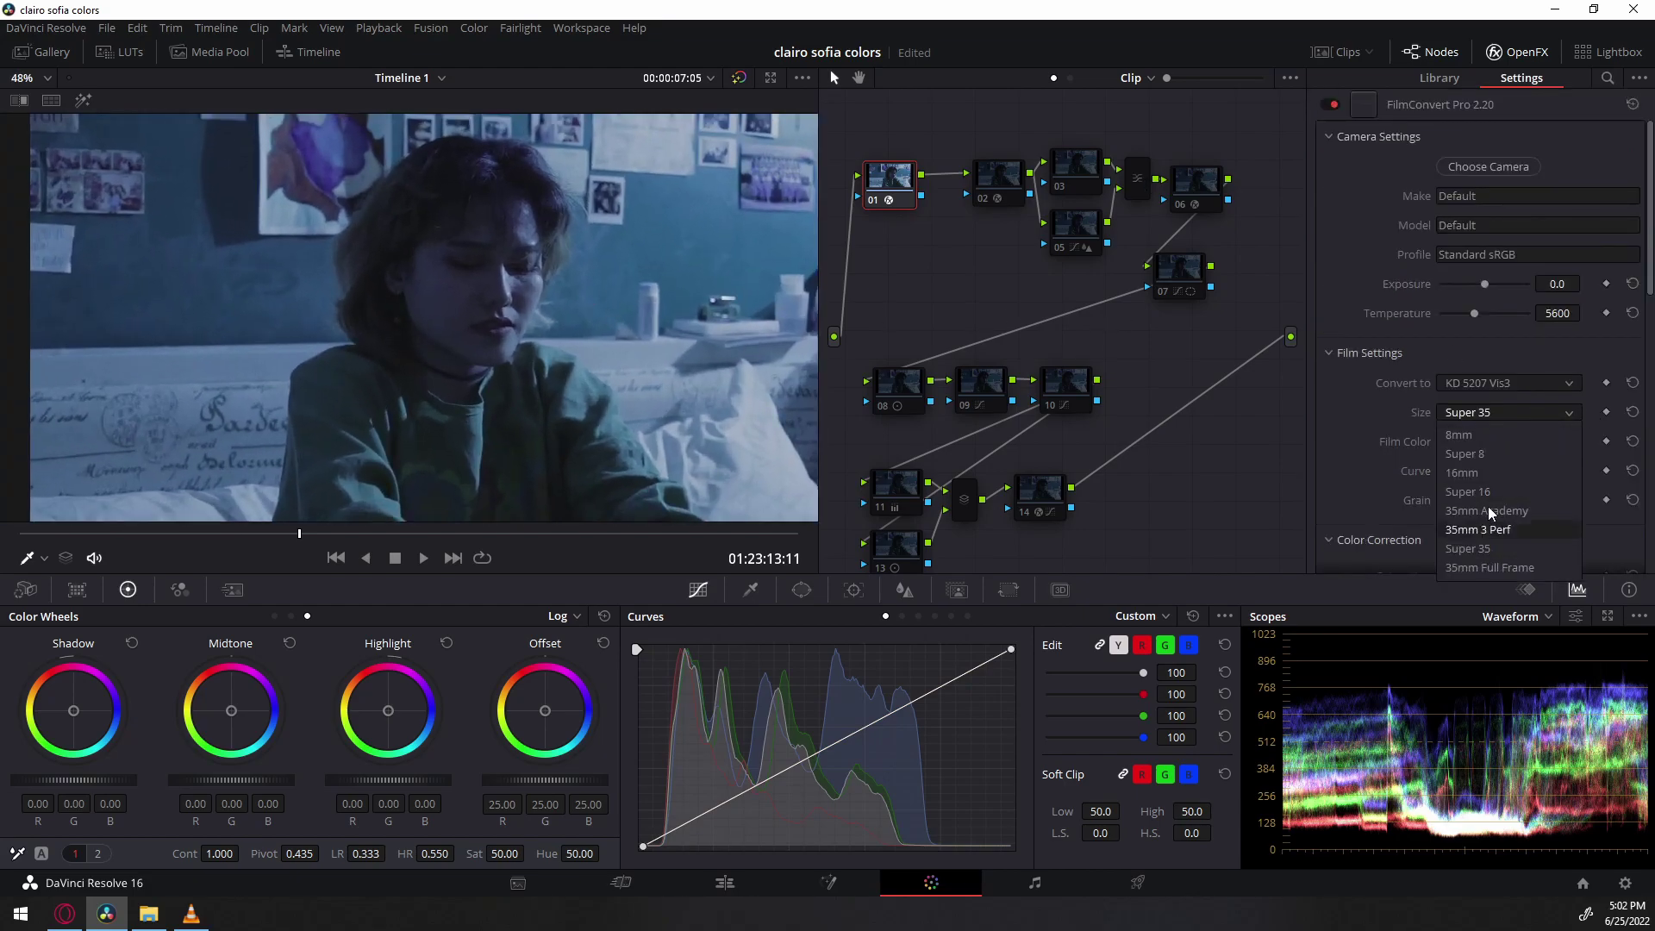
pyautogui.click(1468, 548)
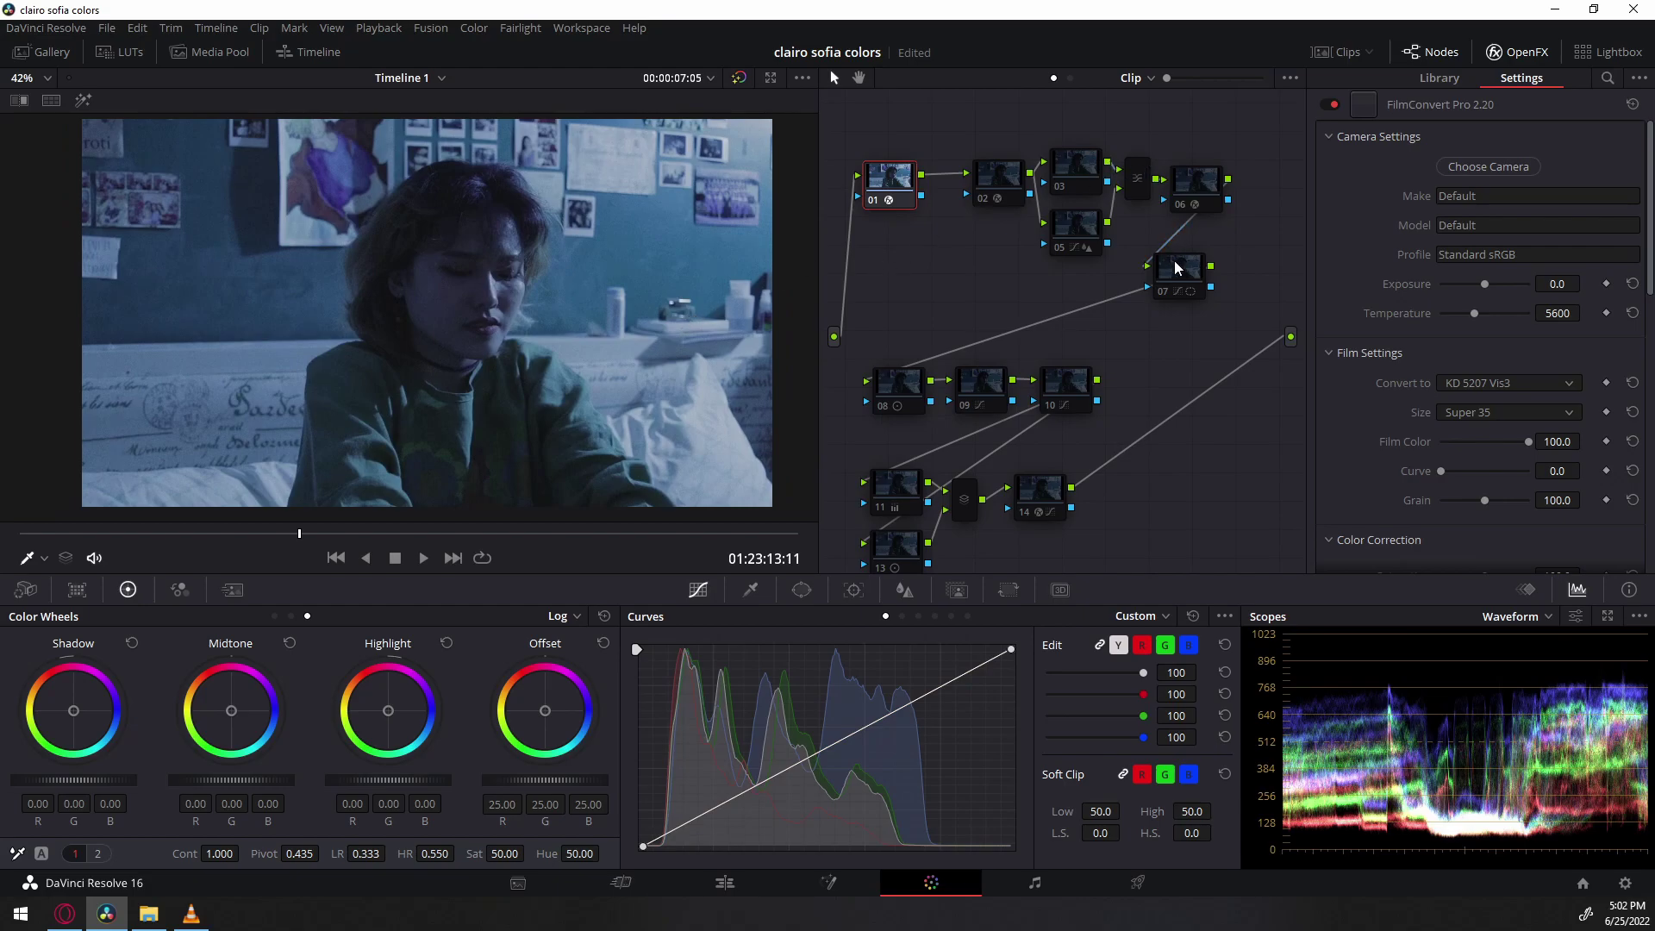
# Move node 07 away from the upper node group and enable nodes 02 through 06.
pyautogui.moveTo(1177, 267); pyautogui.dragTo(1212, 317)
pyautogui.moveTo(1209, 115); pyautogui.dragTo(1012, 231)
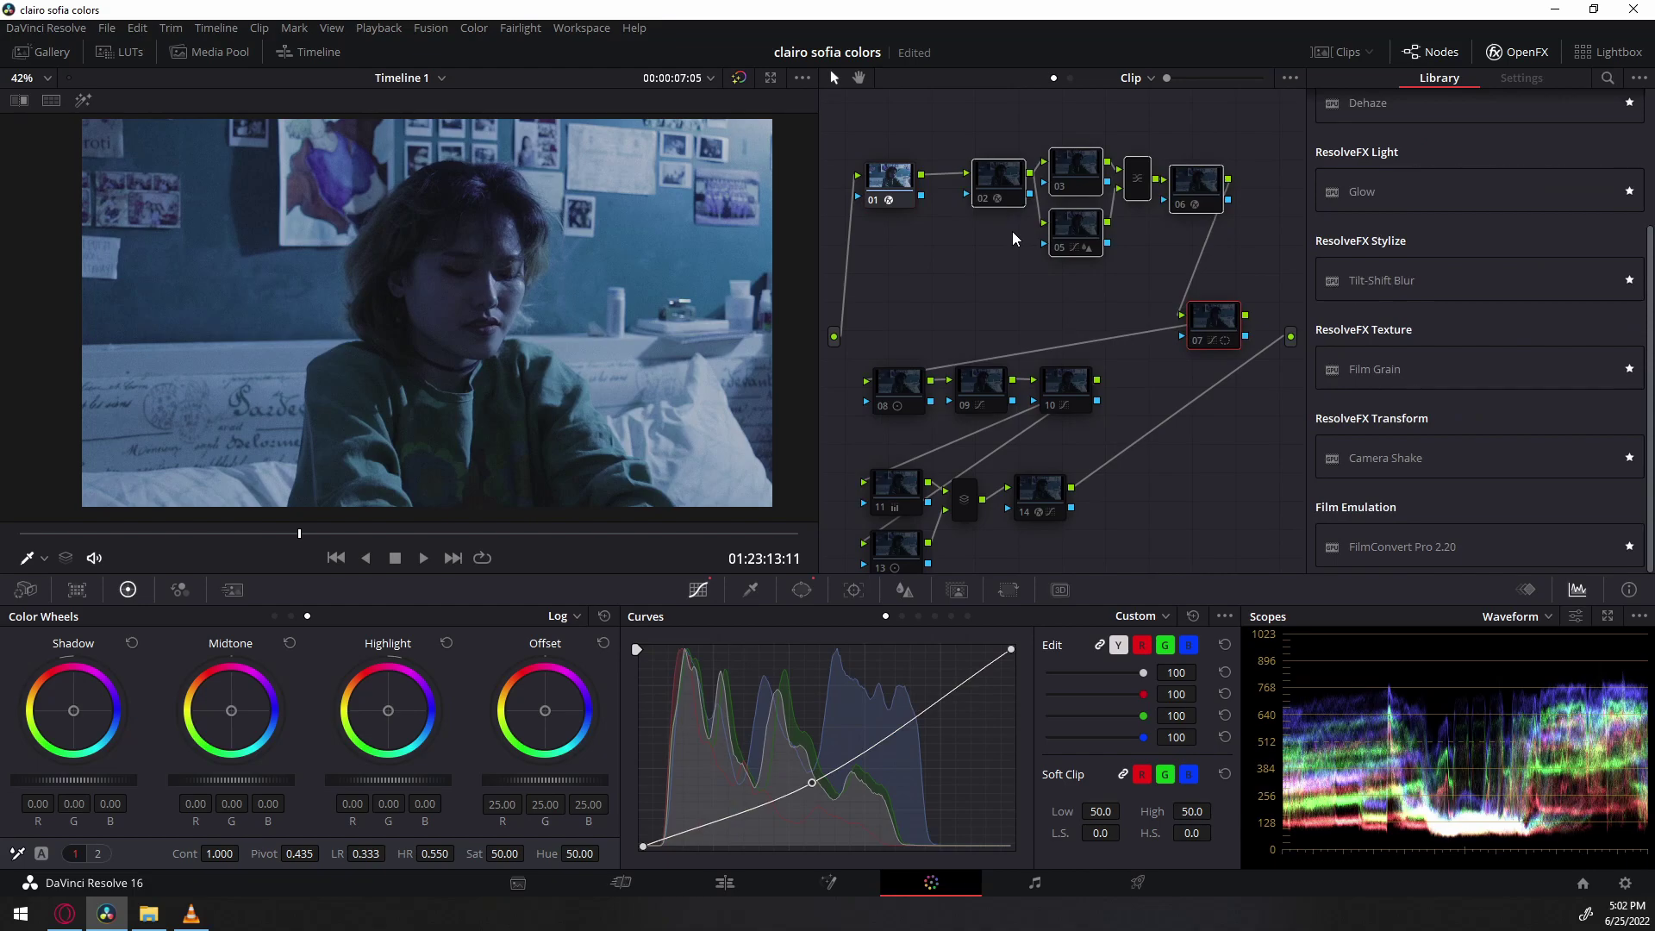
pyautogui.click(1012, 231)
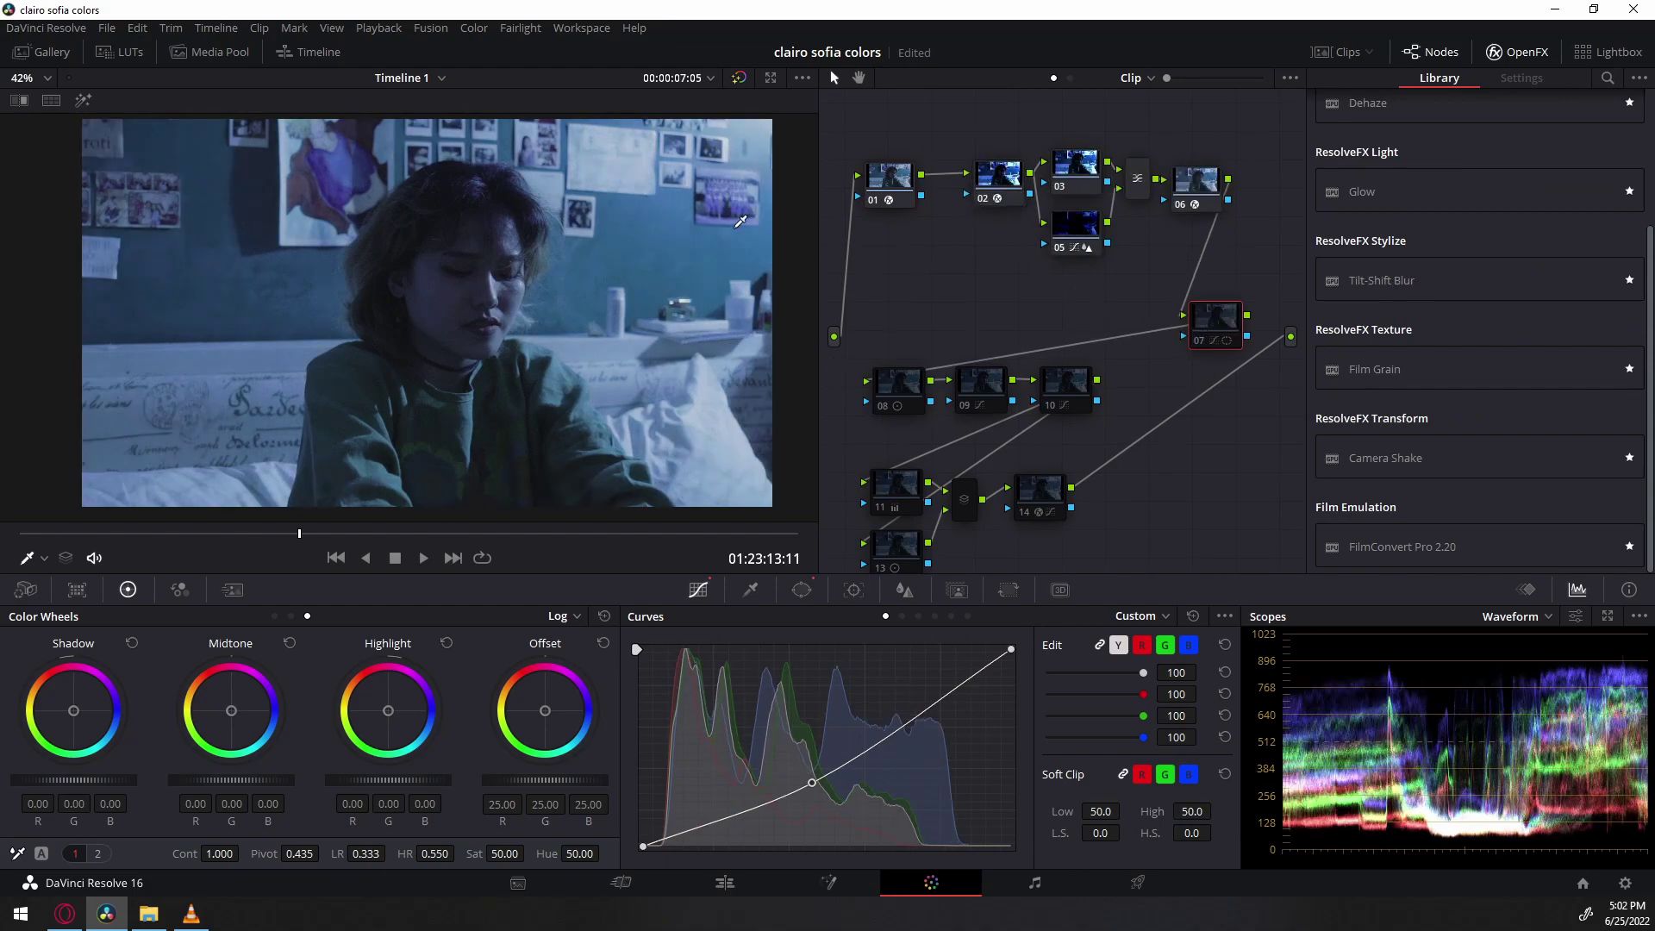
# Delete nodes 02, 03, 05 and 06 together with the layer mixer, leaving node 01 and the nodes from 07 onward.
pyautogui.click(994, 181)
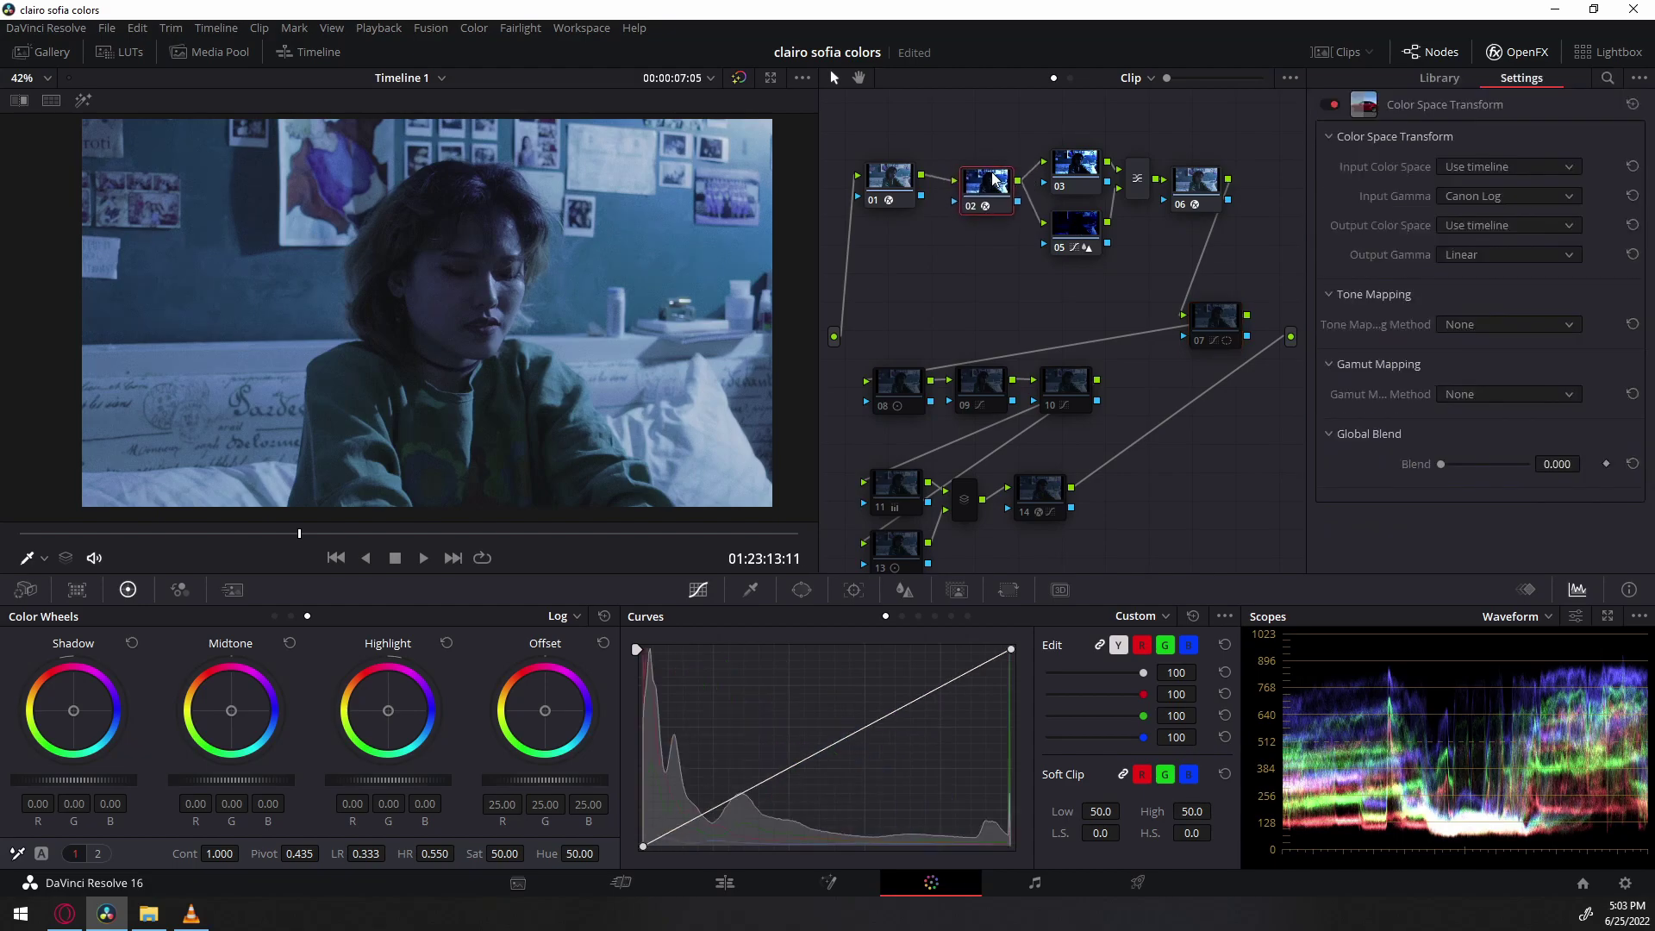
pyautogui.rightClick(988, 200)
pyautogui.moveTo(1064, 498)
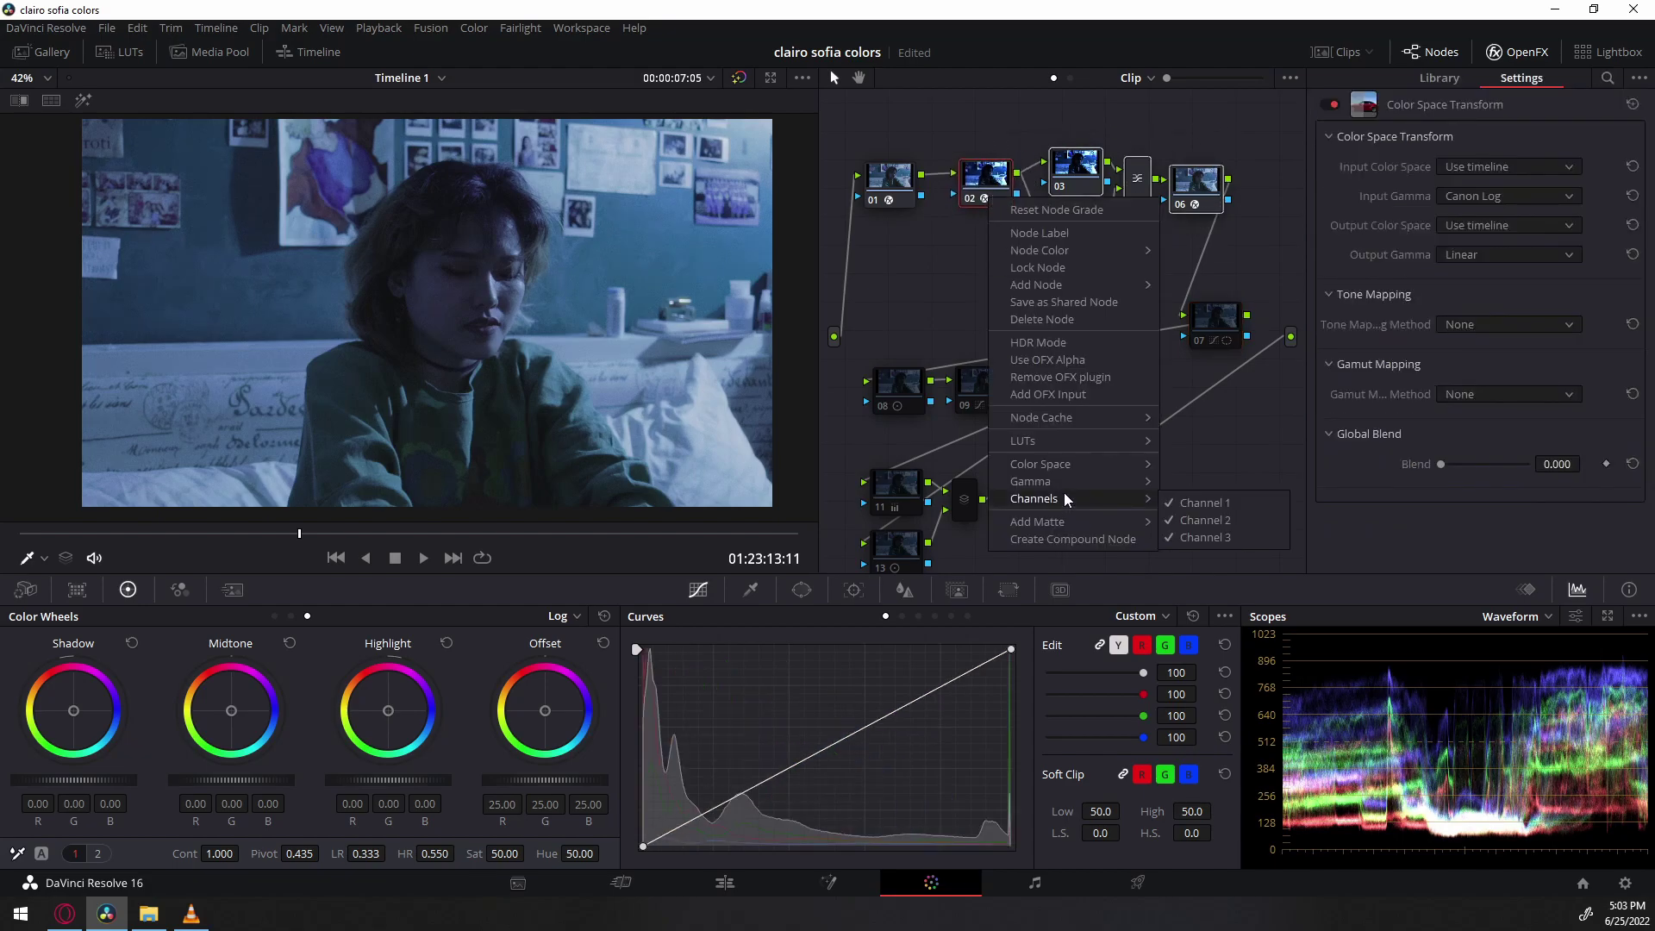
pyautogui.press('Escape')
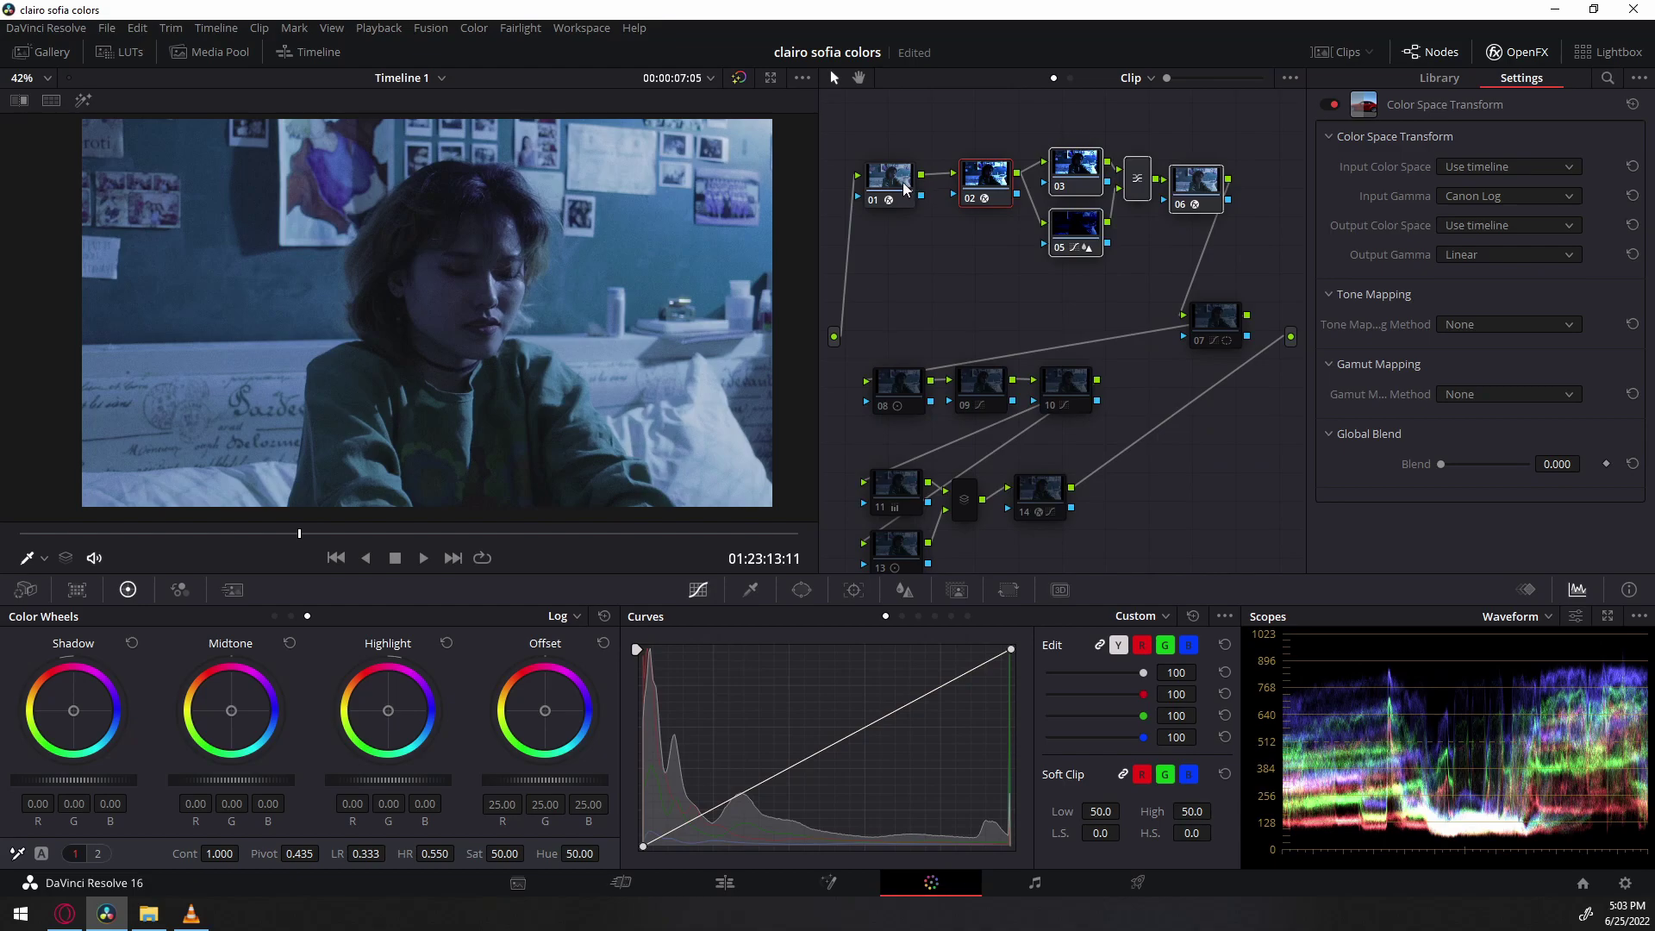
pyautogui.press('Delete')
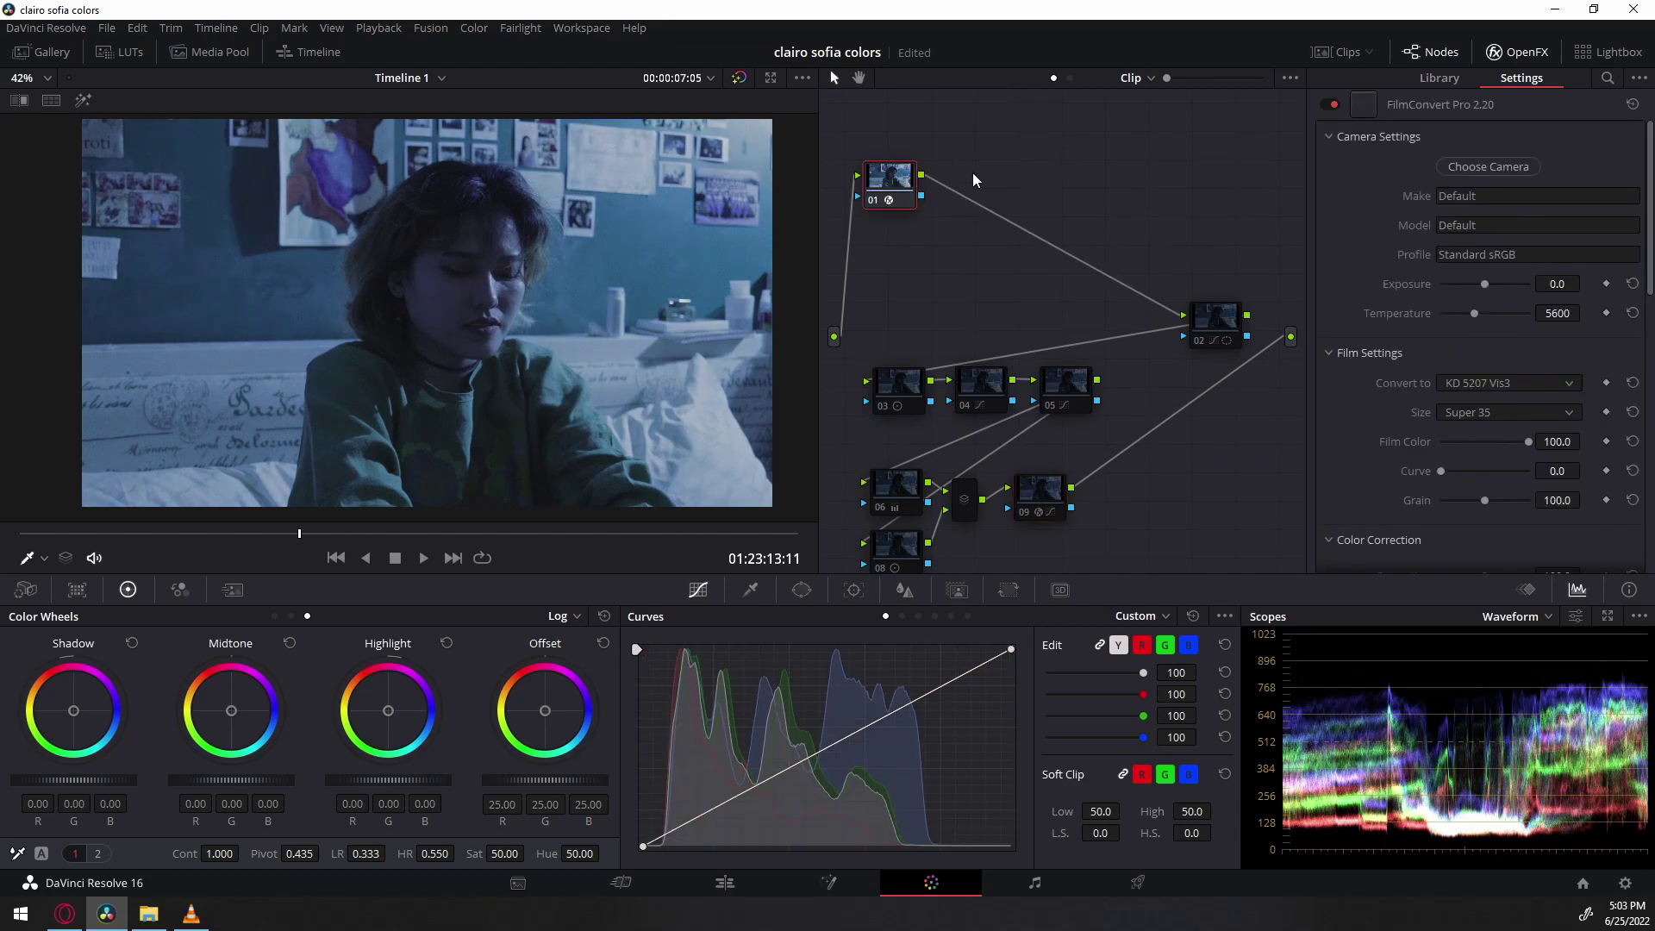
# Add two serial nodes after node 01, a branch node beside the second joined by a layer mixer, and a serial node after the mixer.
pyautogui.hotkey('alt', 's')
pyautogui.hotkey('alt', 's')
pyautogui.hotkey('alt', 'p')
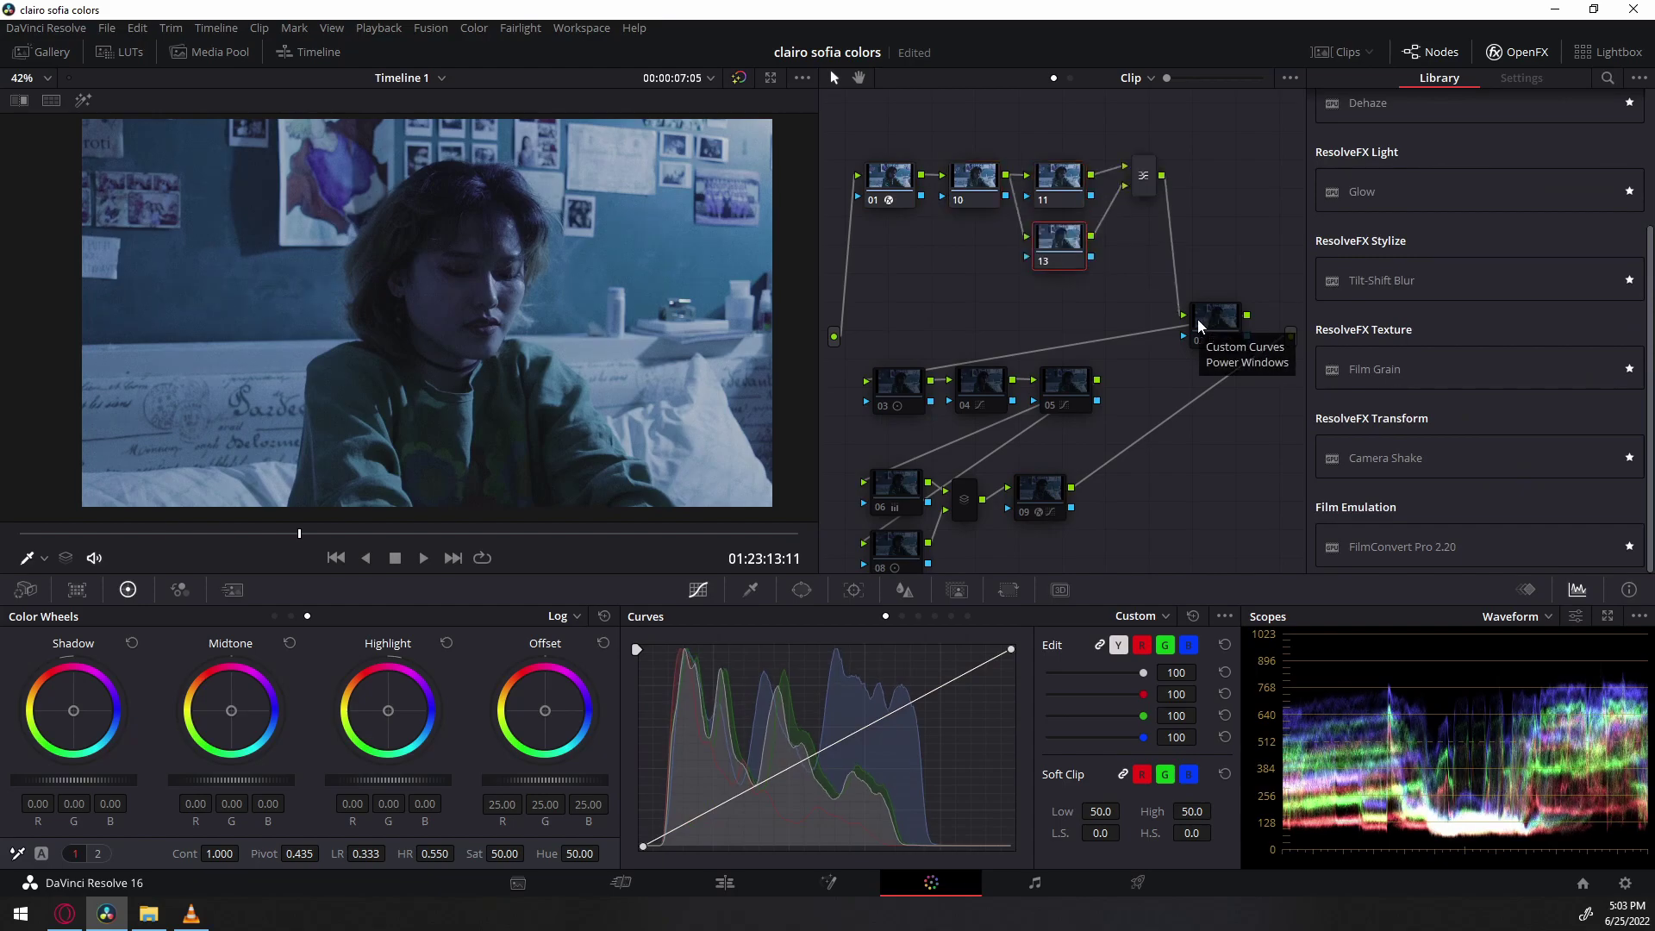
pyautogui.click(1143, 176)
pyautogui.hotkey('alt', 's')
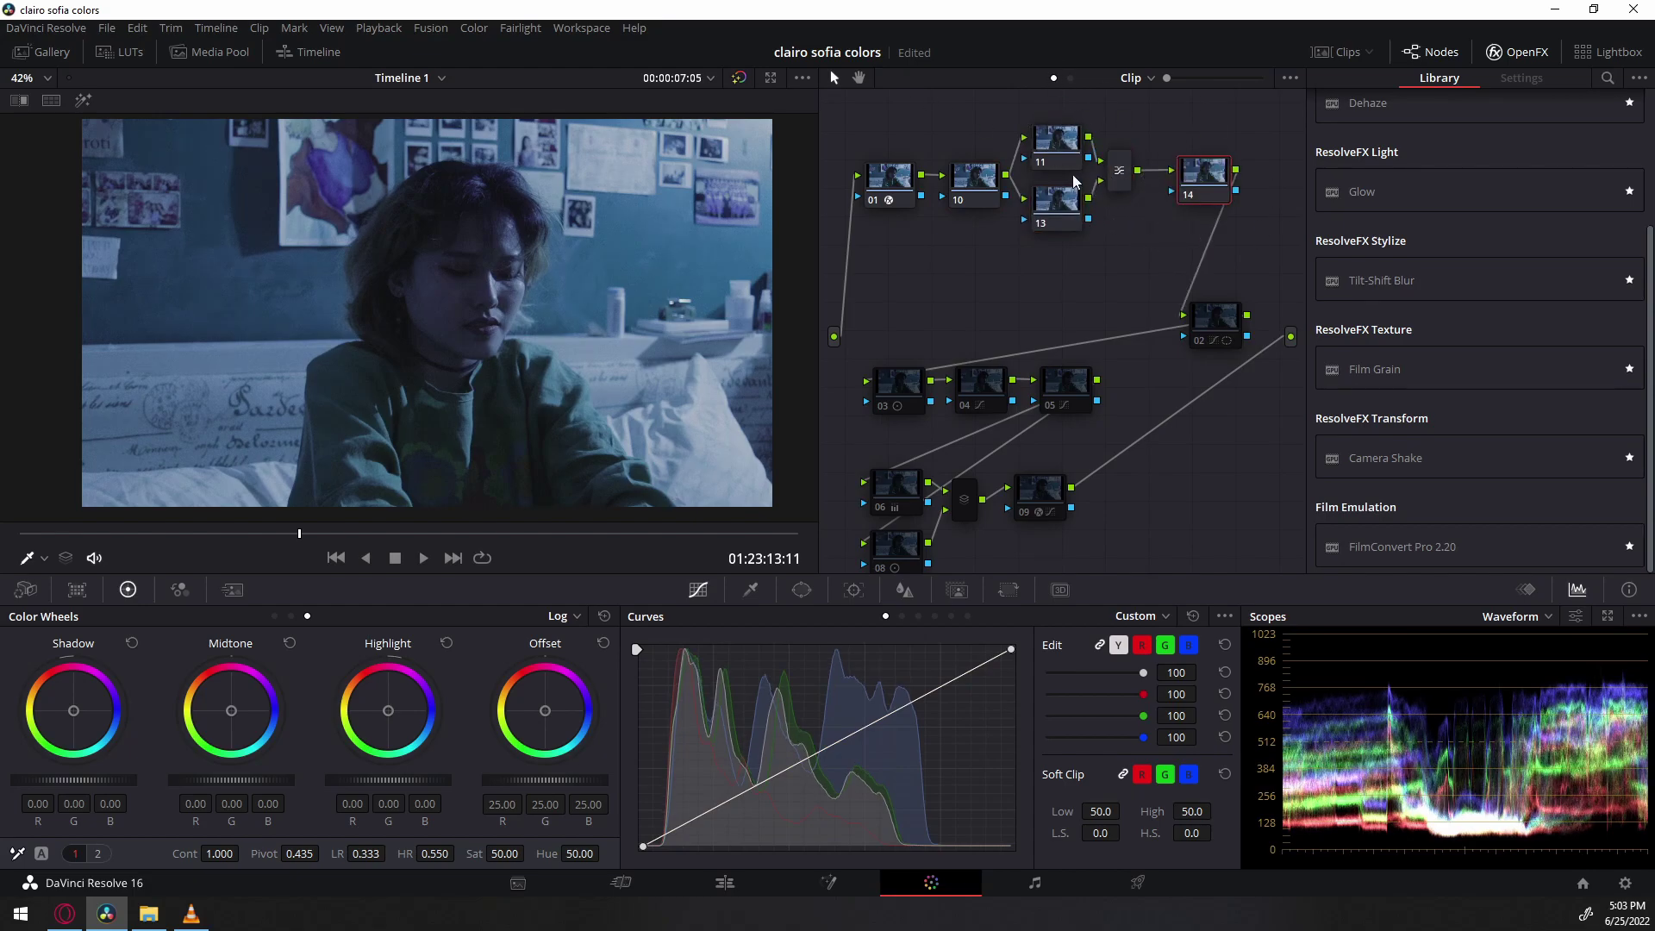
# Apply a Color Space Transform effect to node 10 before the split and to node 14 after the mixer.
pyautogui.click(964, 186)
pyautogui.scroll(3, 1450, 230)
pyautogui.moveTo(1443, 268); pyautogui.dragTo(990, 166)
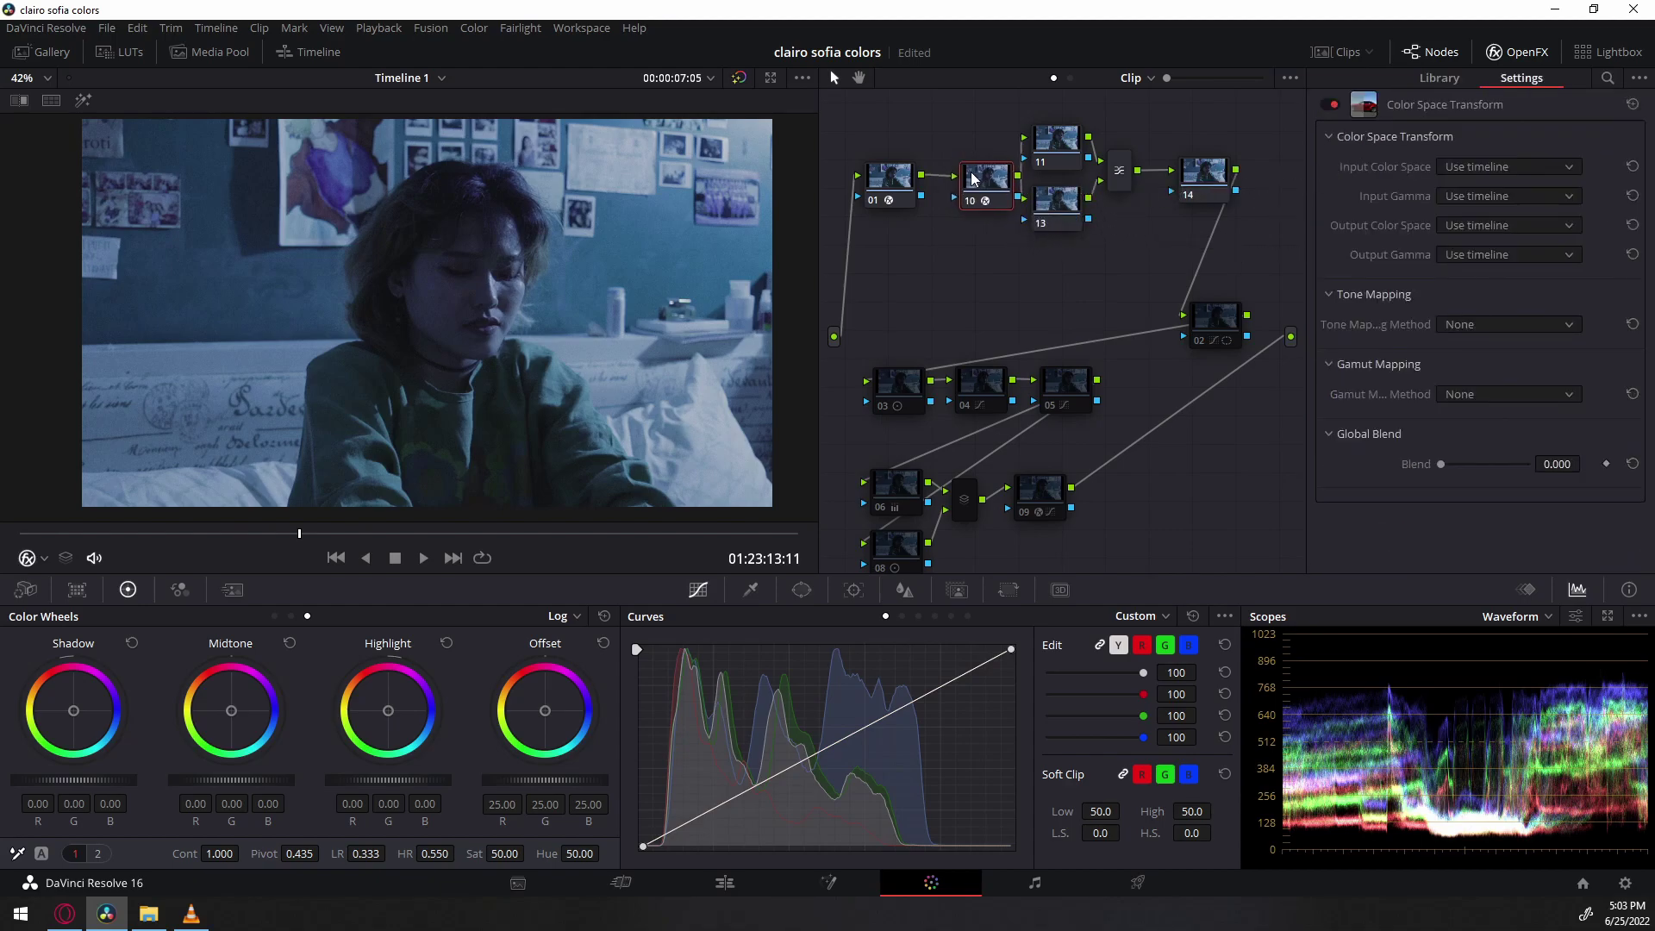
pyautogui.click(1201, 170)
pyautogui.moveTo(1403, 267); pyautogui.dragTo(1206, 173)
# Set node 10's Color Space Transform to Canon Log input gamma and Linear output gamma.
pyautogui.click(983, 183)
pyautogui.click(1466, 196)
pyautogui.scroll(-3, 1500, 276)
pyautogui.click(1498, 276)
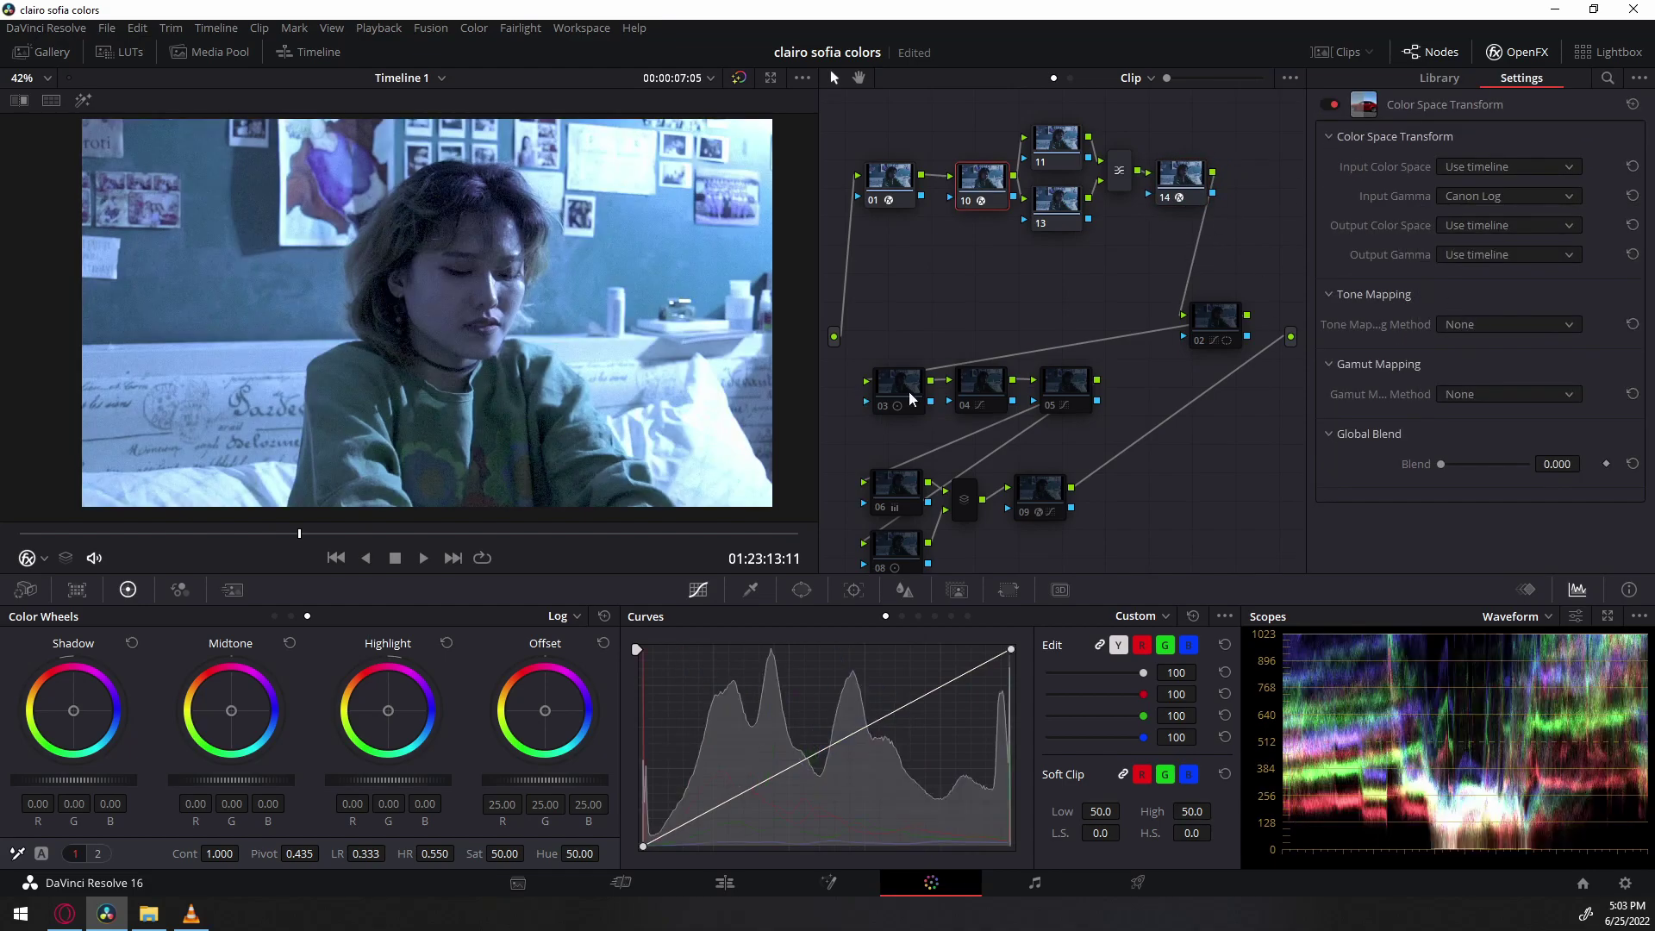
pyautogui.click(1507, 255)
pyautogui.scroll(-5, 1474, 355)
pyautogui.click(1452, 316)
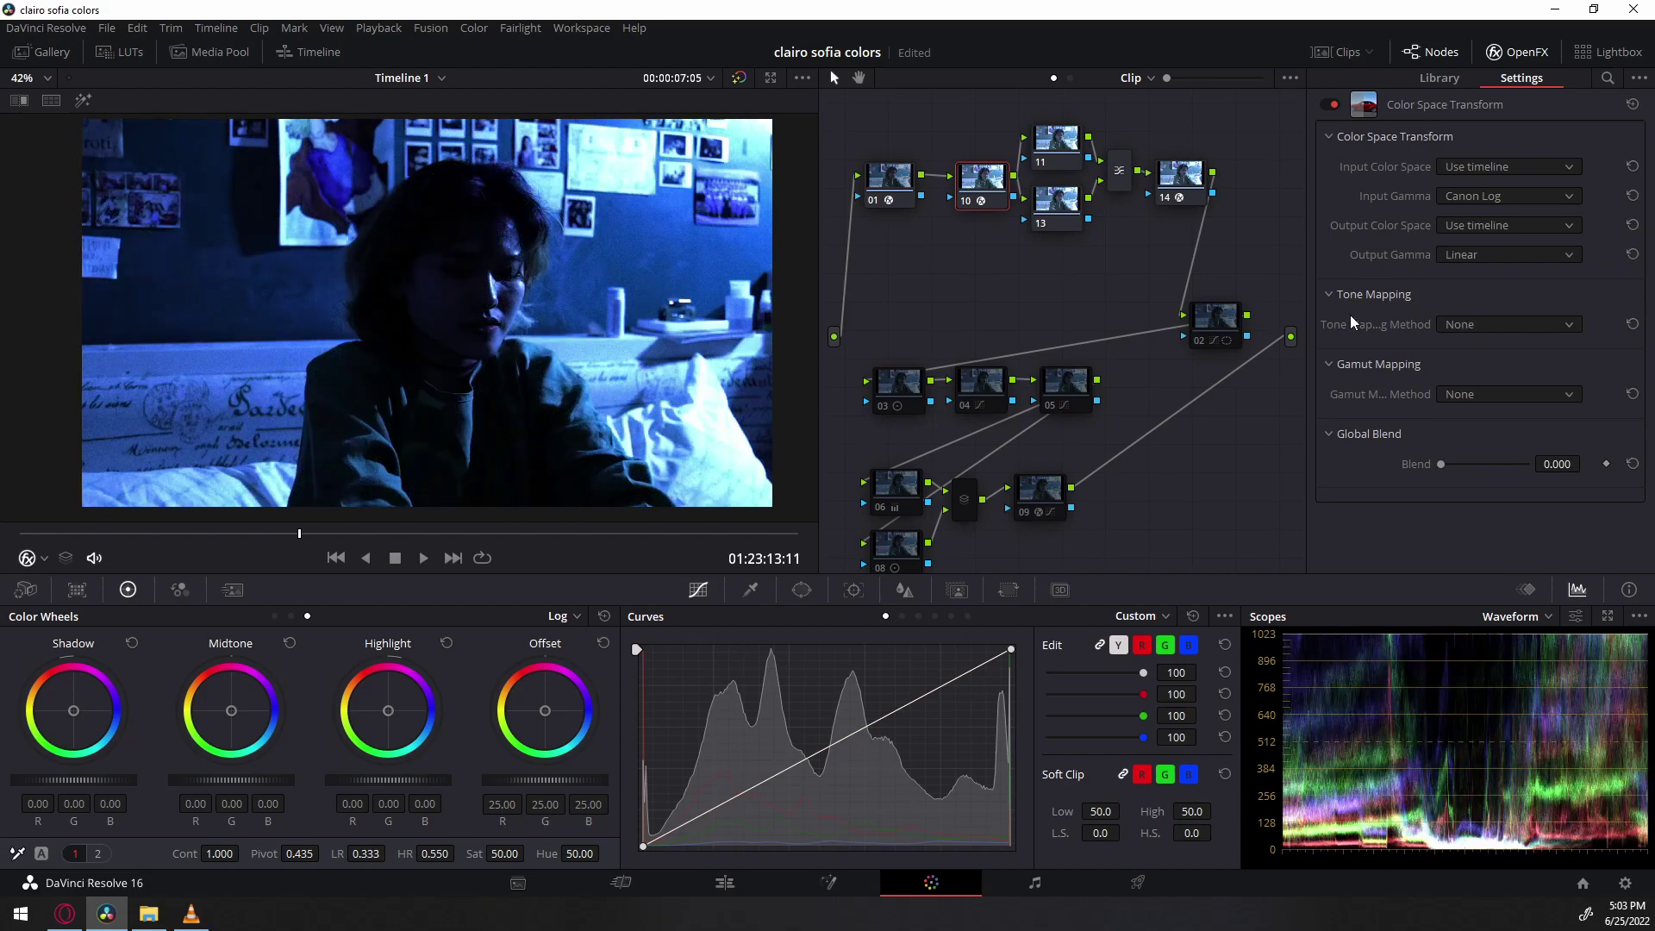
# Set node 14's Color Space Transform to Linear input gamma and Canon Log output gamma.
pyautogui.moveTo(1175, 168)
pyautogui.mouseDown()
pyautogui.moveTo(1218, 151)
pyautogui.moveTo(1187, 165)
pyautogui.mouseUp()
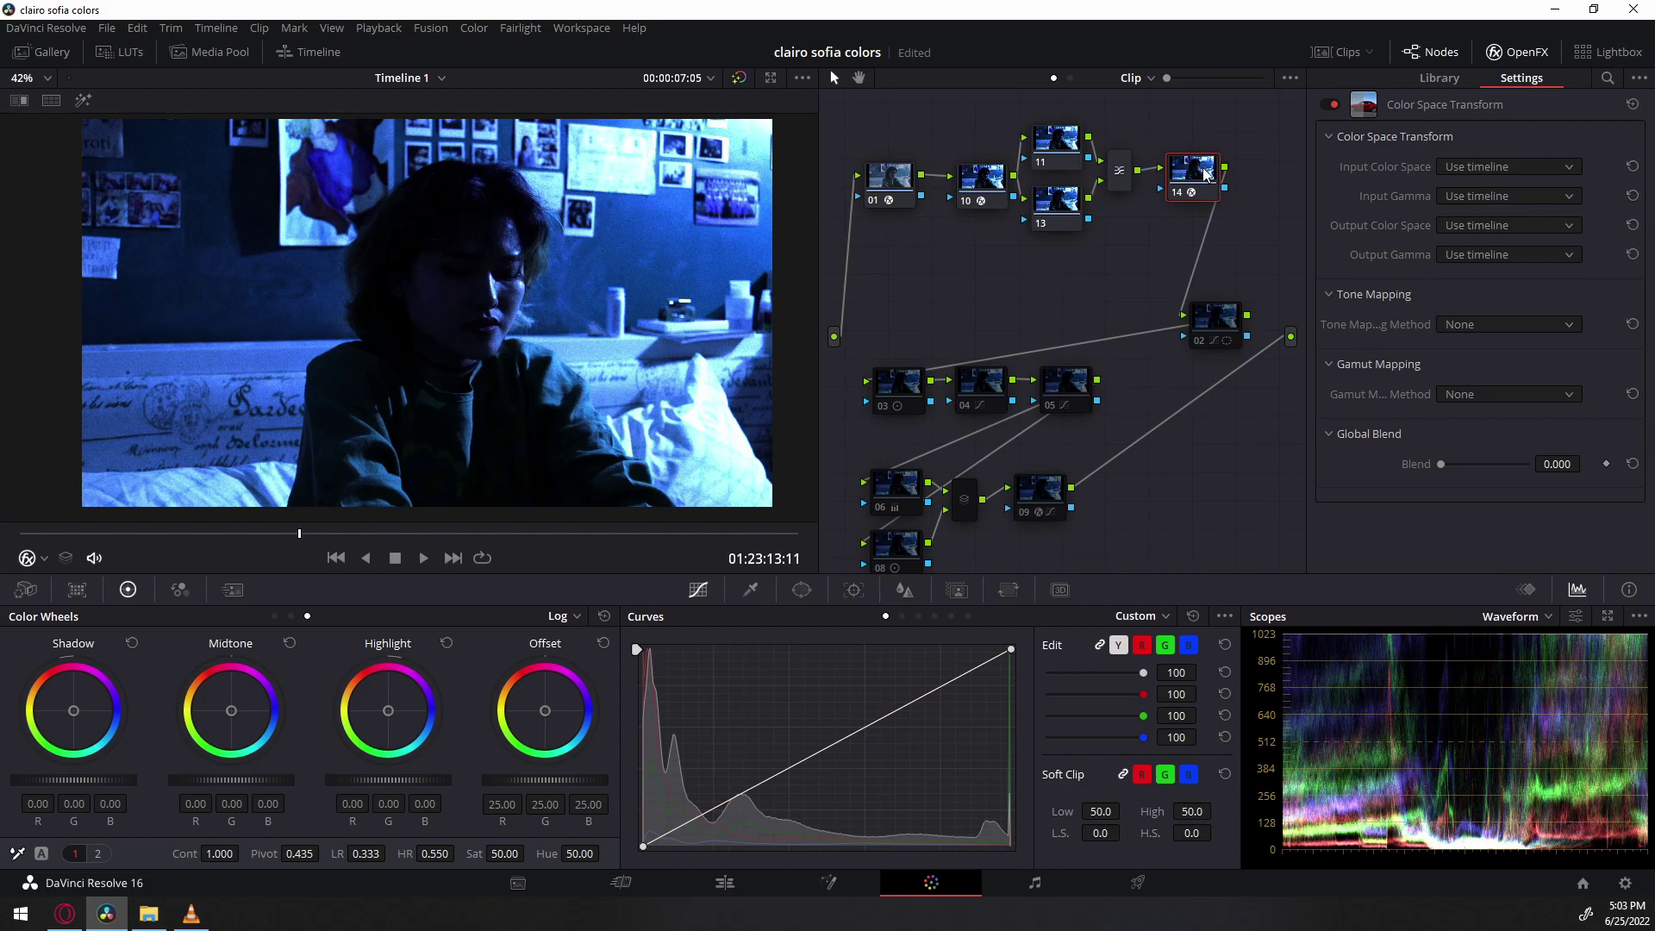
pyautogui.click(1461, 197)
pyautogui.click(1396, 197)
pyautogui.click(1485, 196)
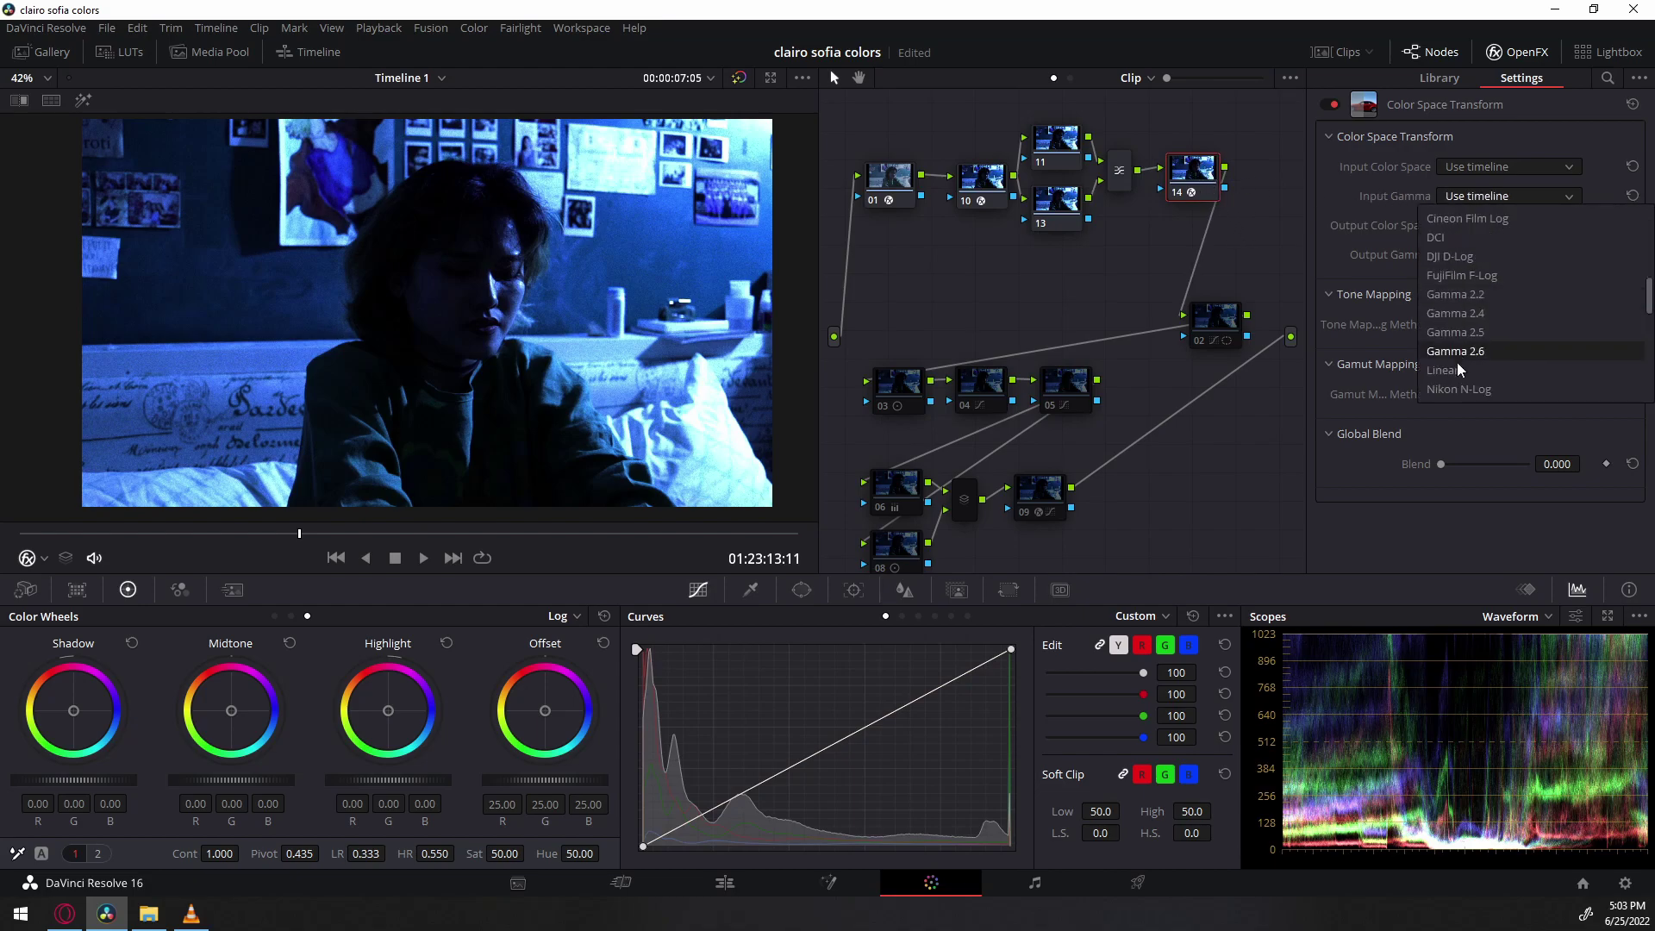
pyautogui.click(1457, 367)
pyautogui.click(1476, 255)
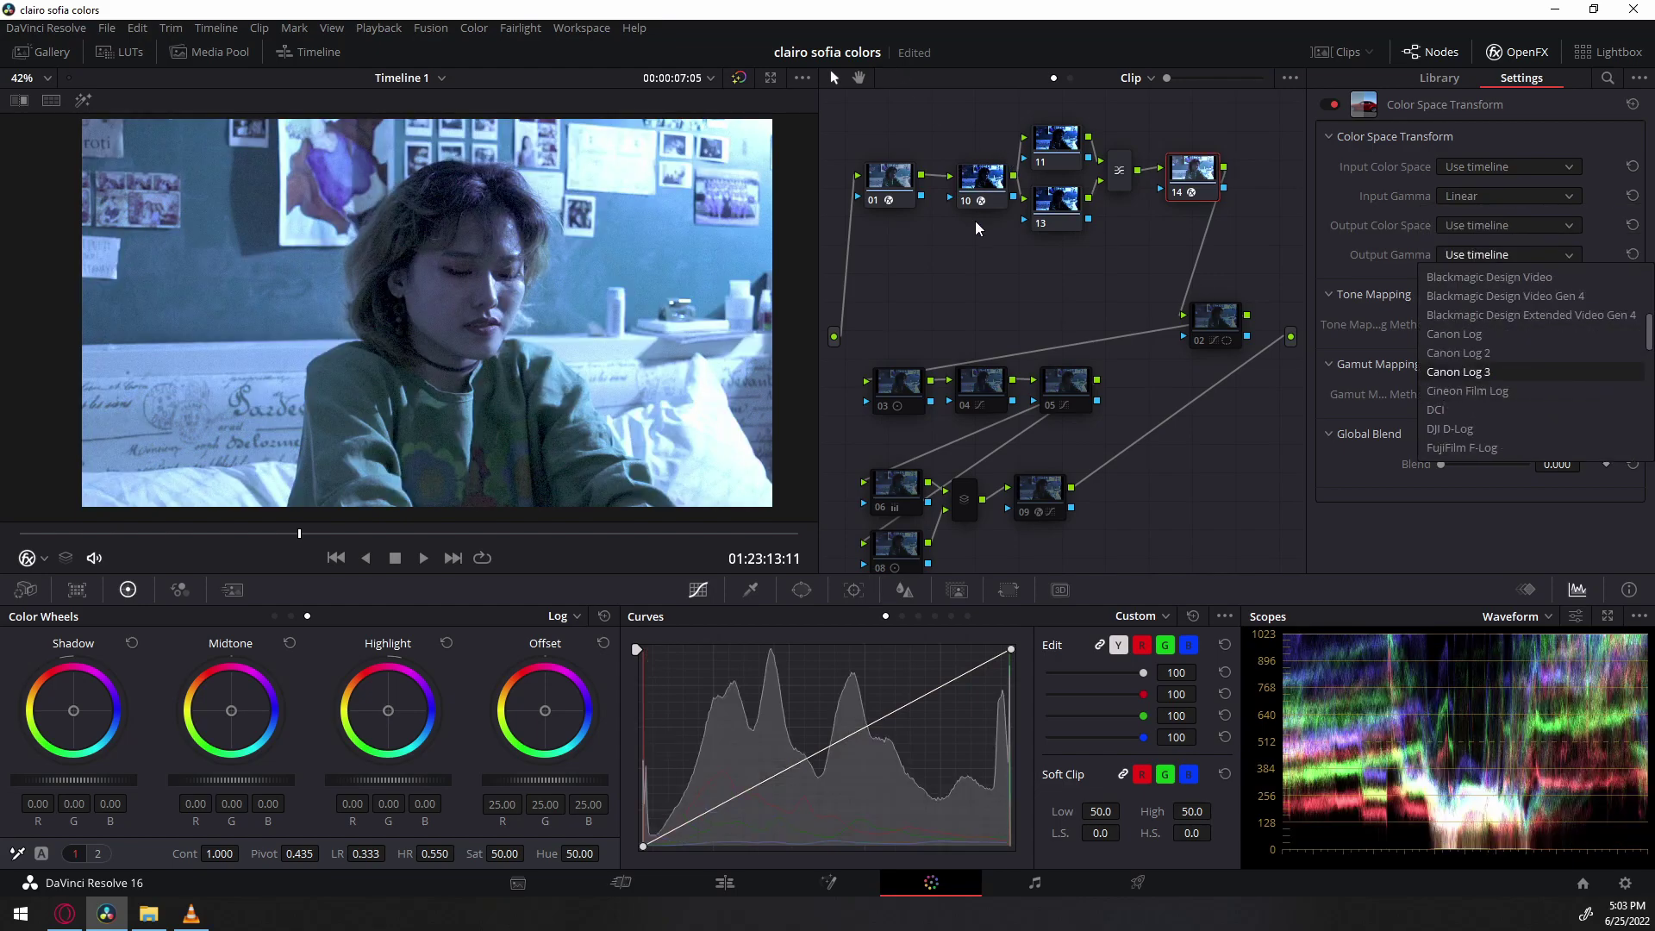
pyautogui.click(1493, 267)
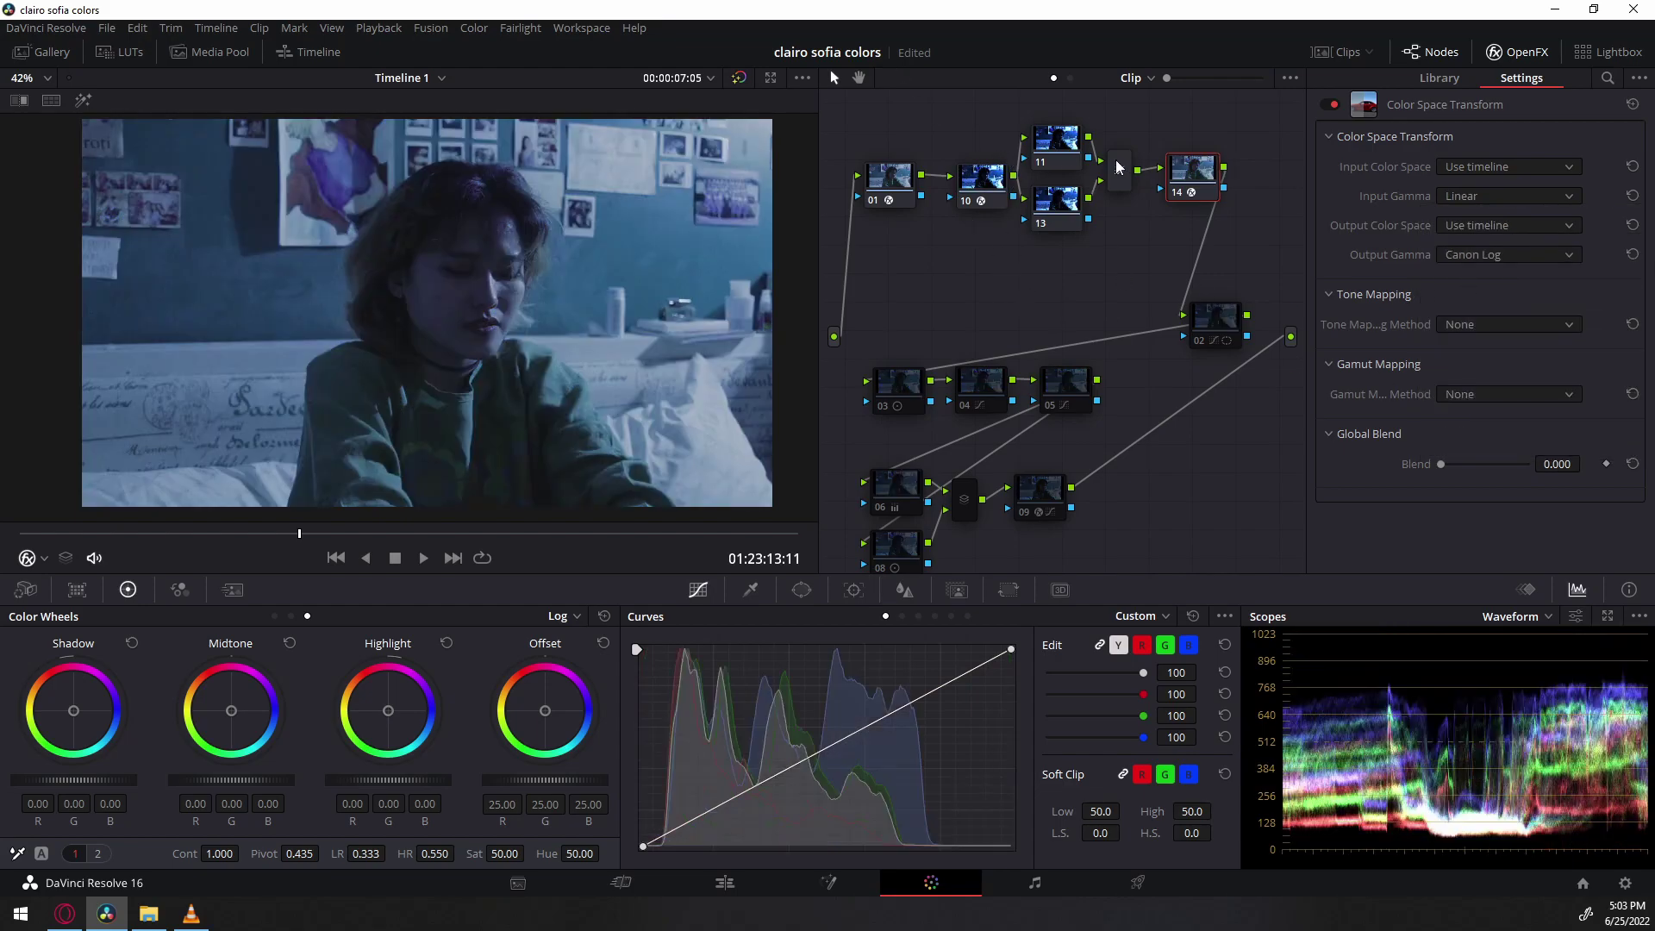
# Set the layer mixer's composite mode to Add.
pyautogui.moveTo(1117, 167); pyautogui.dragTo(1130, 179)
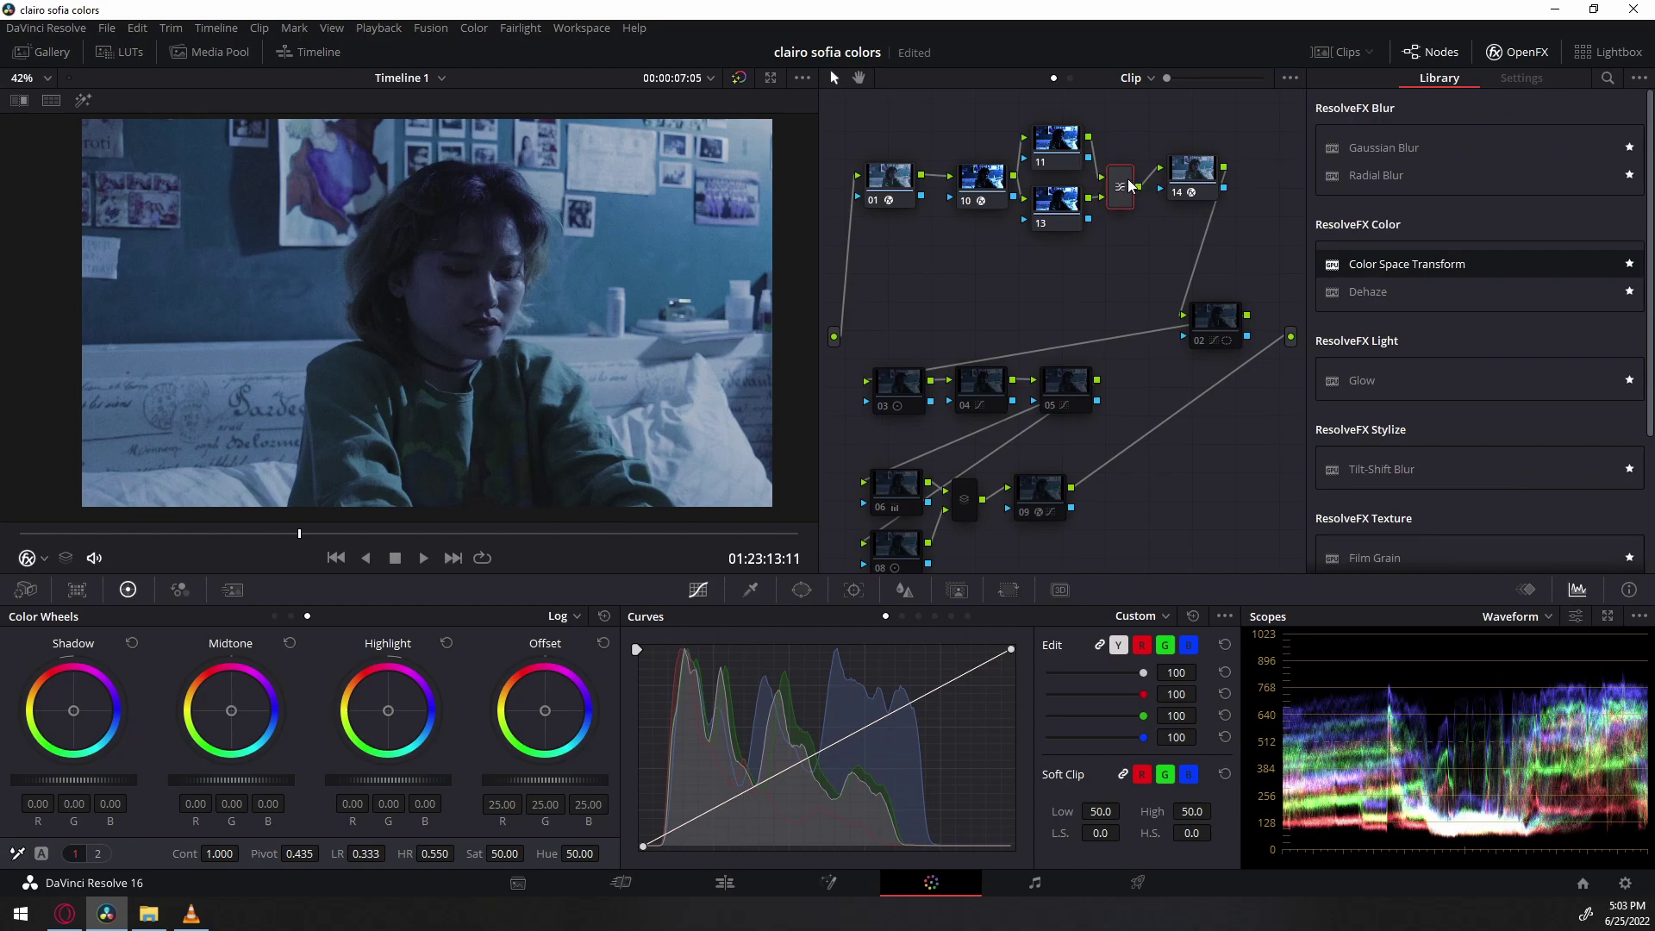
pyautogui.rightClick(1123, 178)
pyautogui.moveTo(1189, 287)
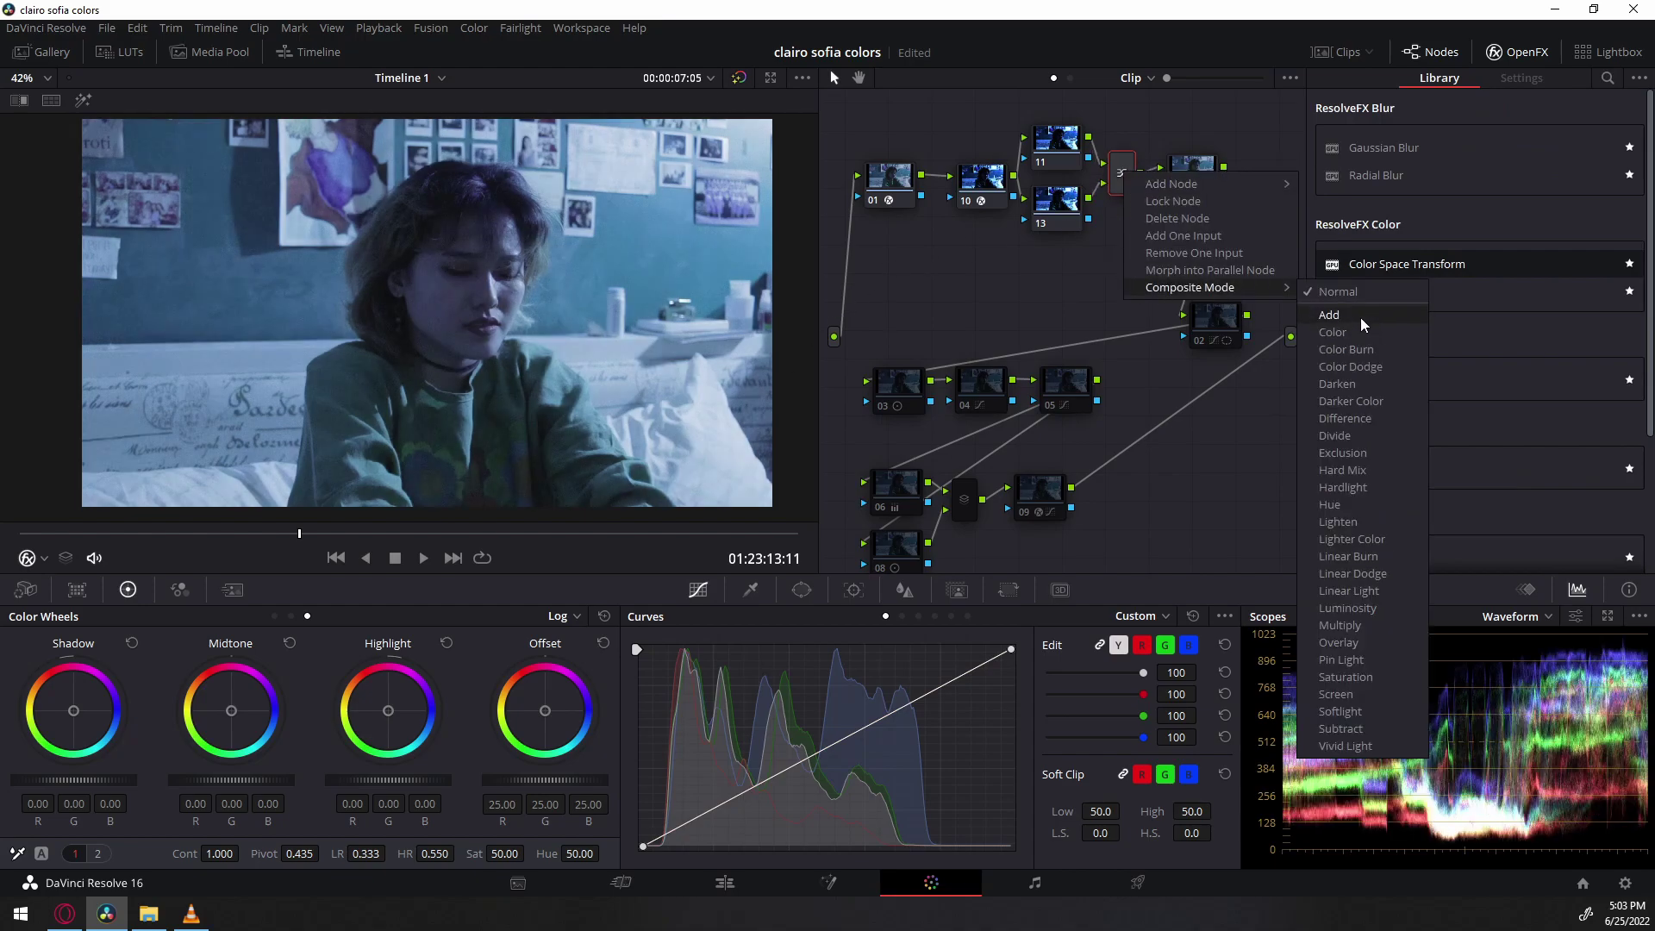
pyautogui.click(1361, 316)
# Flatten node 13's custom curve to black, anchor it near the middle, and raise the white end to about a fifth of full height.
pyautogui.click(1040, 215)
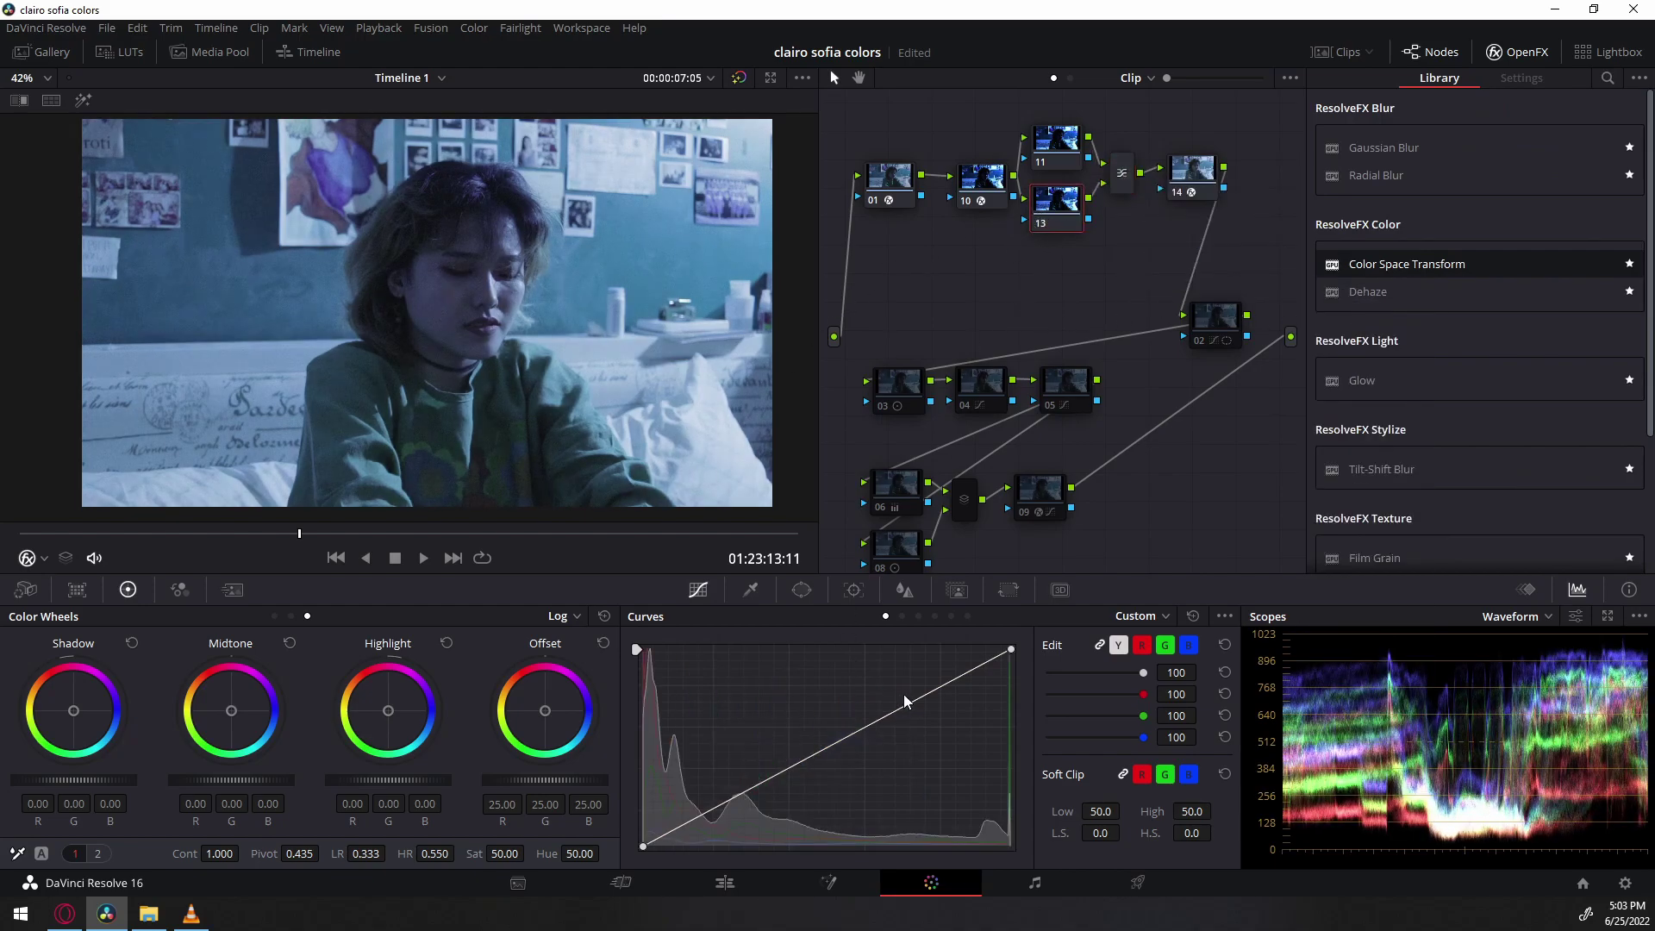
pyautogui.click(902, 615)
pyautogui.click(885, 616)
pyautogui.moveTo(1010, 650); pyautogui.dragTo(1010, 847)
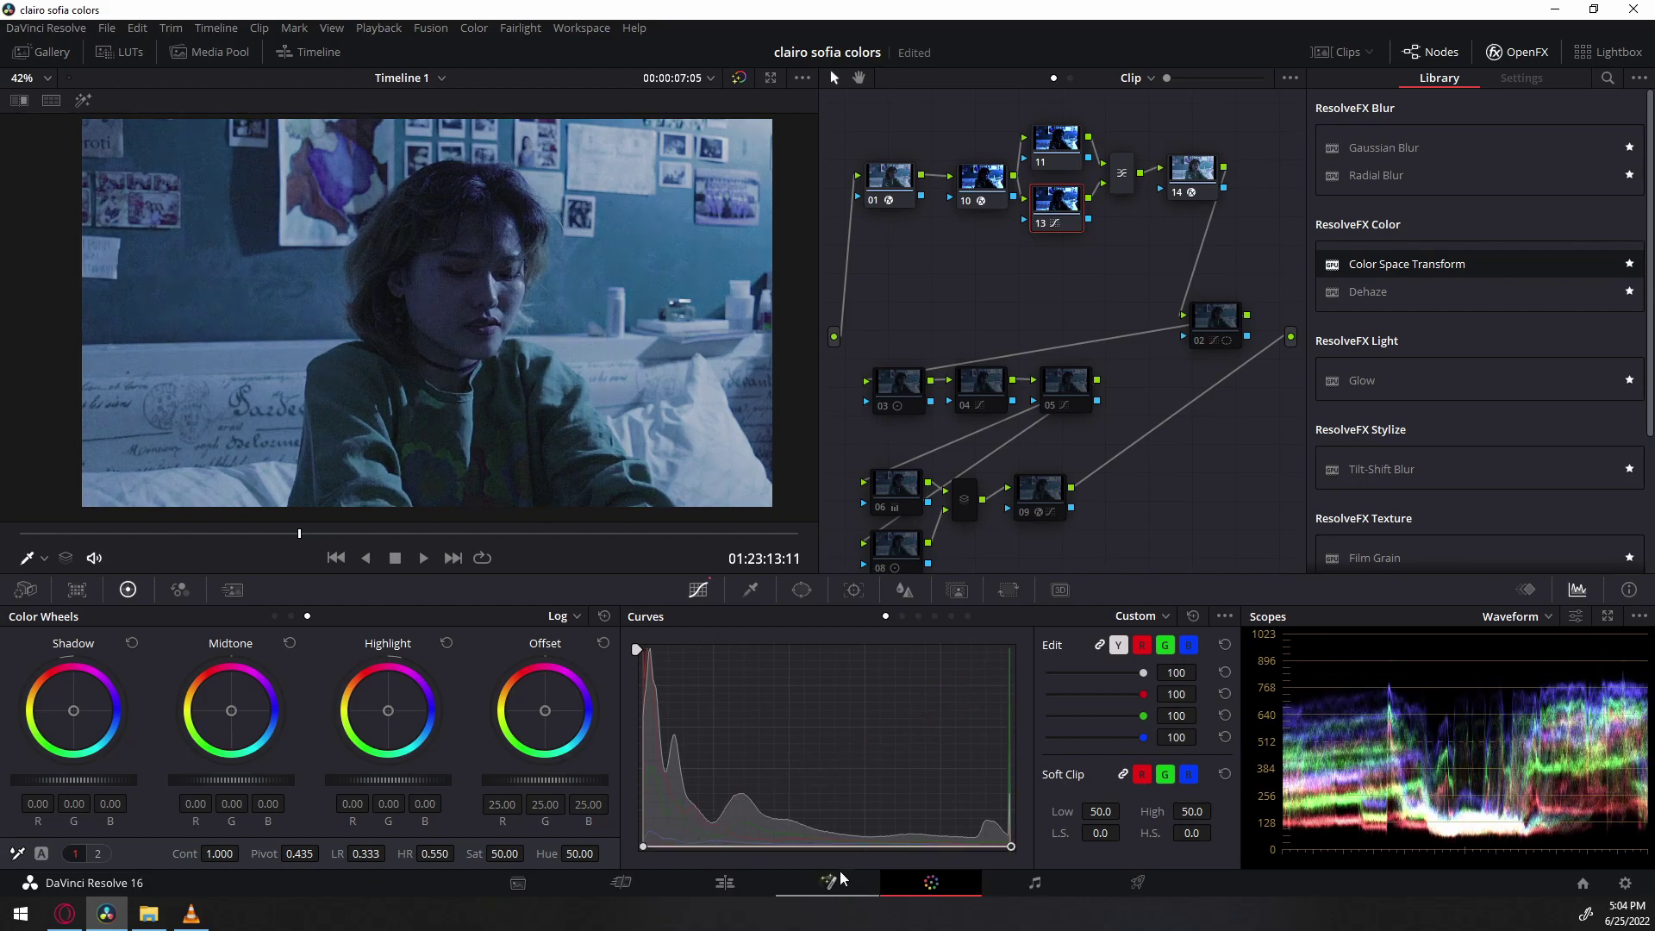
pyautogui.moveTo(1010, 845); pyautogui.dragTo(1012, 804)
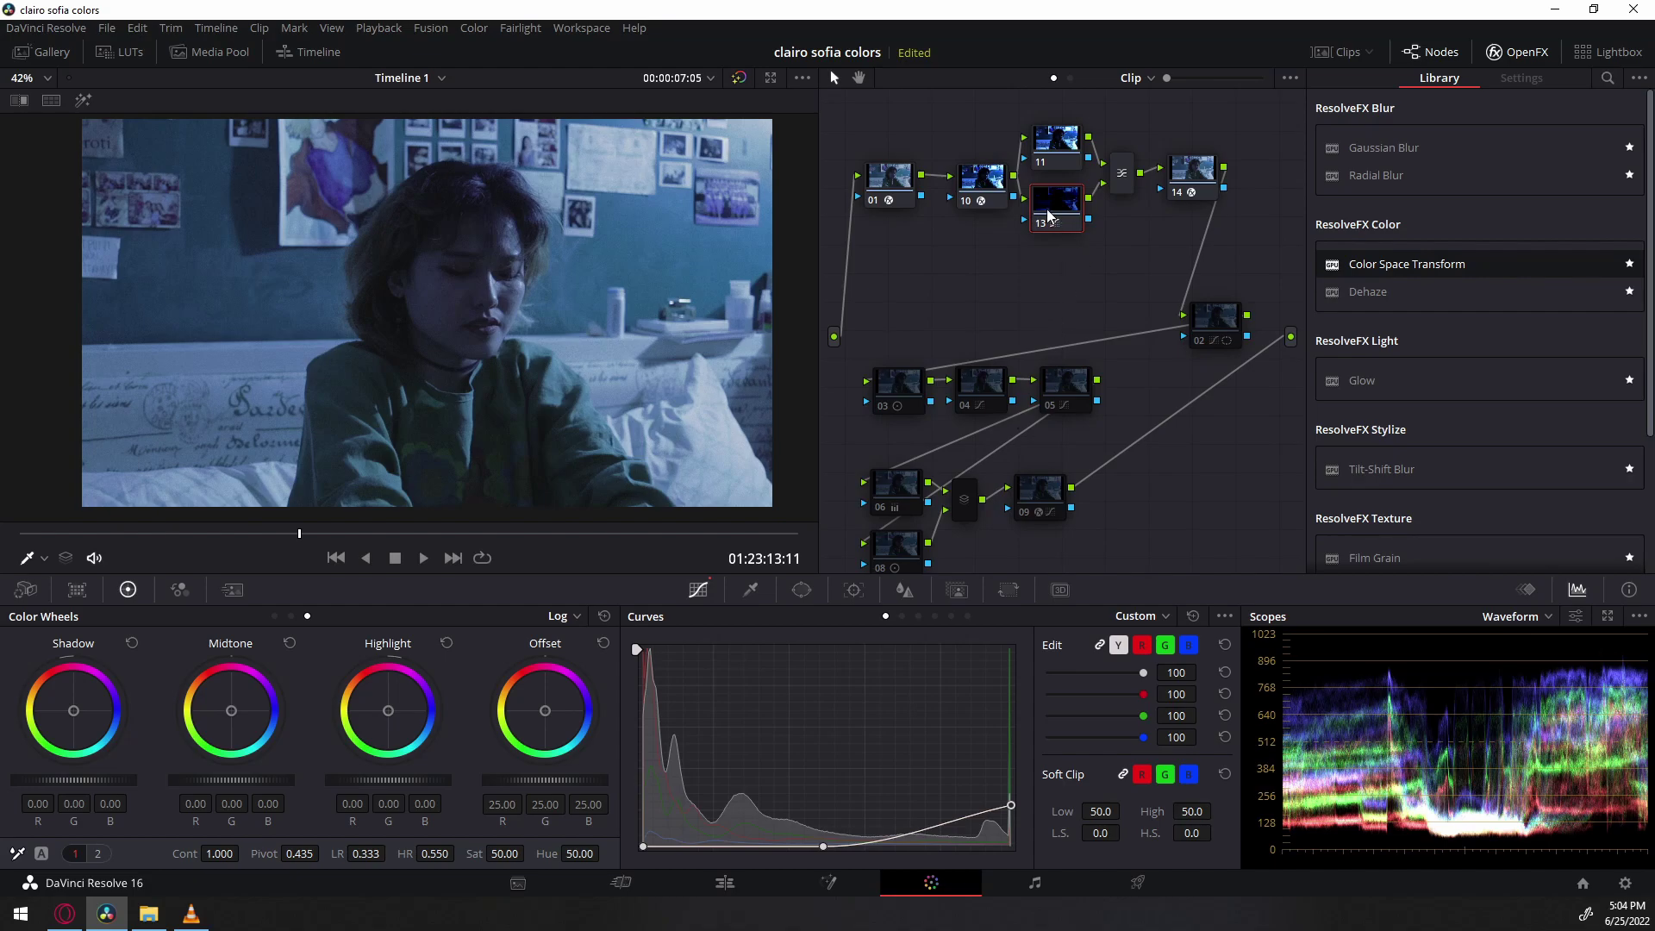
# Blur node 13's color channels separately, setting the radius to 0.78 for red and 0.65 for green.
pyautogui.click(908, 597)
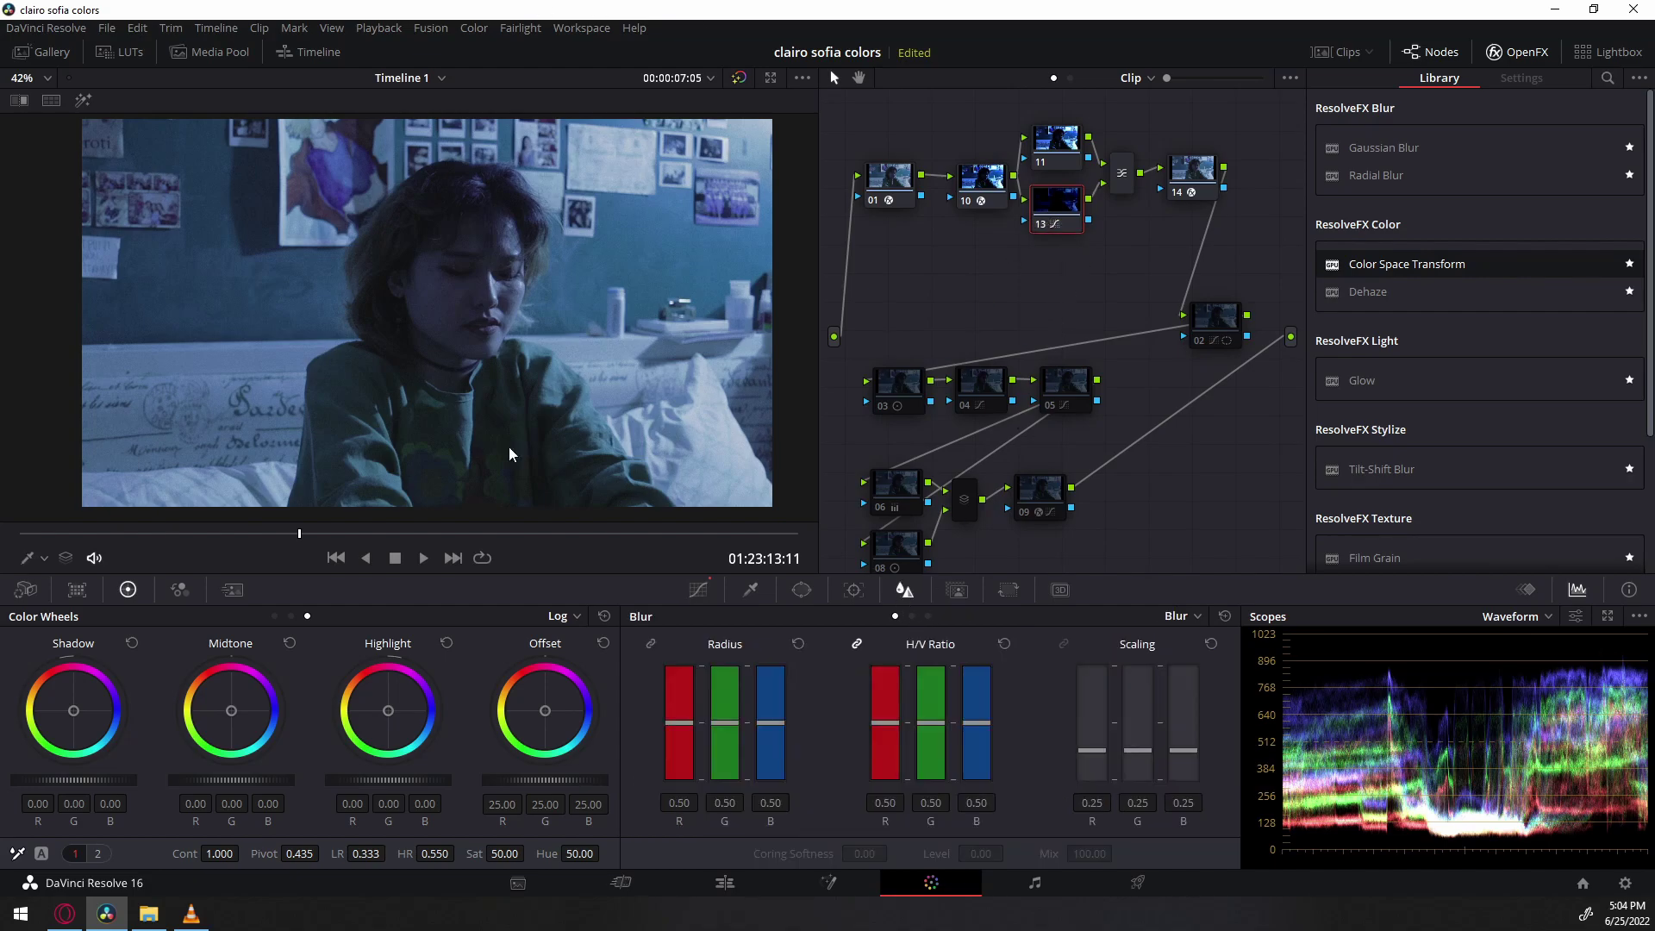
pyautogui.scroll(5, 696, 355)
pyautogui.scroll(4, 725, 314)
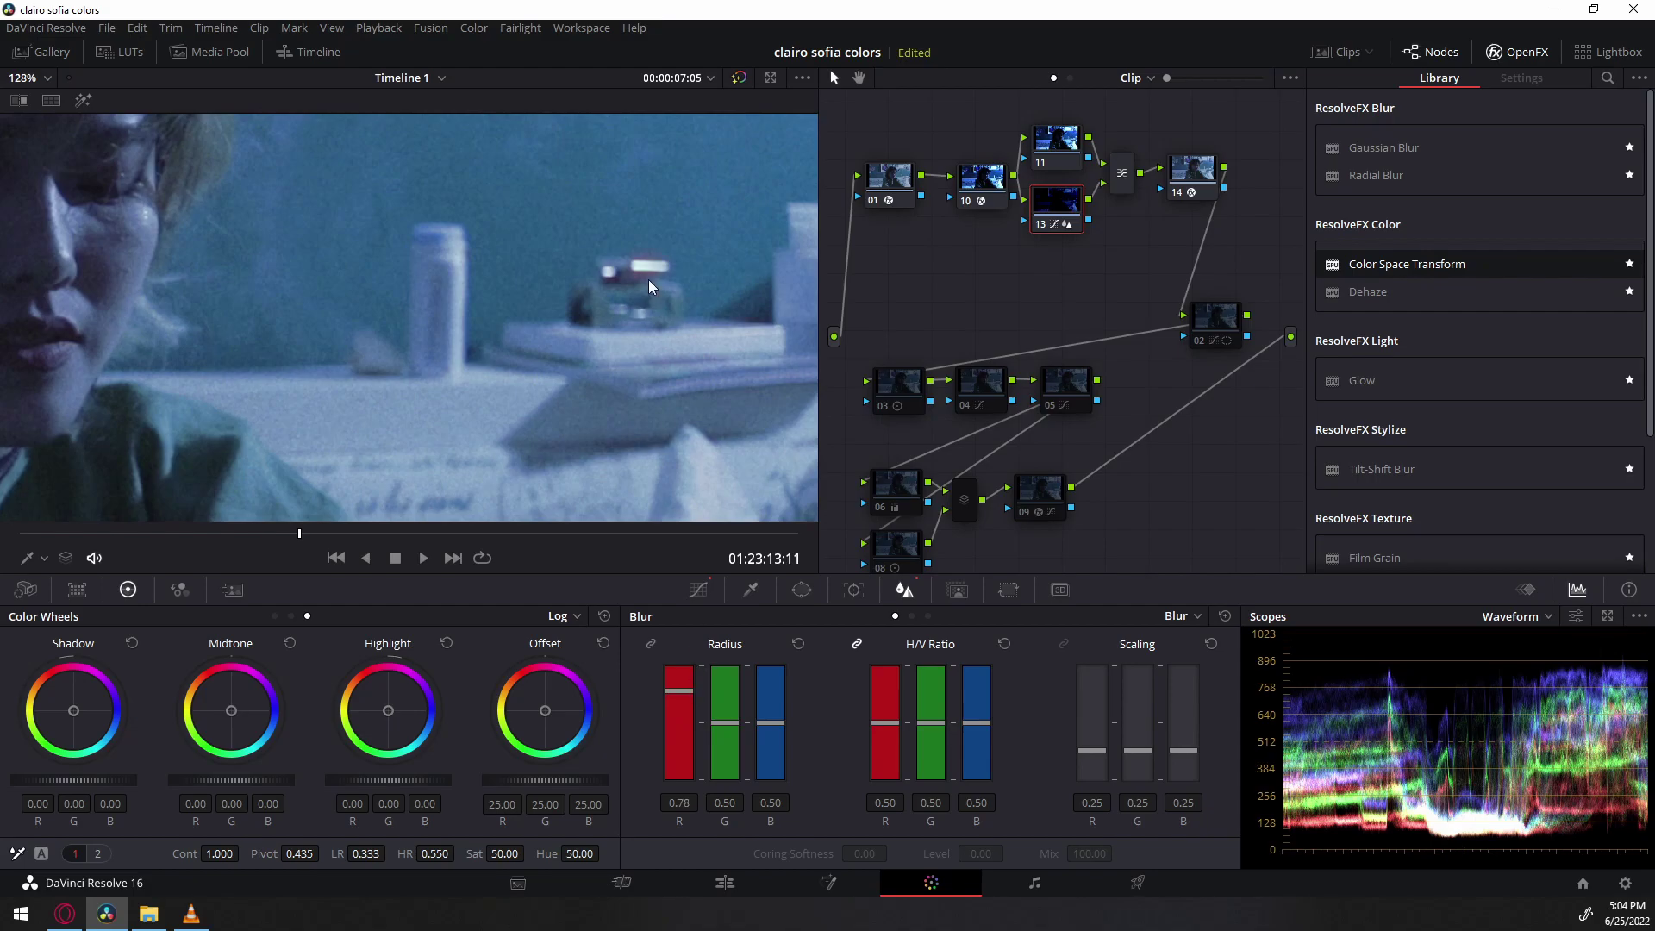
pyautogui.moveTo(728, 724); pyautogui.dragTo(727, 708)
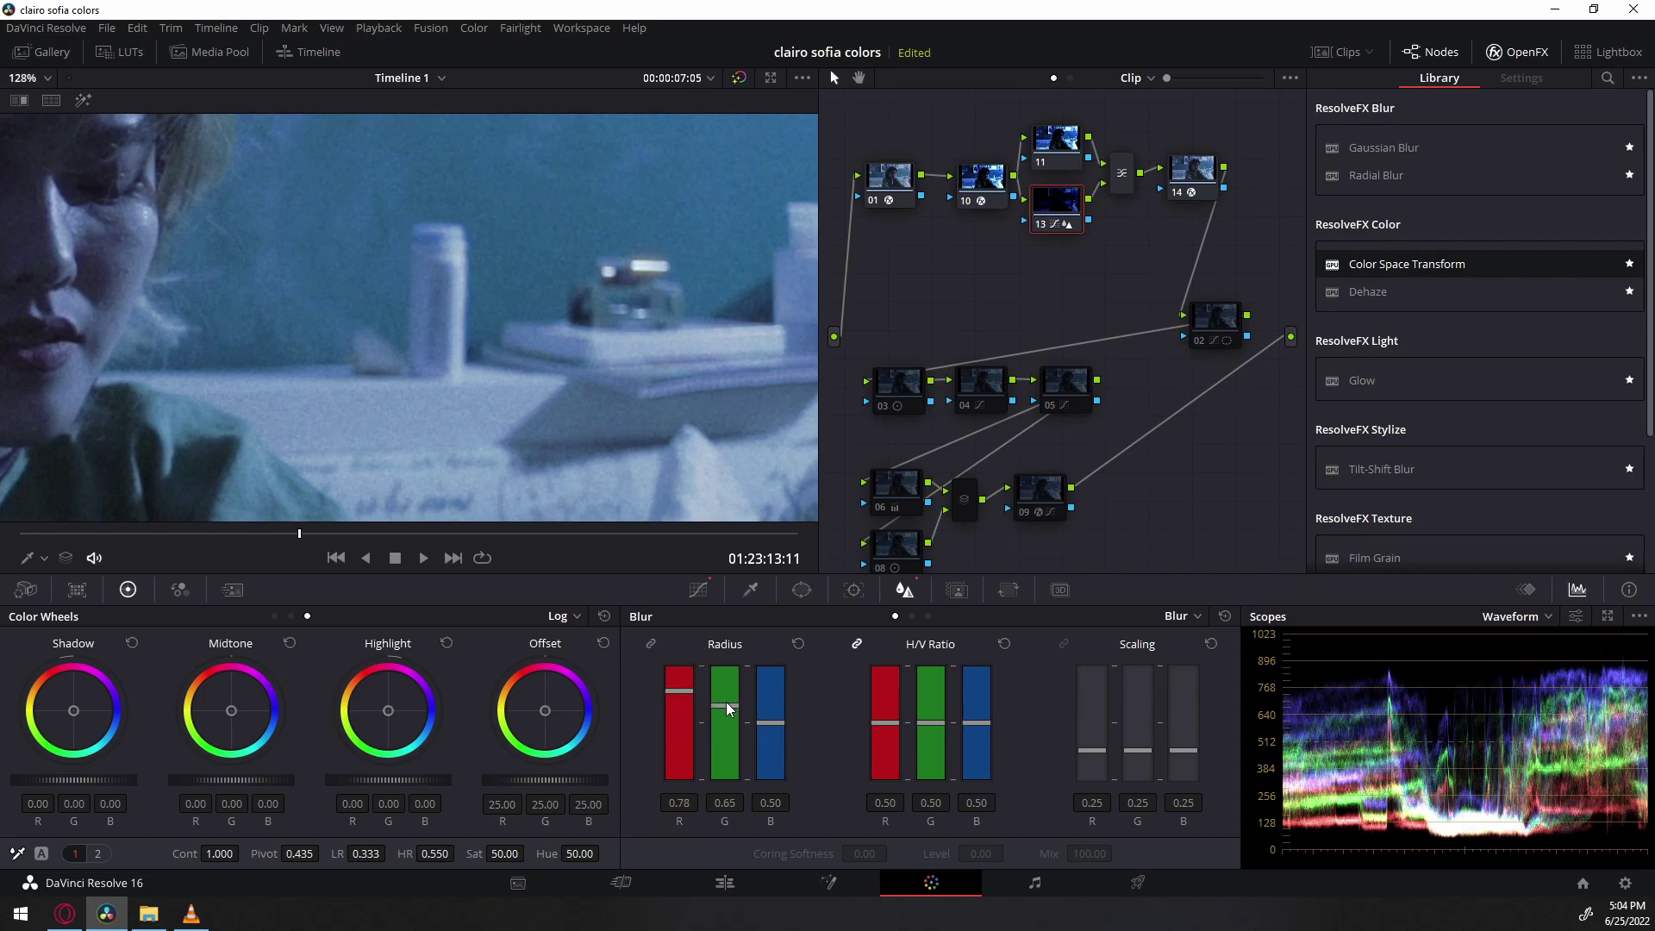
# Raise the white end of node 13's custom curve to about a third of full height to strengthen the highlight glow.
pyautogui.click(699, 590)
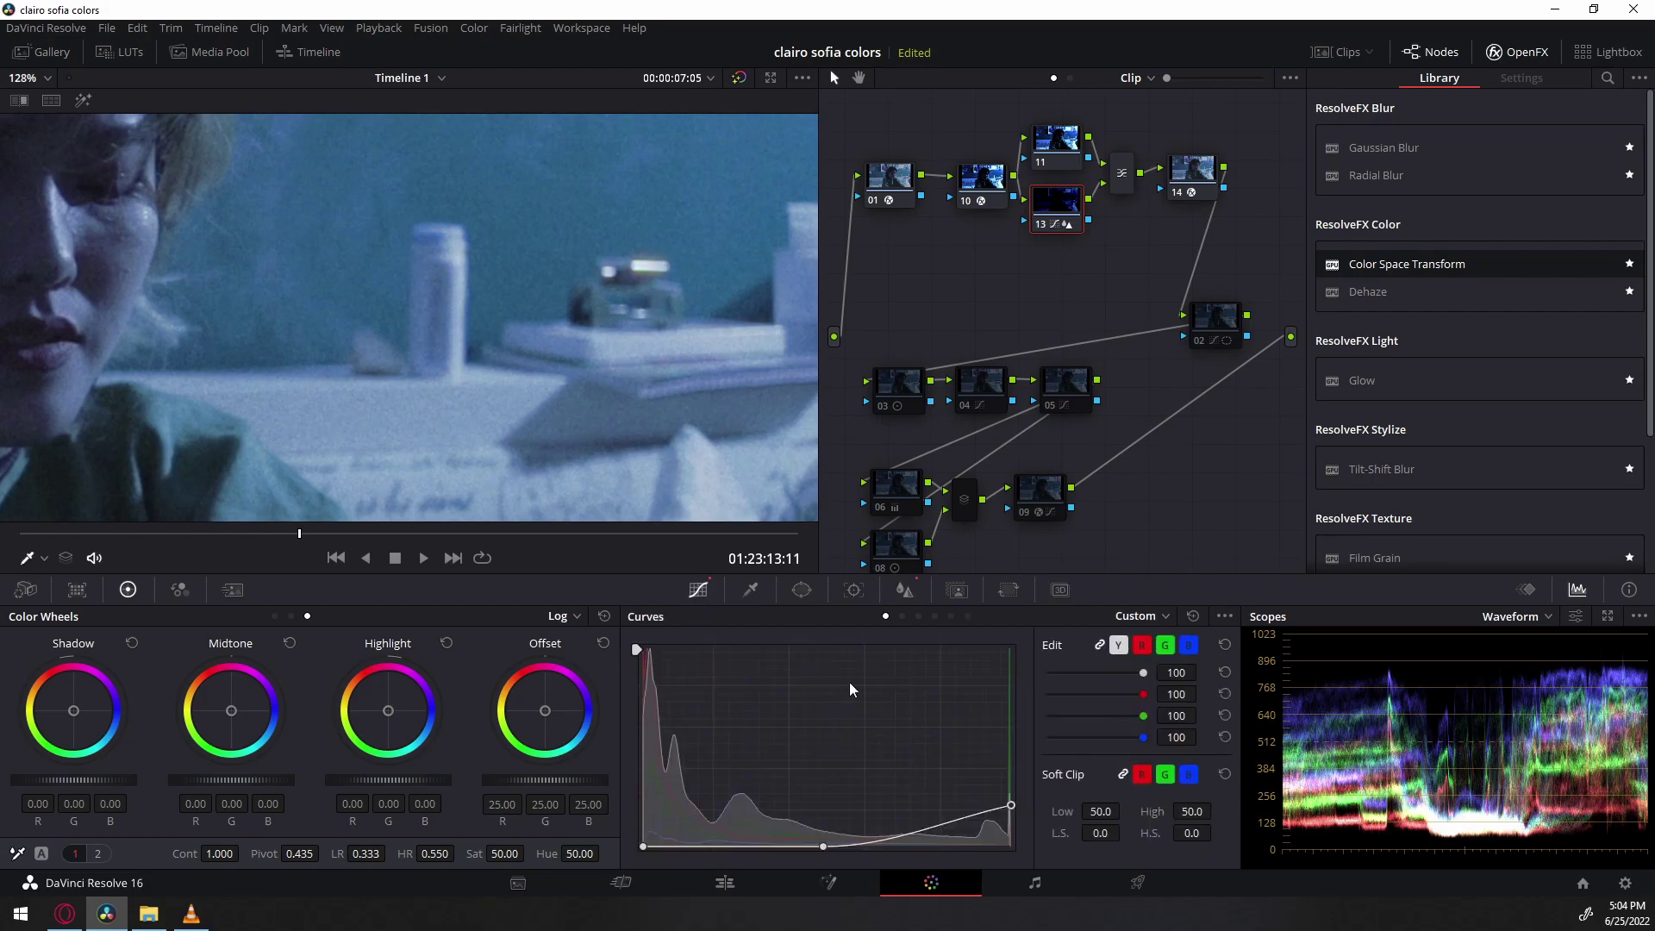
pyautogui.moveTo(1012, 800)
pyautogui.mouseDown()
pyautogui.moveTo(1017, 743)
pyautogui.moveTo(1010, 778)
pyautogui.mouseUp()
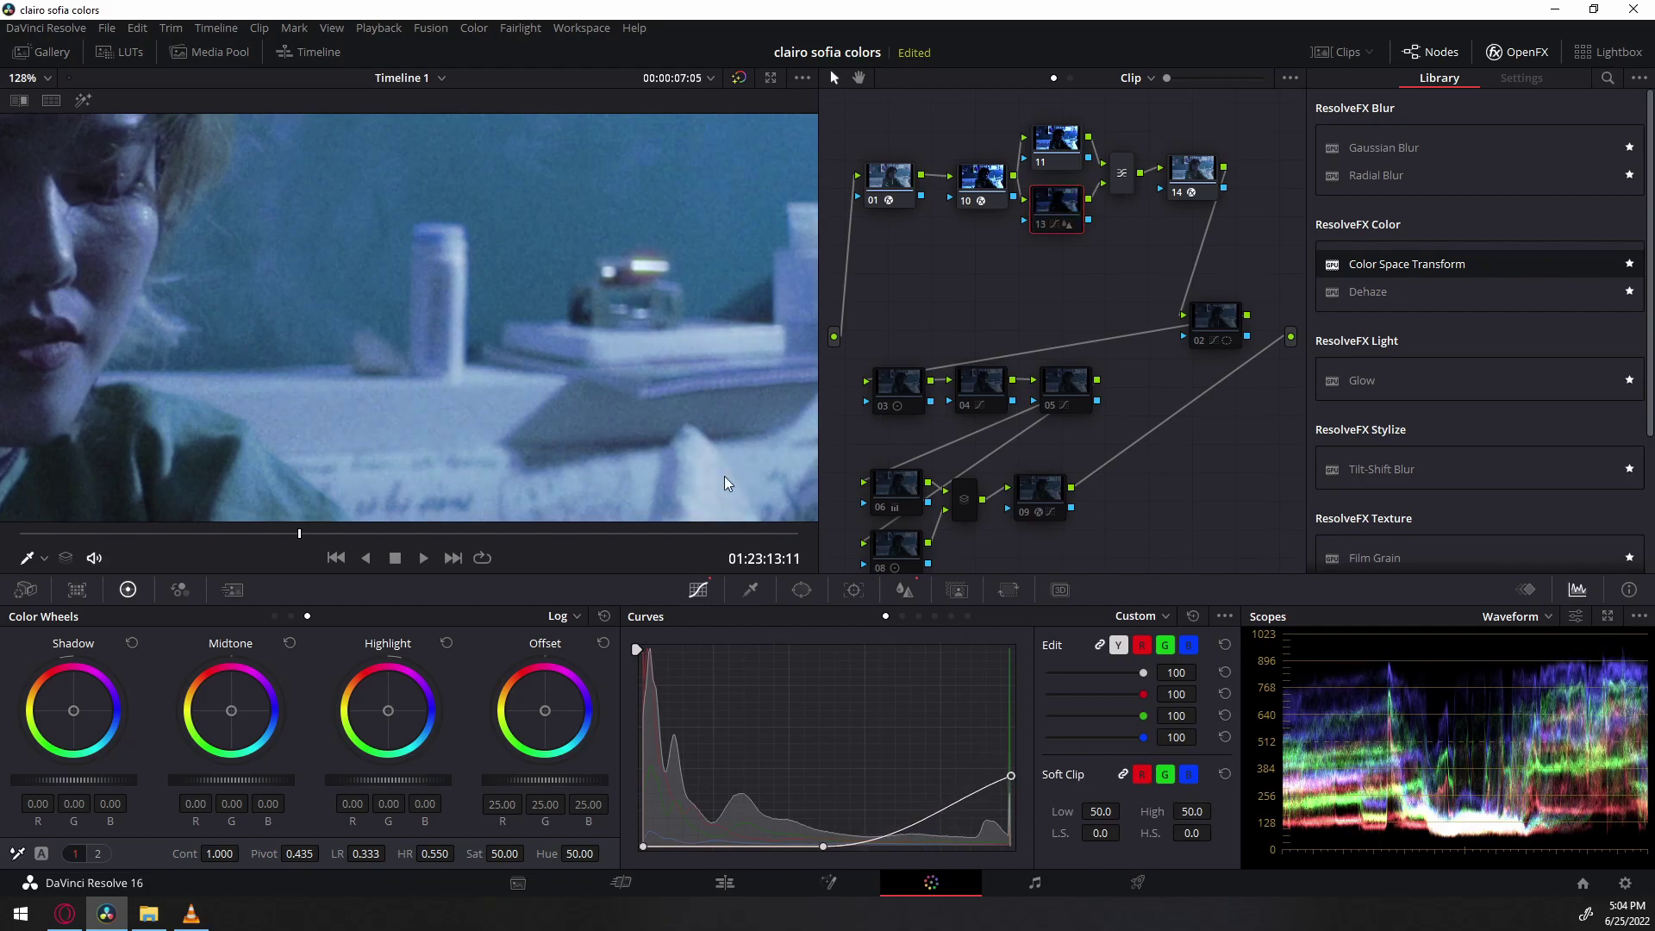
pyautogui.moveTo(1015, 776); pyautogui.dragTo(1016, 780)
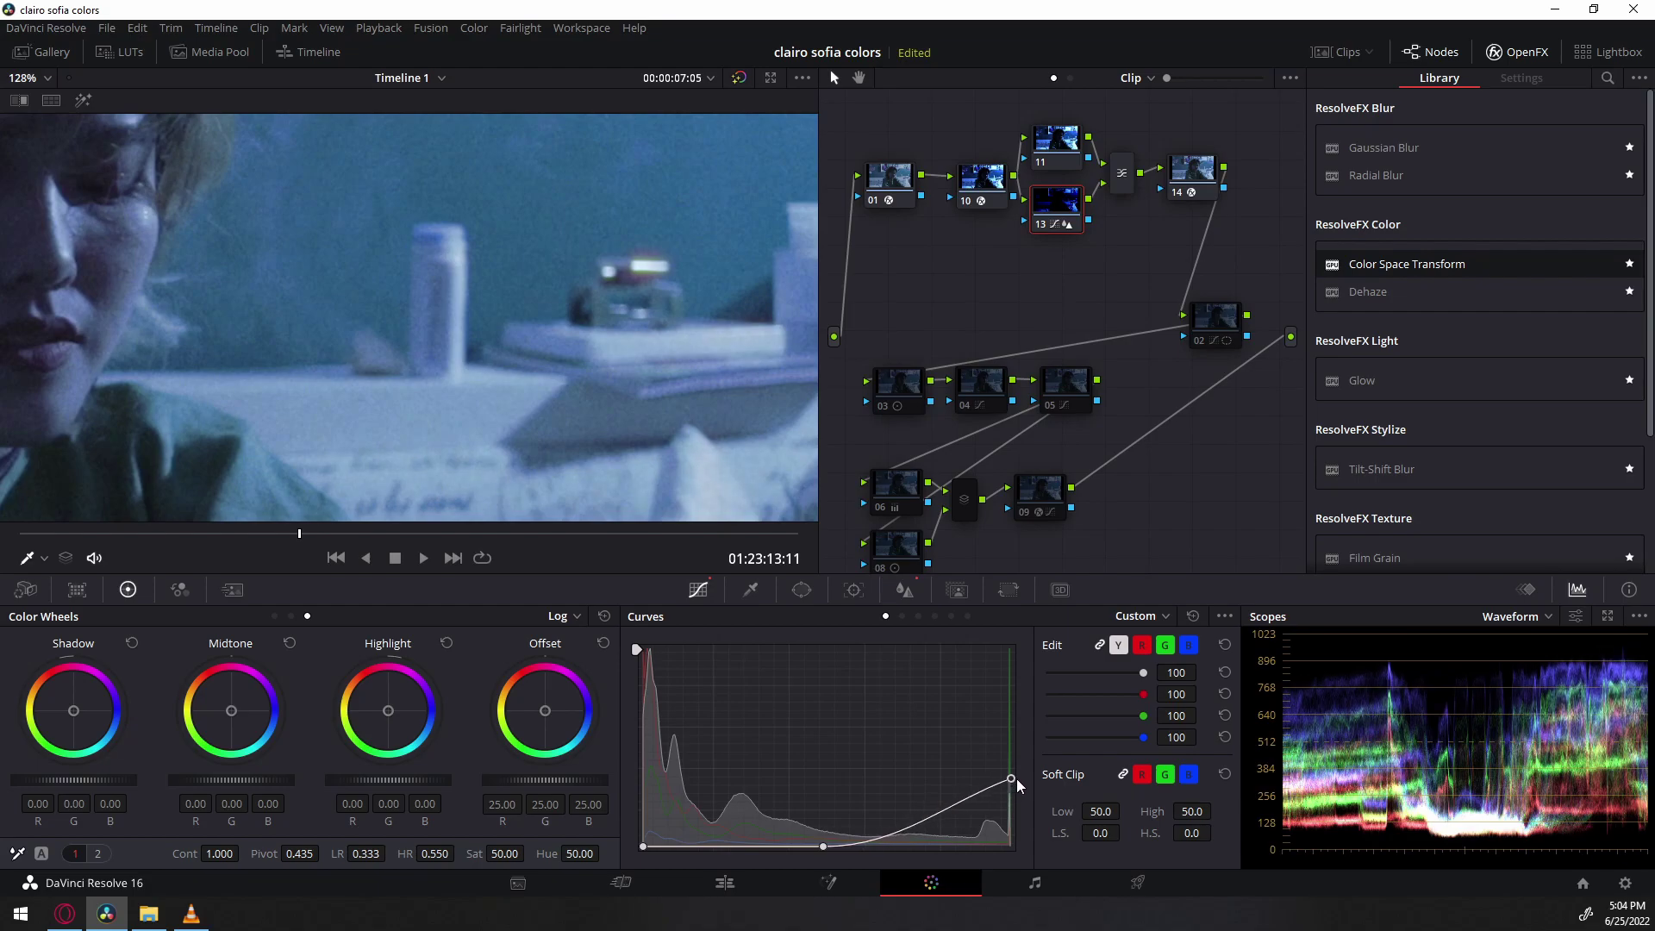
# Enable node 02 and move it directly beneath node 14 in the node graph.
pyautogui.scroll(-5, 504, 334)
pyautogui.scroll(-3, 526, 354)
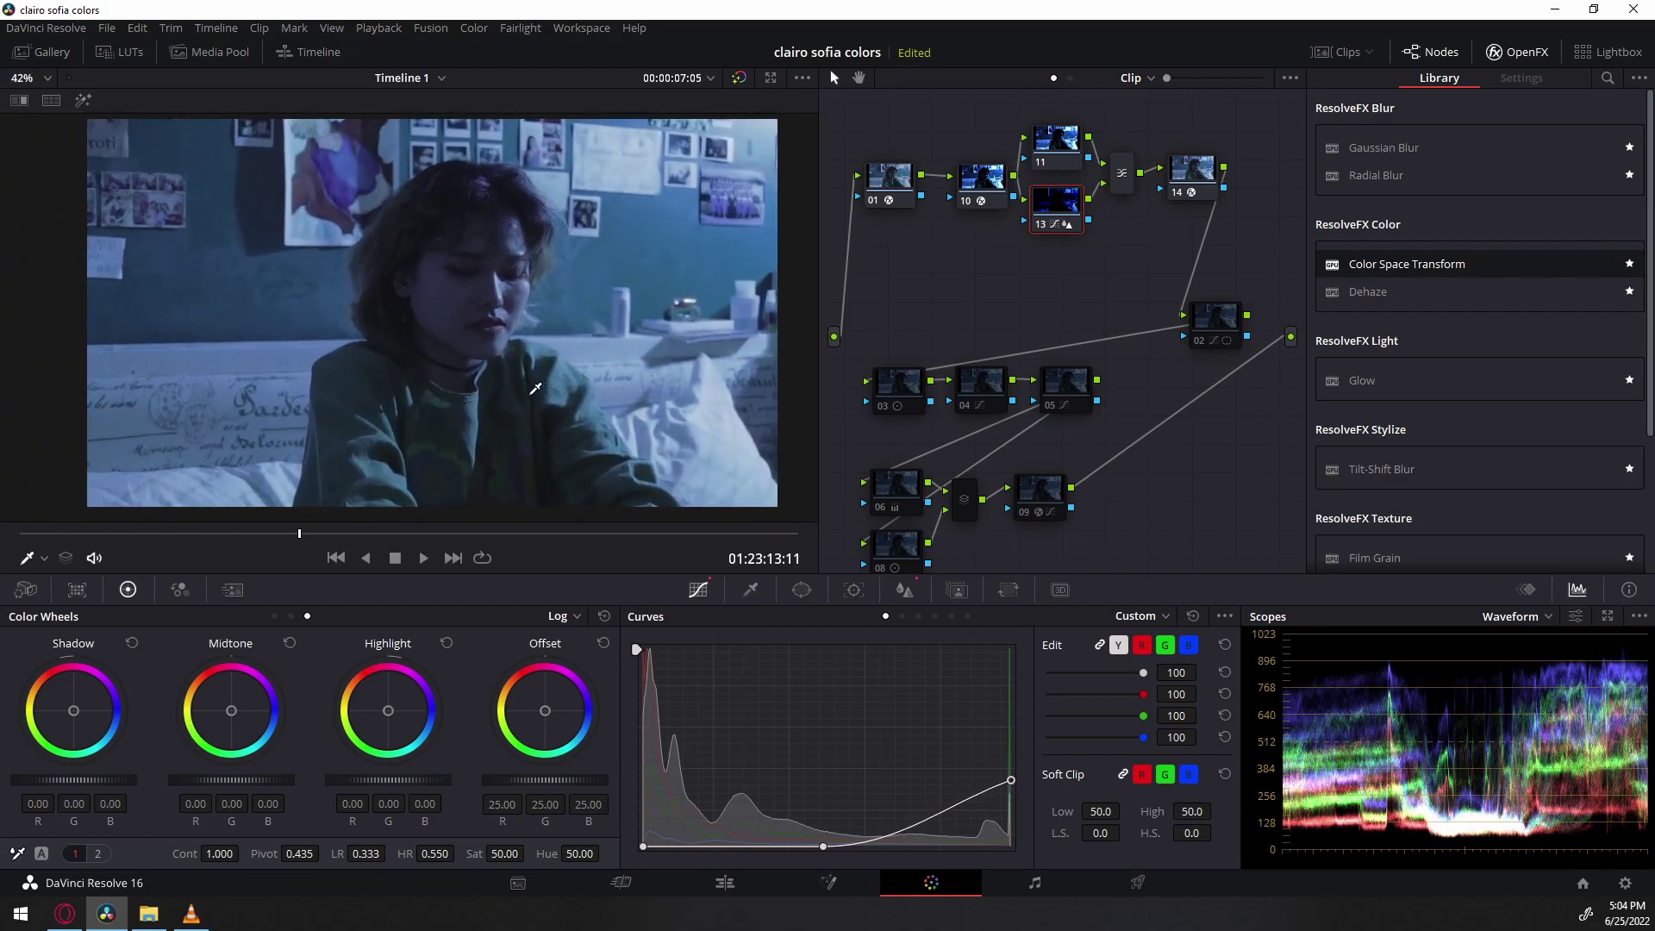
pyautogui.moveTo(1222, 312); pyautogui.dragTo(1199, 211)
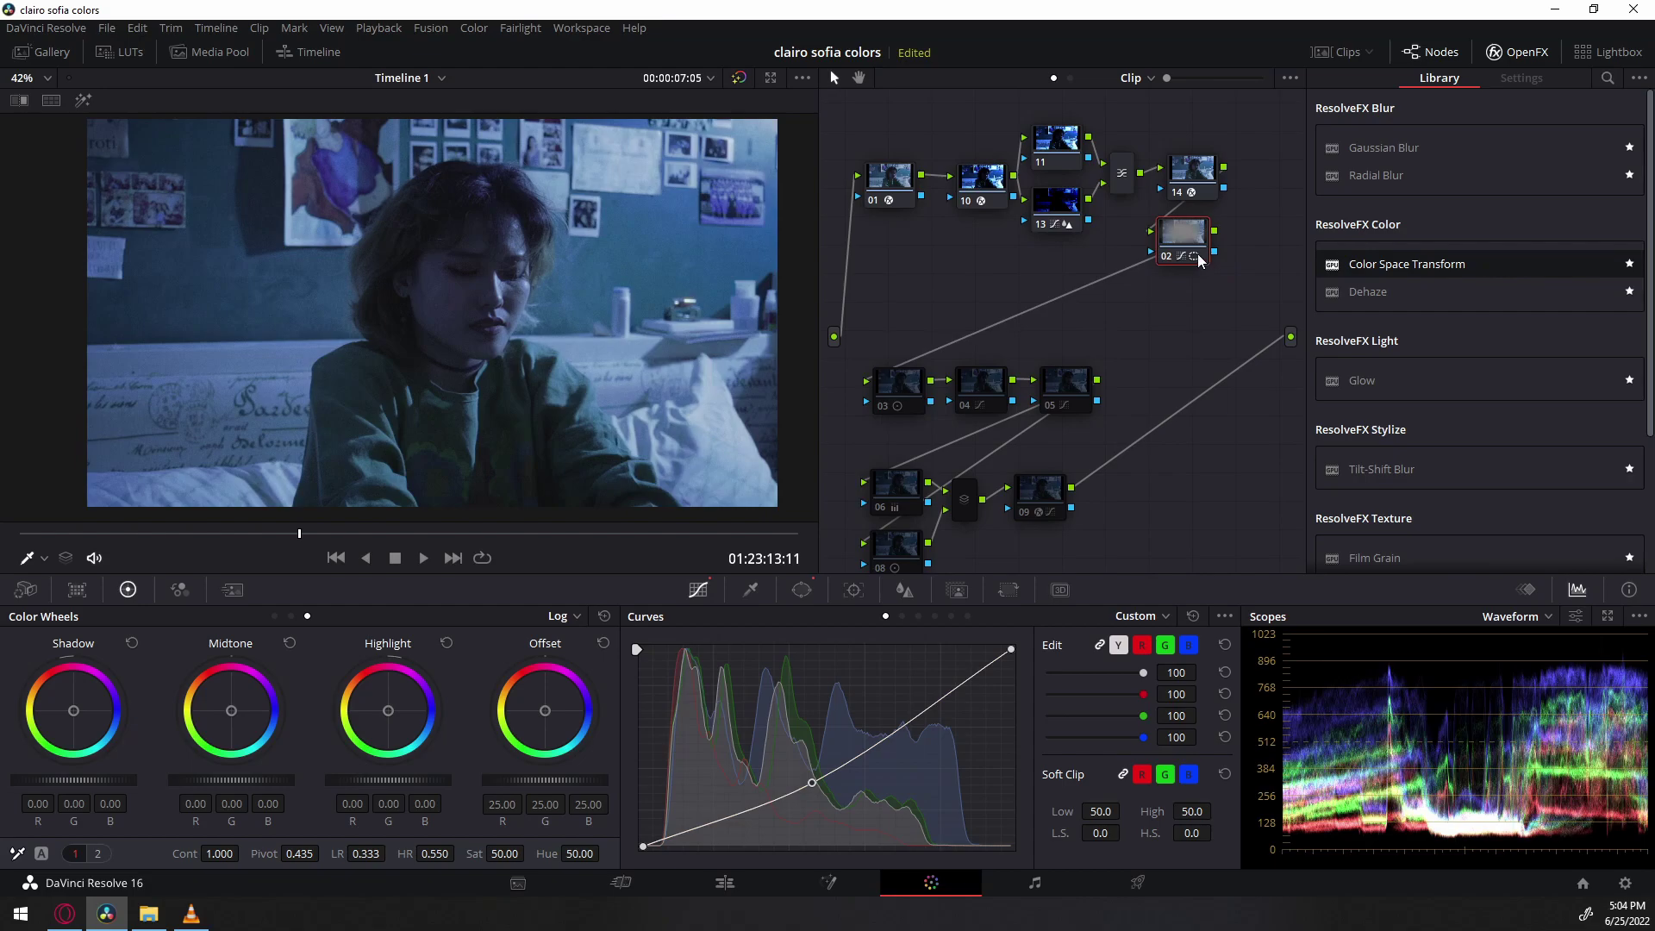
# Widen the feathered edge of node 02's circular window, setting Soft 1 to about 13.86.
pyautogui.click(801, 590)
pyautogui.scroll(-3, 714, 326)
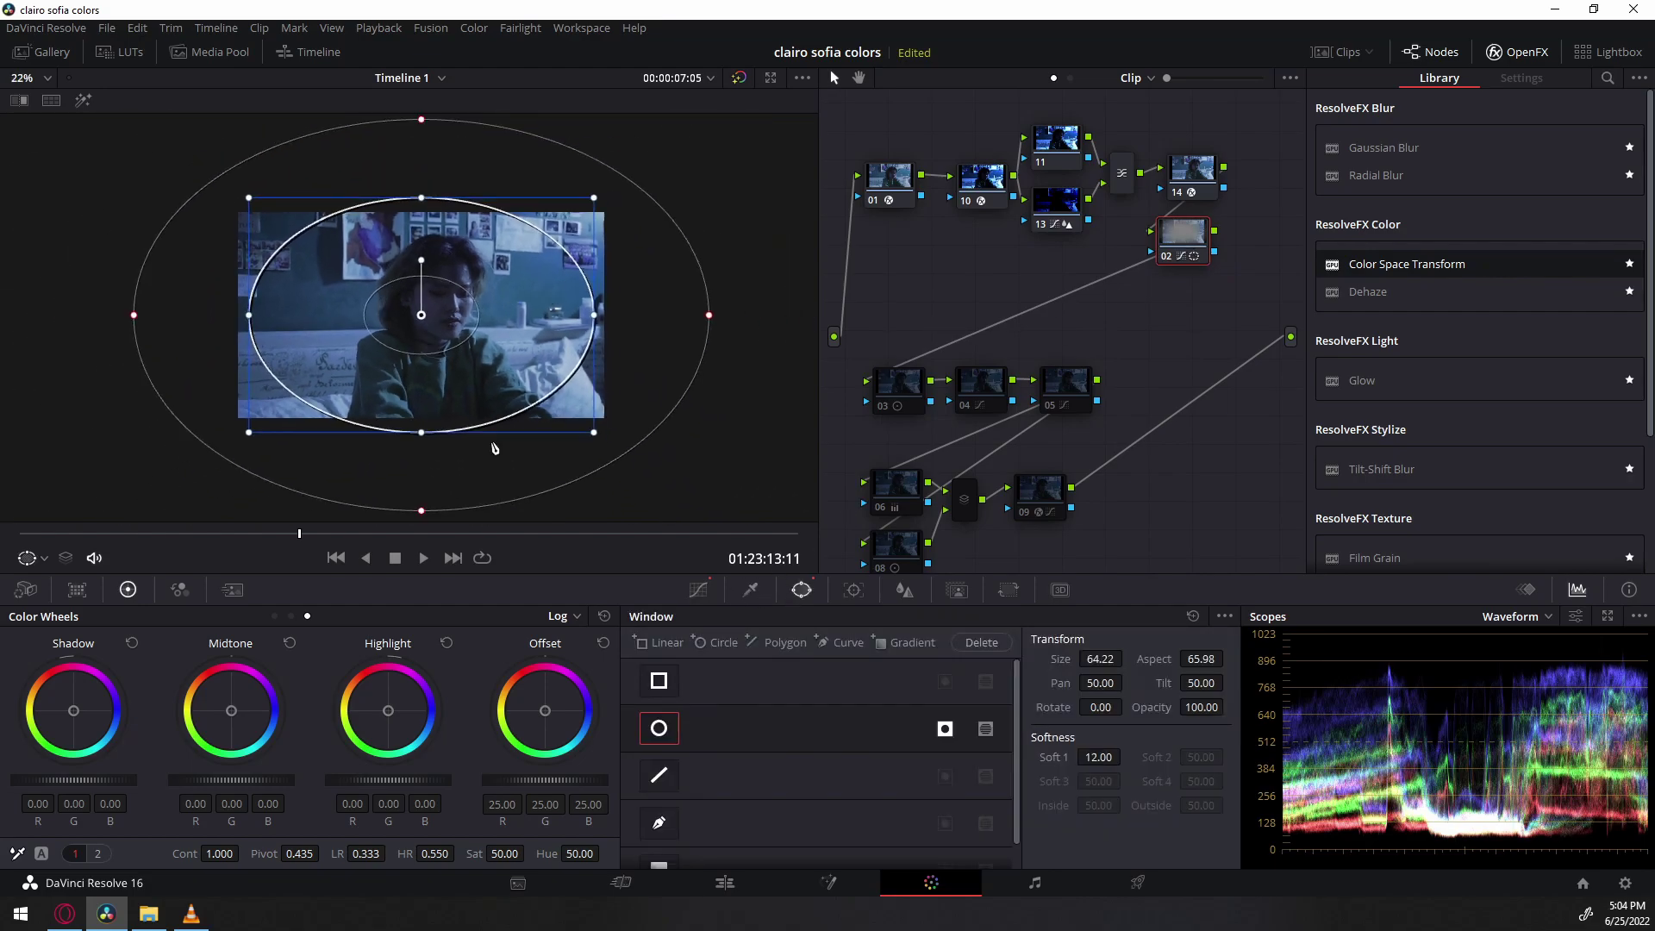
pyautogui.moveTo(715, 326); pyautogui.dragTo(727, 317)
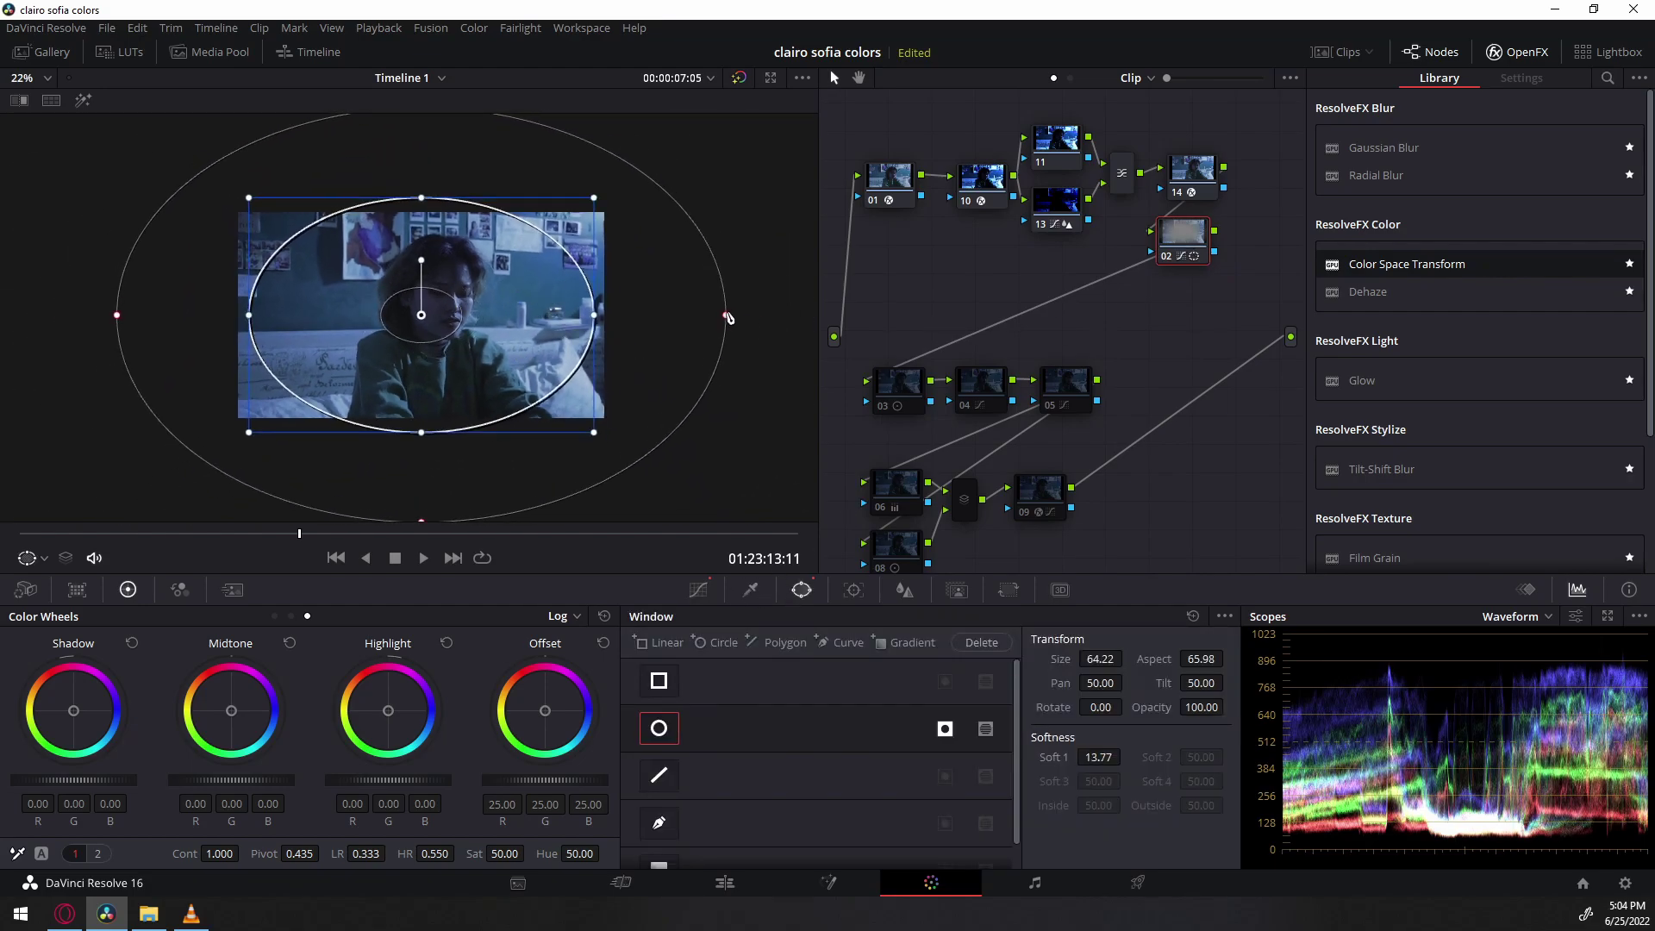
pyautogui.scroll(5, 601, 367)
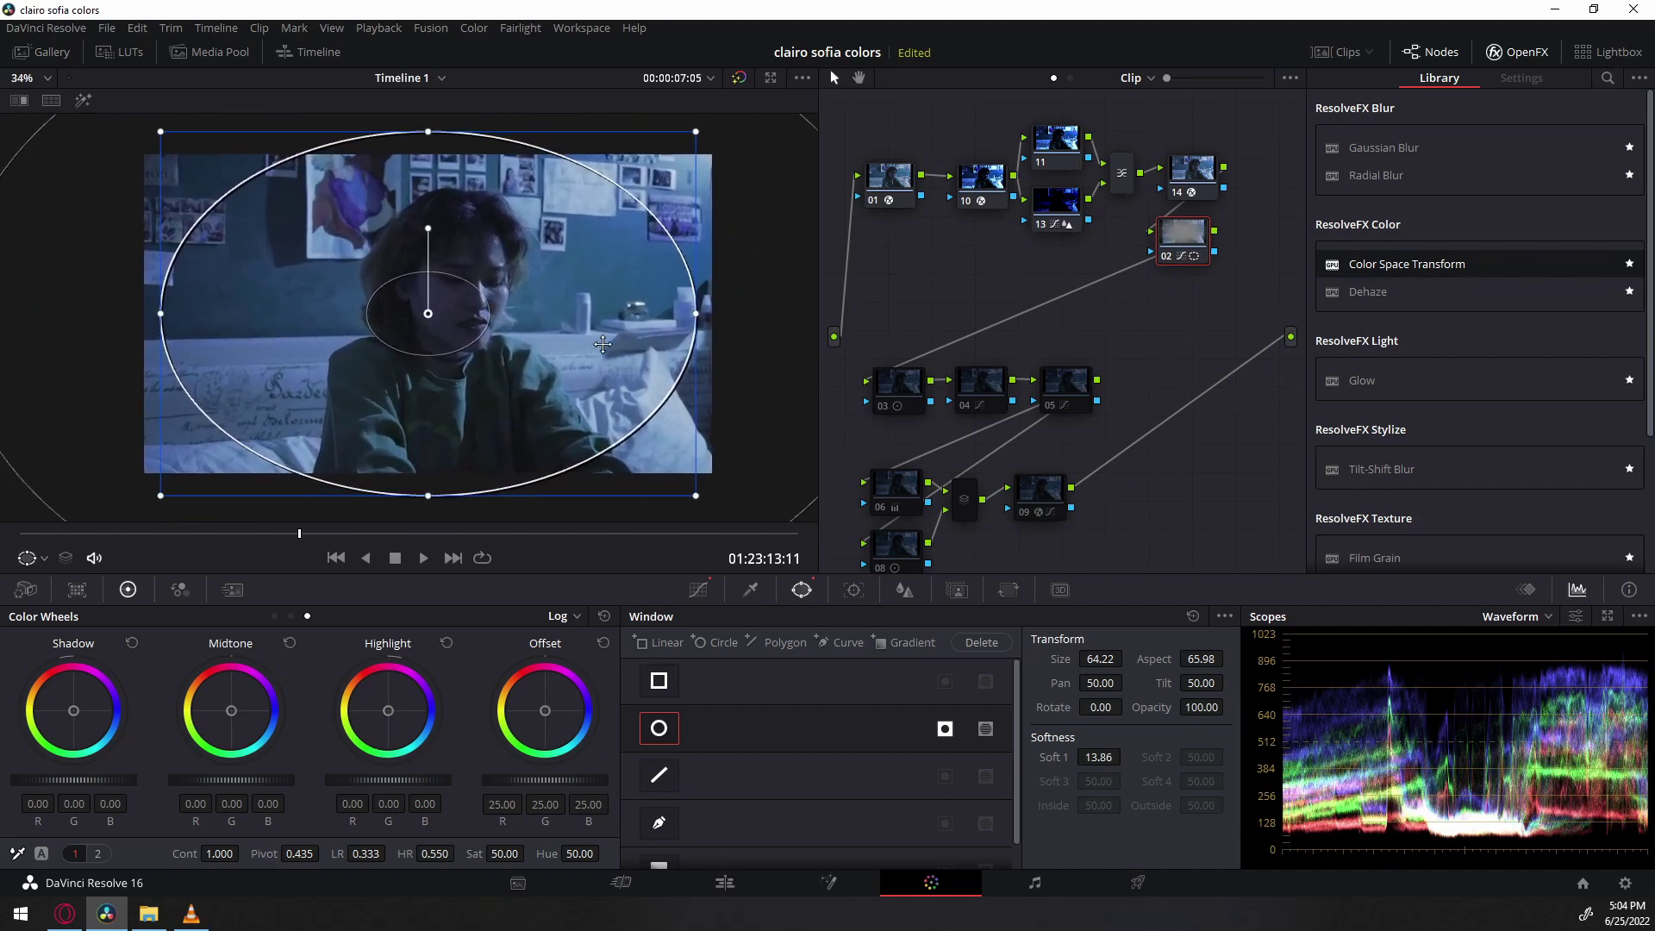
pyautogui.click(698, 590)
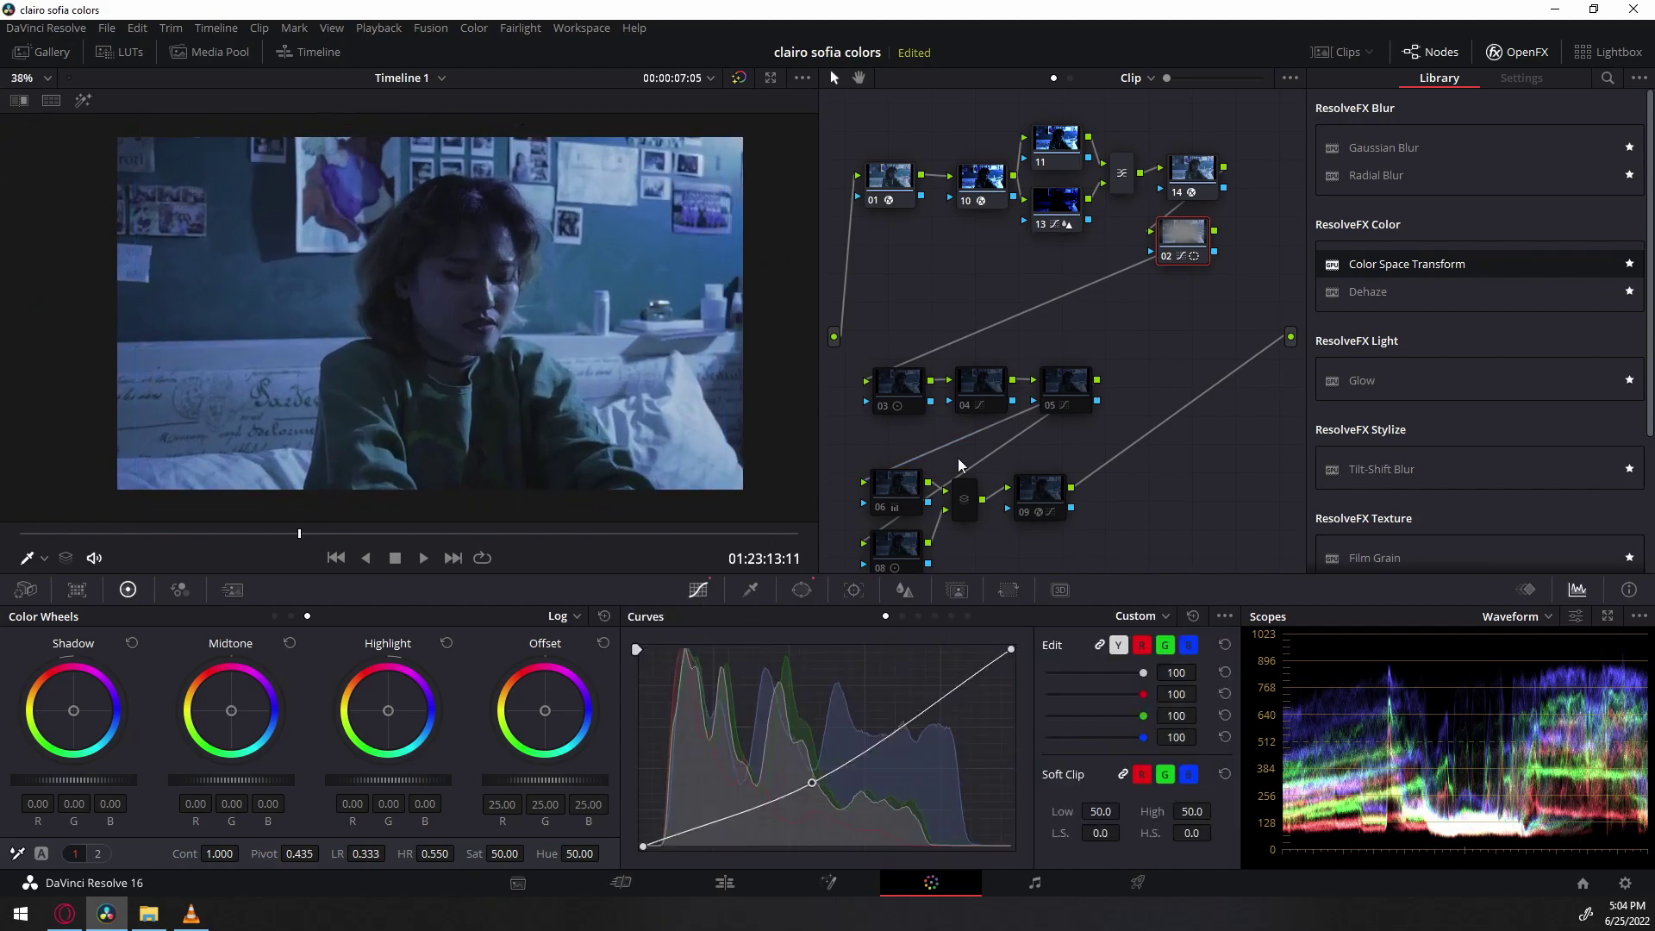
pyautogui.scroll(-2, 939, 415)
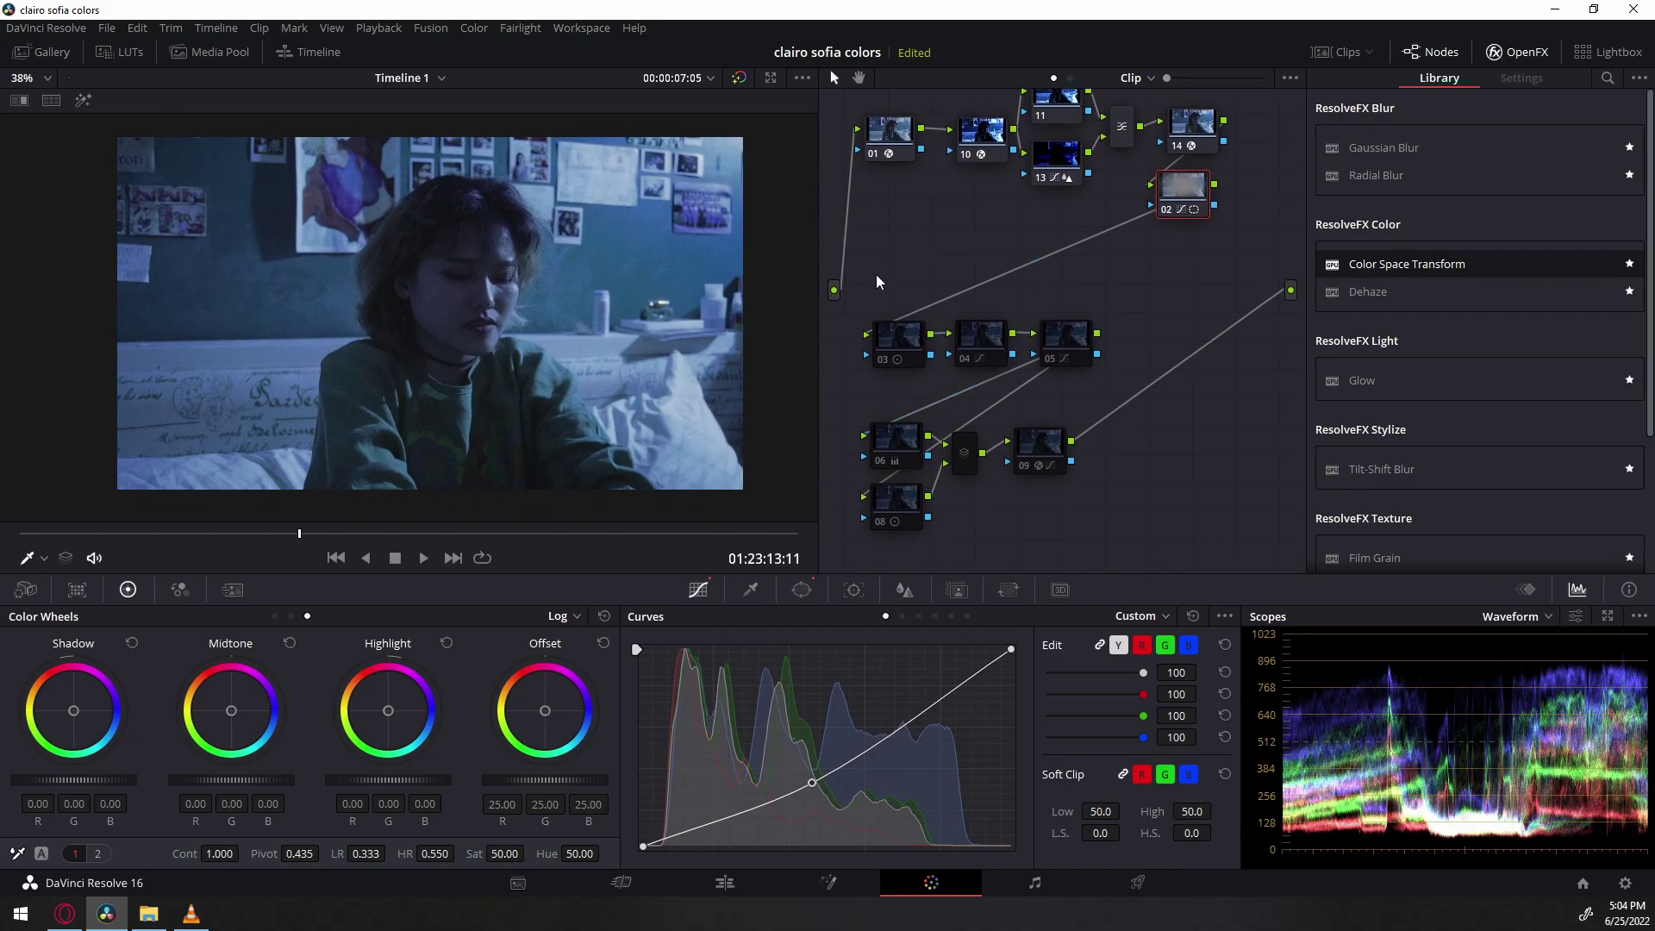
pyautogui.scroll(1, 969, 415)
pyautogui.scroll(-1, 969, 415)
pyautogui.scroll(2, 1064, 266)
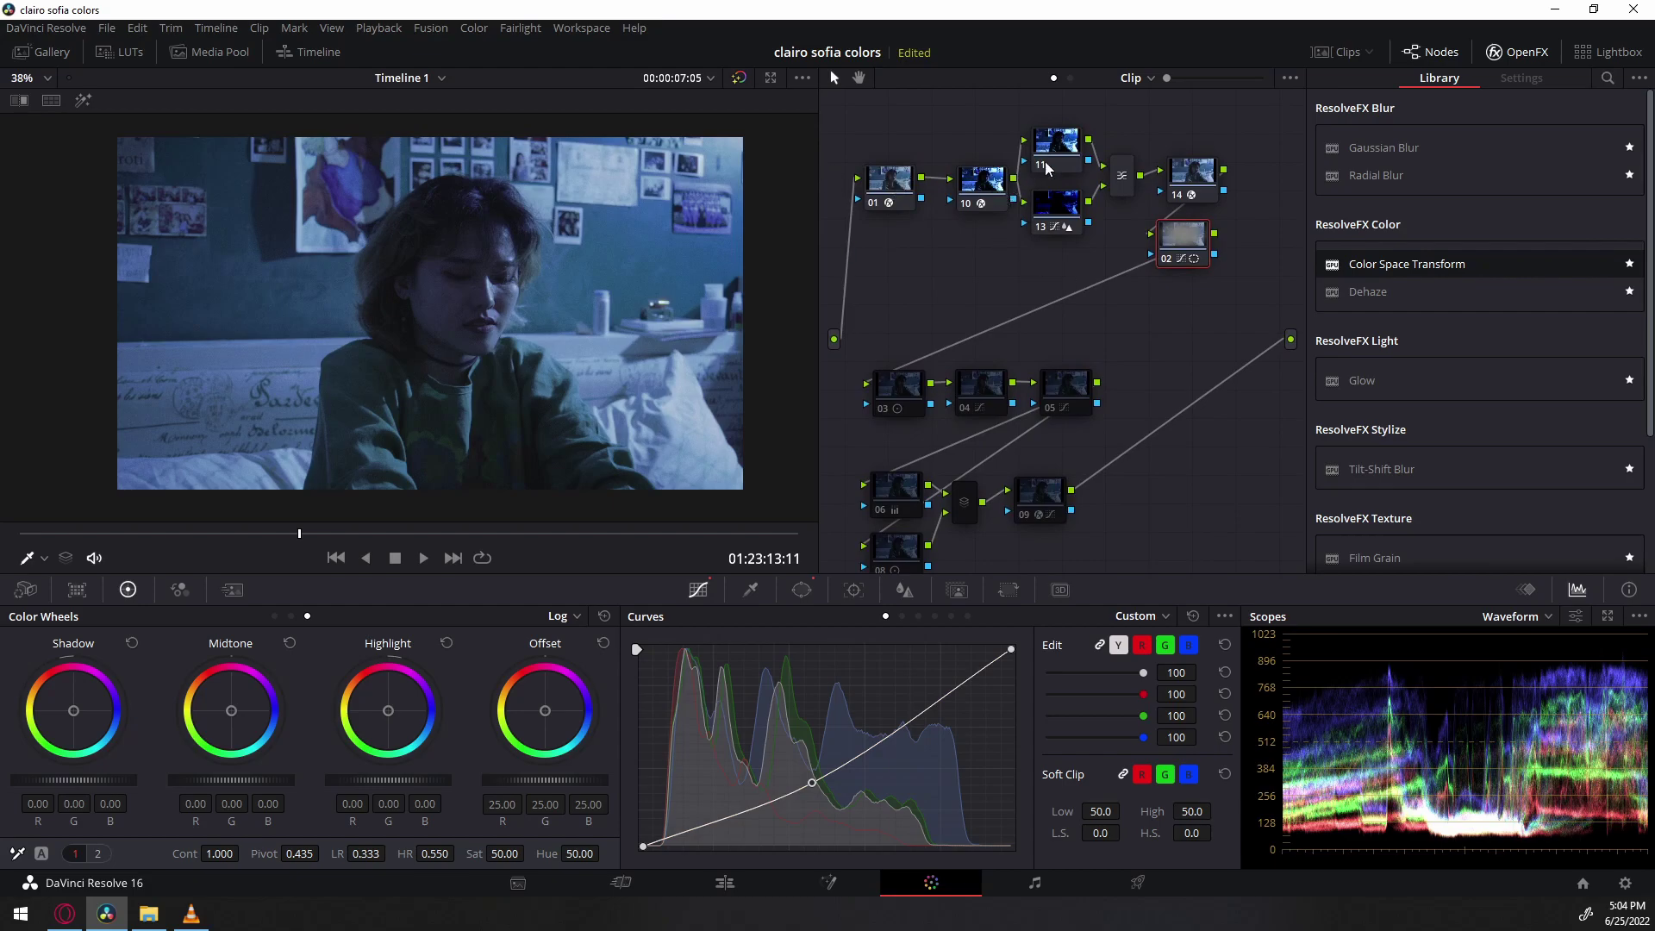
pyautogui.hotkey('ctrl', '-')
pyautogui.scroll(-1, 1034, 444)
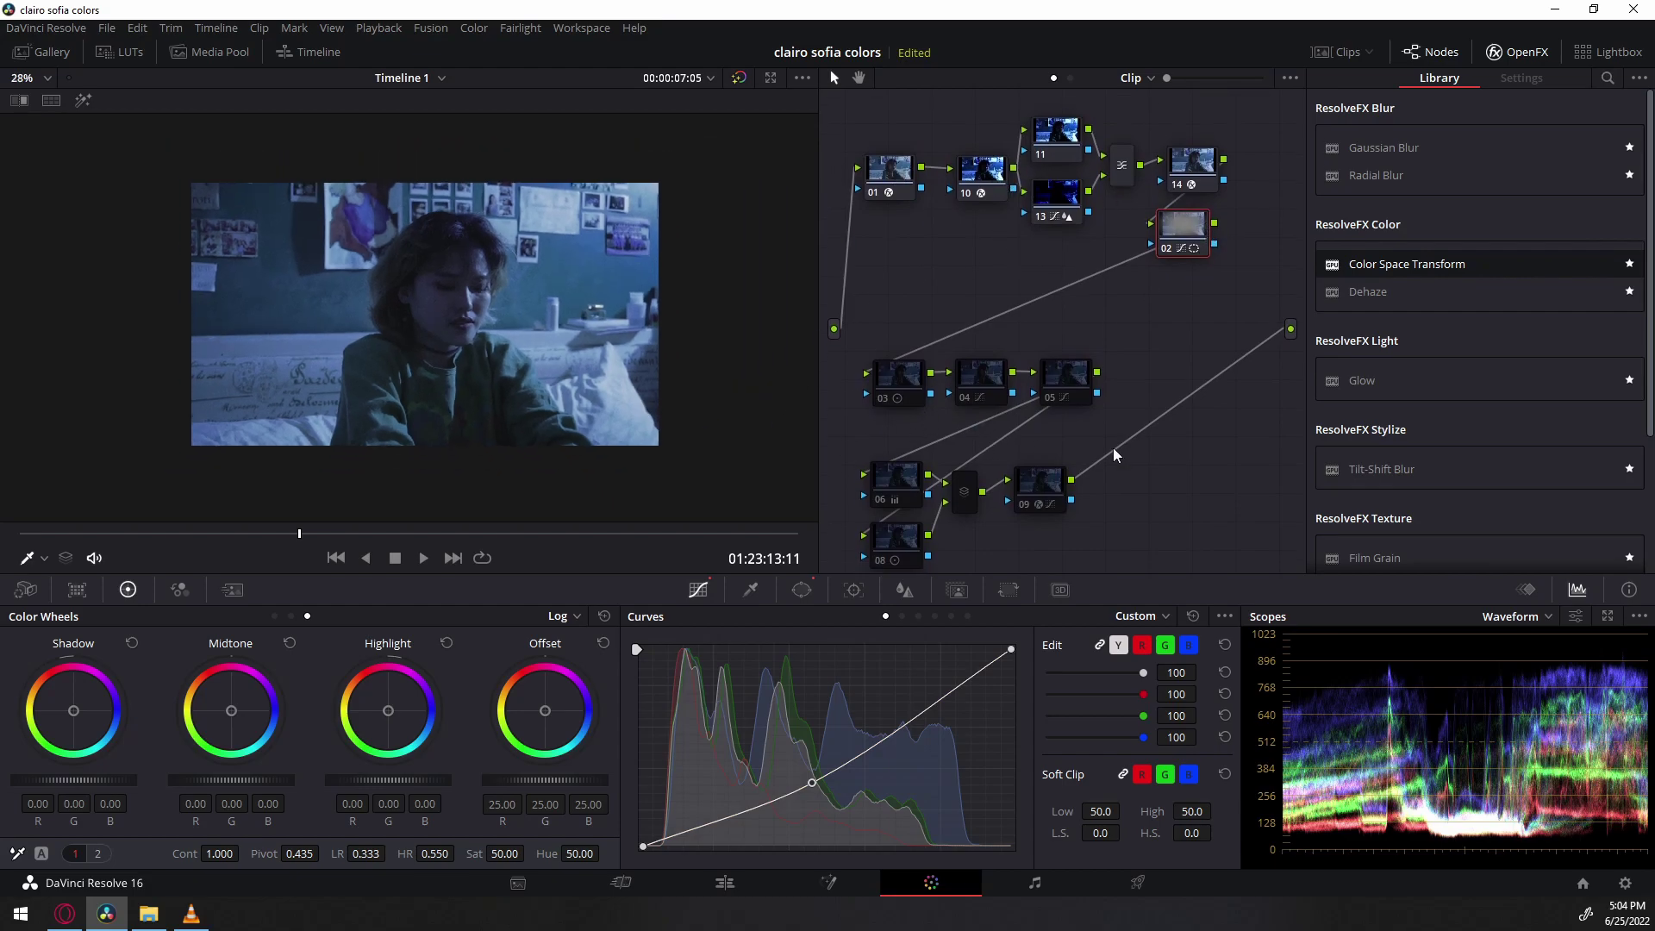
pyautogui.scroll(-1, 1097, 452)
pyautogui.scroll(2, 416, 333)
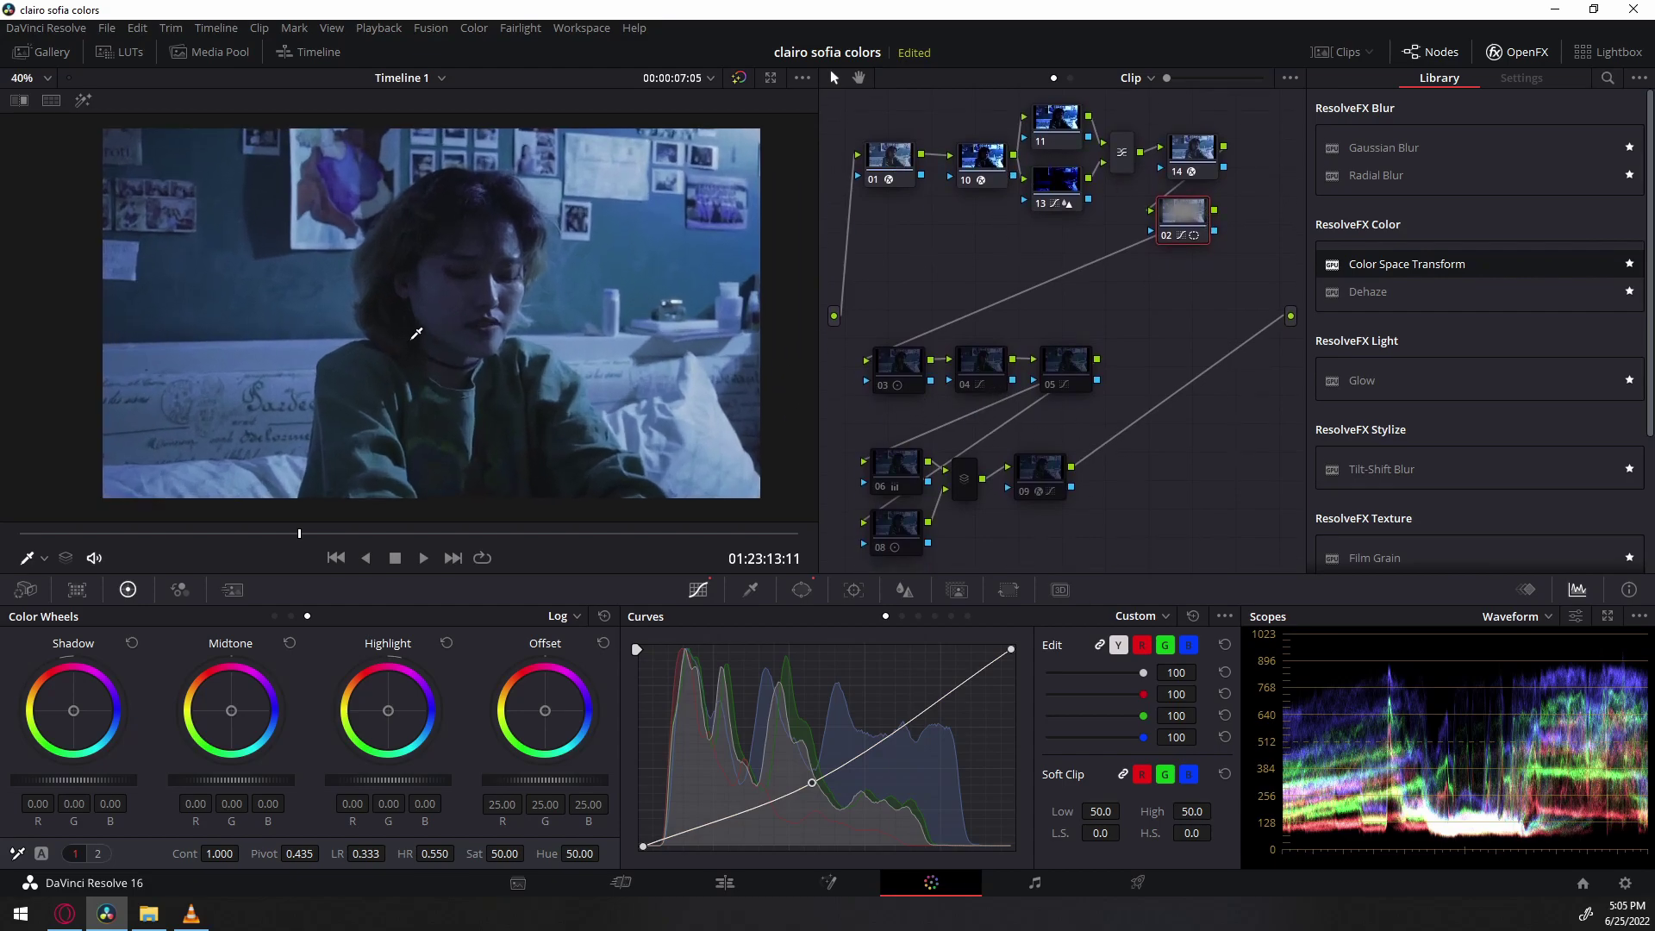
# Save the project's General Options with Use S-curve for Contrast turned off.
pyautogui.click(1625, 882)
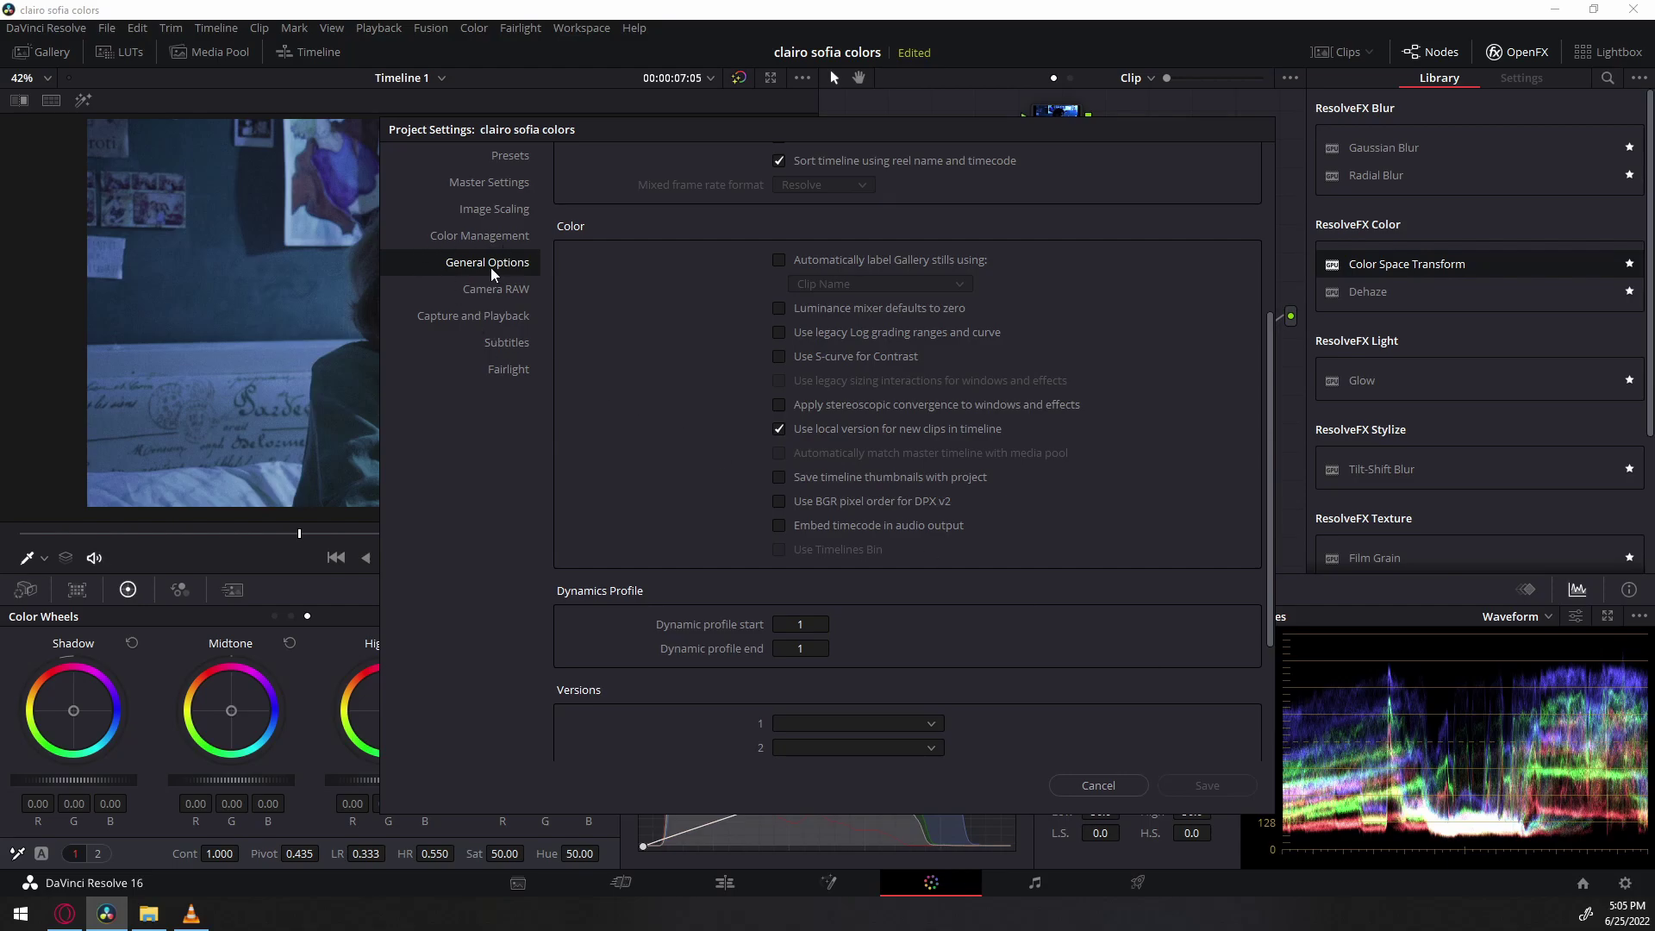
pyautogui.scroll(1, 803, 430)
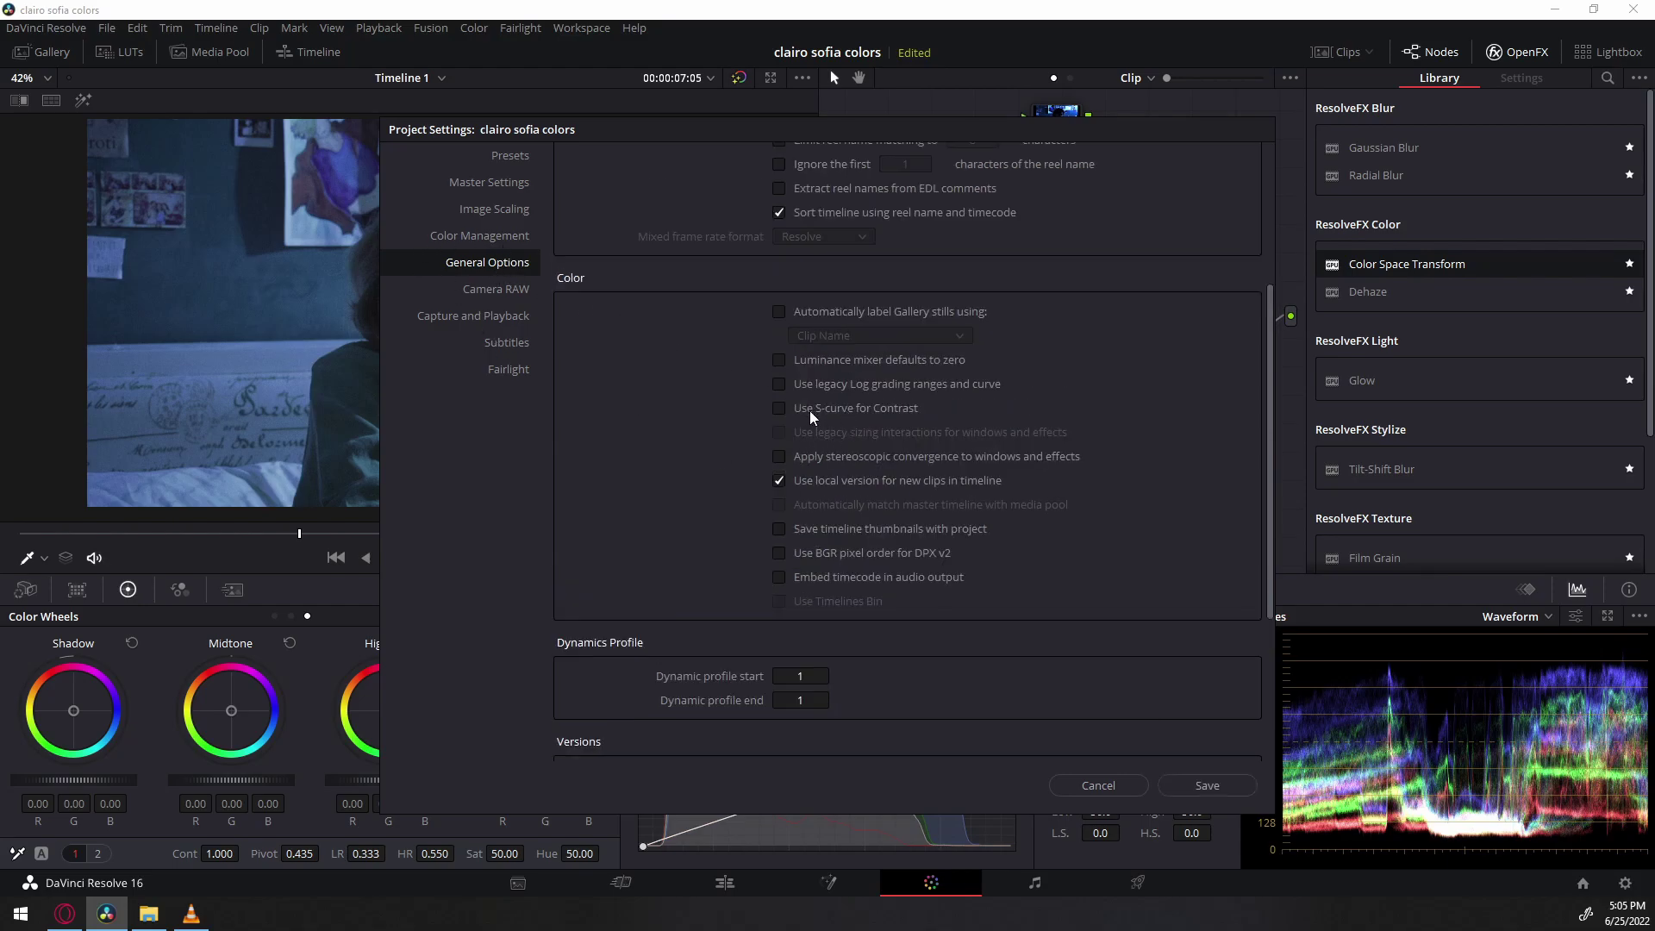
pyautogui.click(1182, 791)
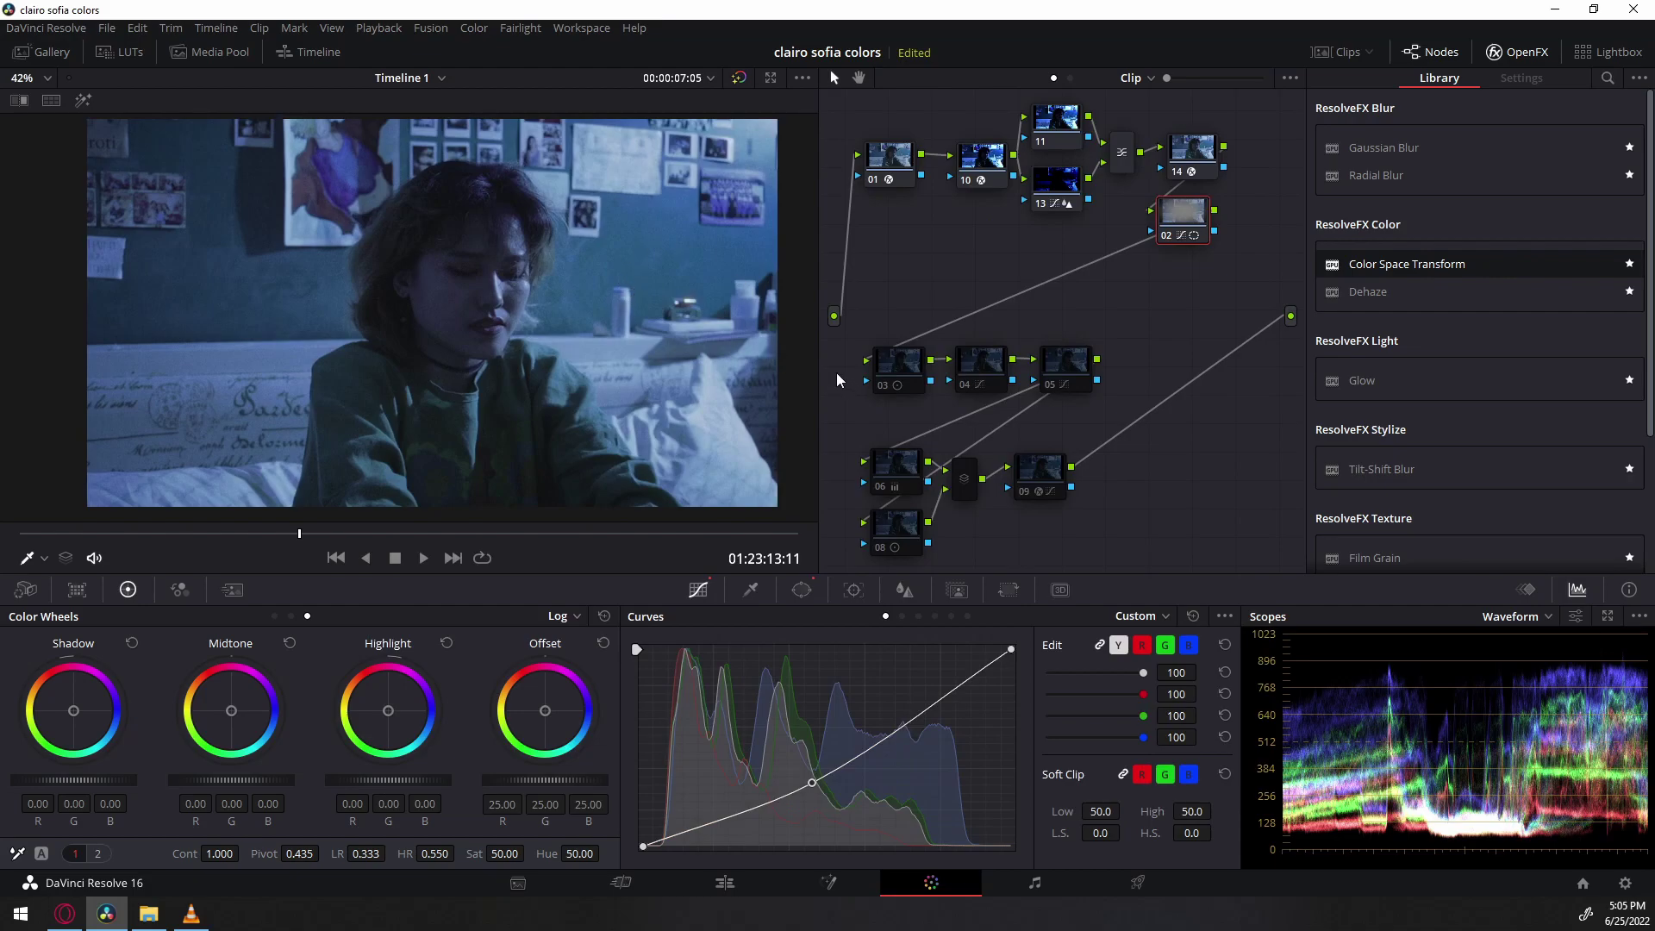
# Enable node 03 and set its pivot to 0.423 and its contrast to 1.160.
pyautogui.click(903, 362)
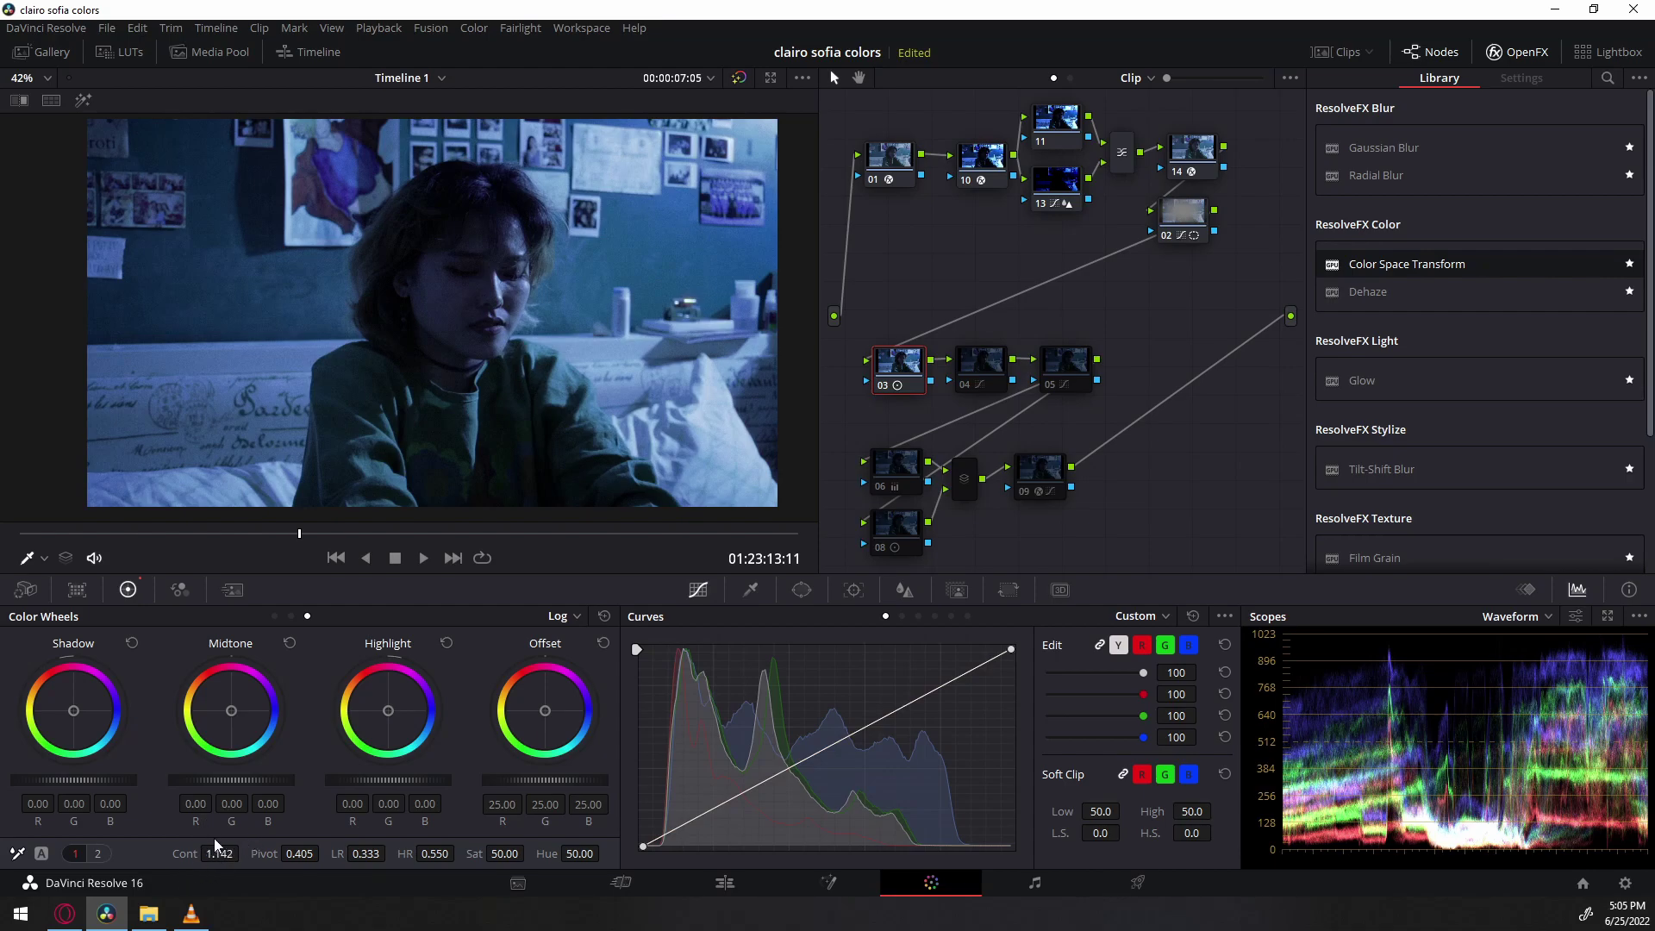
pyautogui.moveTo(310, 854); pyautogui.dragTo(324, 853)
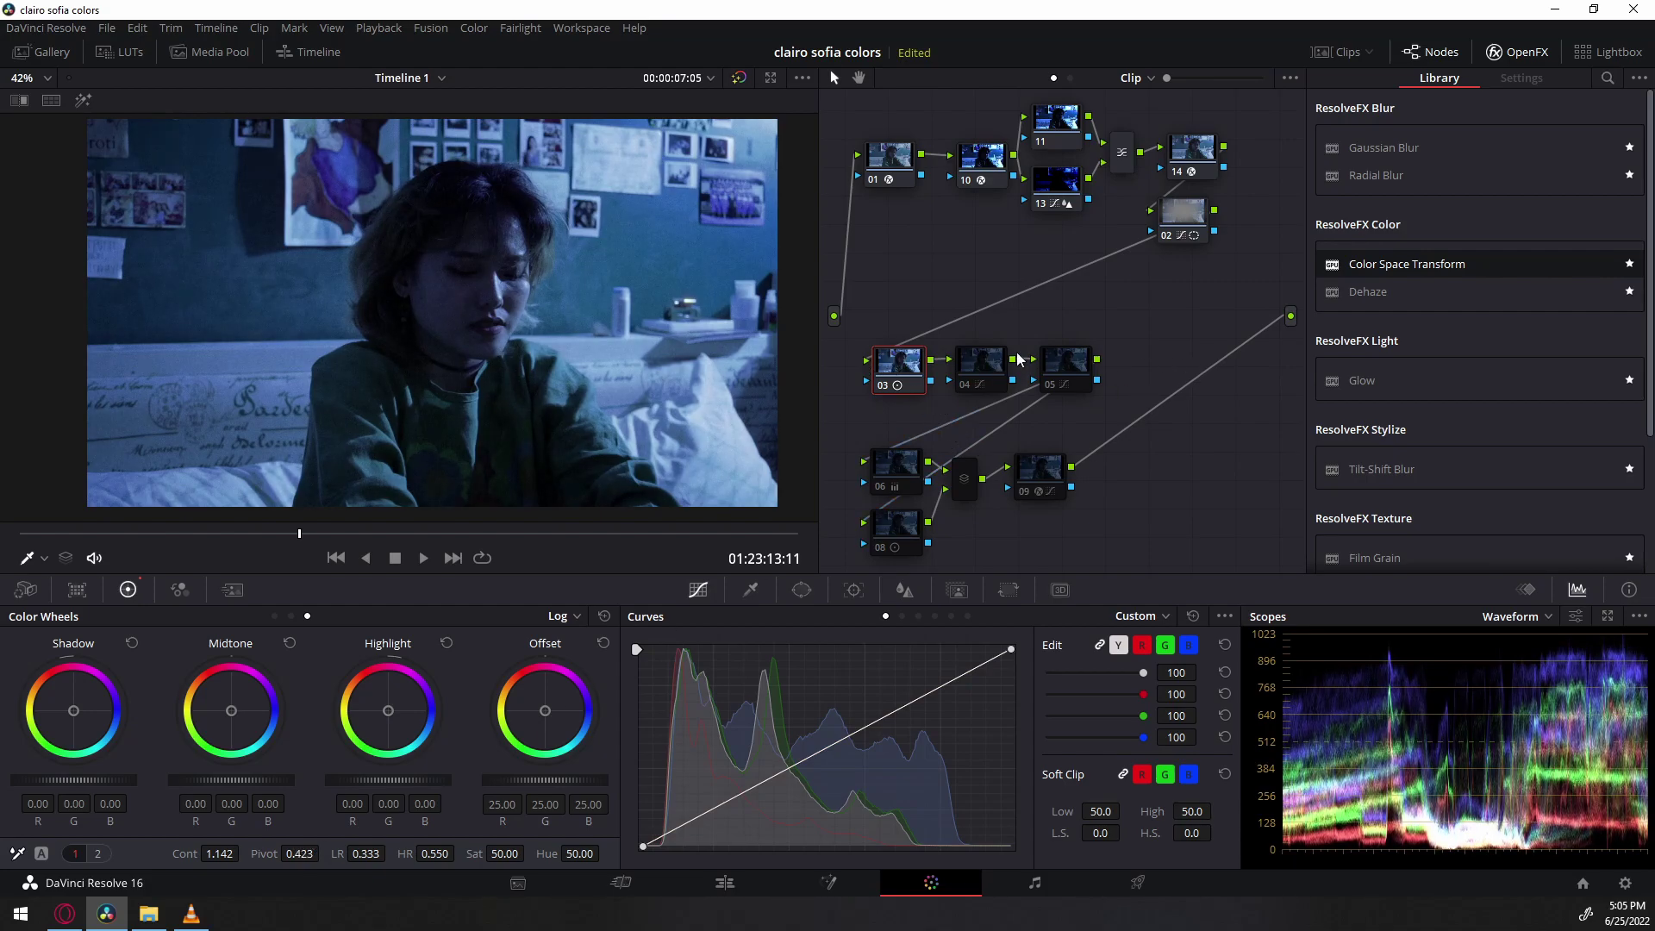
pyautogui.click(974, 357)
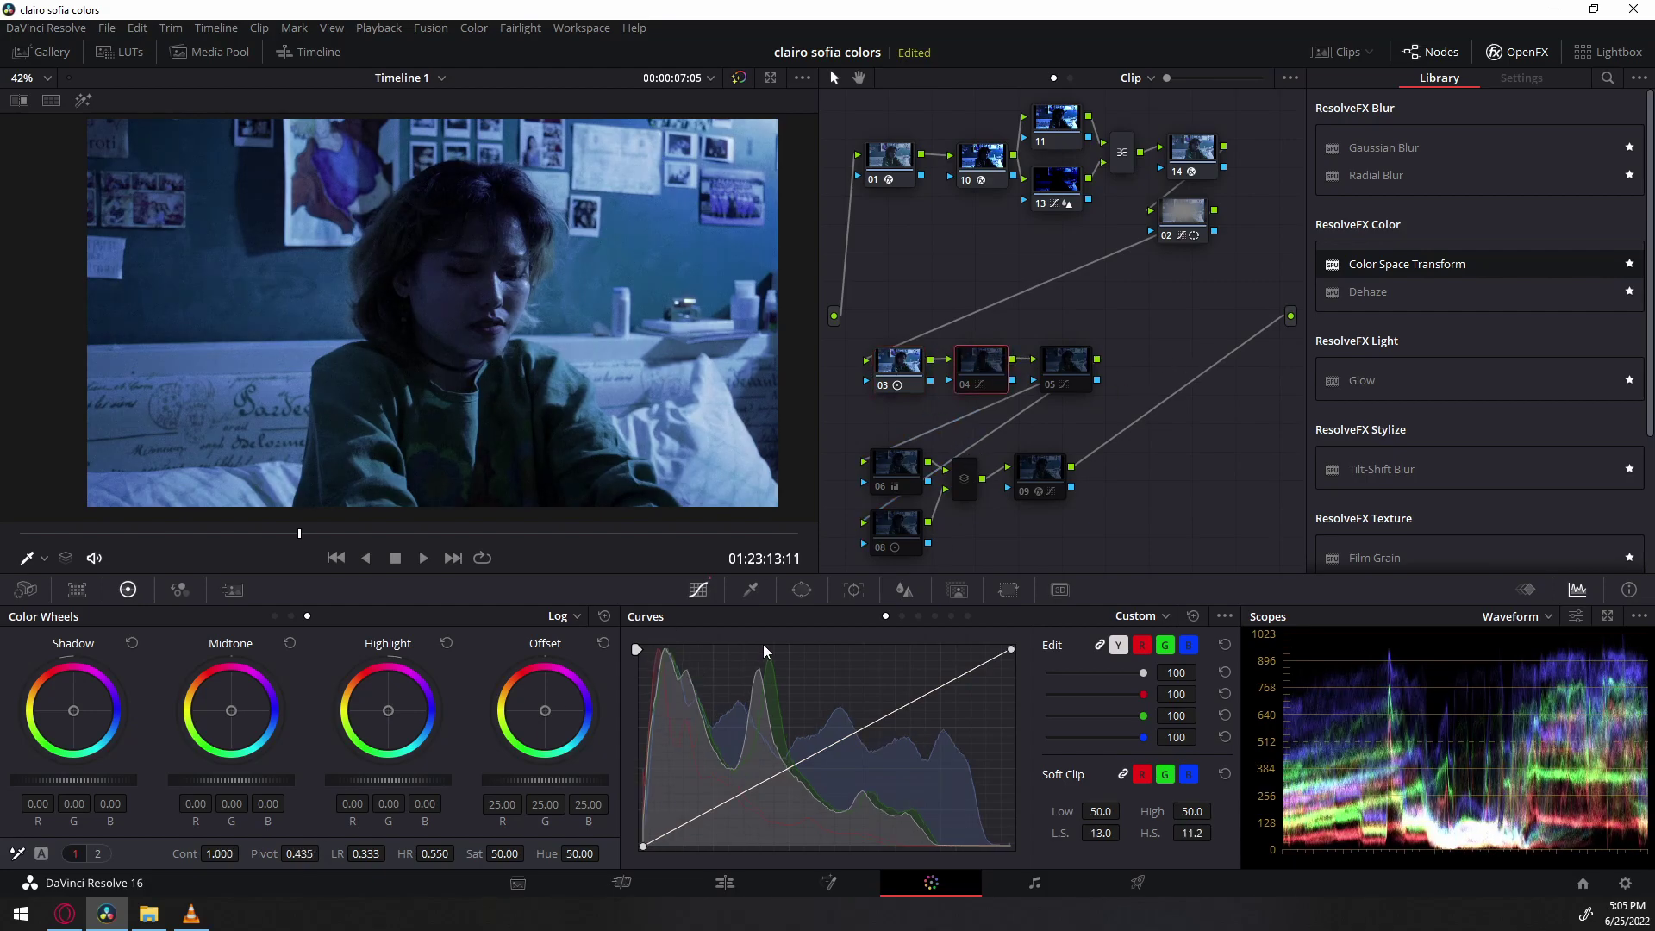
pyautogui.moveTo(219, 854)
pyautogui.mouseDown()
pyautogui.moveTo(243, 853)
pyautogui.moveTo(229, 854)
pyautogui.mouseUp()
pyautogui.hotkey('alt', 'shift', ';')
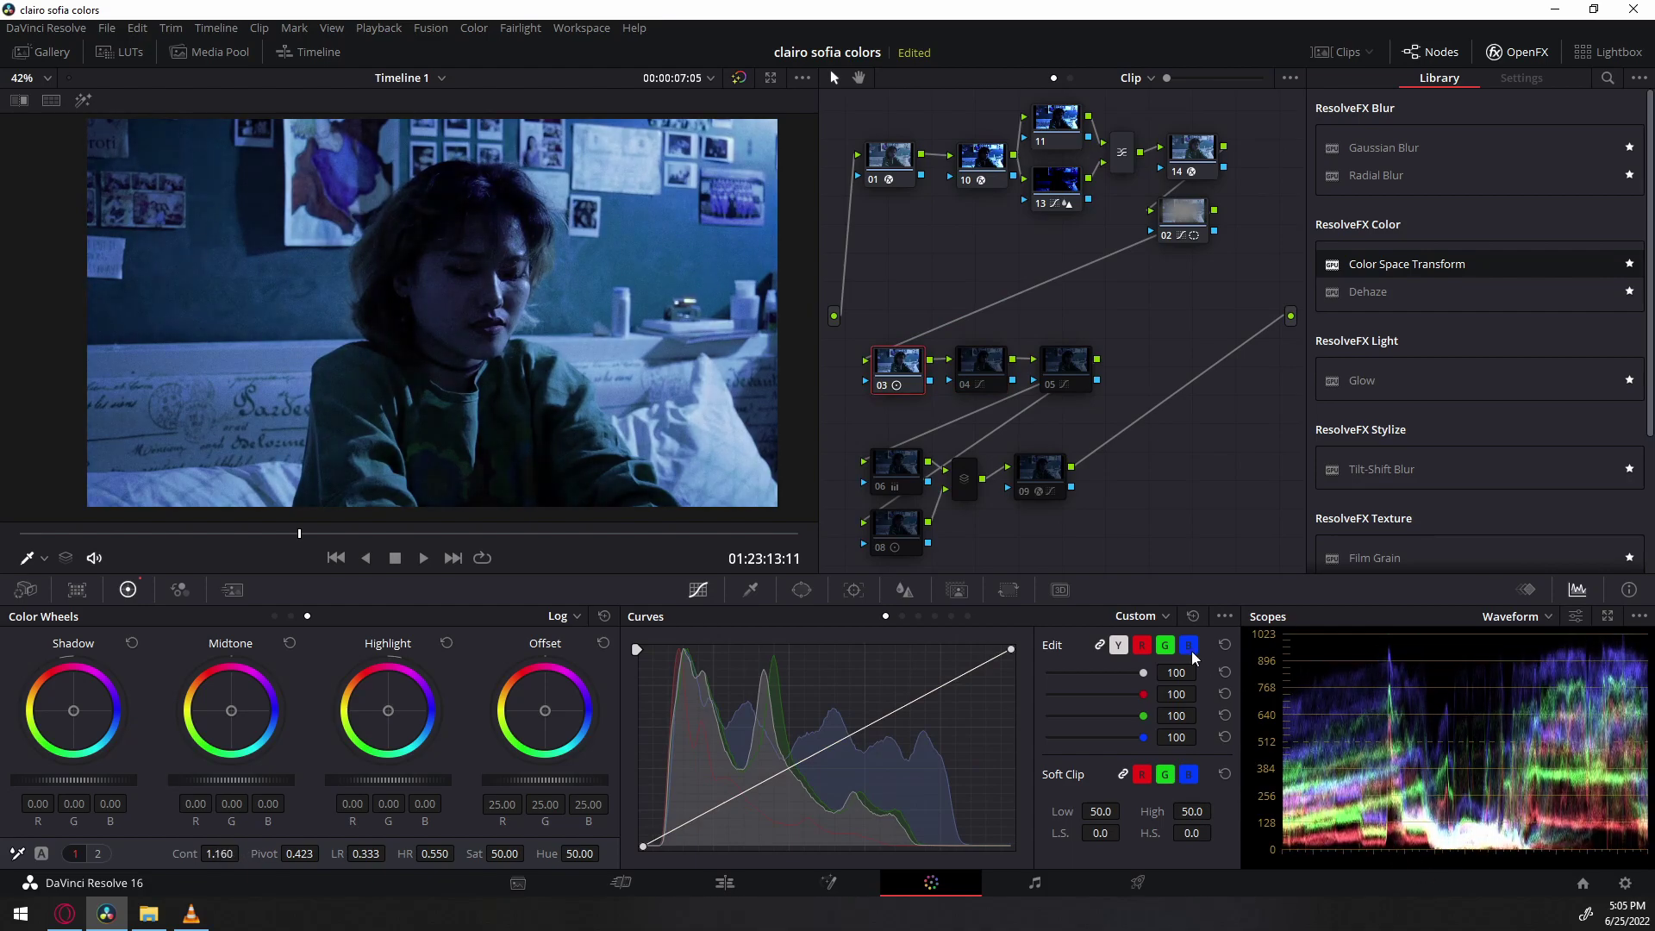
# Enable node 04 with soft clip softness of 21.1 for the lows and 30.2 for the highs, and reduce node 03's contrast to 1.072.
pyautogui.click(971, 360)
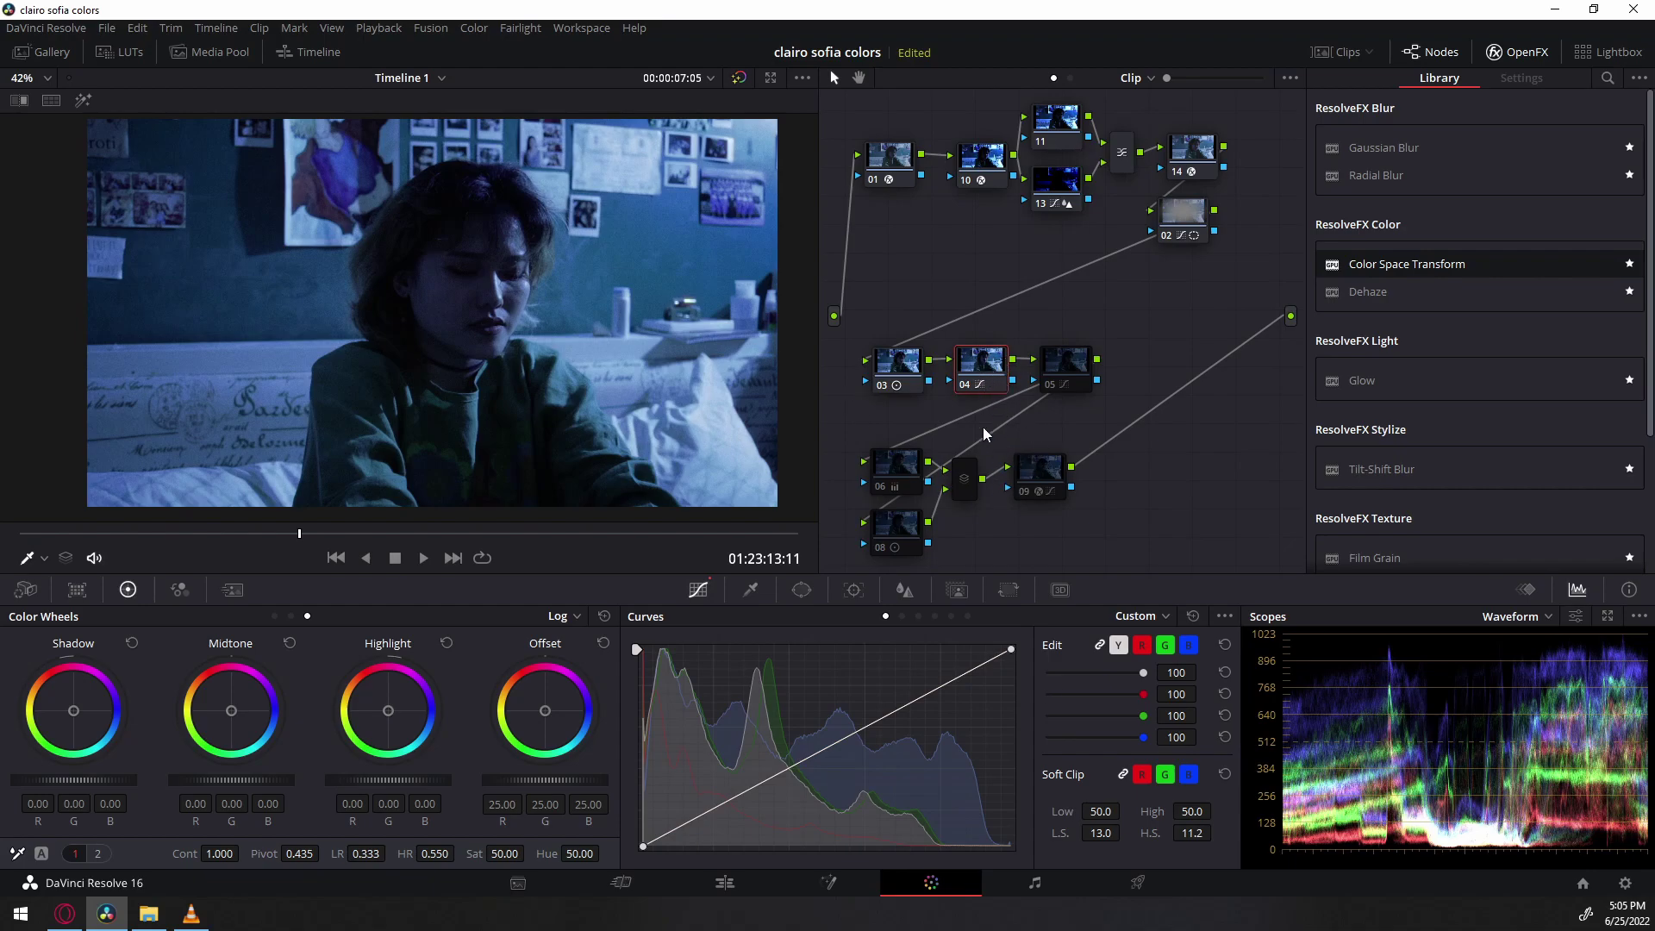
pyautogui.click(926, 368)
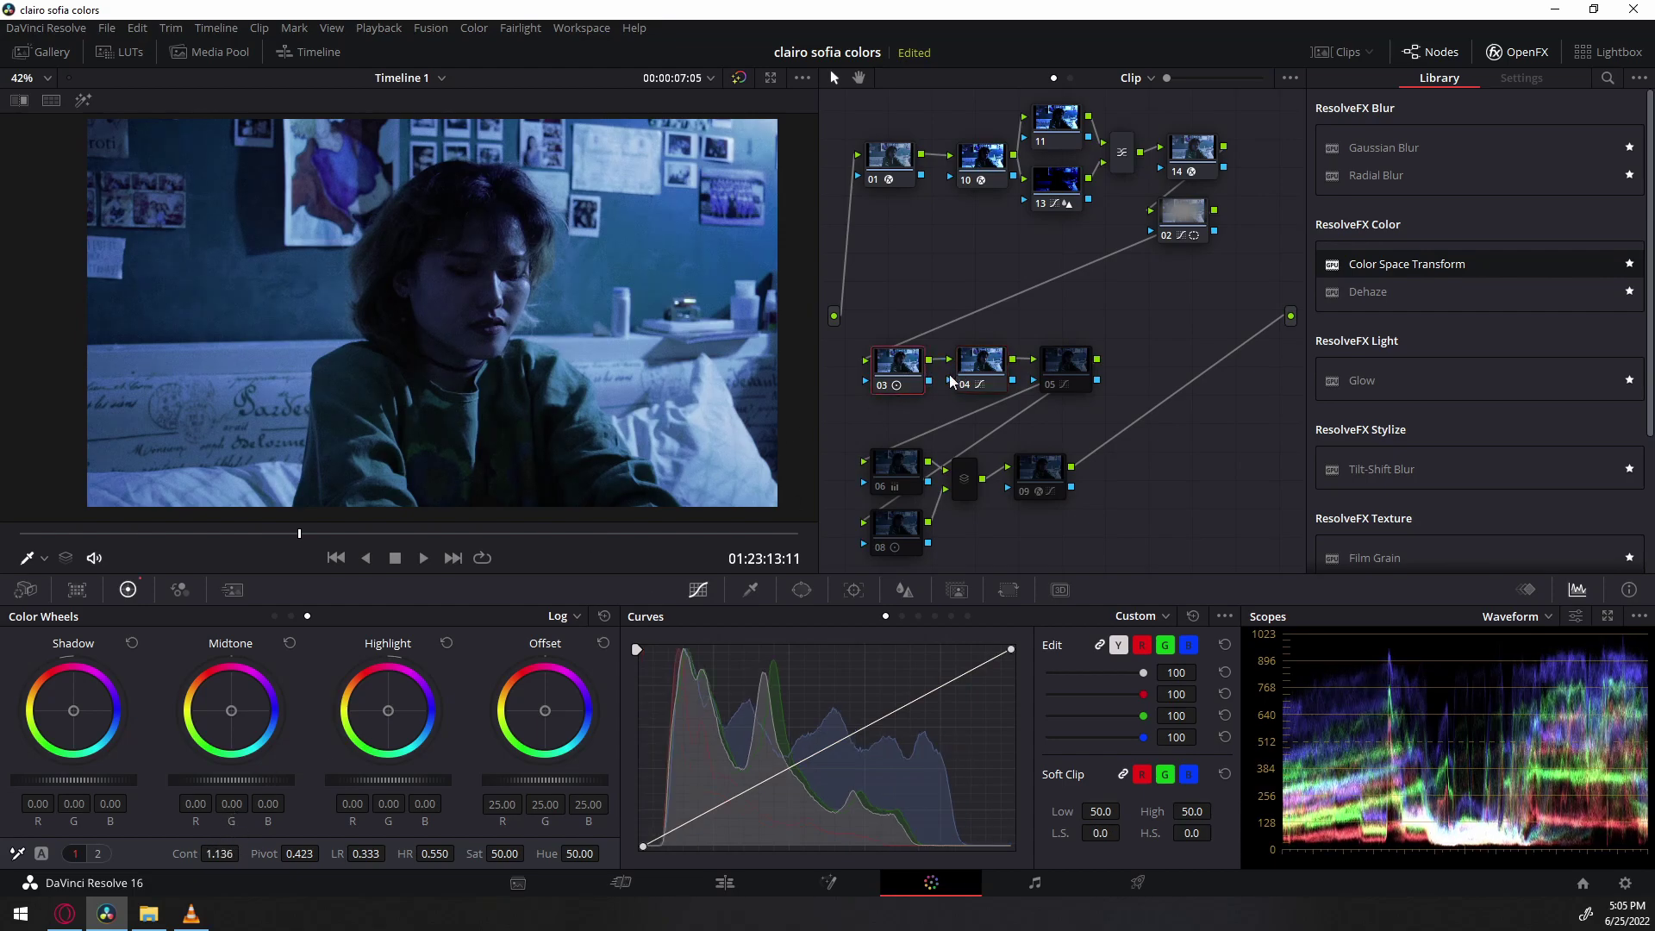
pyautogui.click(989, 359)
pyautogui.moveTo(1112, 833); pyautogui.dragTo(1212, 833)
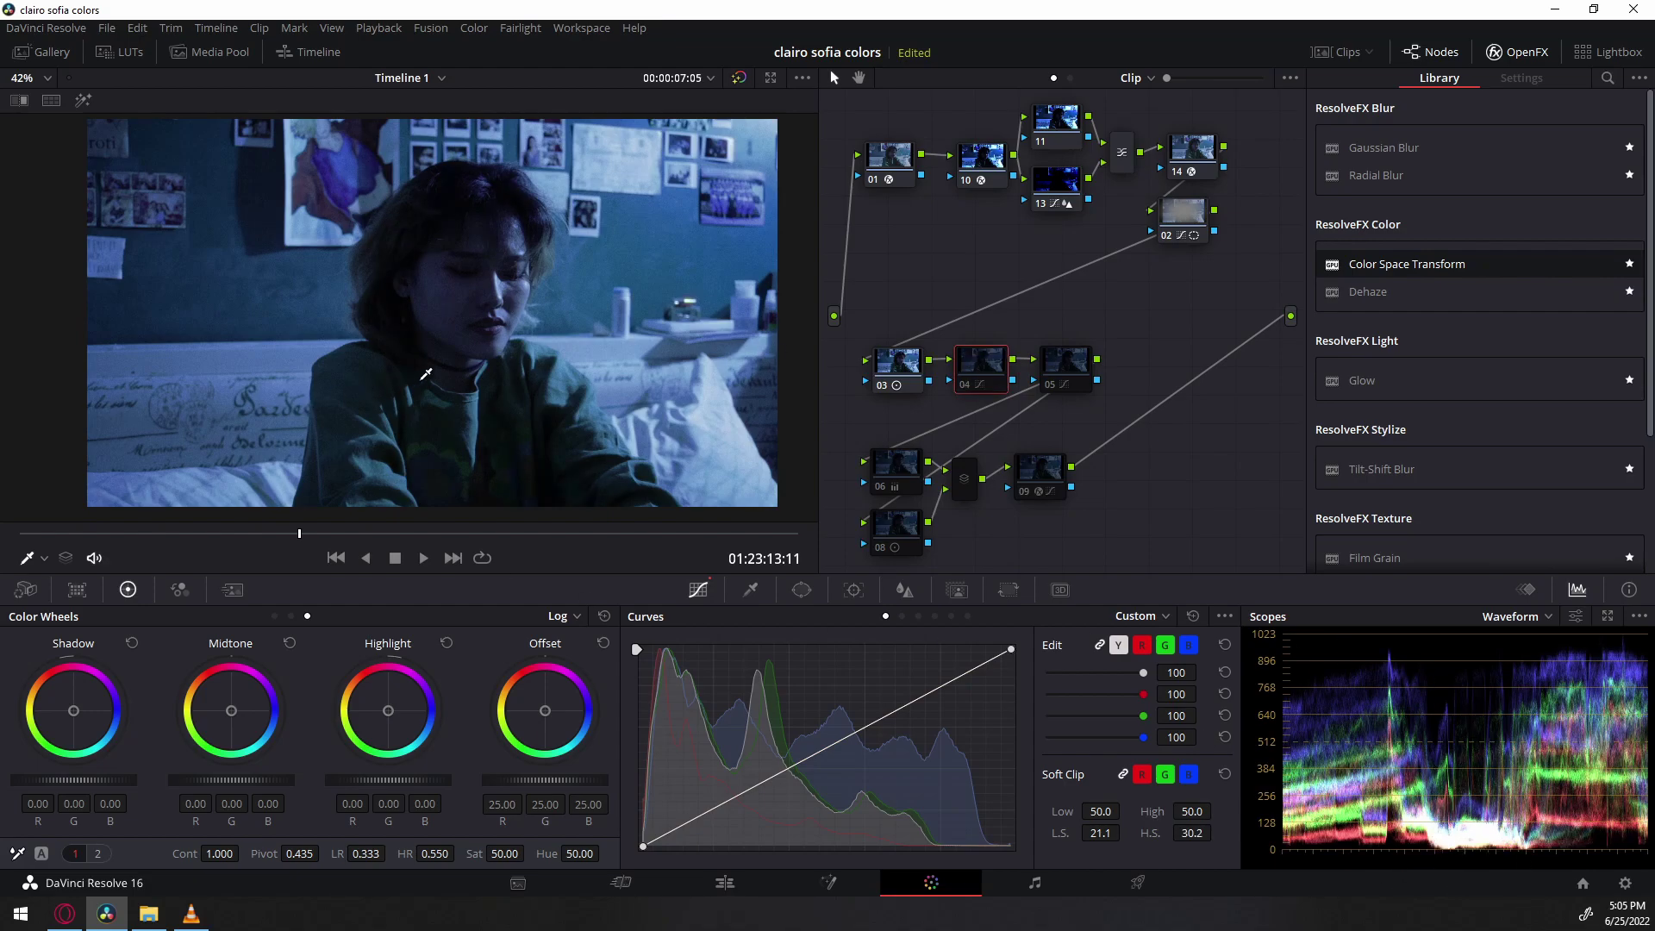
pyautogui.click(910, 362)
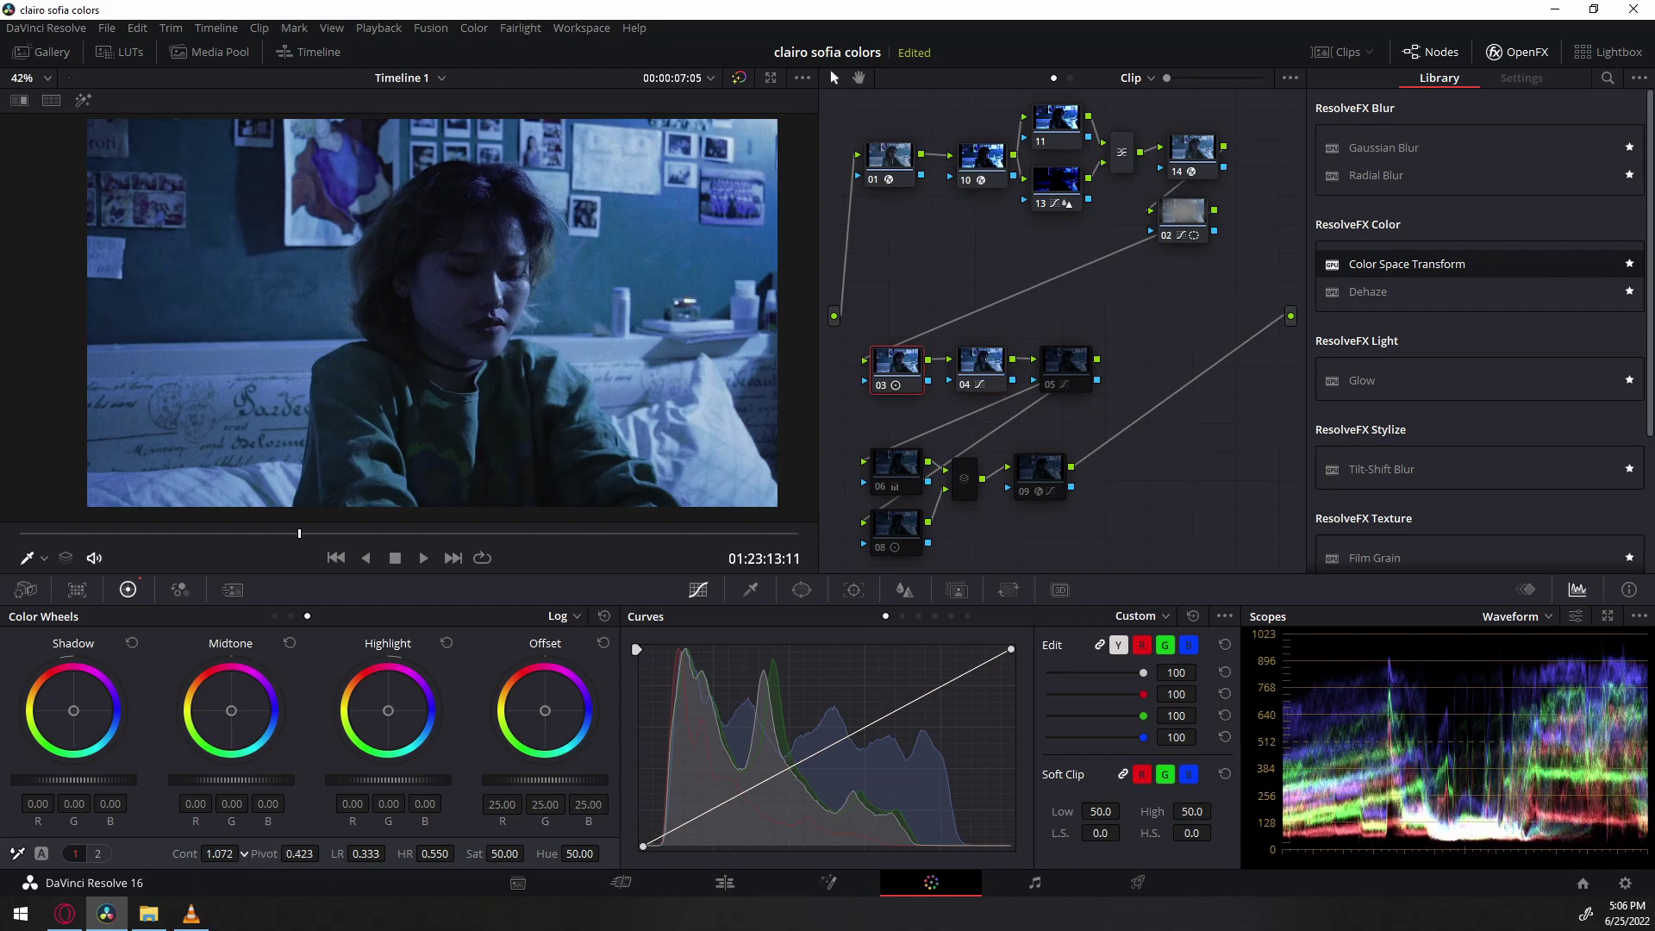
# Enable node 05 and lower the highlight end of its Lum Vs Sat curve slightly to reduce saturation in the brights.
pyautogui.moveTo(1067, 360); pyautogui.dragTo(1074, 359)
pyautogui.hotkey('ctrl', 'd')
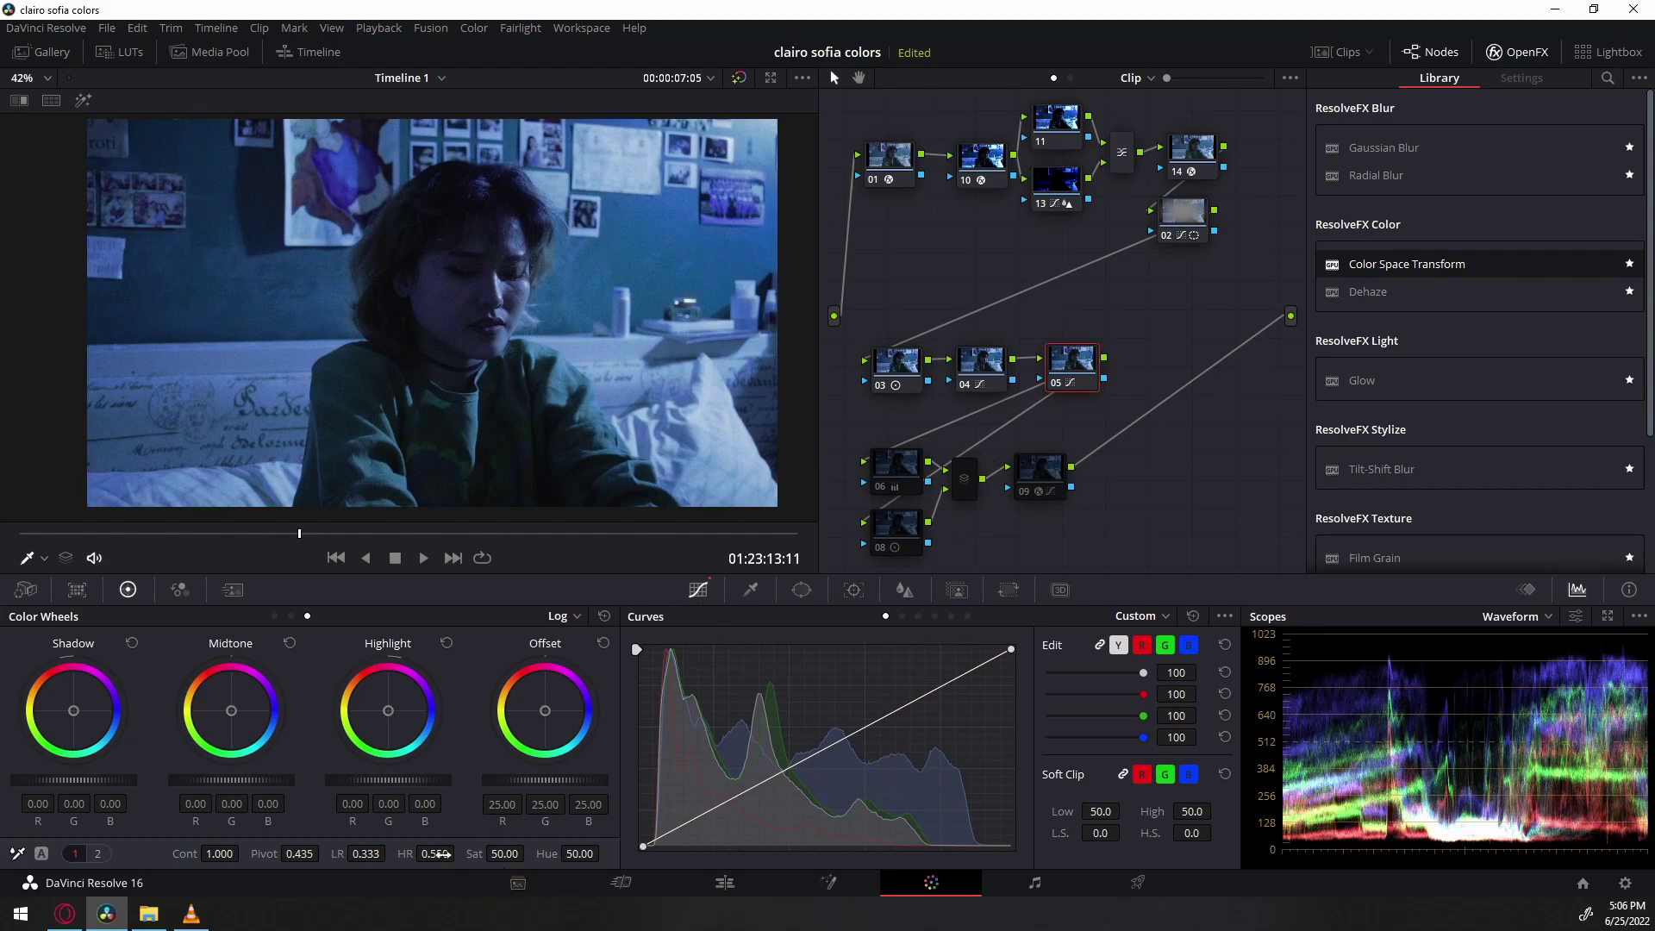
pyautogui.click(952, 616)
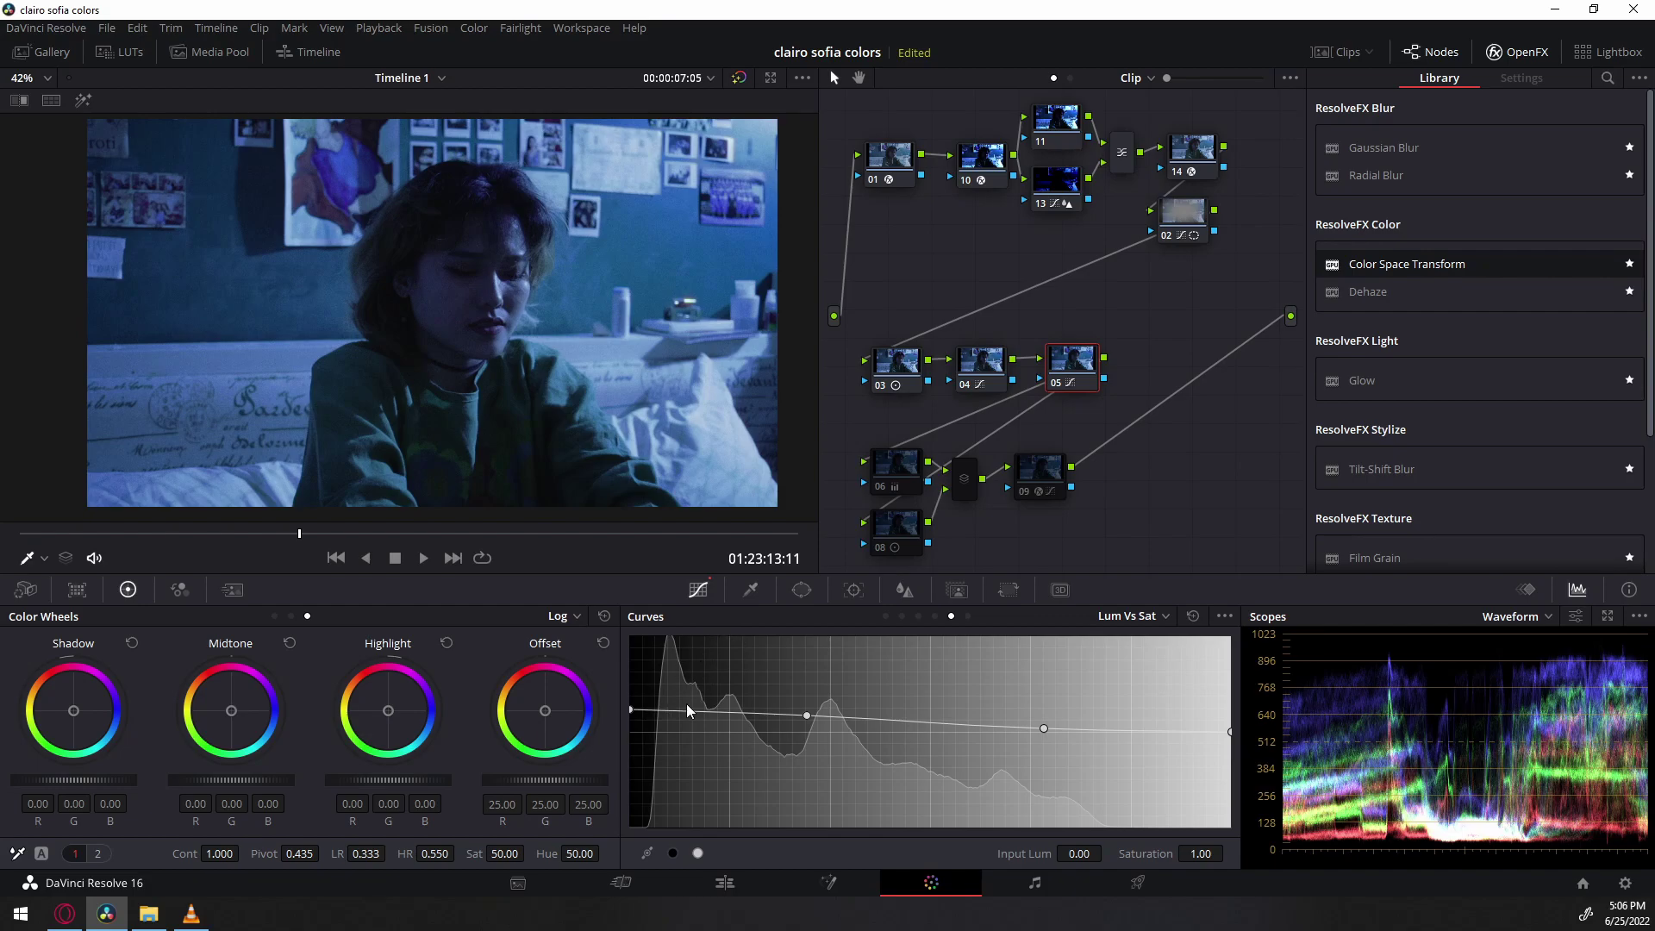
pyautogui.moveTo(1230, 732); pyautogui.dragTo(1226, 743)
pyautogui.click(631, 710)
# Enable node 06 and show its lift, gamma and gain color balance in the primaries wheels.
pyautogui.scroll(-2, 966, 446)
pyautogui.click(899, 432)
pyautogui.click(905, 501)
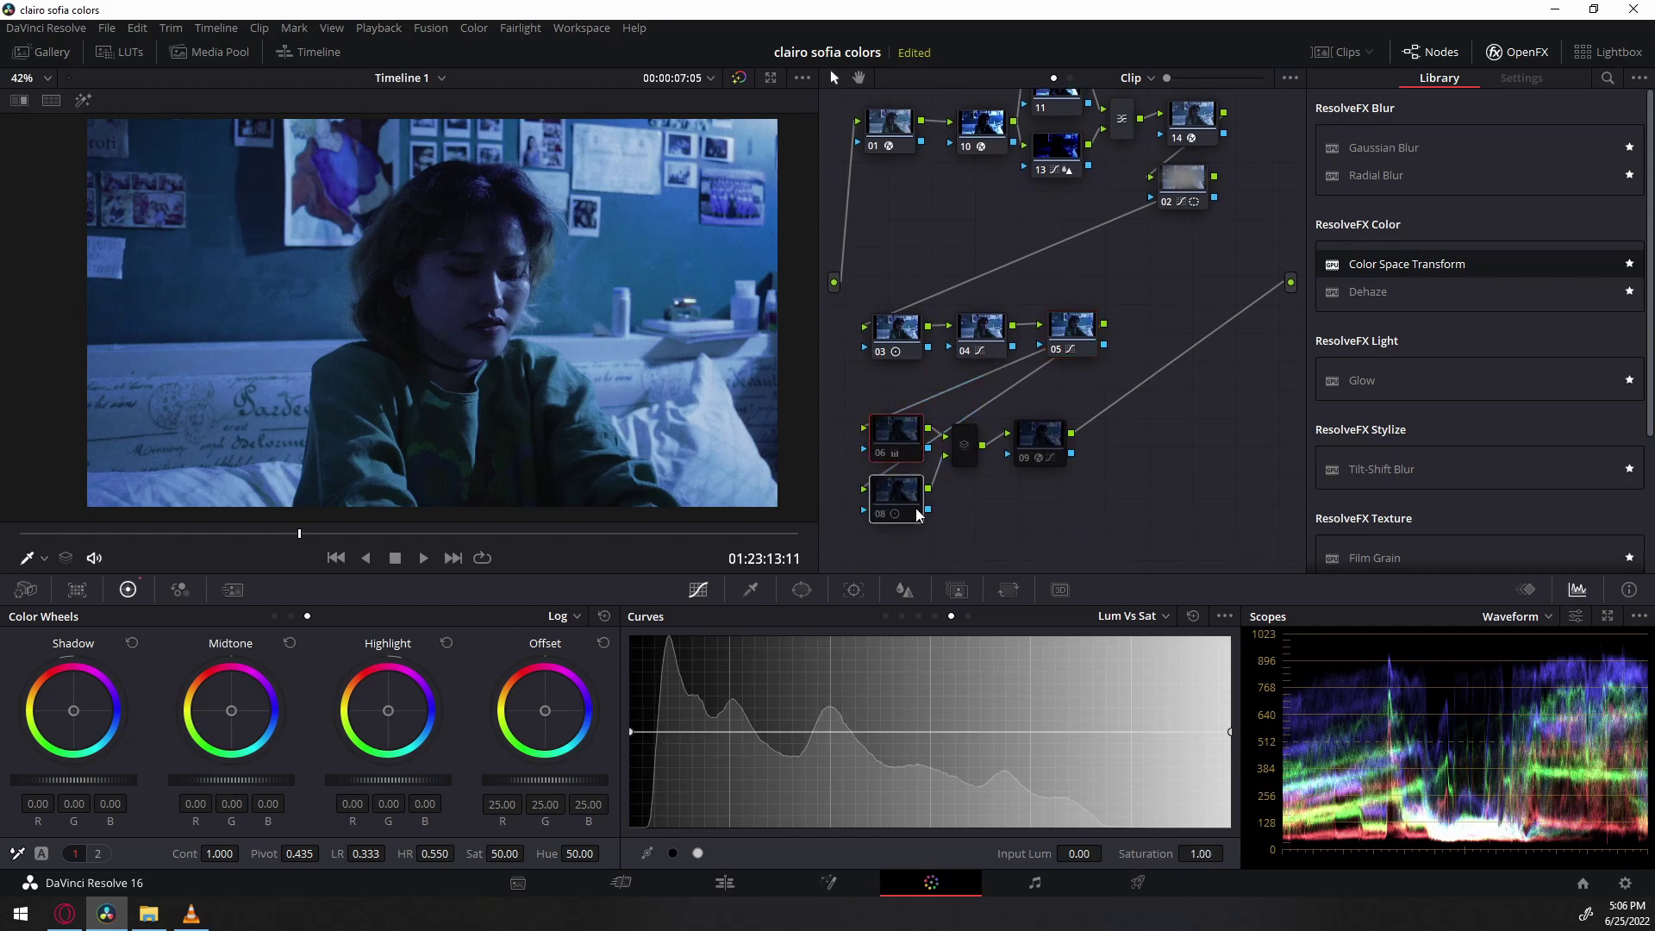
pyautogui.click(898, 435)
pyautogui.moveTo(884, 419); pyautogui.dragTo(891, 425)
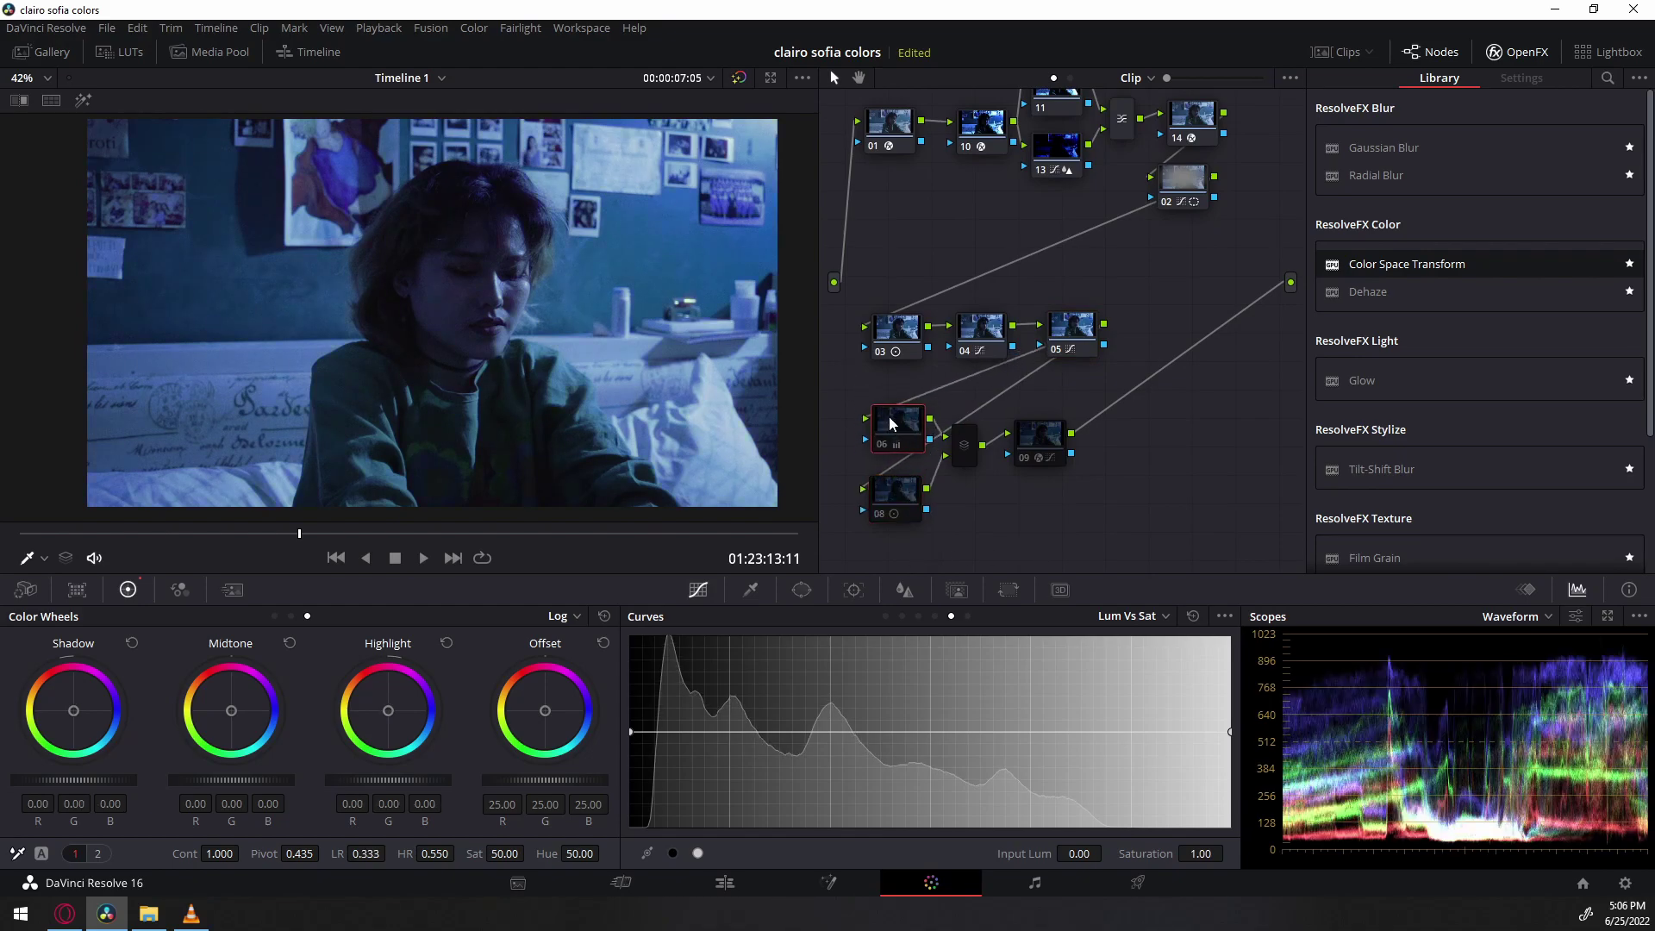
pyautogui.click(274, 616)
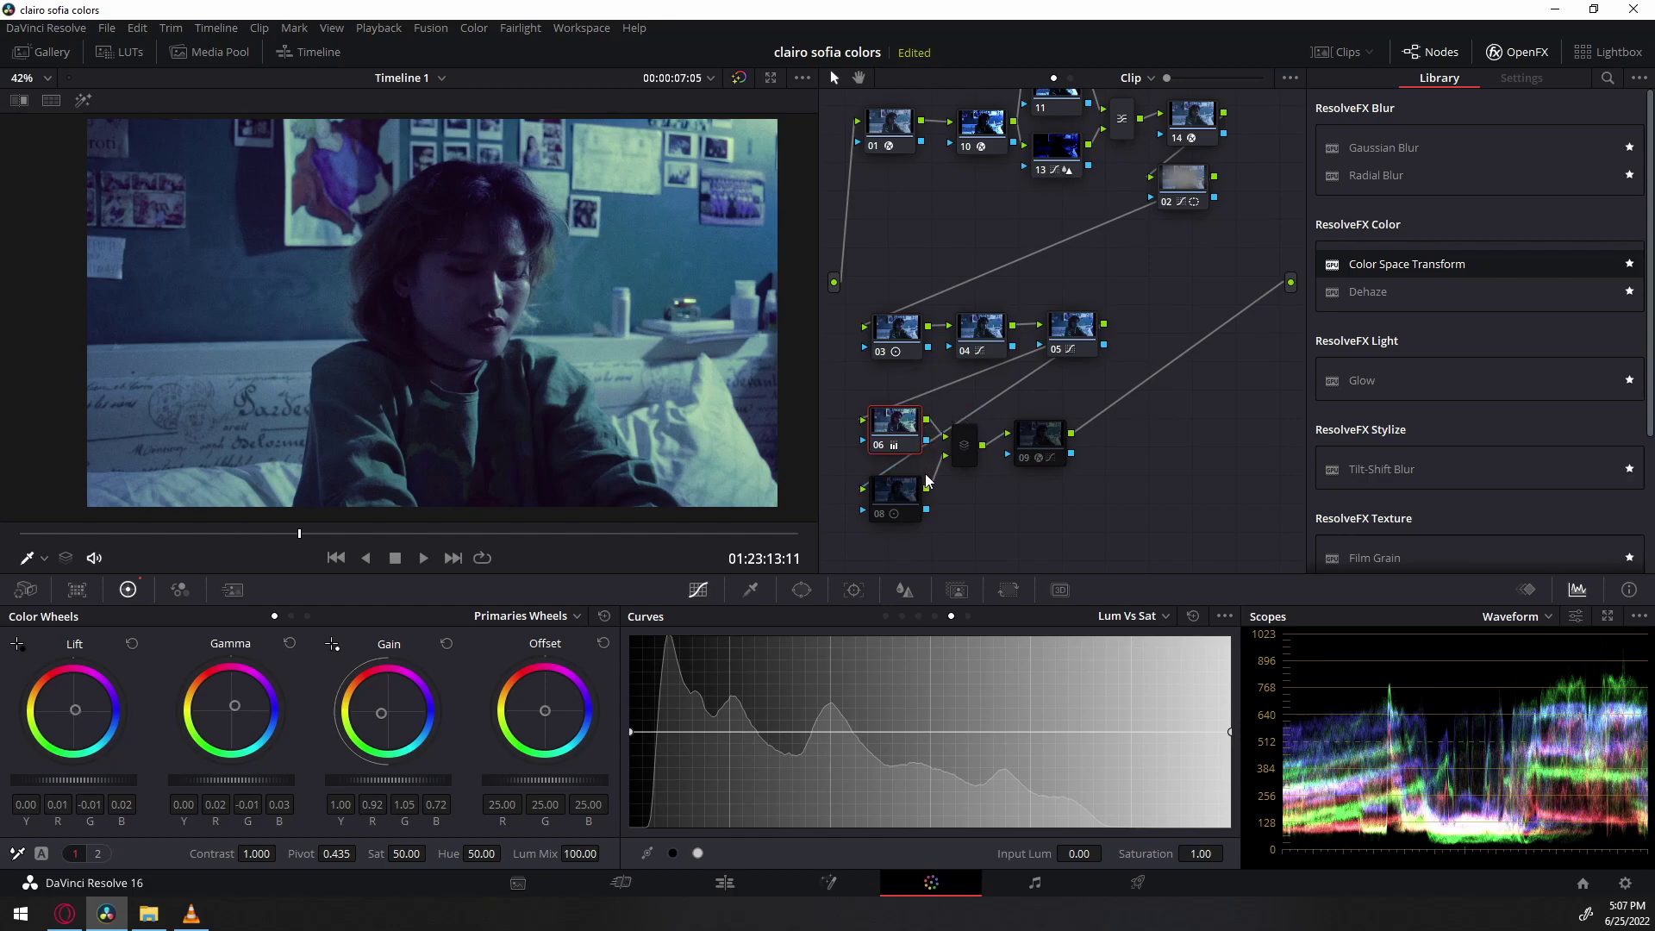
# Enable node 08, set its log shadow wheel to red -0.04, green 0.02 and blue -0.09, and compare the picture with the node off.
pyautogui.click(901, 493)
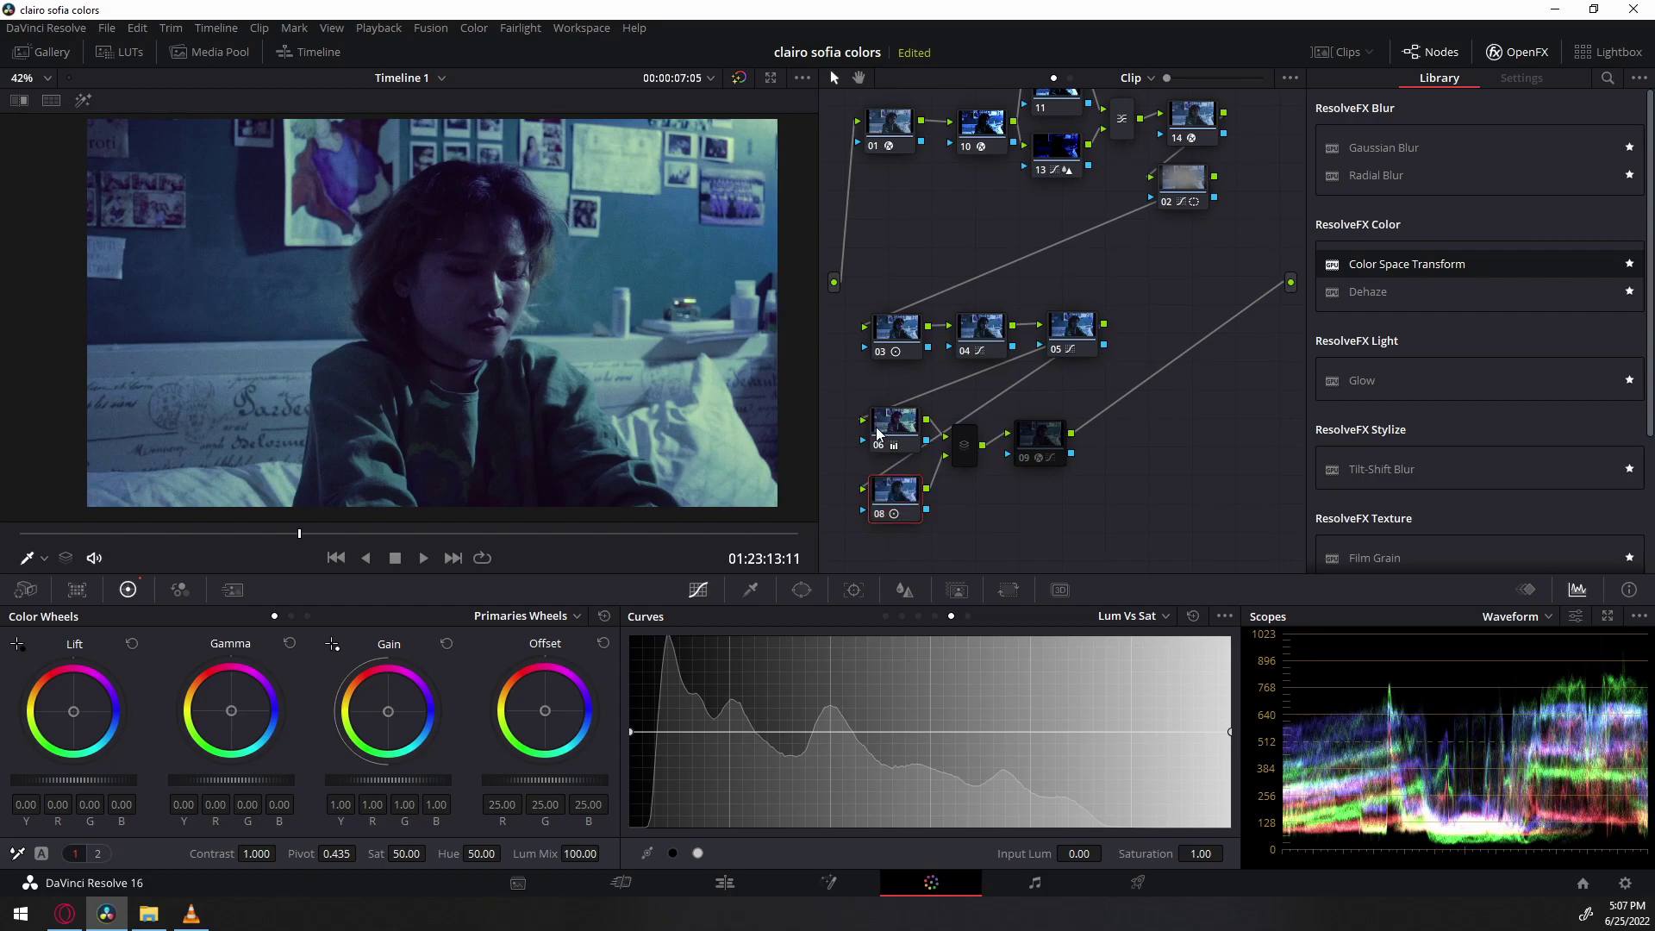
pyautogui.click(307, 617)
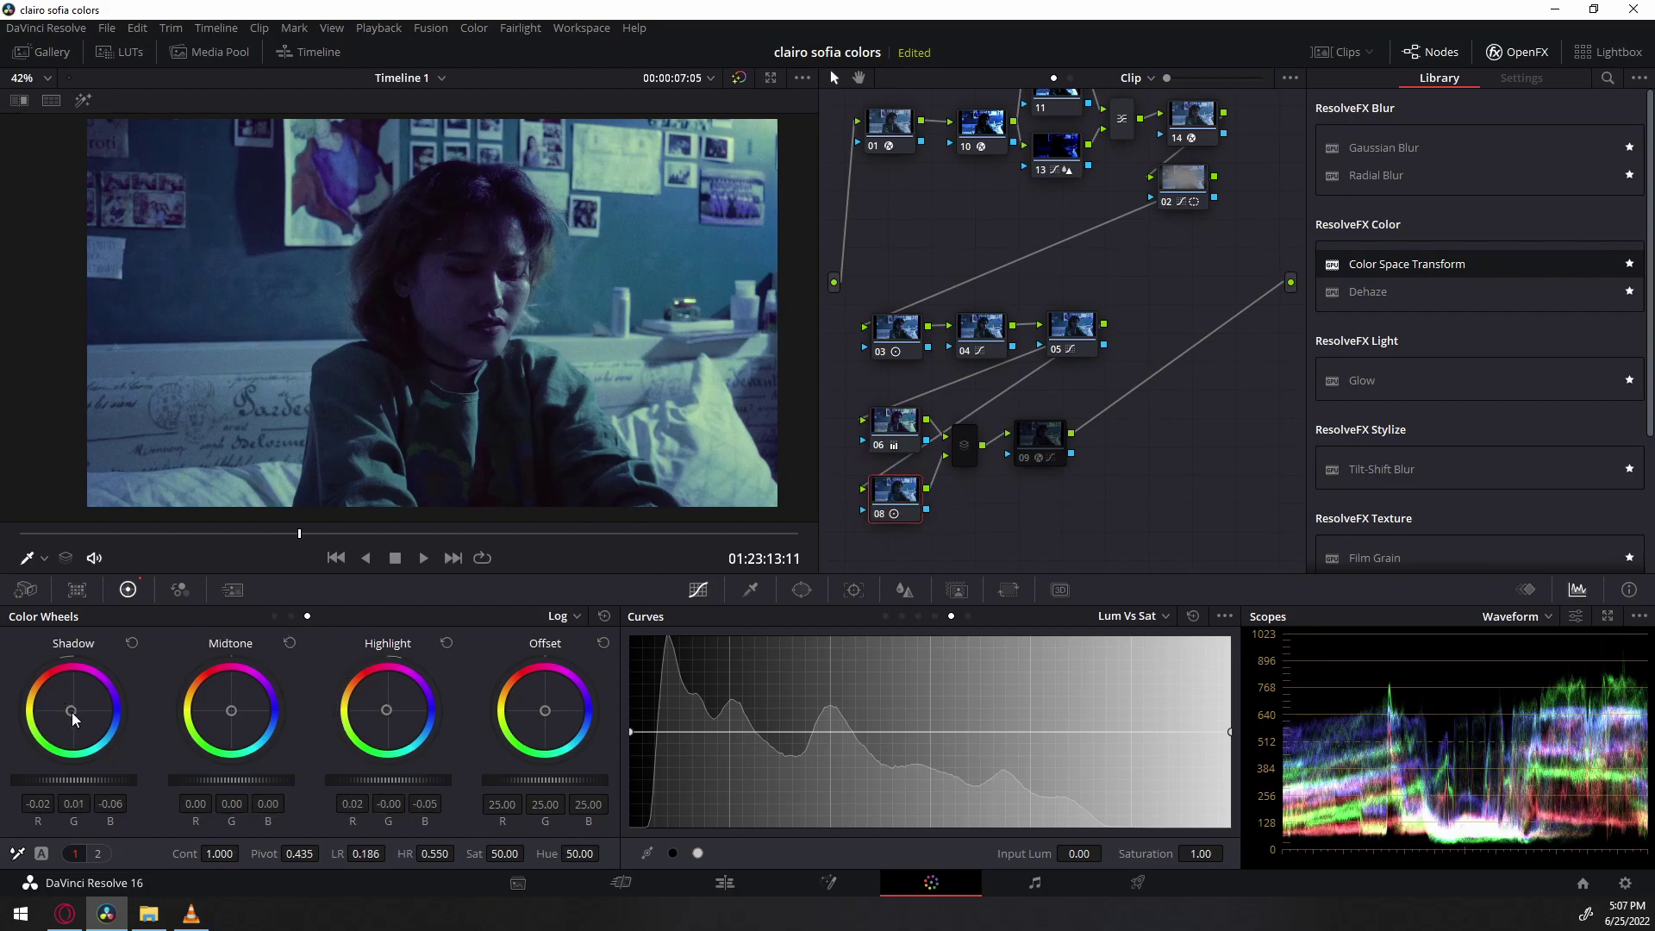
pyautogui.moveTo(71, 712); pyautogui.dragTo(70, 712)
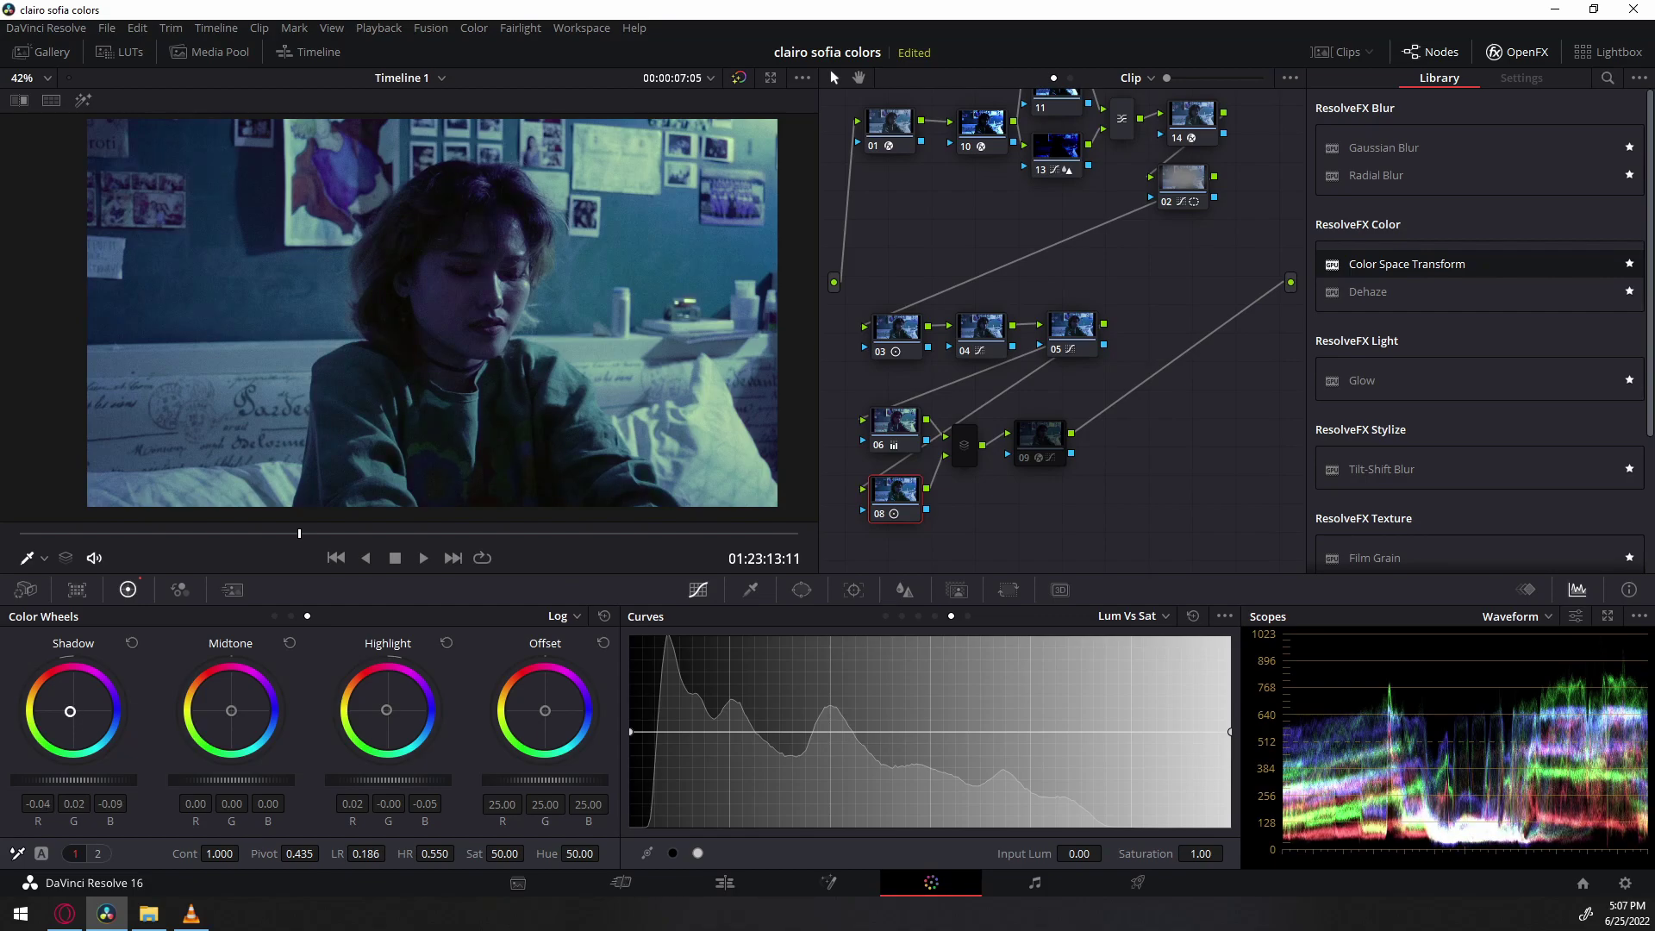
pyautogui.click(517, 202)
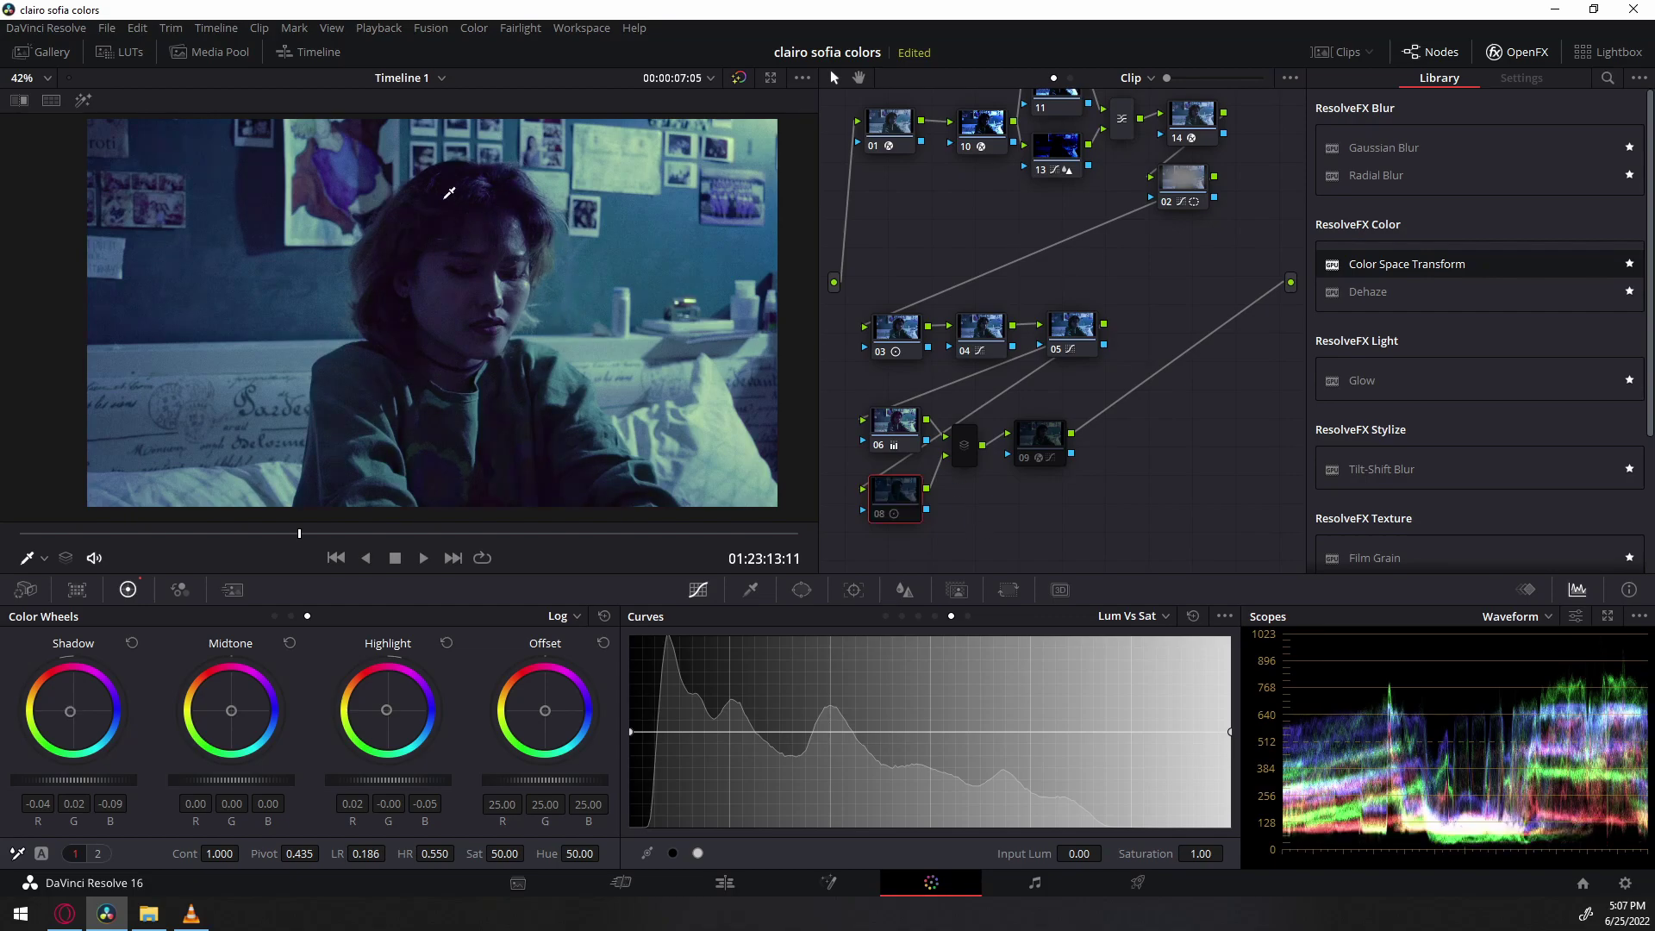
pyautogui.click(535, 321)
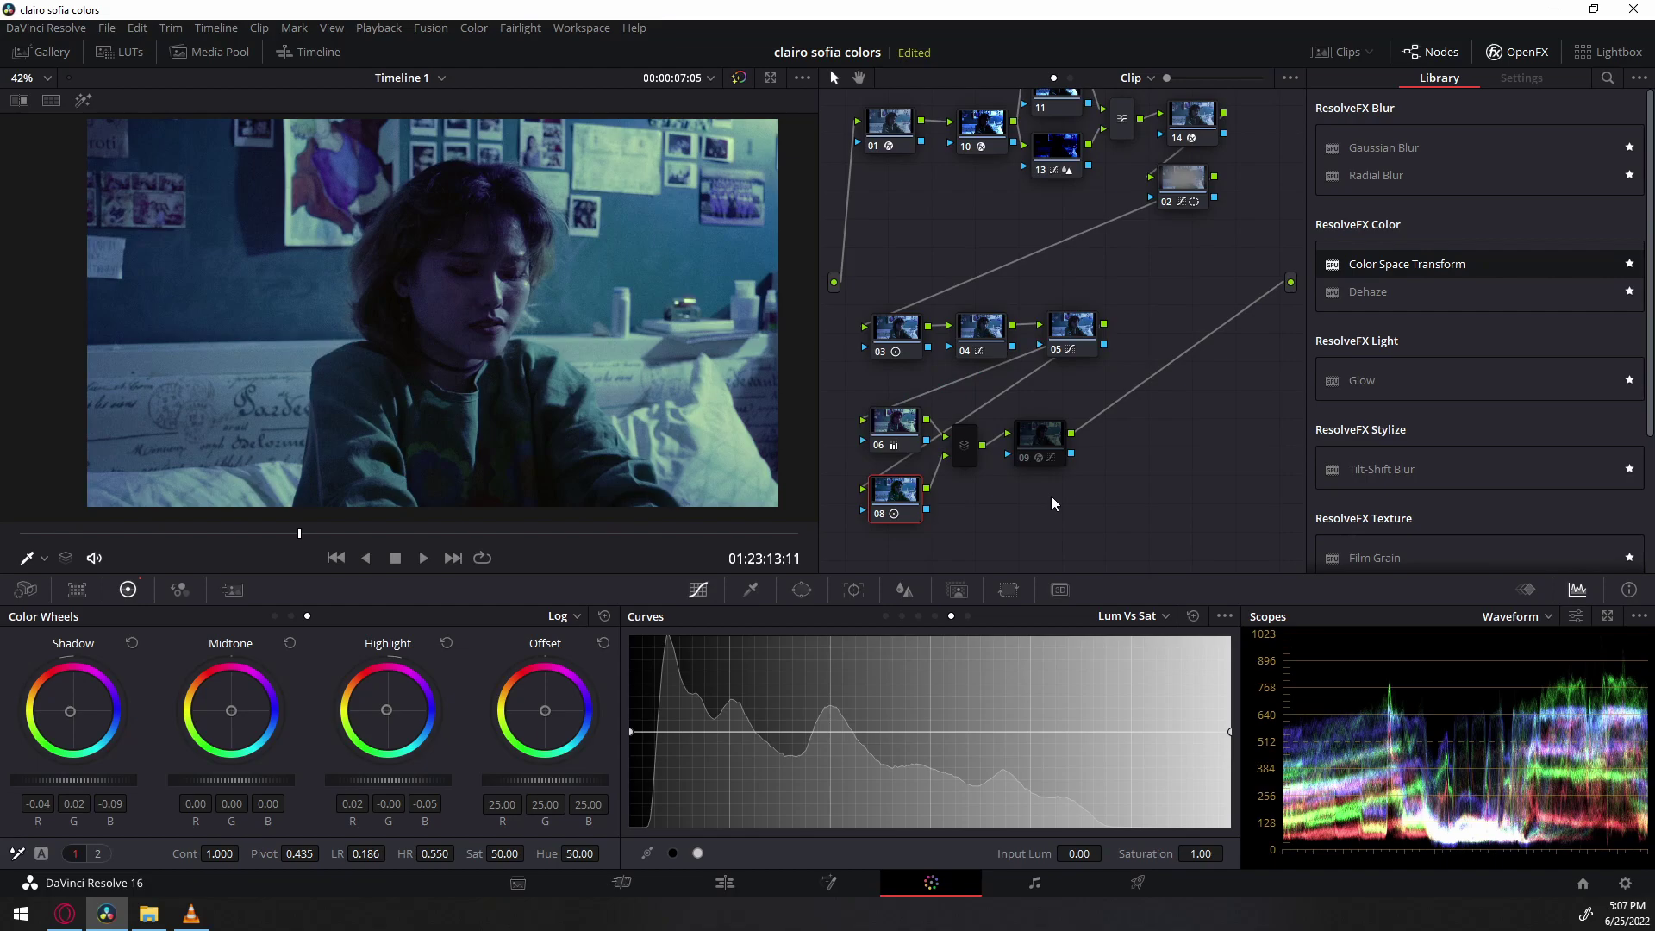
# Enable the layer mixer joining nodes 06 and 08, and the Glow node 09 that follows it.
pyautogui.click(968, 444)
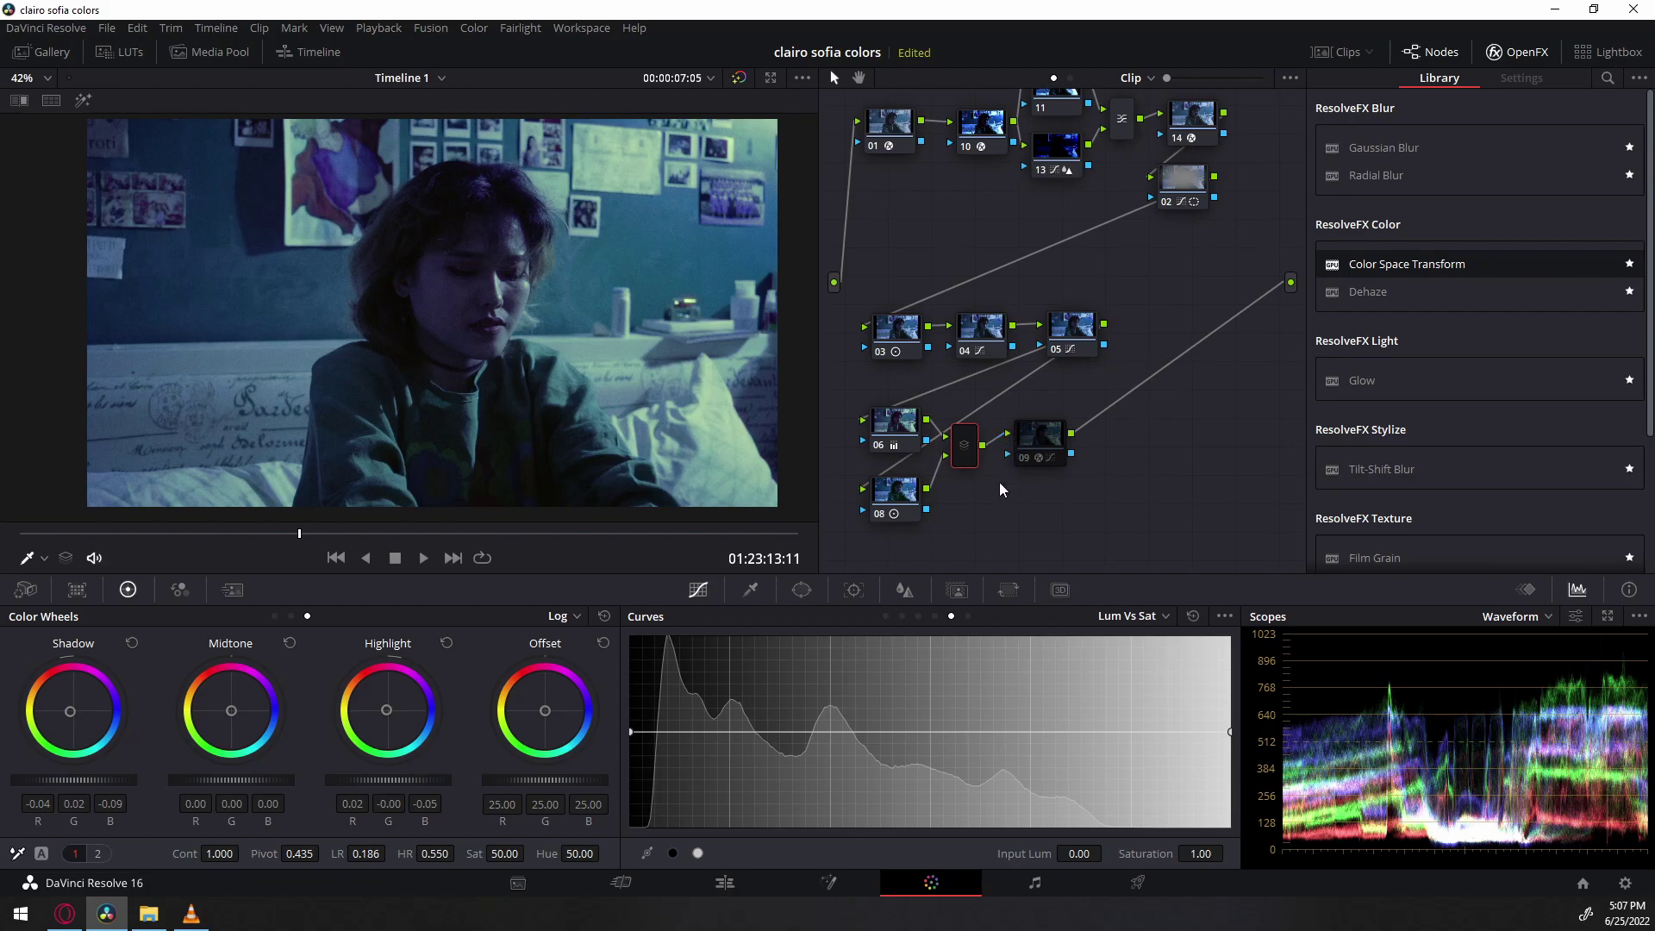
pyautogui.click(1035, 435)
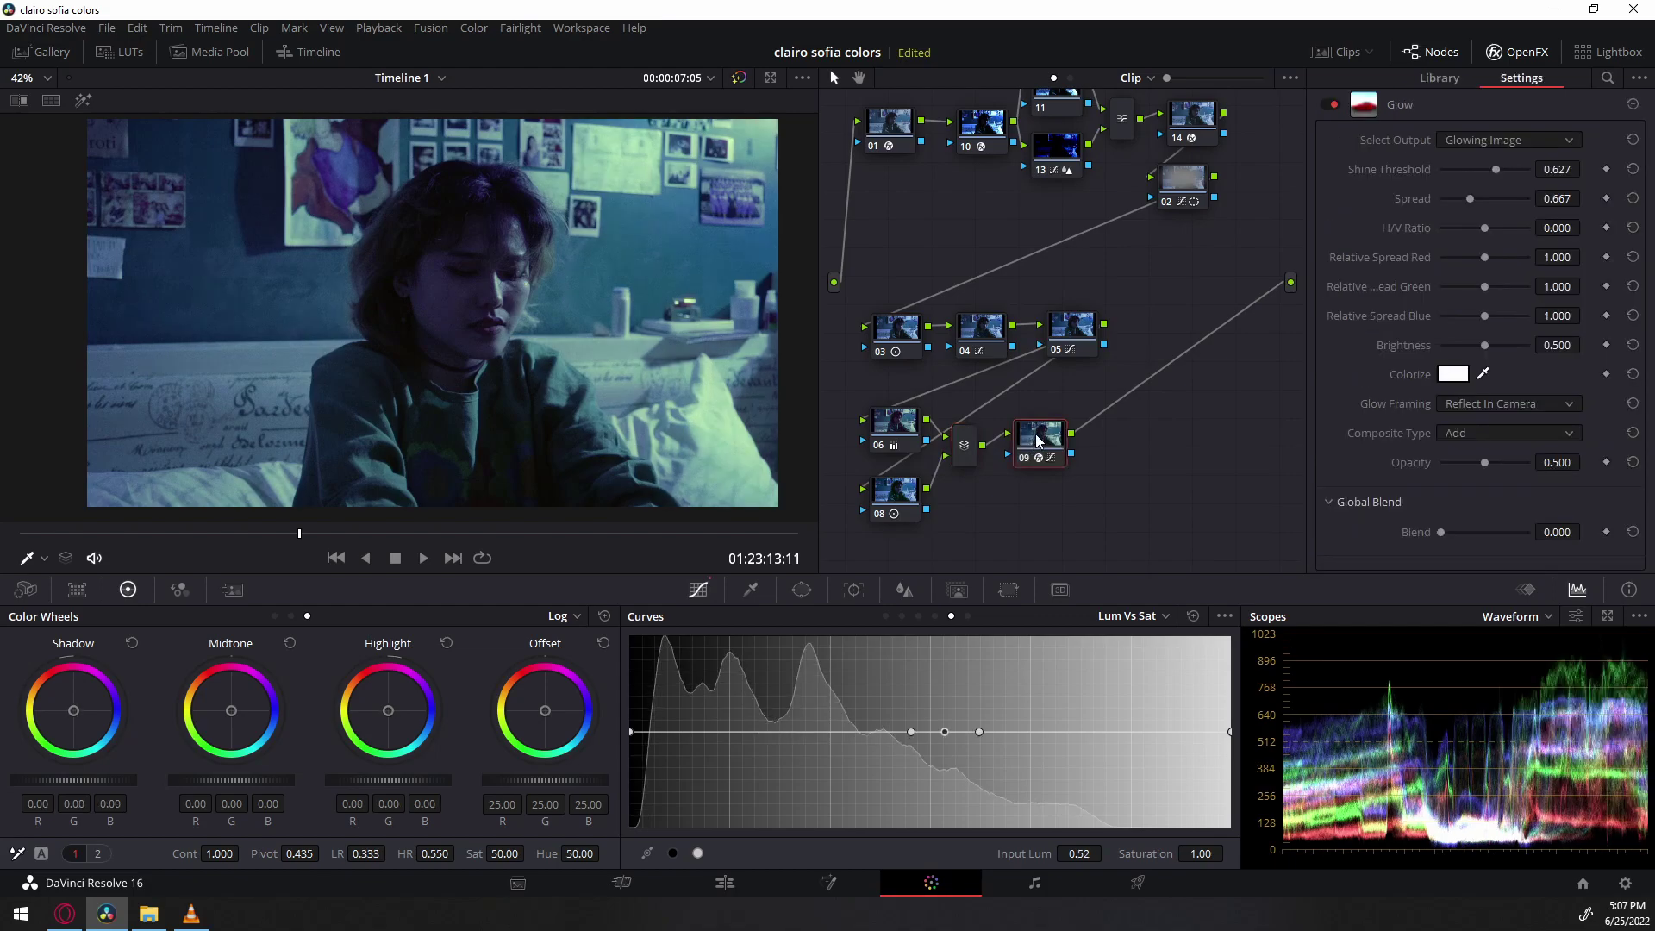
pyautogui.moveTo(1031, 434)
pyautogui.mouseDown()
pyautogui.moveTo(1037, 452)
pyautogui.moveTo(1044, 426)
pyautogui.mouseUp()
# Toggle node 09 off and on to compare the picture with and without its glow.
pyautogui.hotkey('ctrl', 'd')
pyautogui.hotkey('ctrl', 'd')
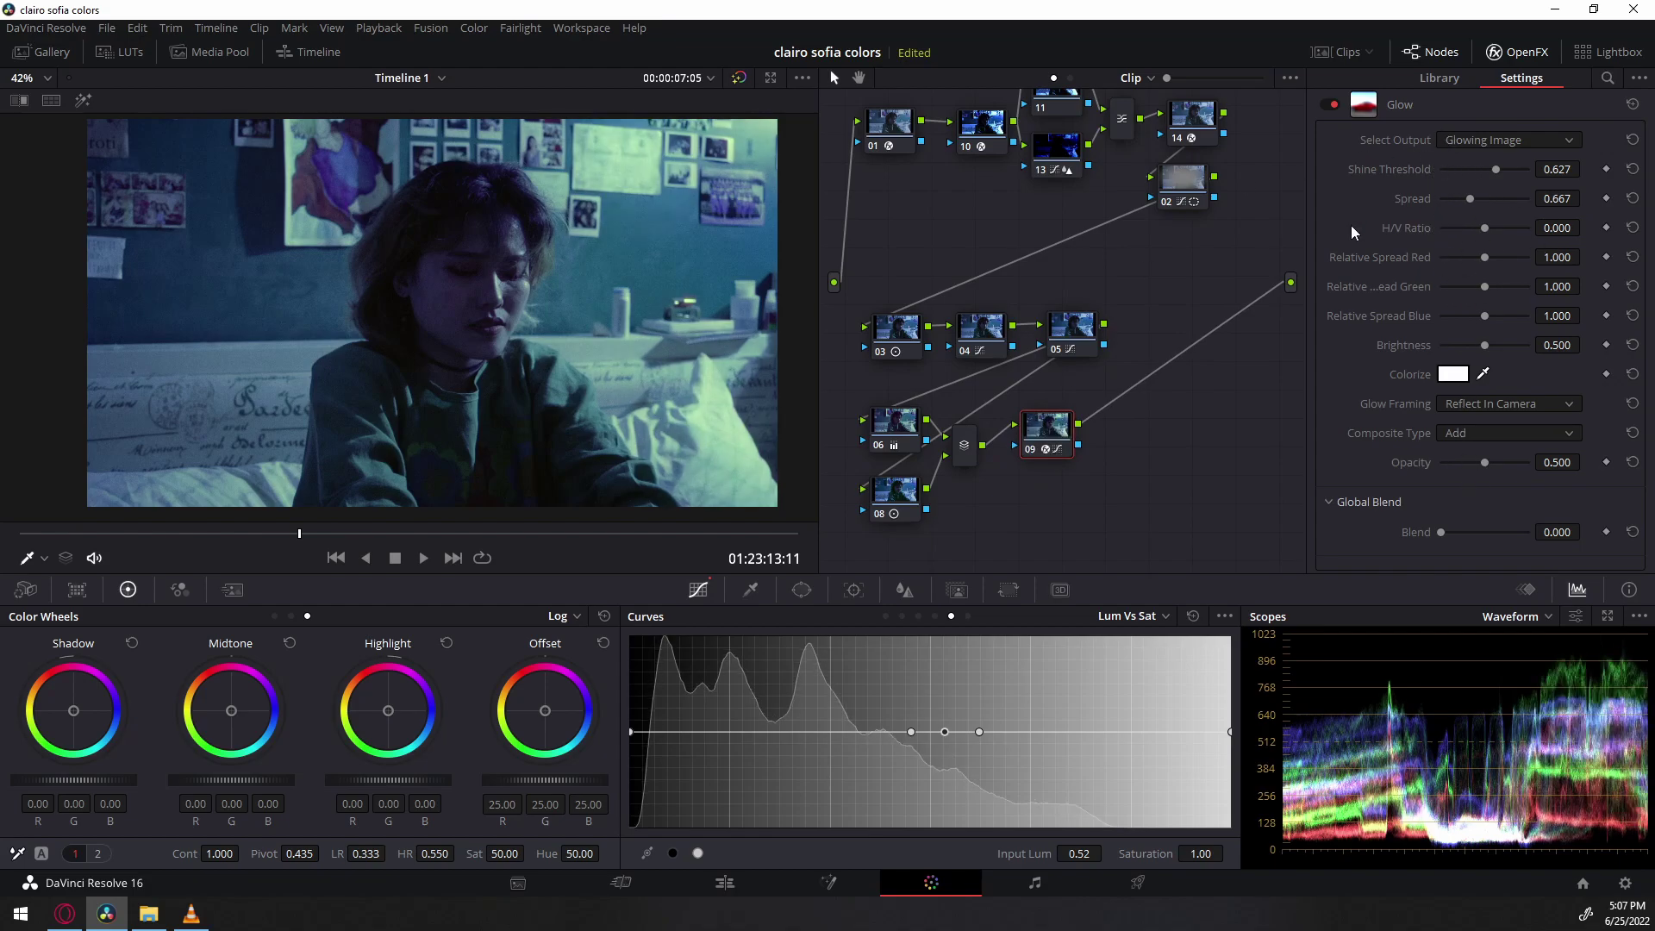
pyautogui.press('space')
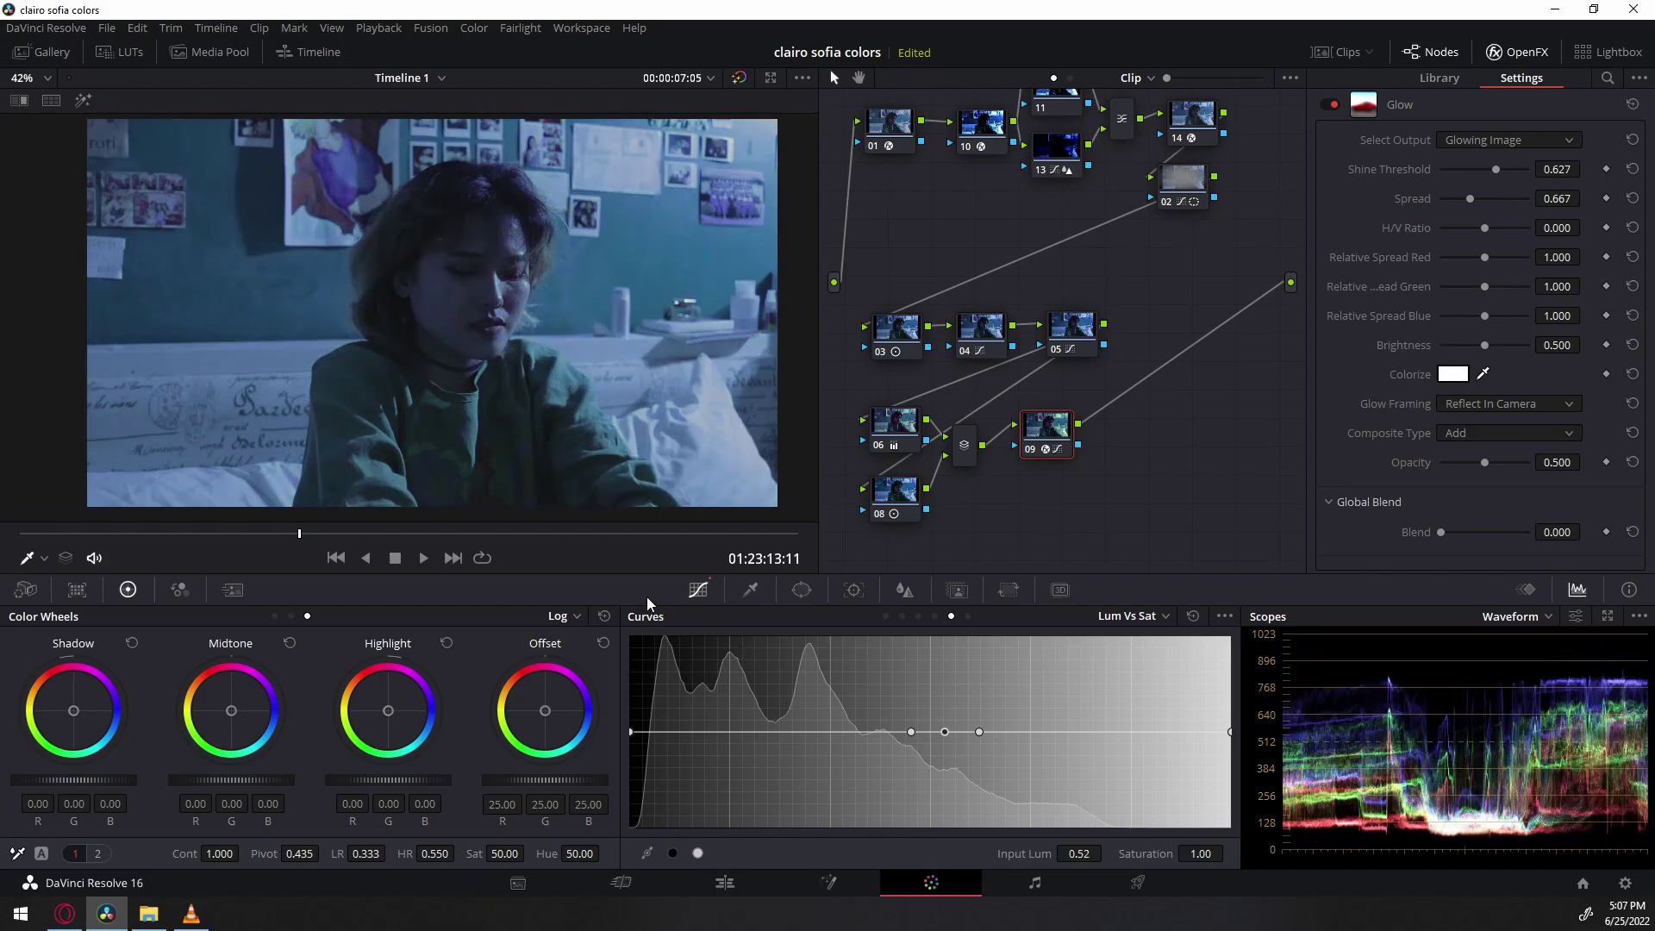
# Mute playback, turn off the grade bypass on the kitchen clip and disable all its nodes.
pyautogui.click(94, 558)
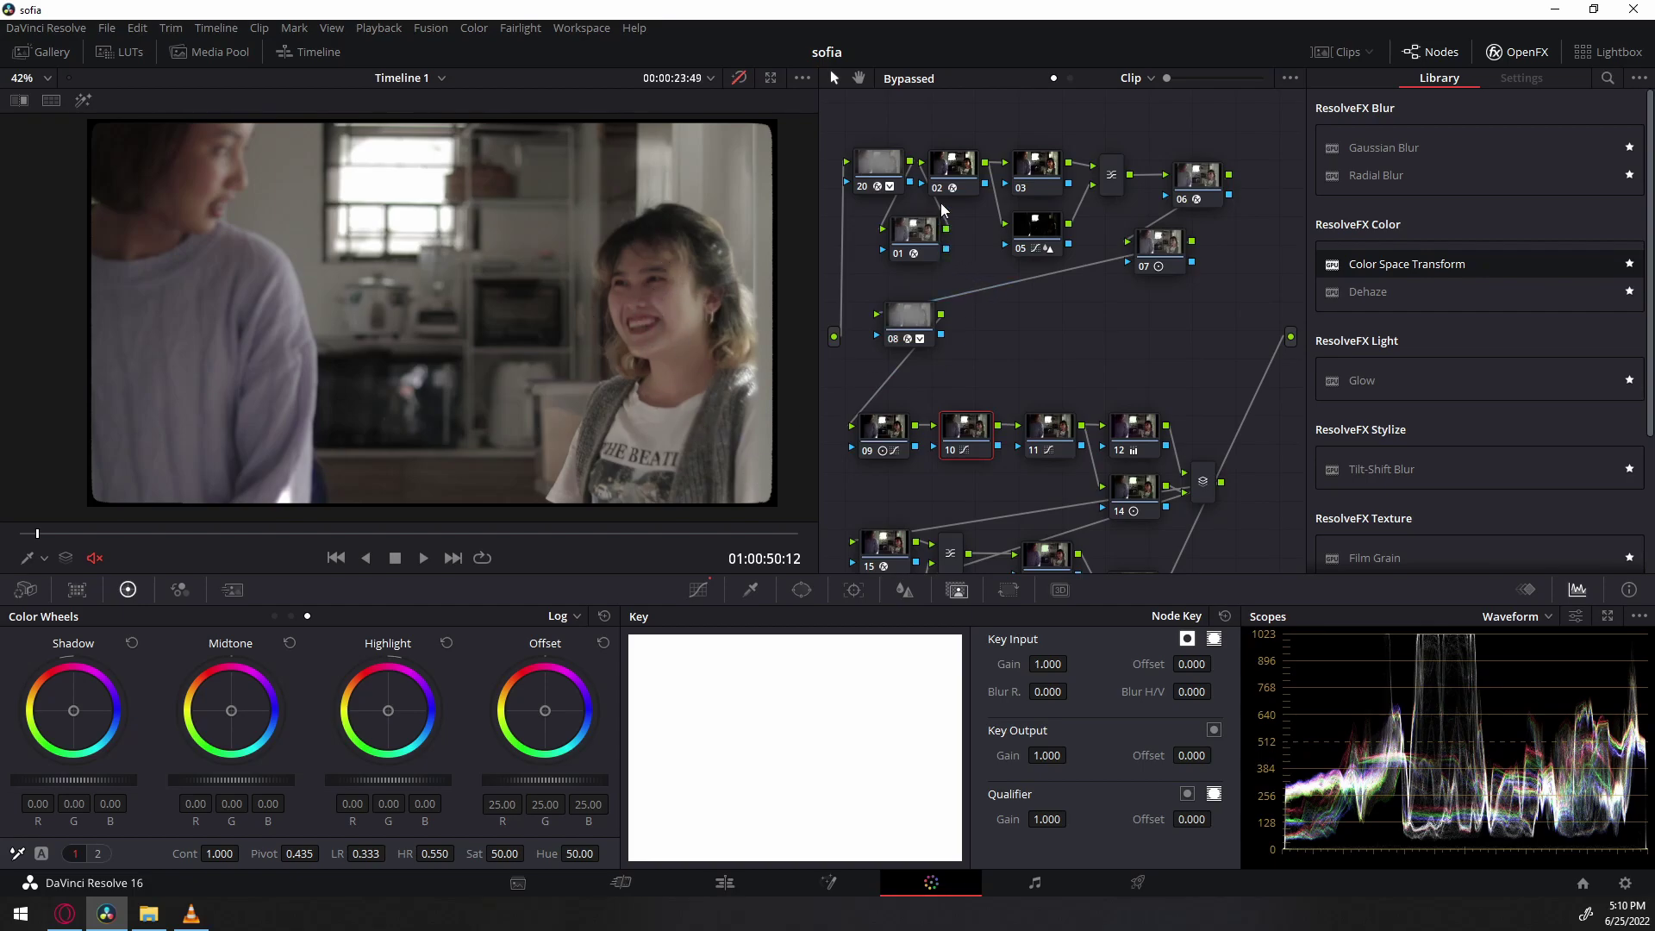
pyautogui.click(739, 78)
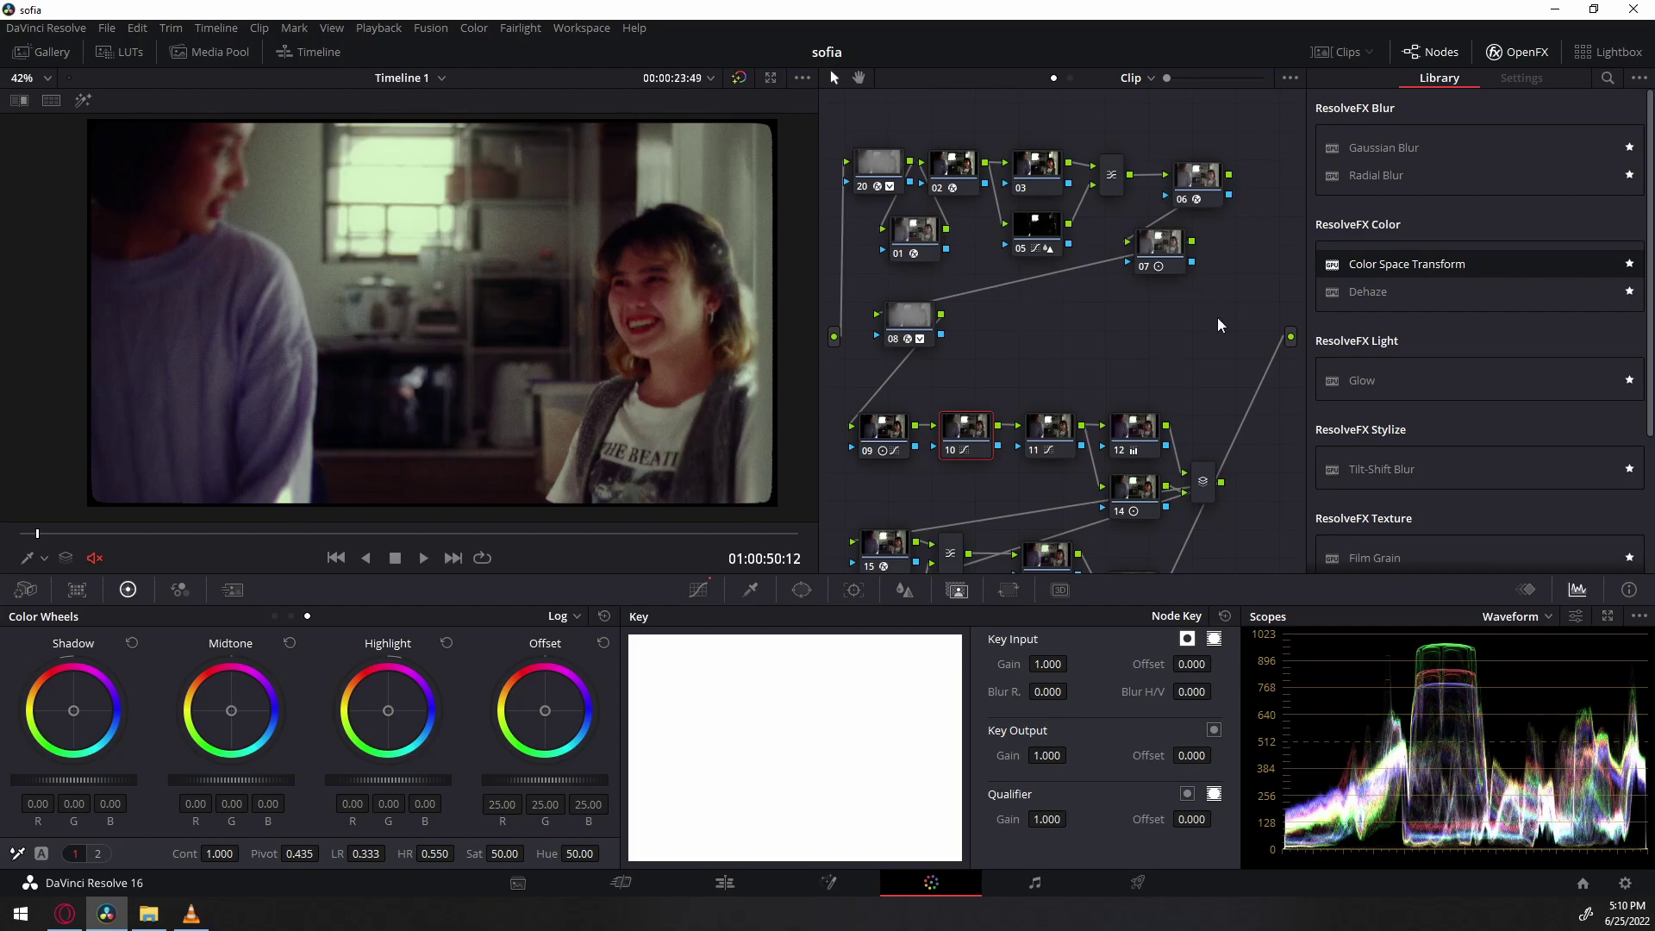
pyautogui.hotkey('alt', 'd')
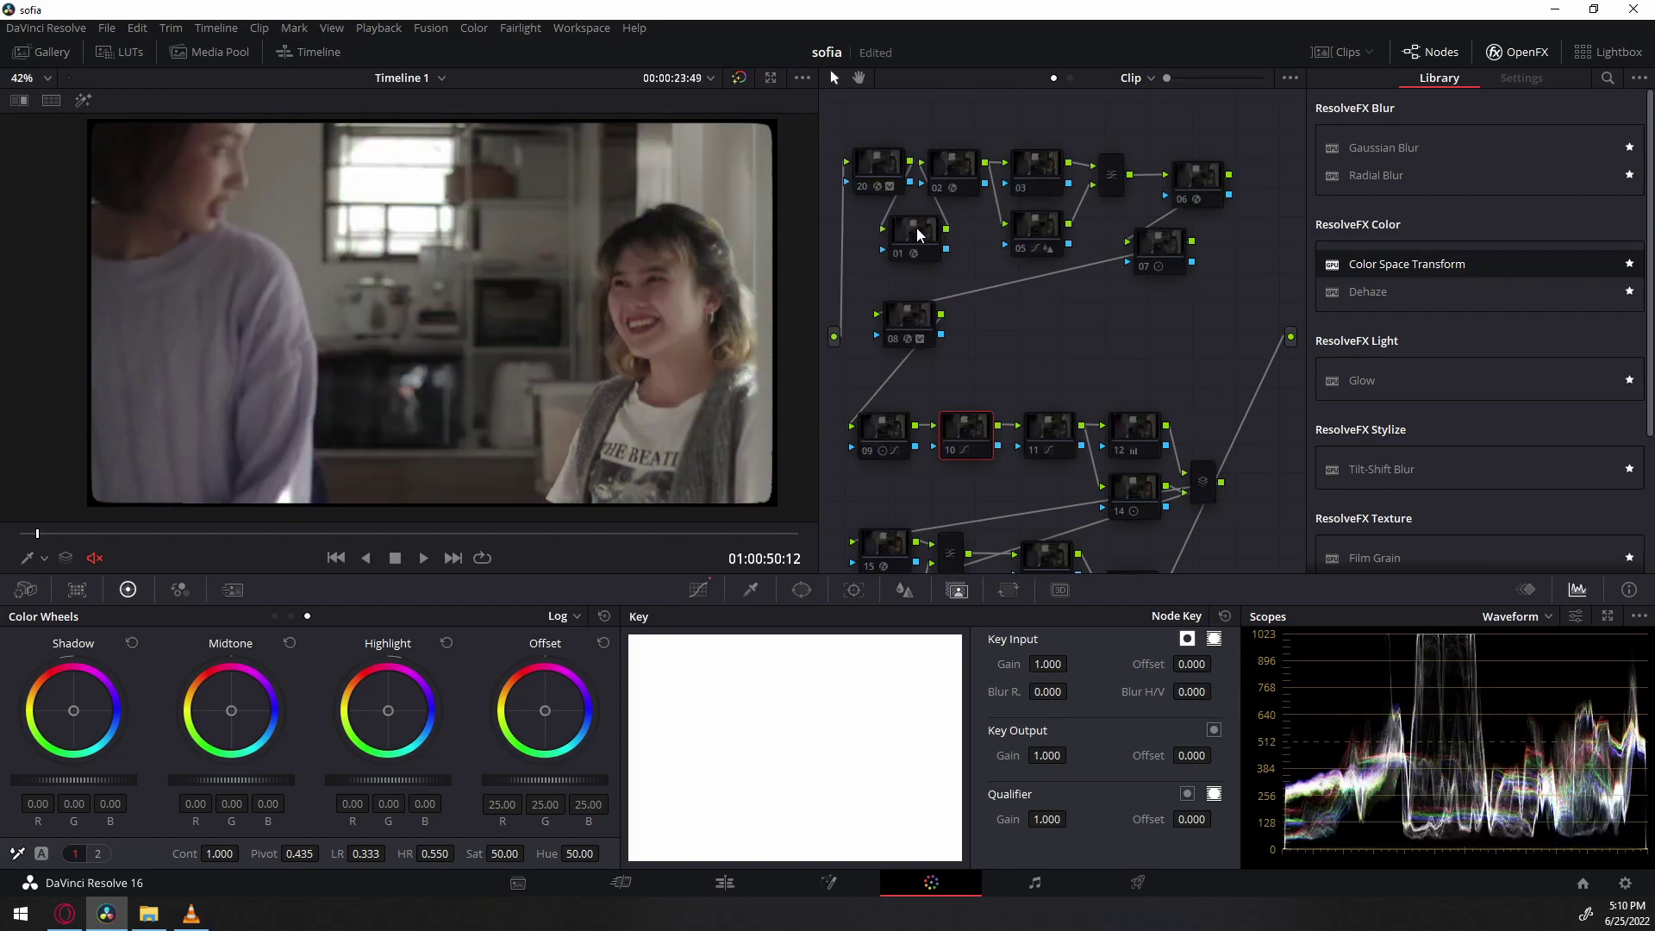
# Move node 20 above the node chain with node 01 beside node 02, and enable node 20's Radial Blur.
pyautogui.click(909, 240)
pyautogui.hotkey('ctrl', 'z')
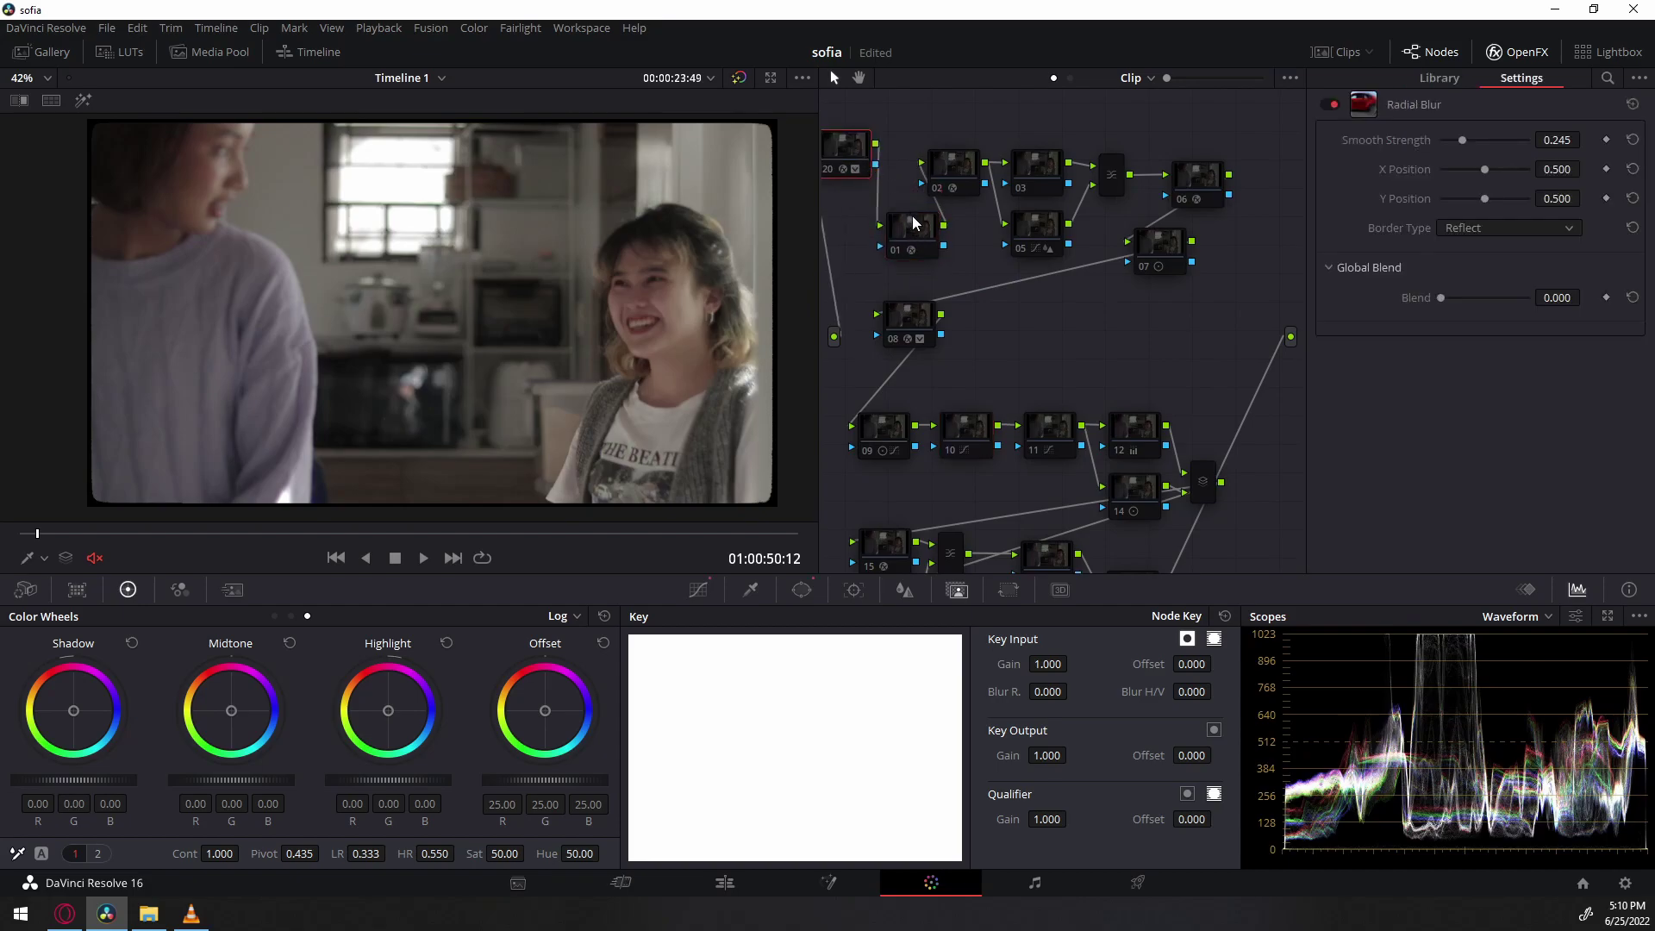
pyautogui.hotkey('ctrl', 'z')
pyautogui.hotkey('ctrl', 'z')
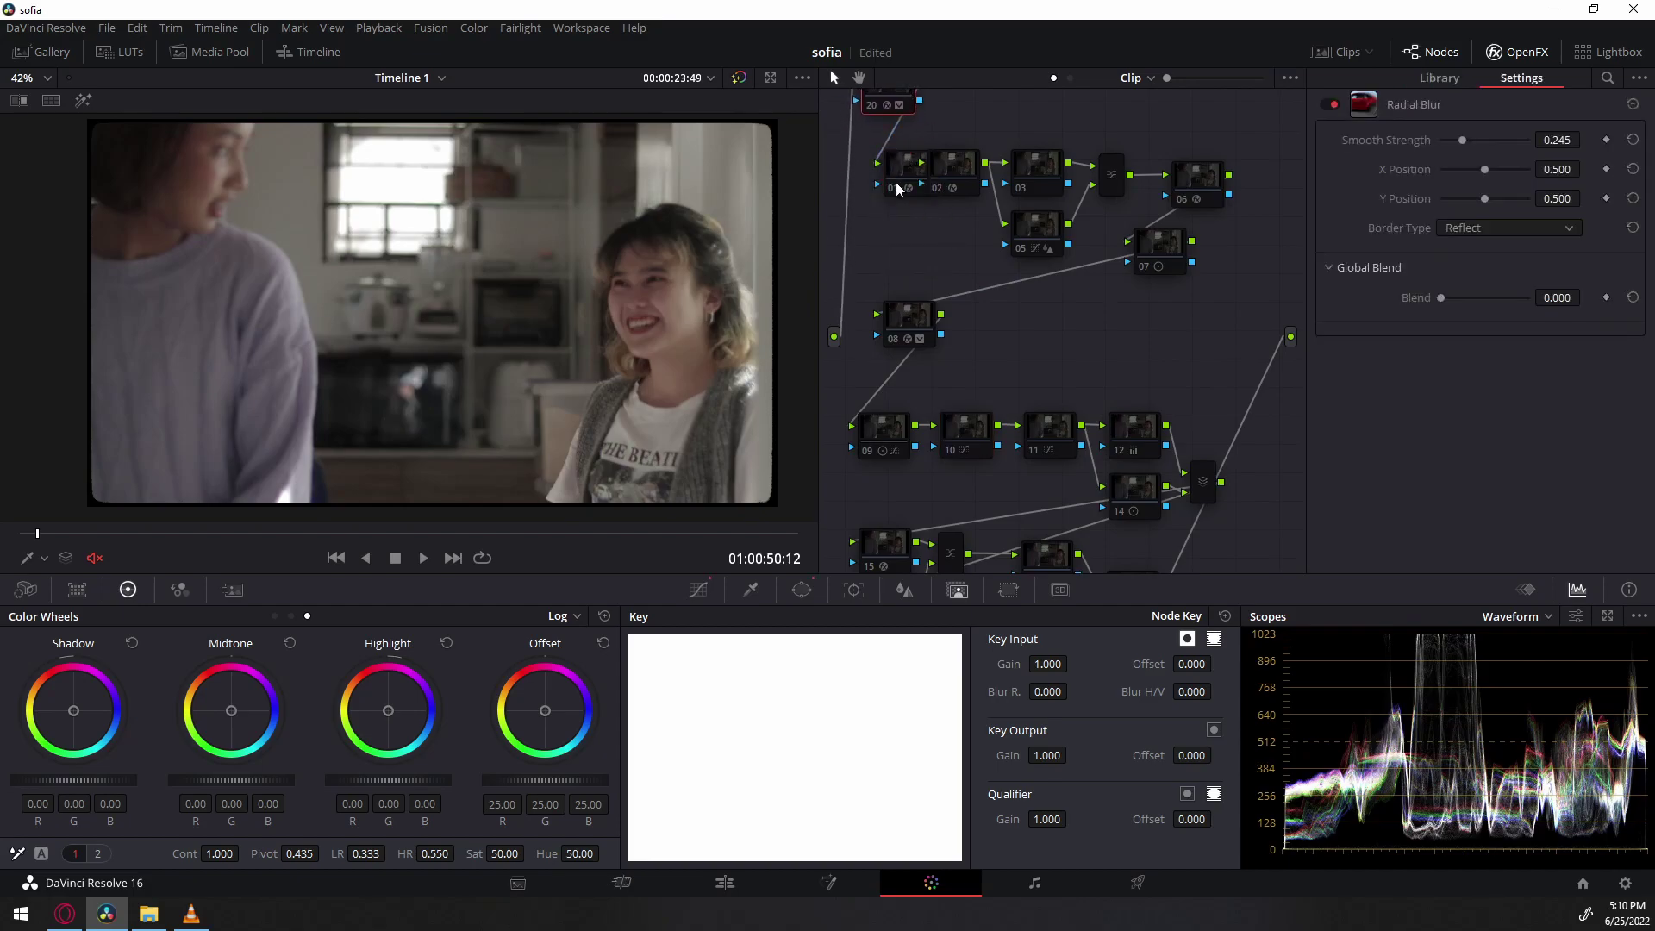
pyautogui.hotkey('ctrl', 'shift', 'z')
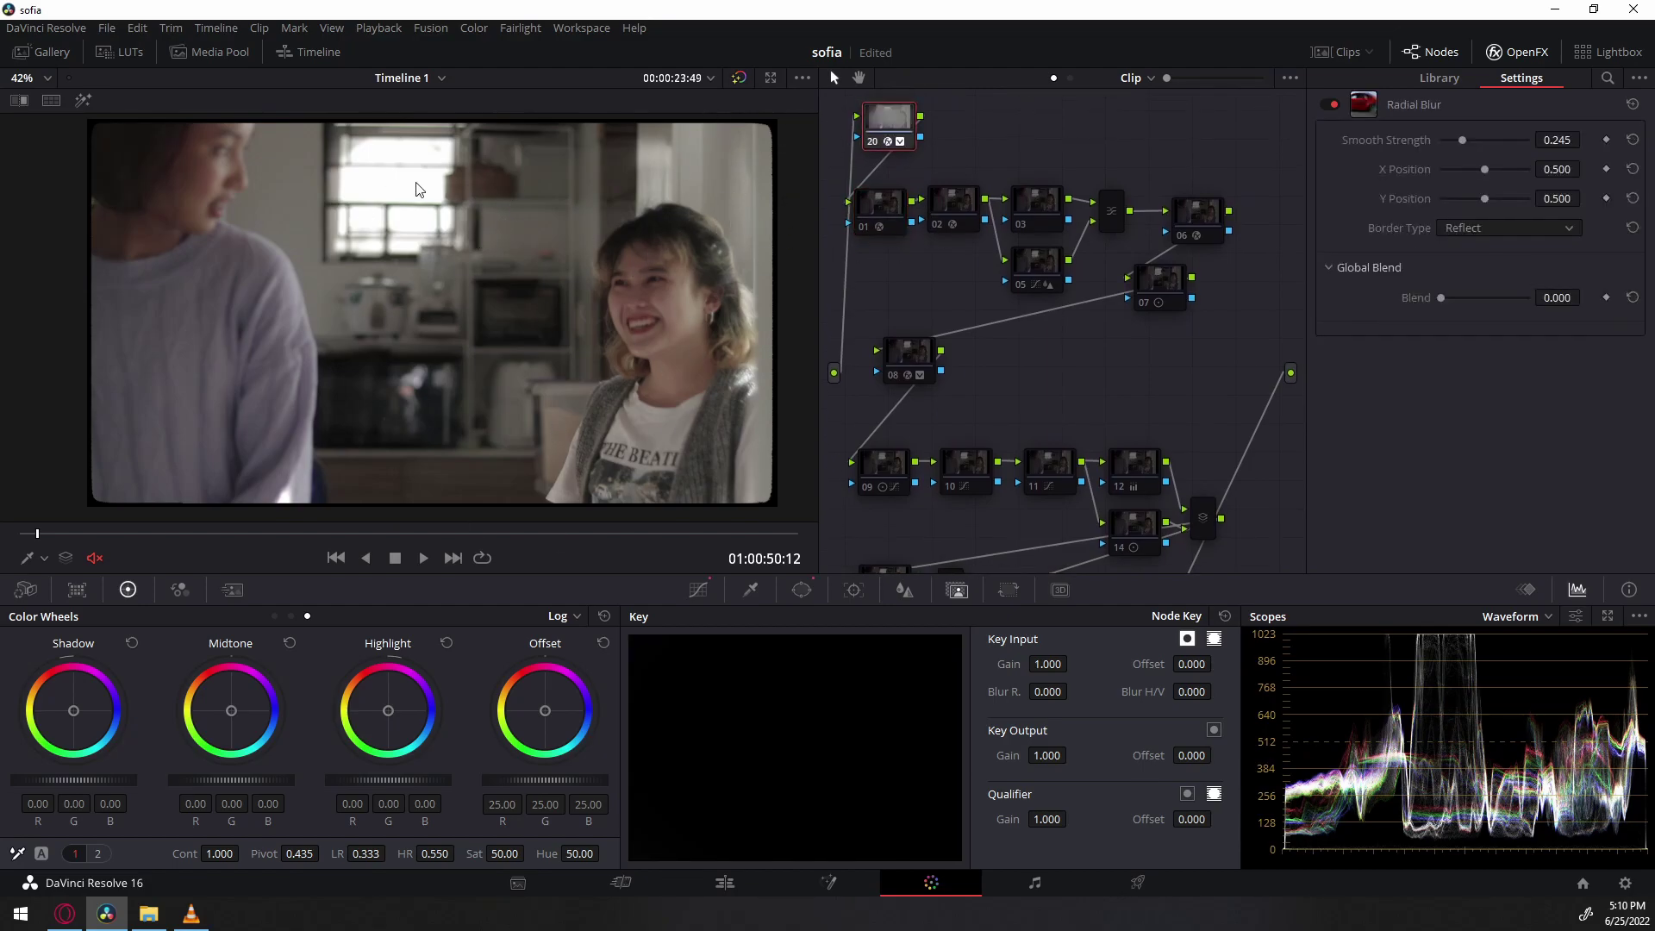
# Show node 20's circular window, try a Radial Blur smooth strength of 0.823 and return it to 0.245.
pyautogui.click(801, 590)
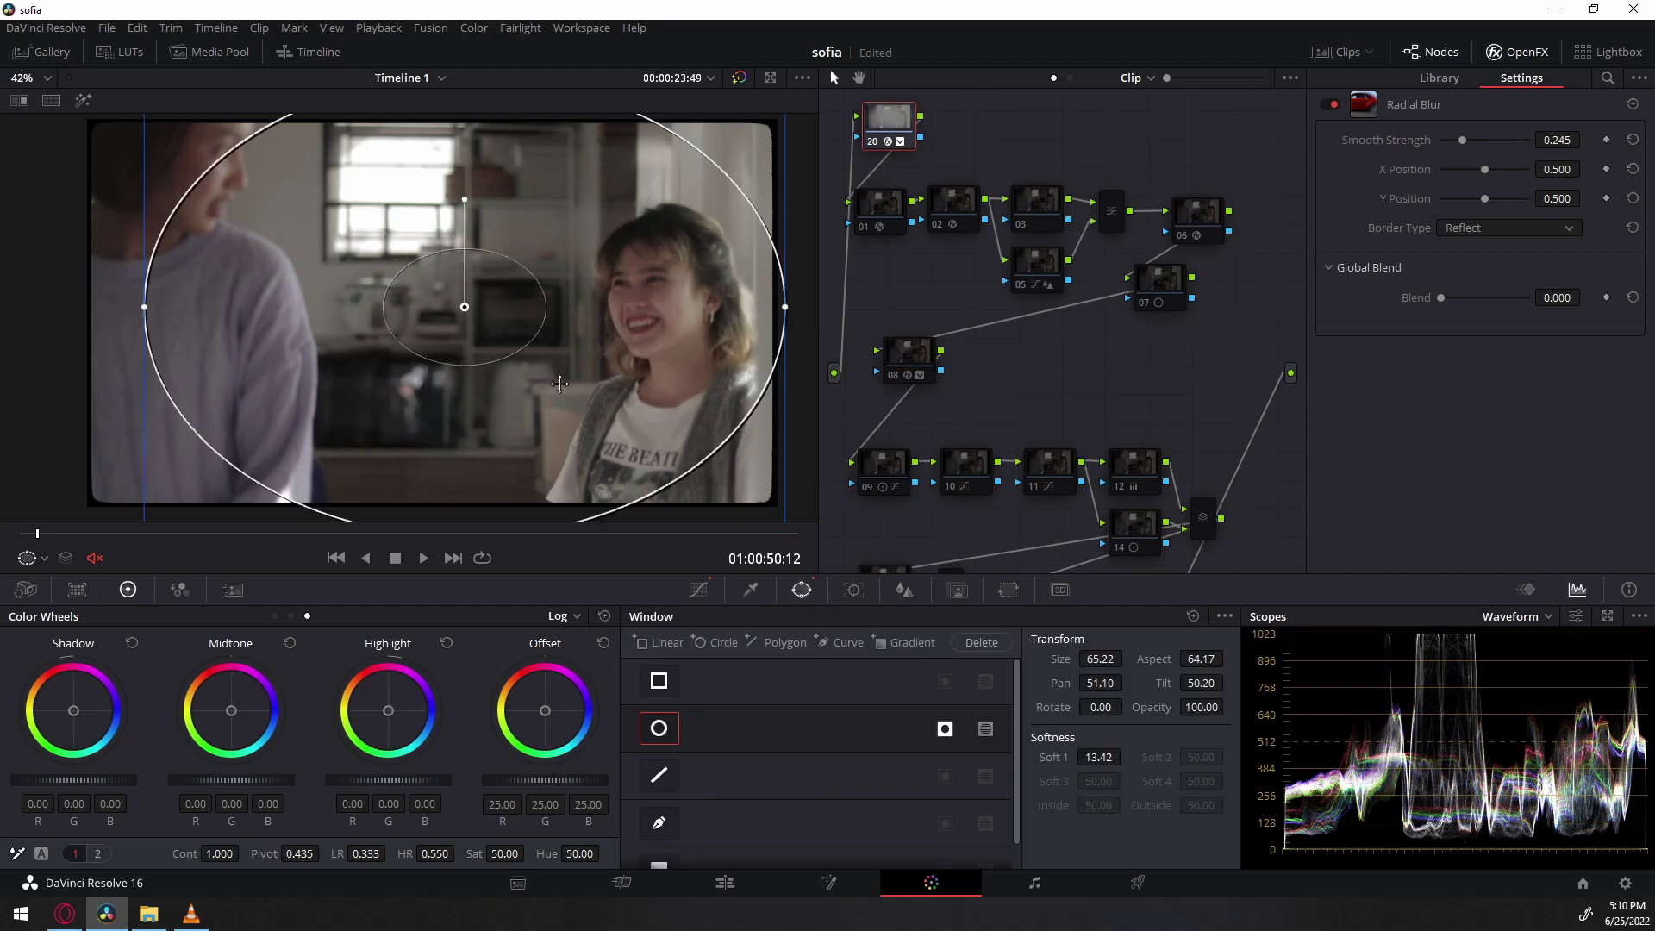
pyautogui.scroll(-1, 570, 248)
pyautogui.scroll(1, 628, 276)
pyautogui.moveTo(1463, 141); pyautogui.dragTo(1498, 148)
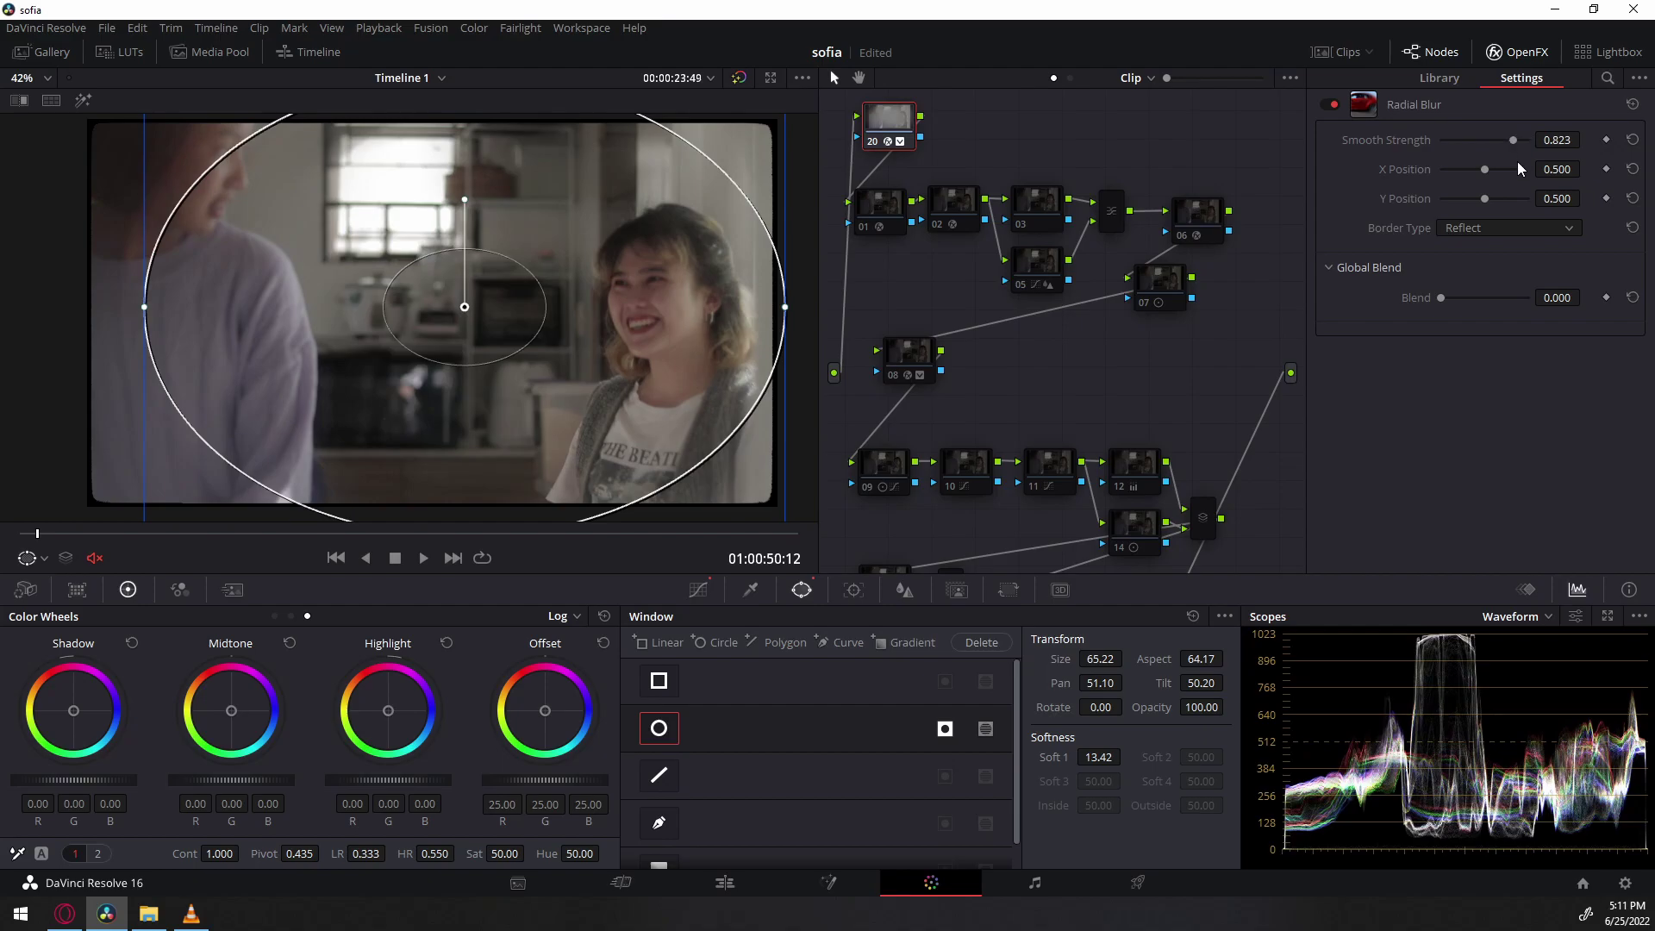
pyautogui.moveTo(1514, 162); pyautogui.dragTo(1462, 141)
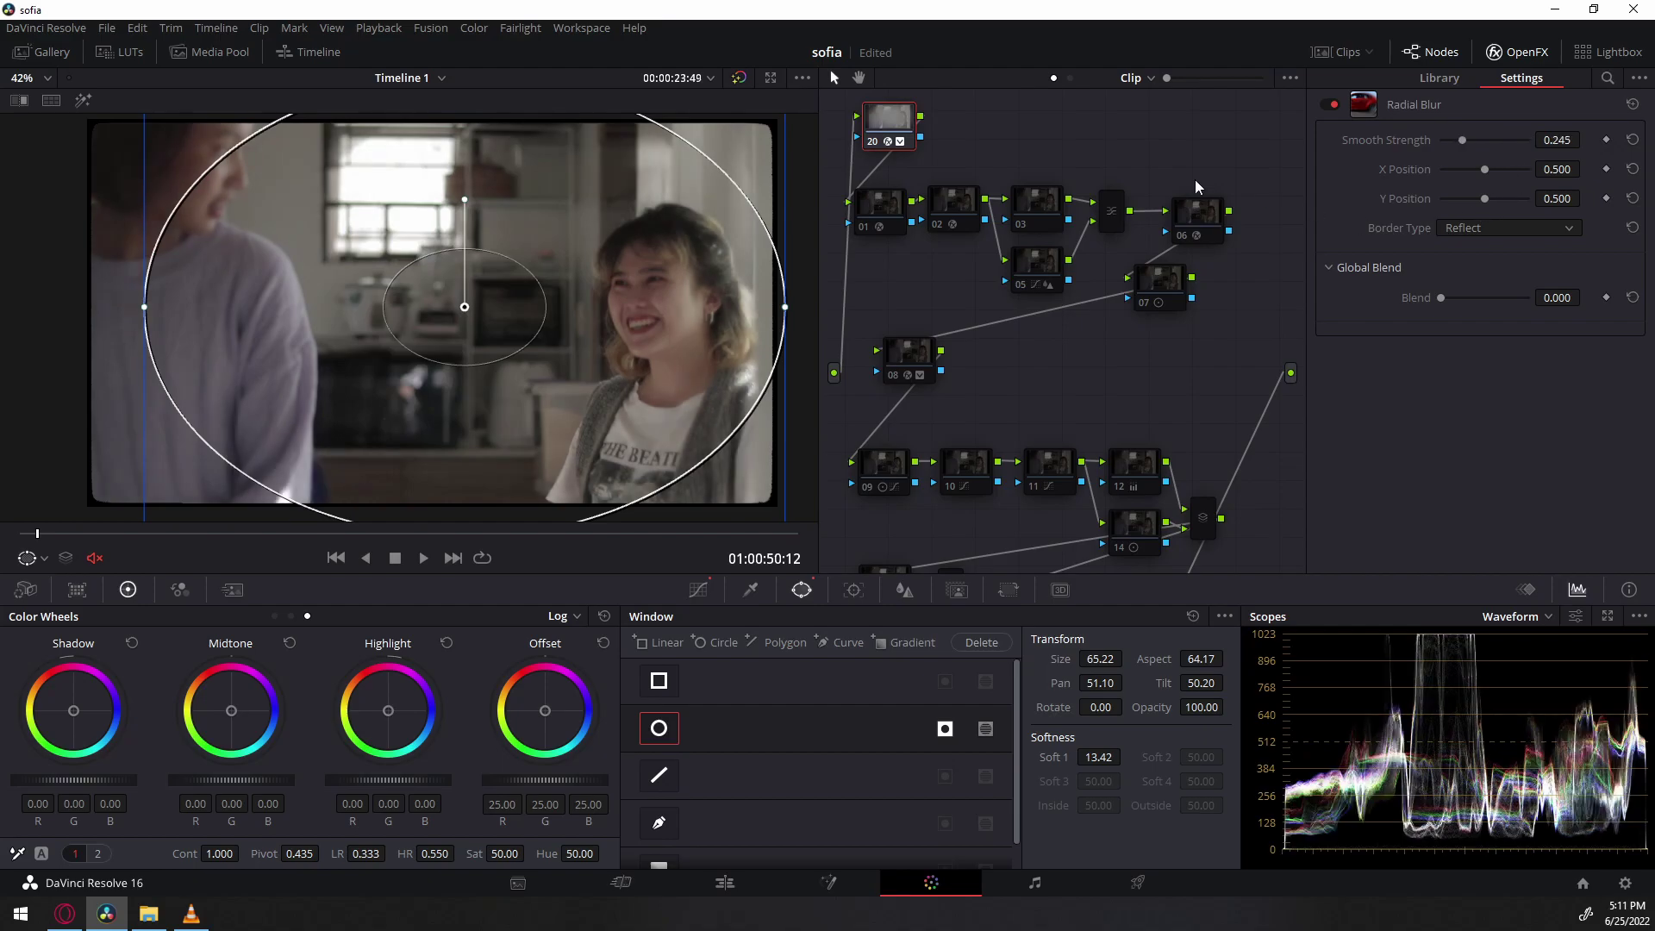
# Compare nodes 20 and 01, and enable node 01 with its FilmConvert Pro film emulation.
pyautogui.click(880, 205)
pyautogui.scroll(2, 396, 351)
pyautogui.scroll(-3, 396, 351)
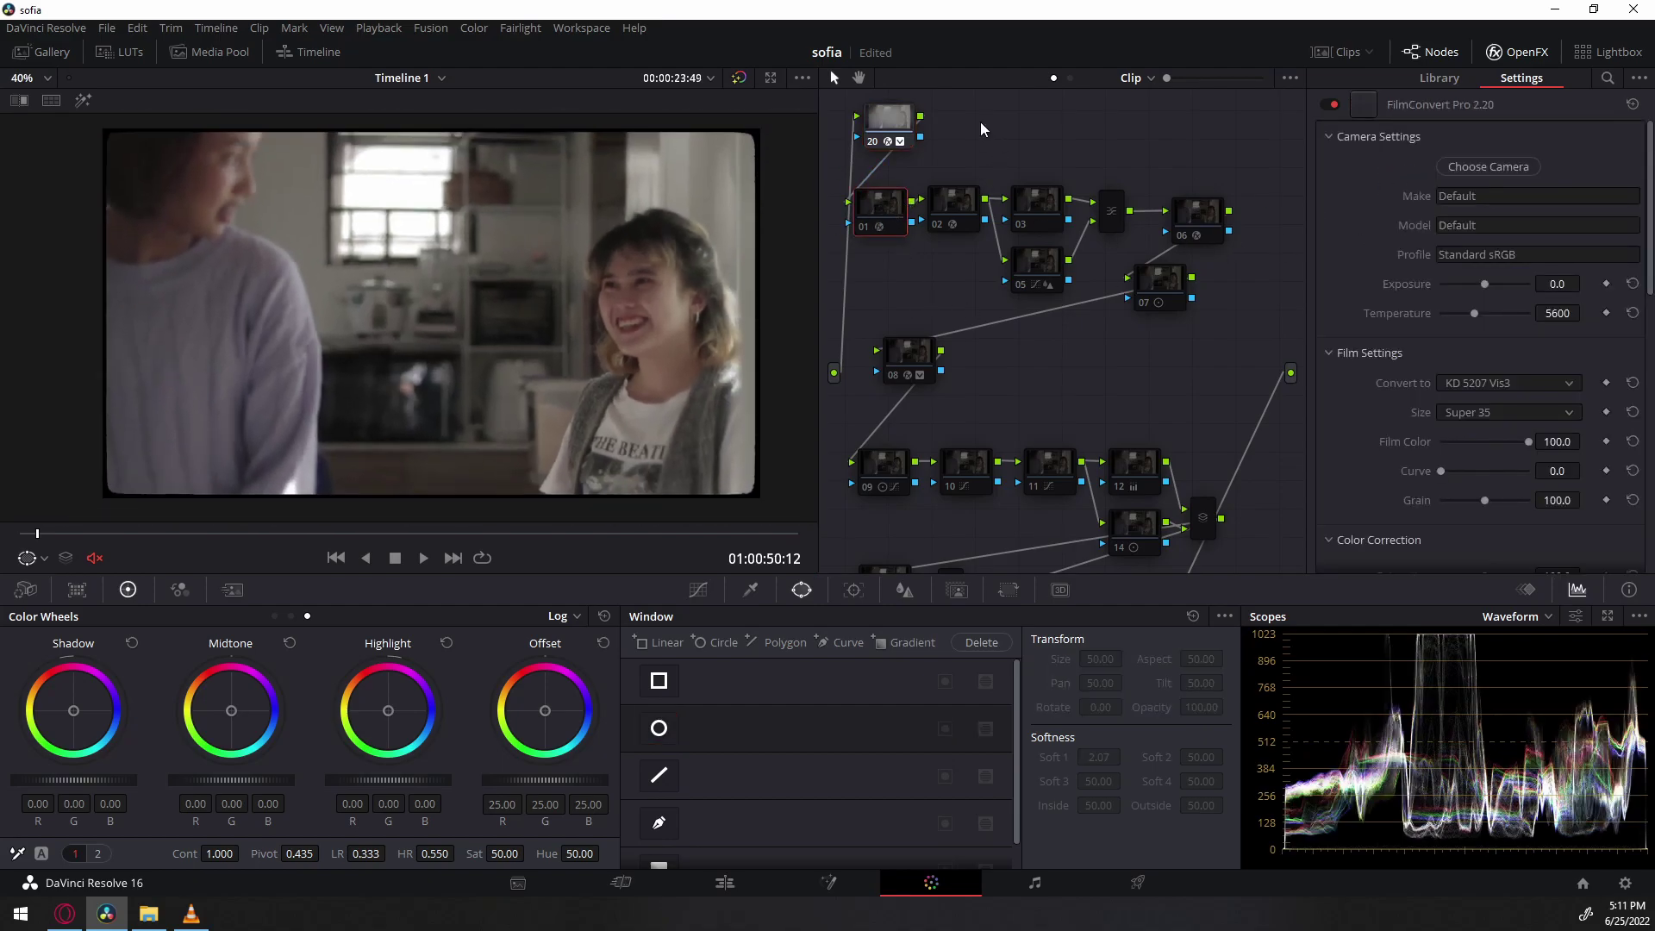
pyautogui.click(891, 115)
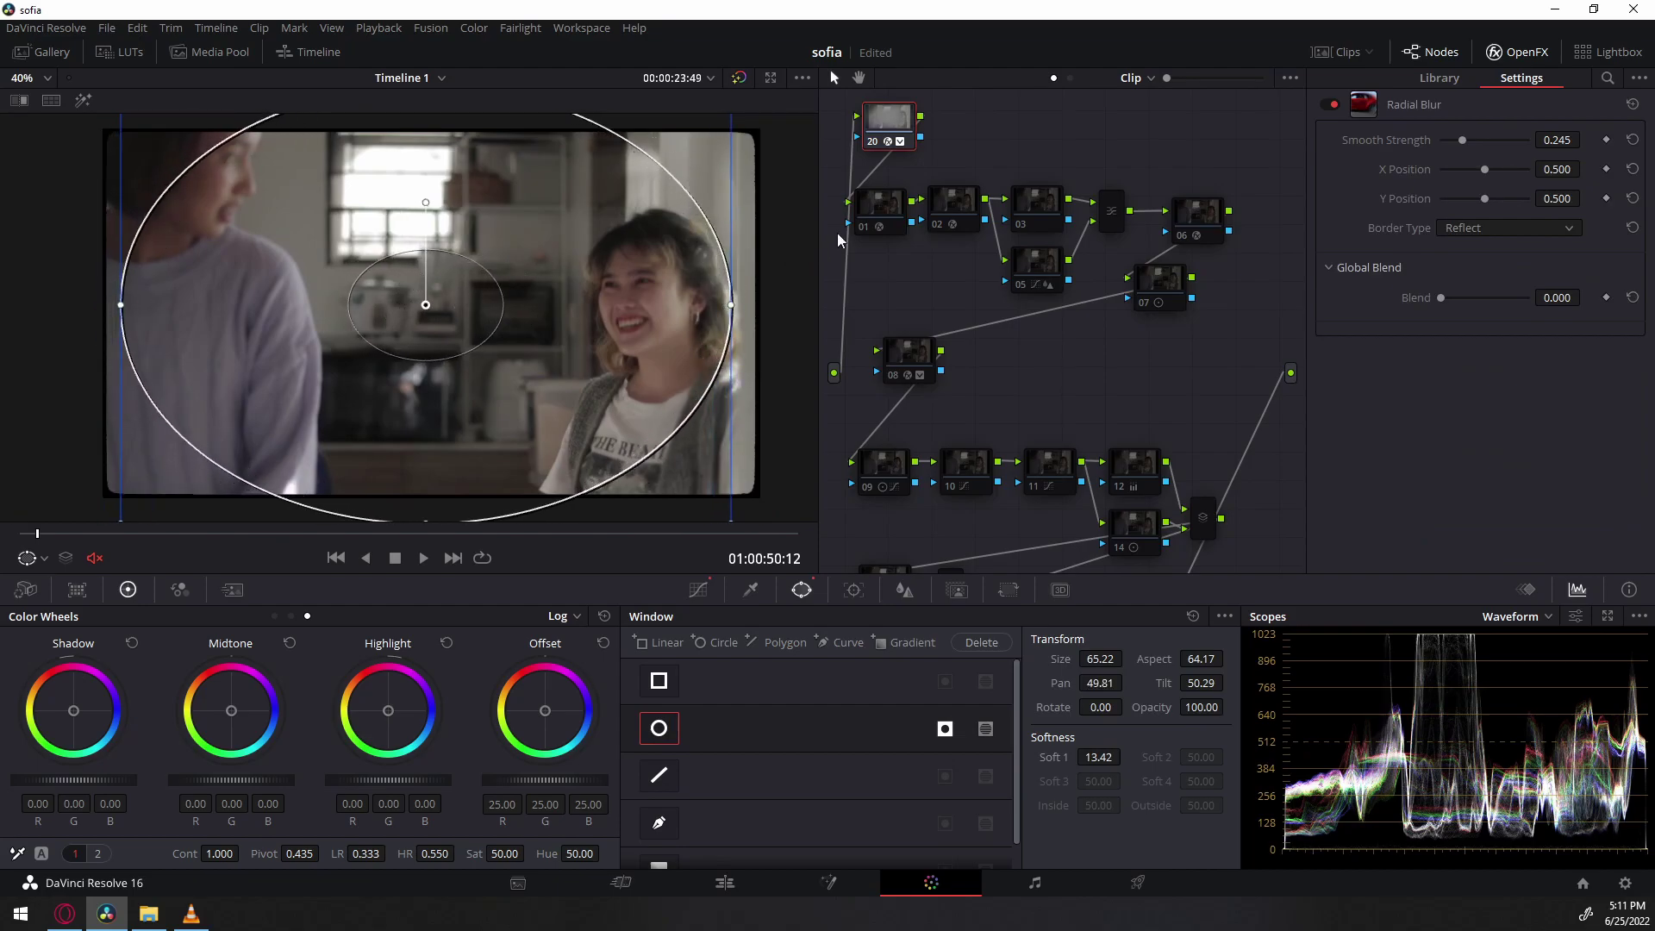
pyautogui.click(886, 205)
pyautogui.scroll(1, 461, 364)
pyautogui.scroll(-1, 742, 343)
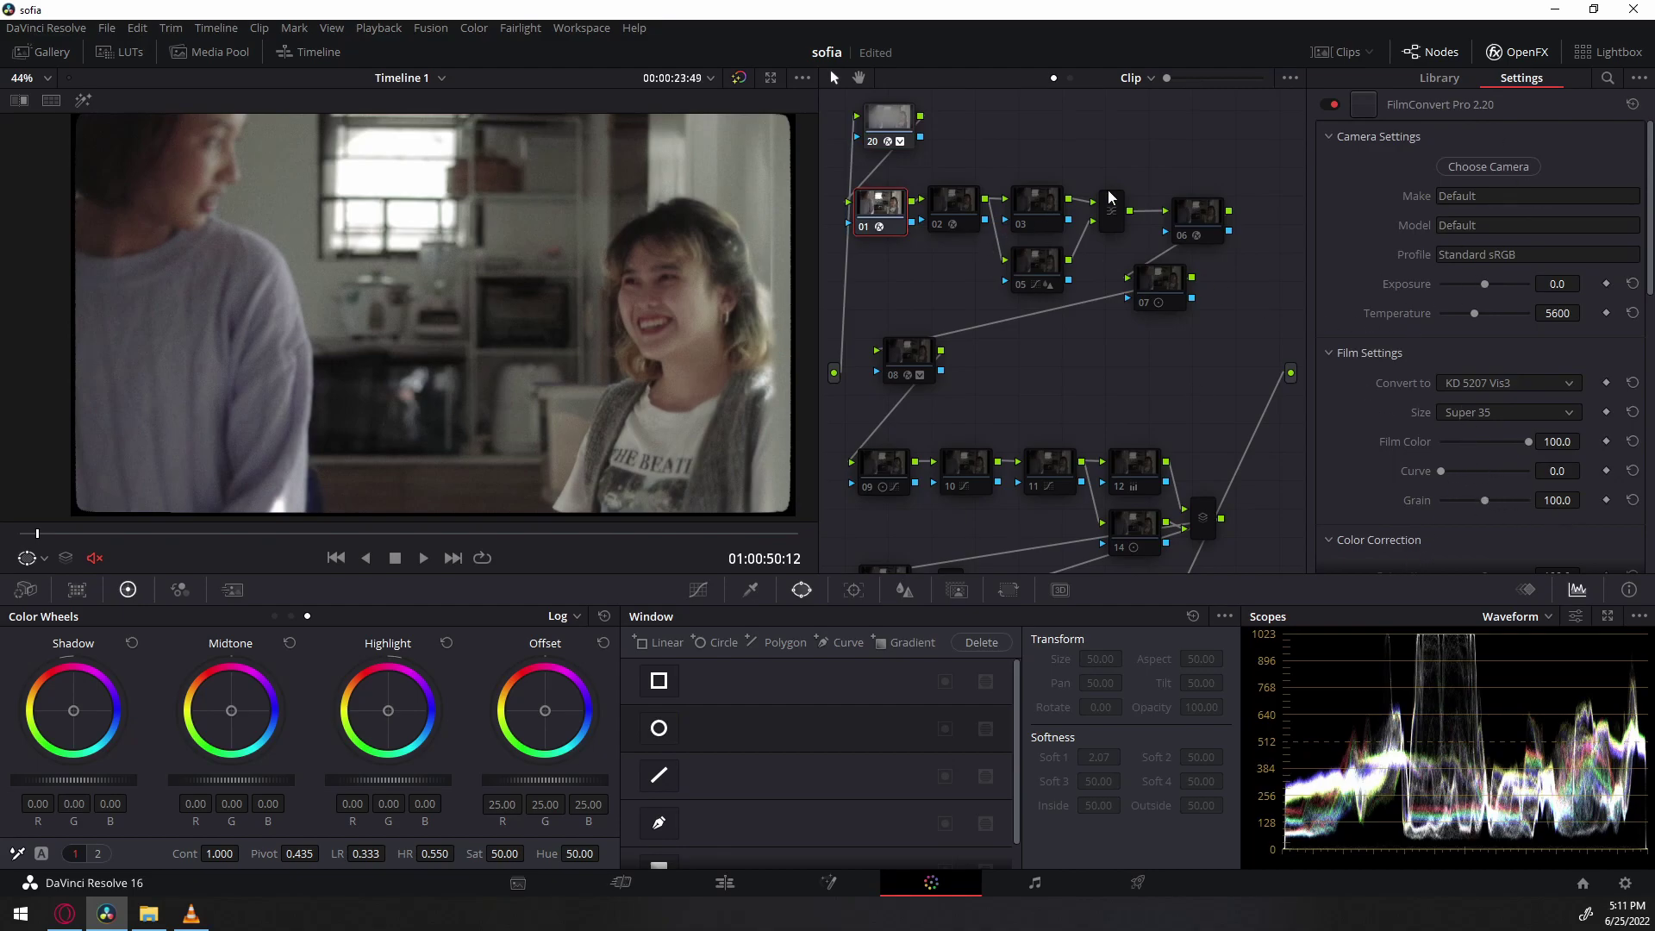
# Enable halation nodes 02, 03, 05, their mixer and node 06, move node 07 aside and enable it, and toggle the halation group to compare.
pyautogui.moveTo(1205, 169); pyautogui.dragTo(944, 256)
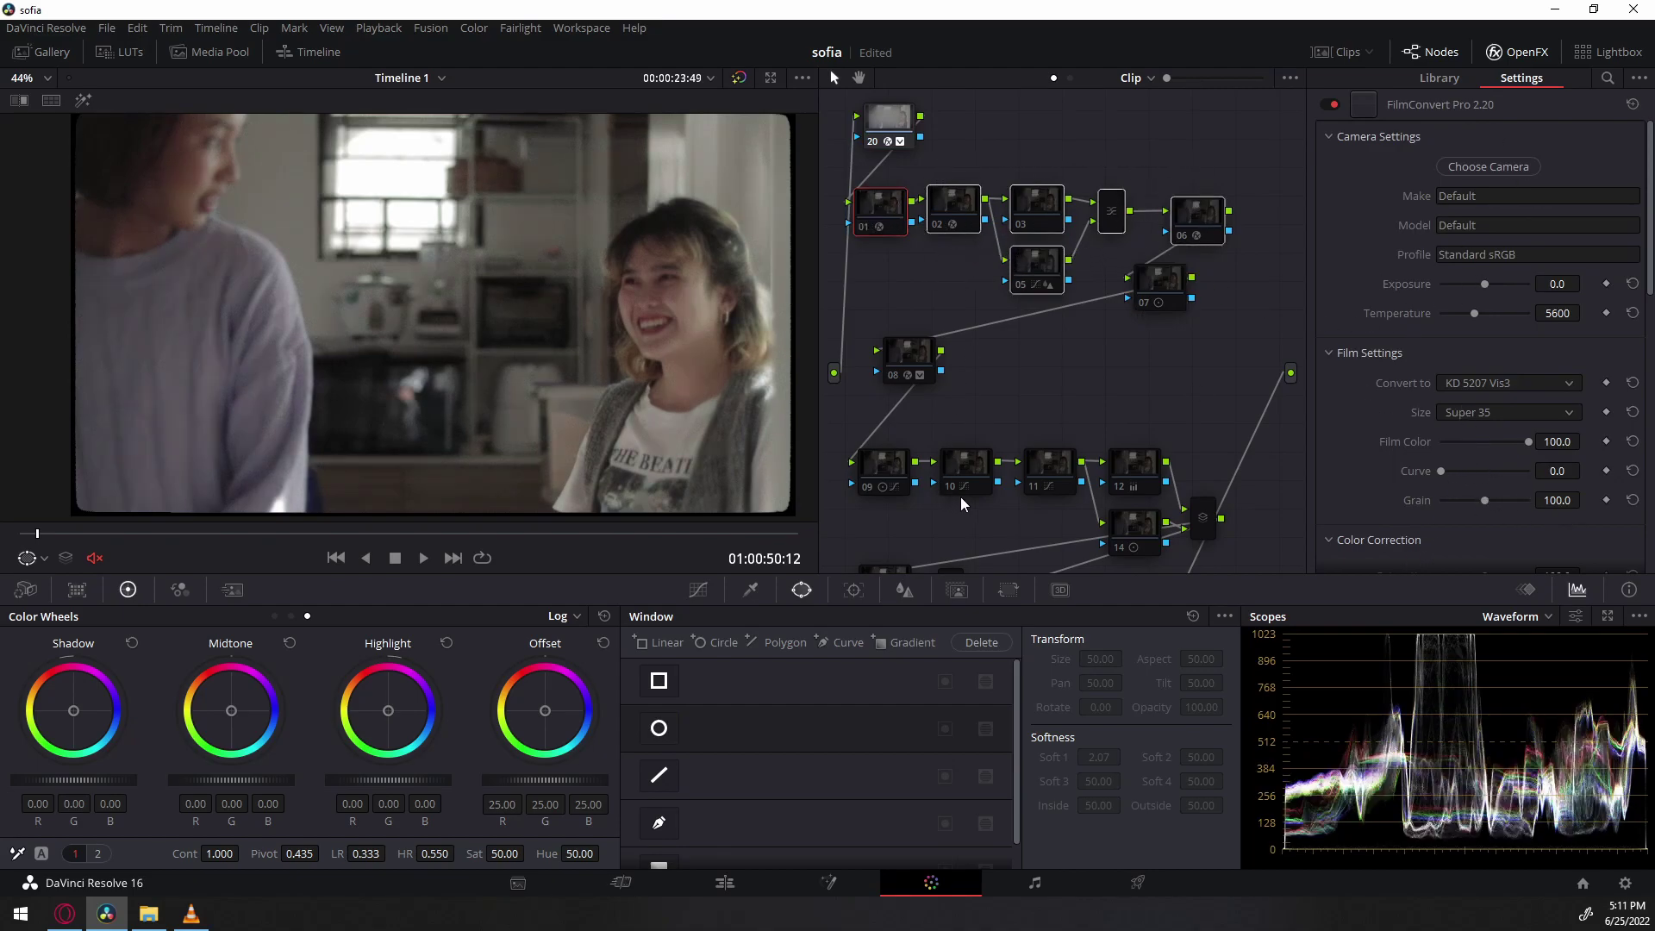
pyautogui.hotkey('ctrl', 'd')
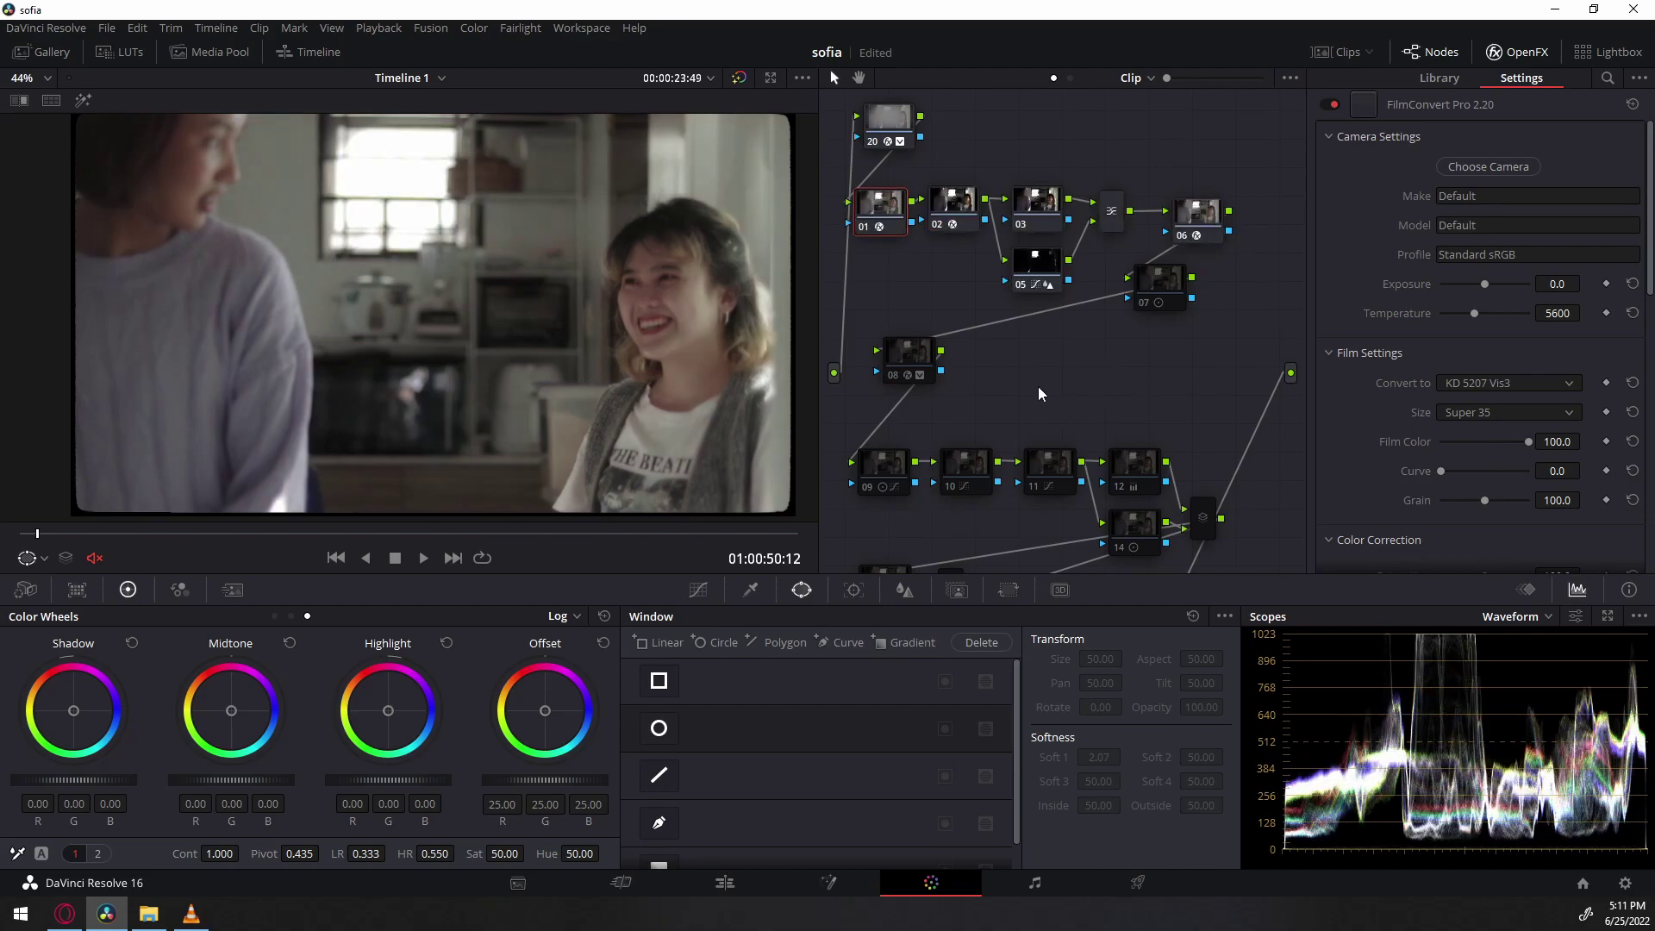
pyautogui.moveTo(1168, 283); pyautogui.dragTo(1225, 318)
pyautogui.moveTo(1218, 140); pyautogui.dragTo(982, 274)
pyautogui.hotkey('ctrl', 'd')
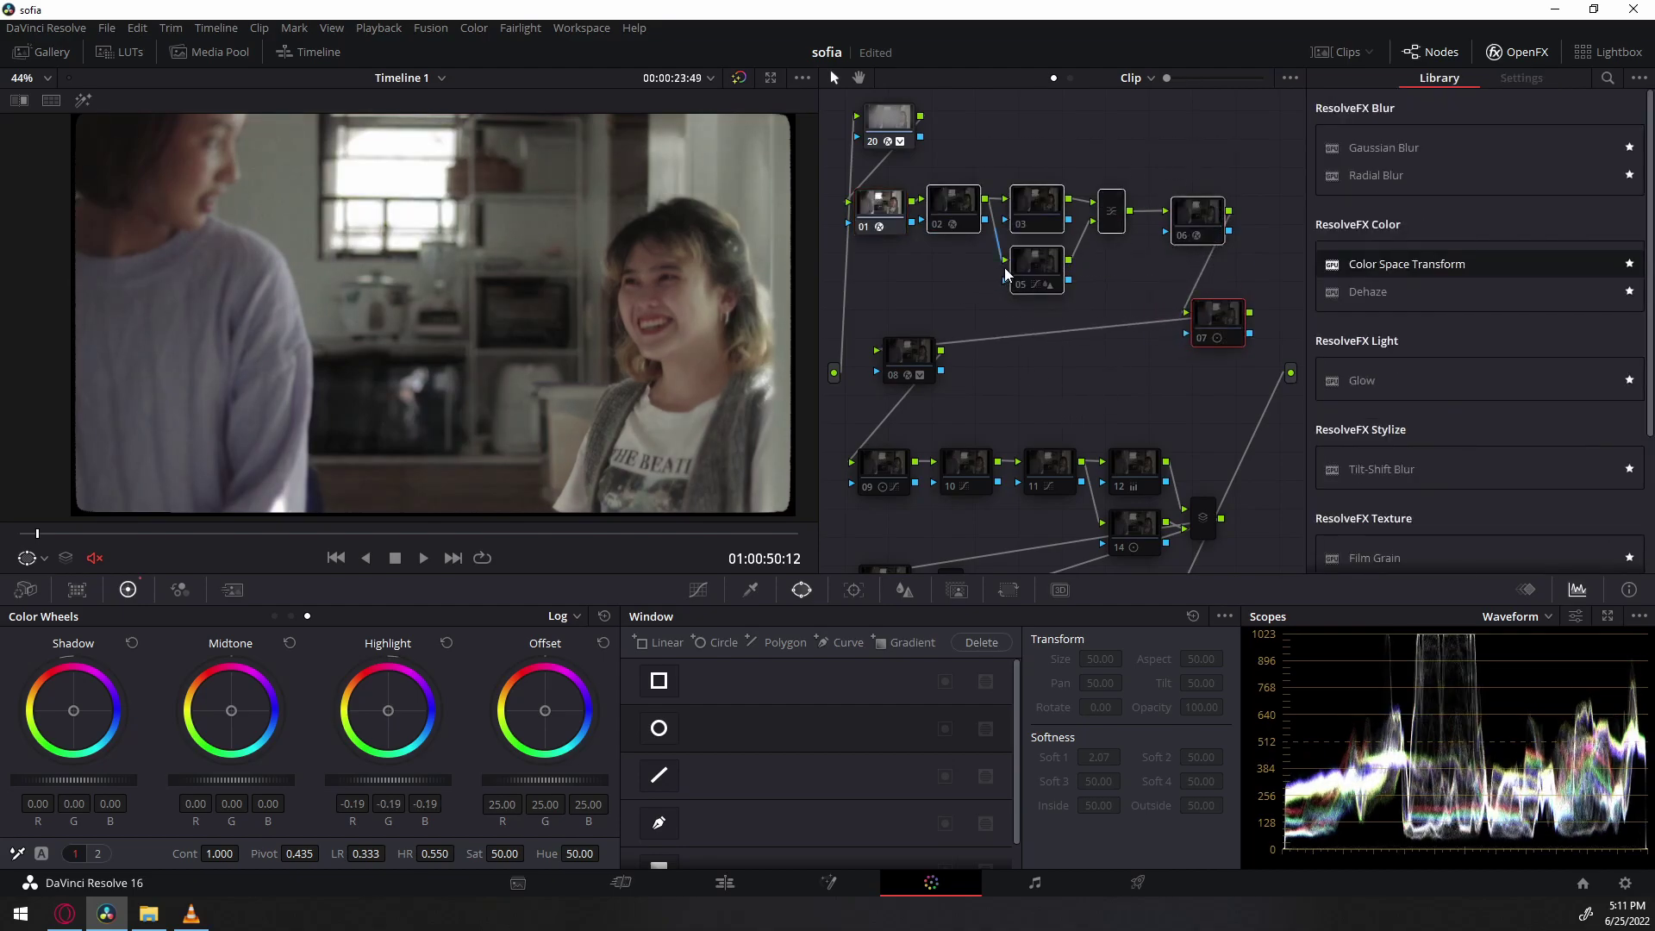
pyautogui.hotkey('ctrl', 'd')
pyautogui.hotkey('ctrl', 'd')
pyautogui.hotkey('ctrl', 'd')
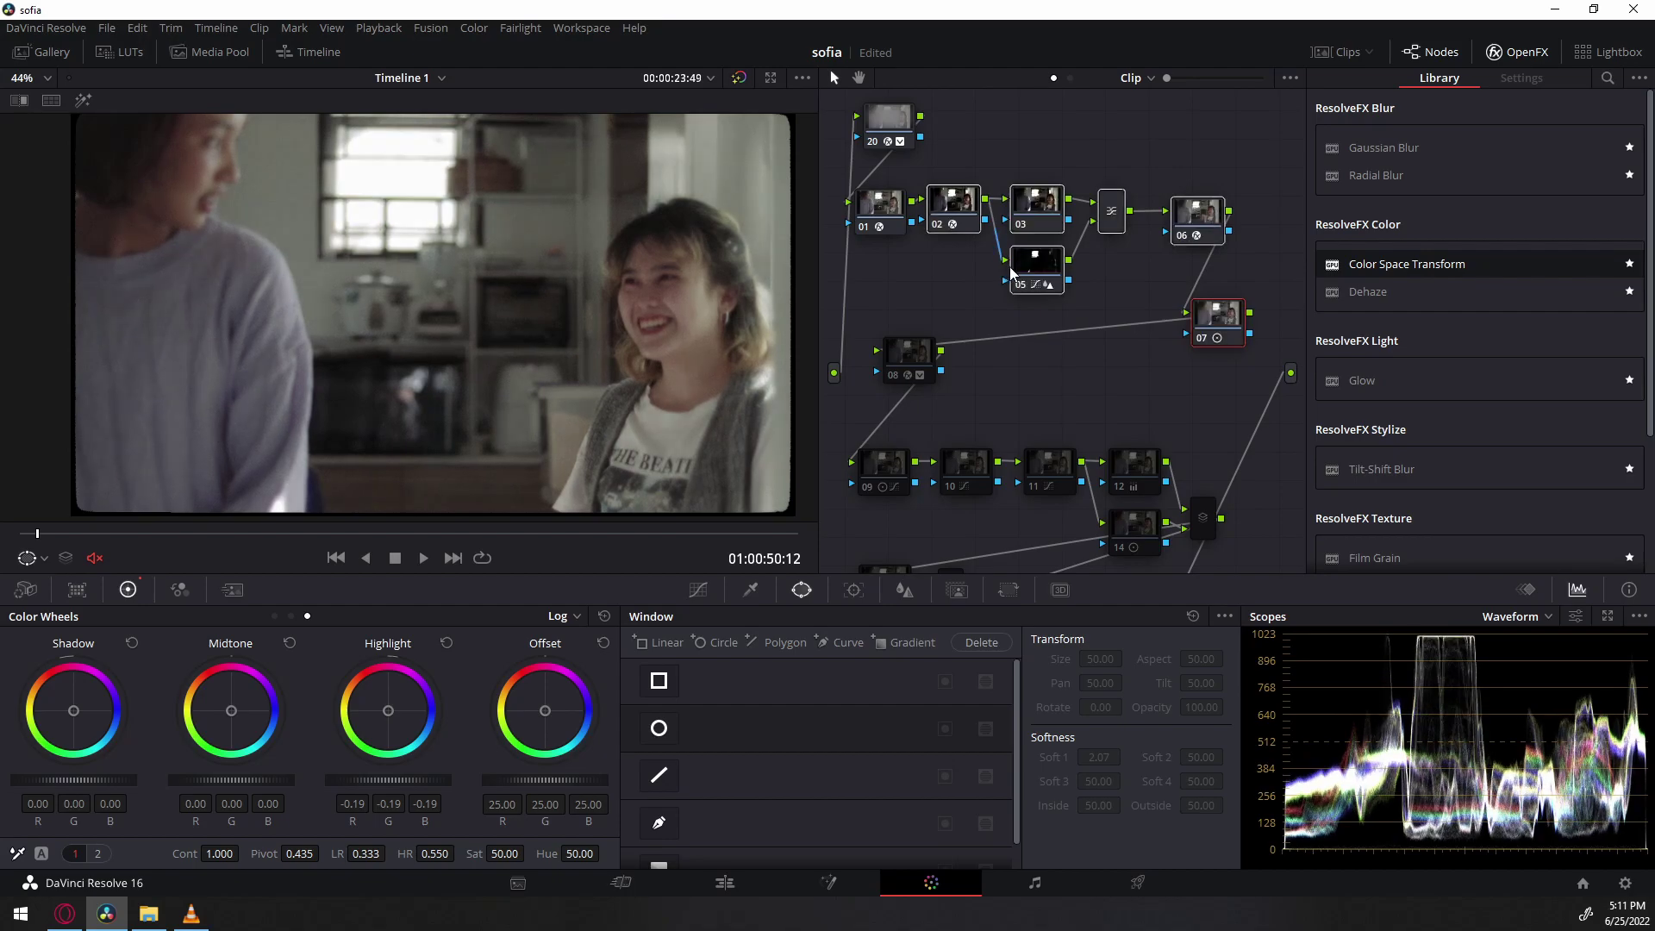
pyautogui.hotkey('ctrl', 'd')
pyautogui.click(1140, 386)
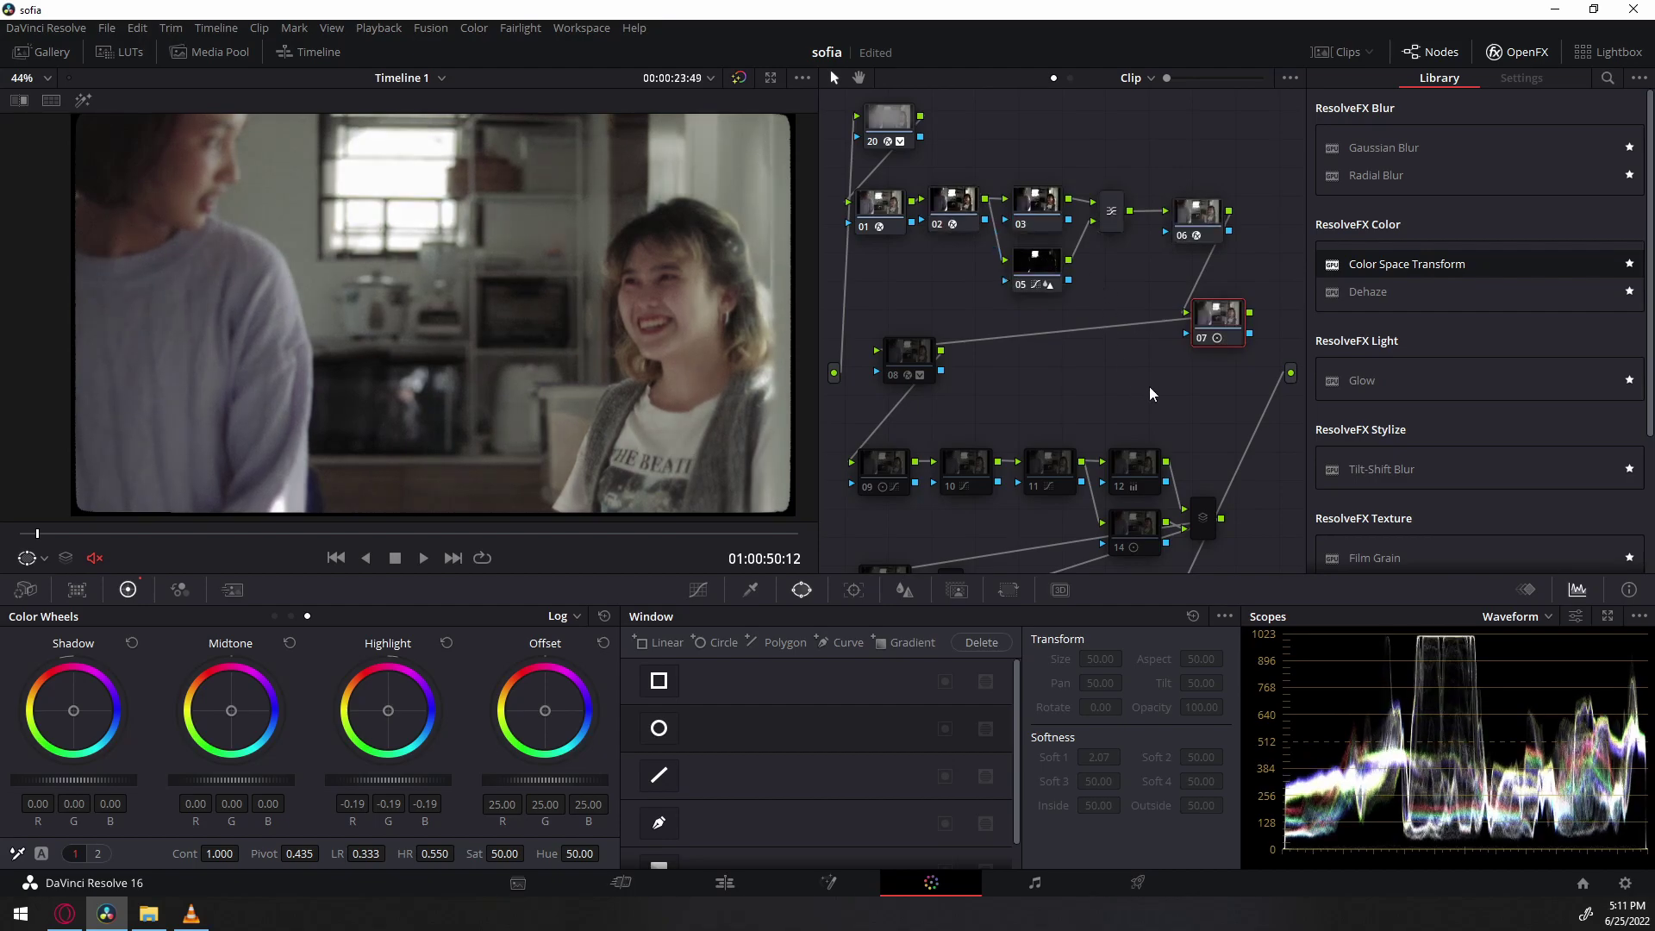
# Line up nodes 06 and 07 after the mixer, keep node 07 enabled and adjust its log highlight wheel.
pyautogui.moveTo(1219, 328); pyautogui.dragTo(1176, 215)
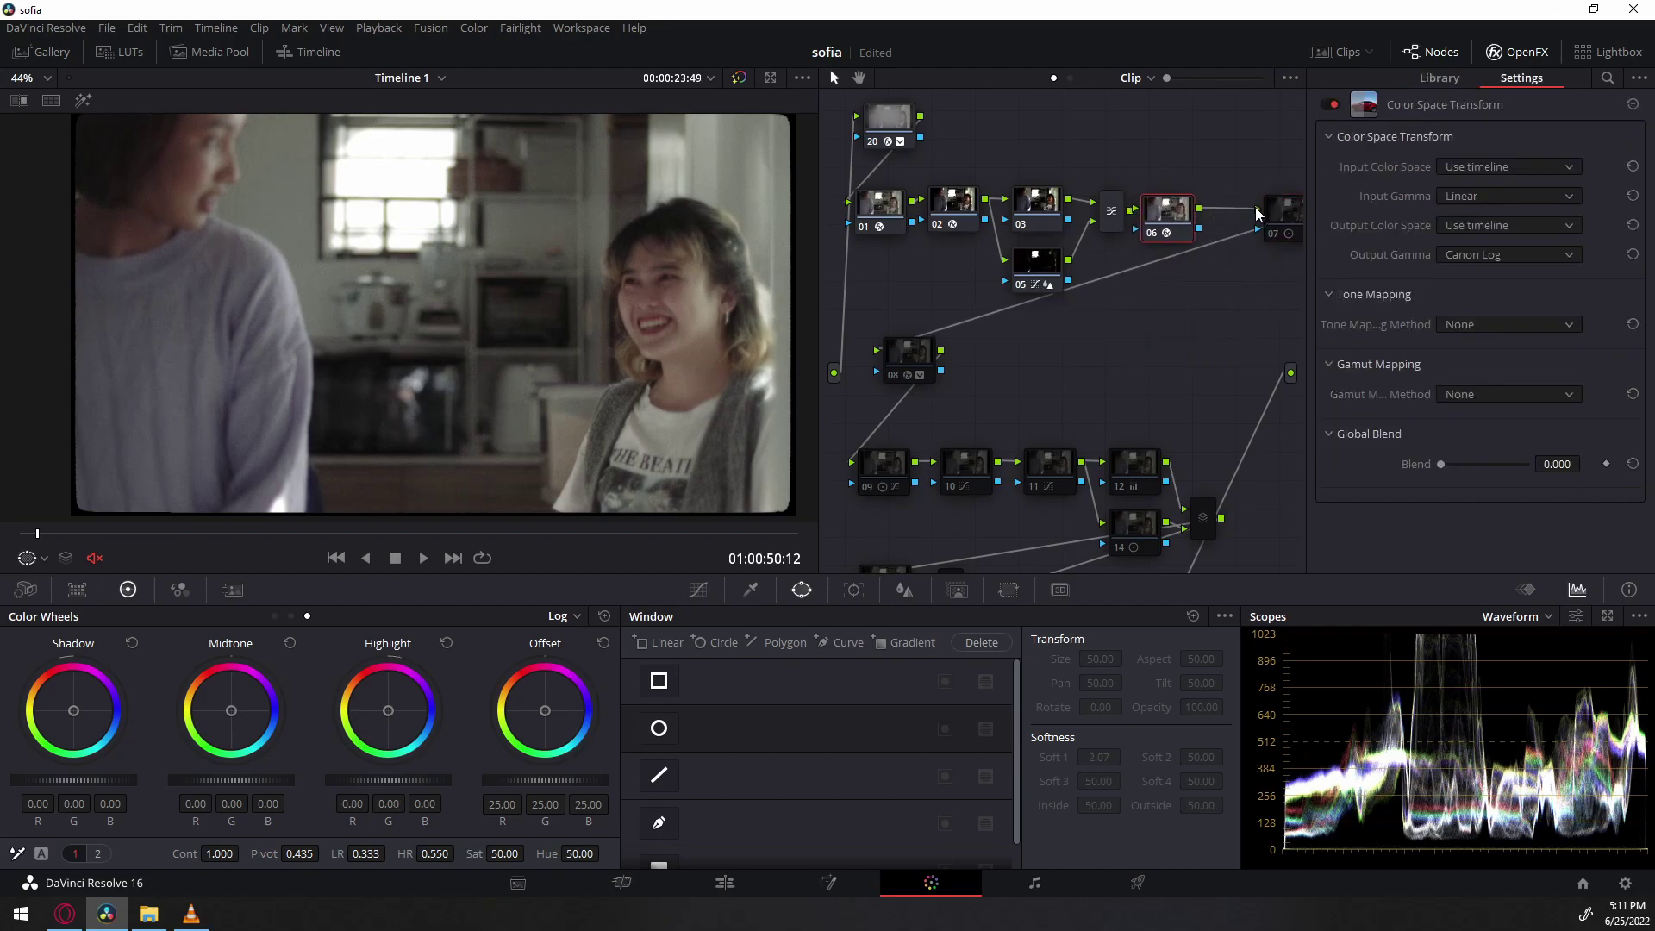
pyautogui.moveTo(1285, 215); pyautogui.dragTo(1253, 218)
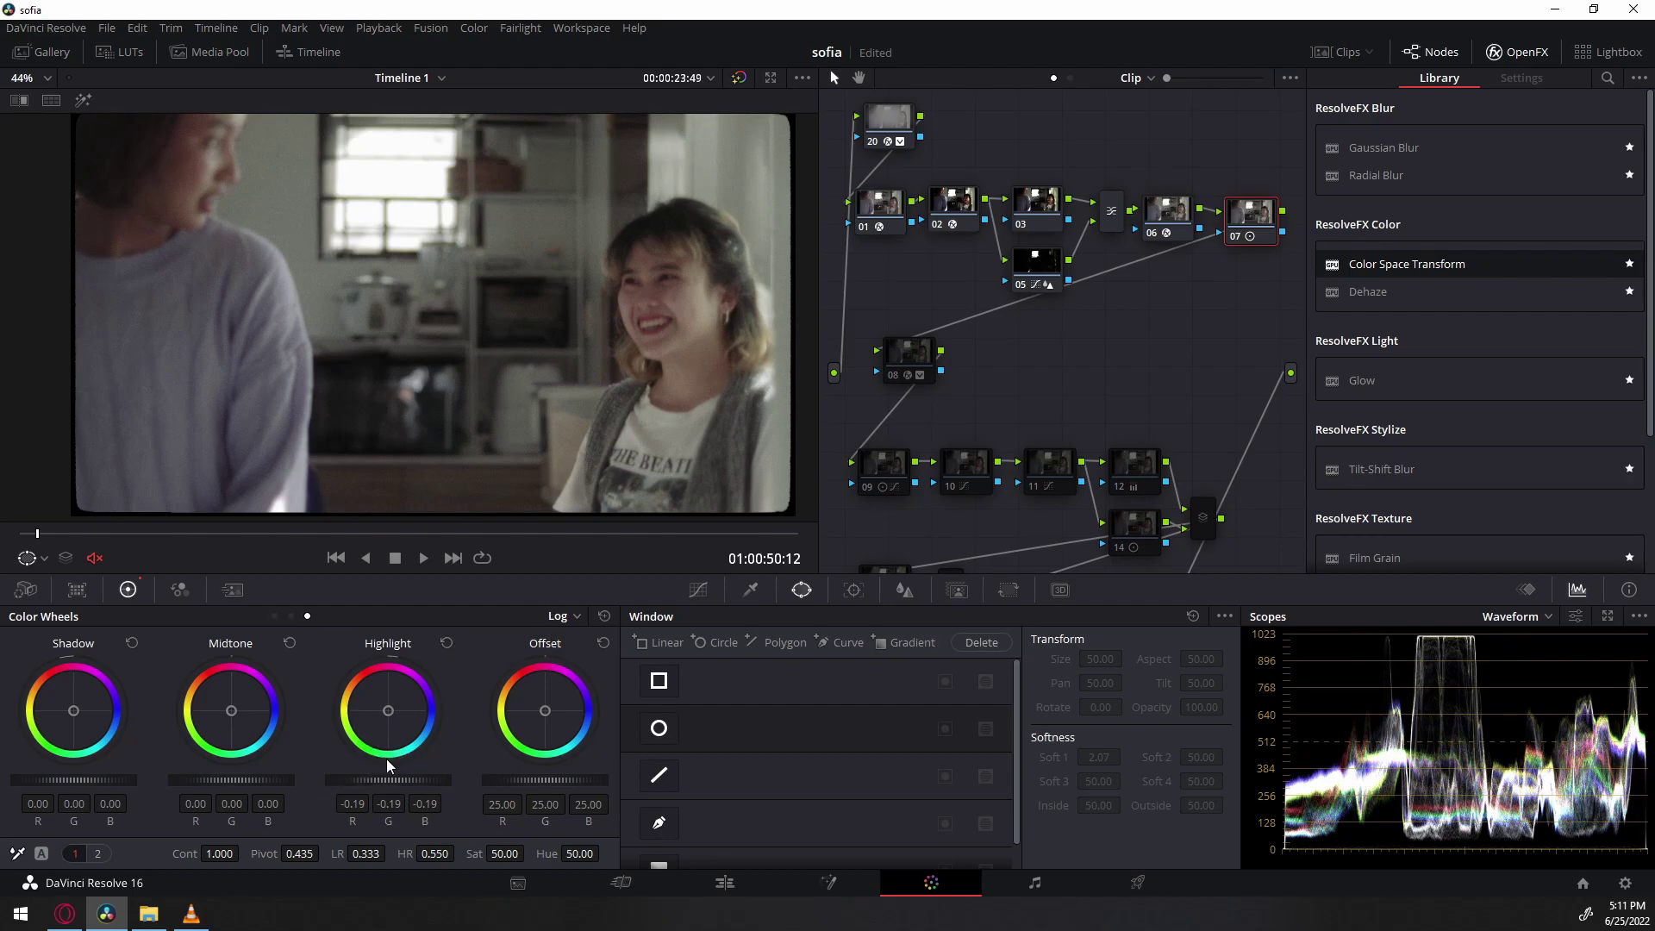
pyautogui.moveTo(390, 780); pyautogui.dragTo(380, 780)
# Move node 08 below node 07 and enable it to apply the vignette inside its circular window.
pyautogui.moveTo(907, 357); pyautogui.dragTo(1201, 315)
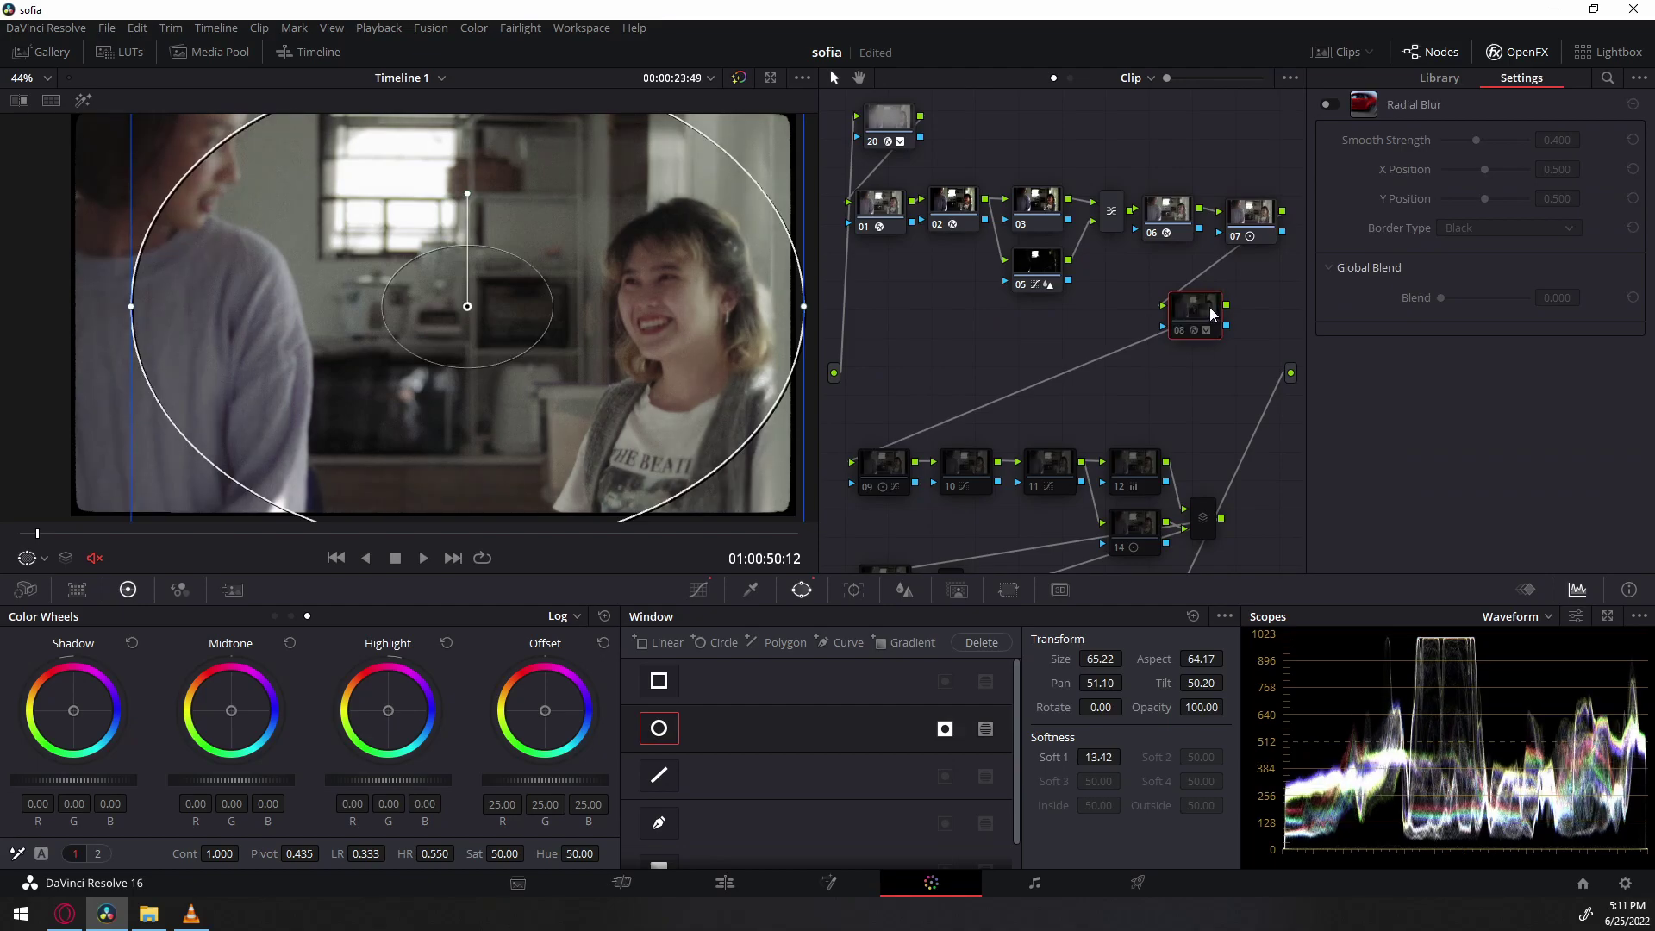
pyautogui.scroll(-1, 650, 347)
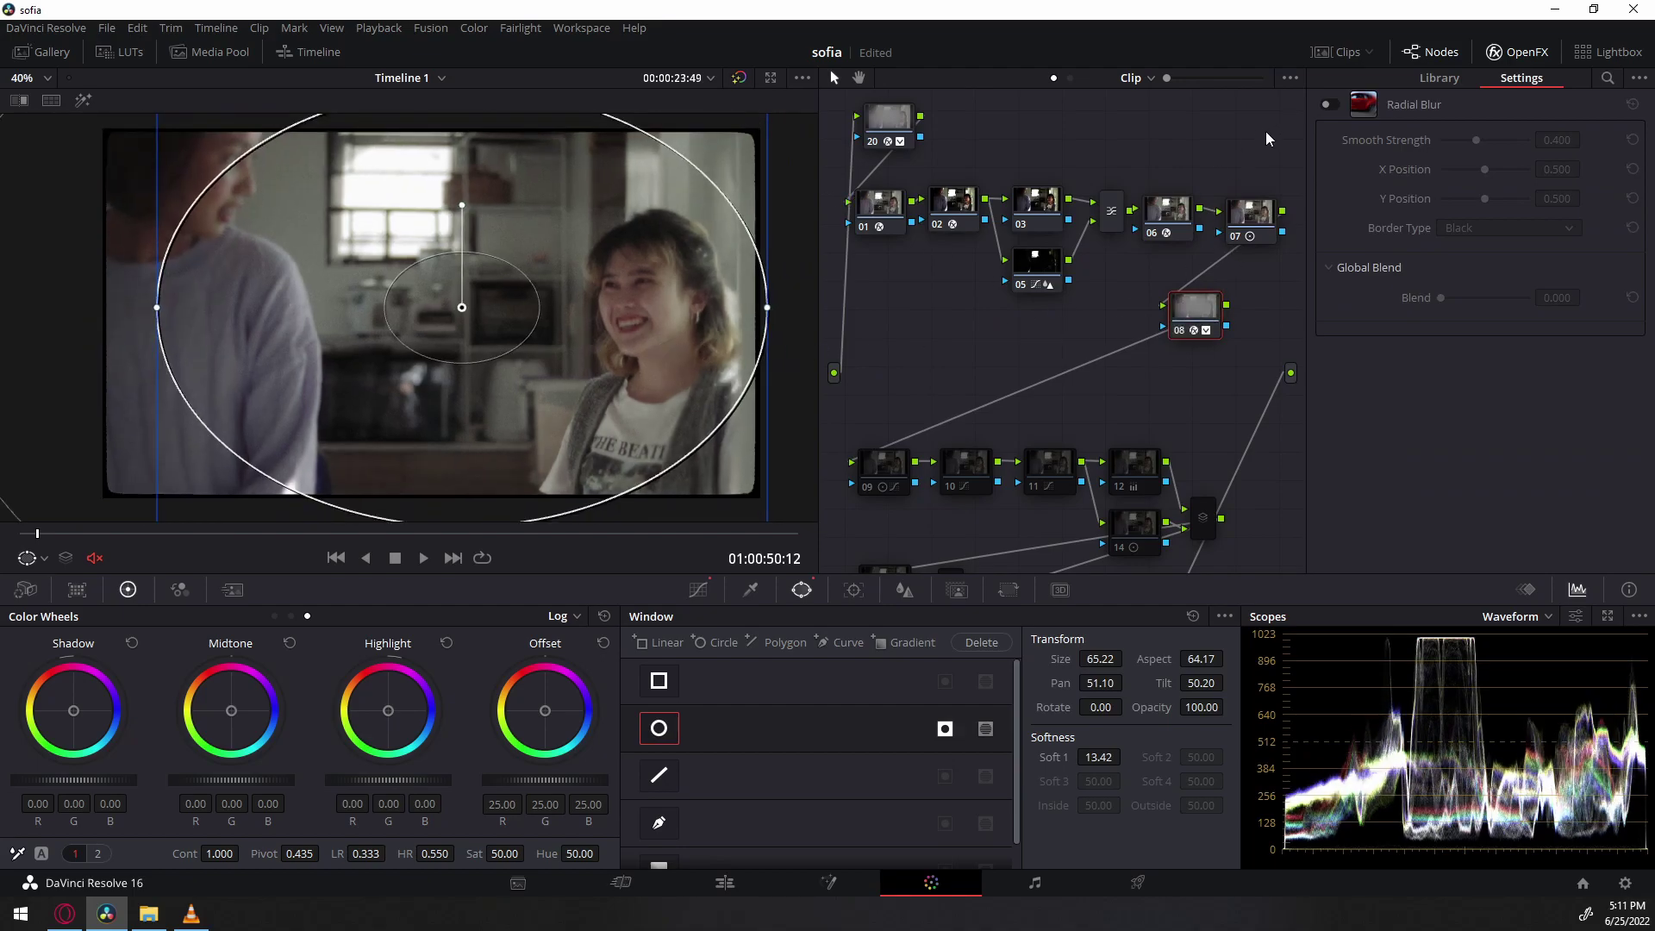
pyautogui.hotkey('alt', 'shift', ';')
pyautogui.hotkey('alt', 'shift', ';')
# Enable node 09 at the start of the lower row to add its contrast and curve adjustment.
pyautogui.scroll(-4, 939, 369)
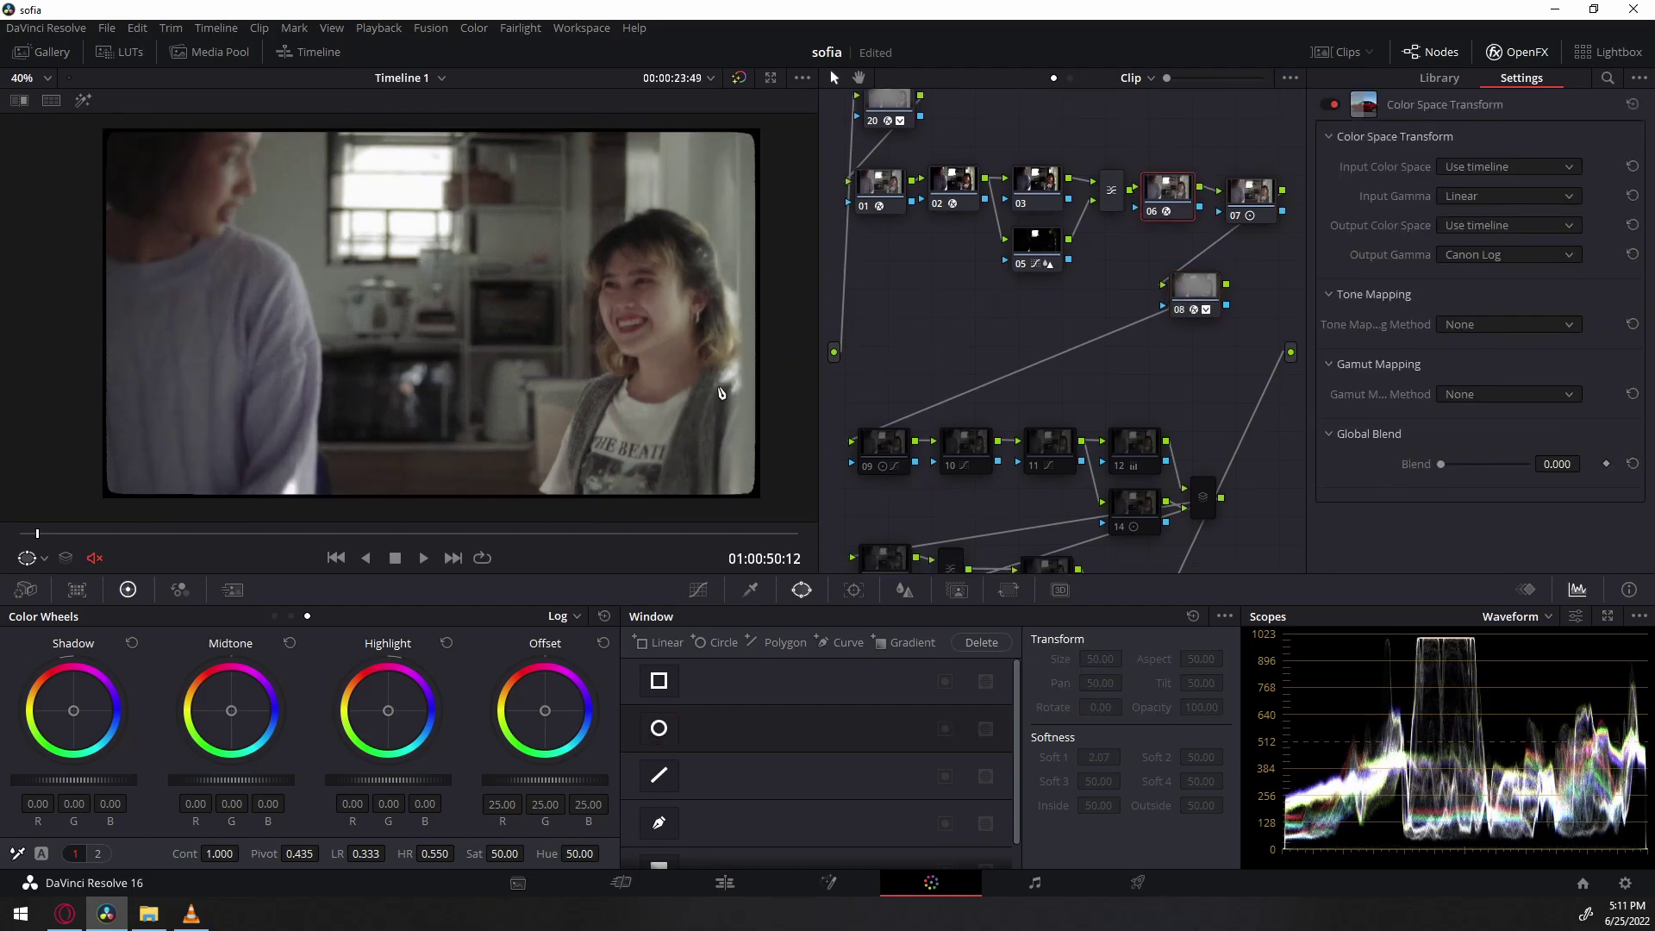
pyautogui.scroll(-1, 919, 396)
pyautogui.click(894, 377)
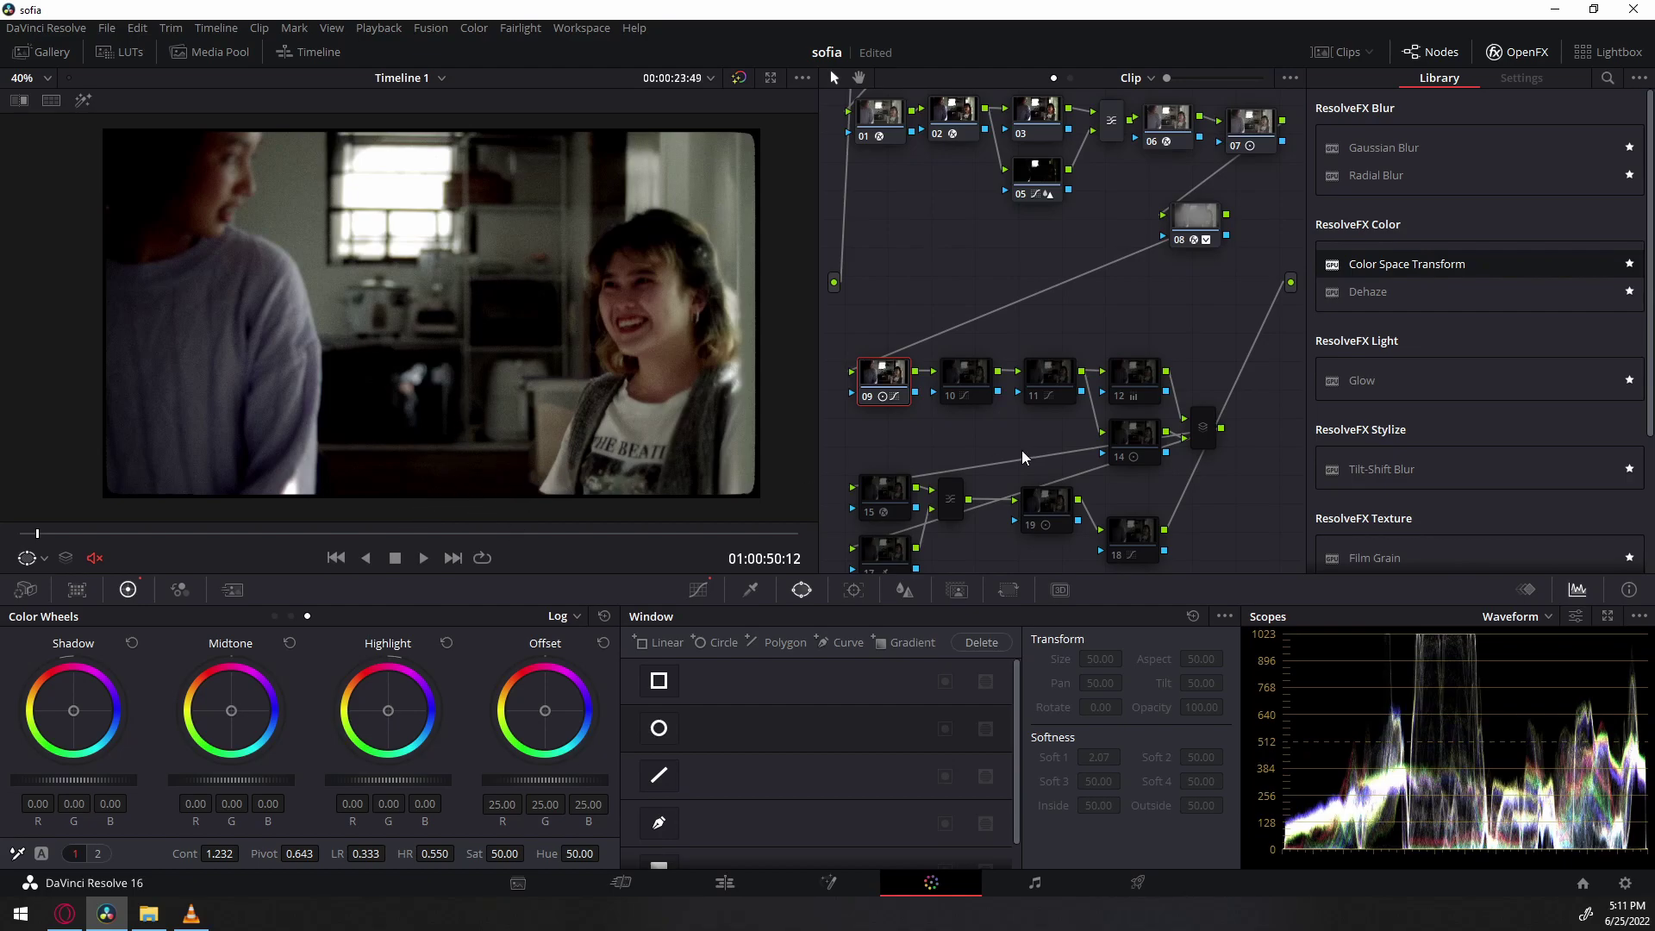
# Enable node 10 beside node 09 and set its soft clip to low soft 57.4 and high soft 50.4.
pyautogui.click(988, 371)
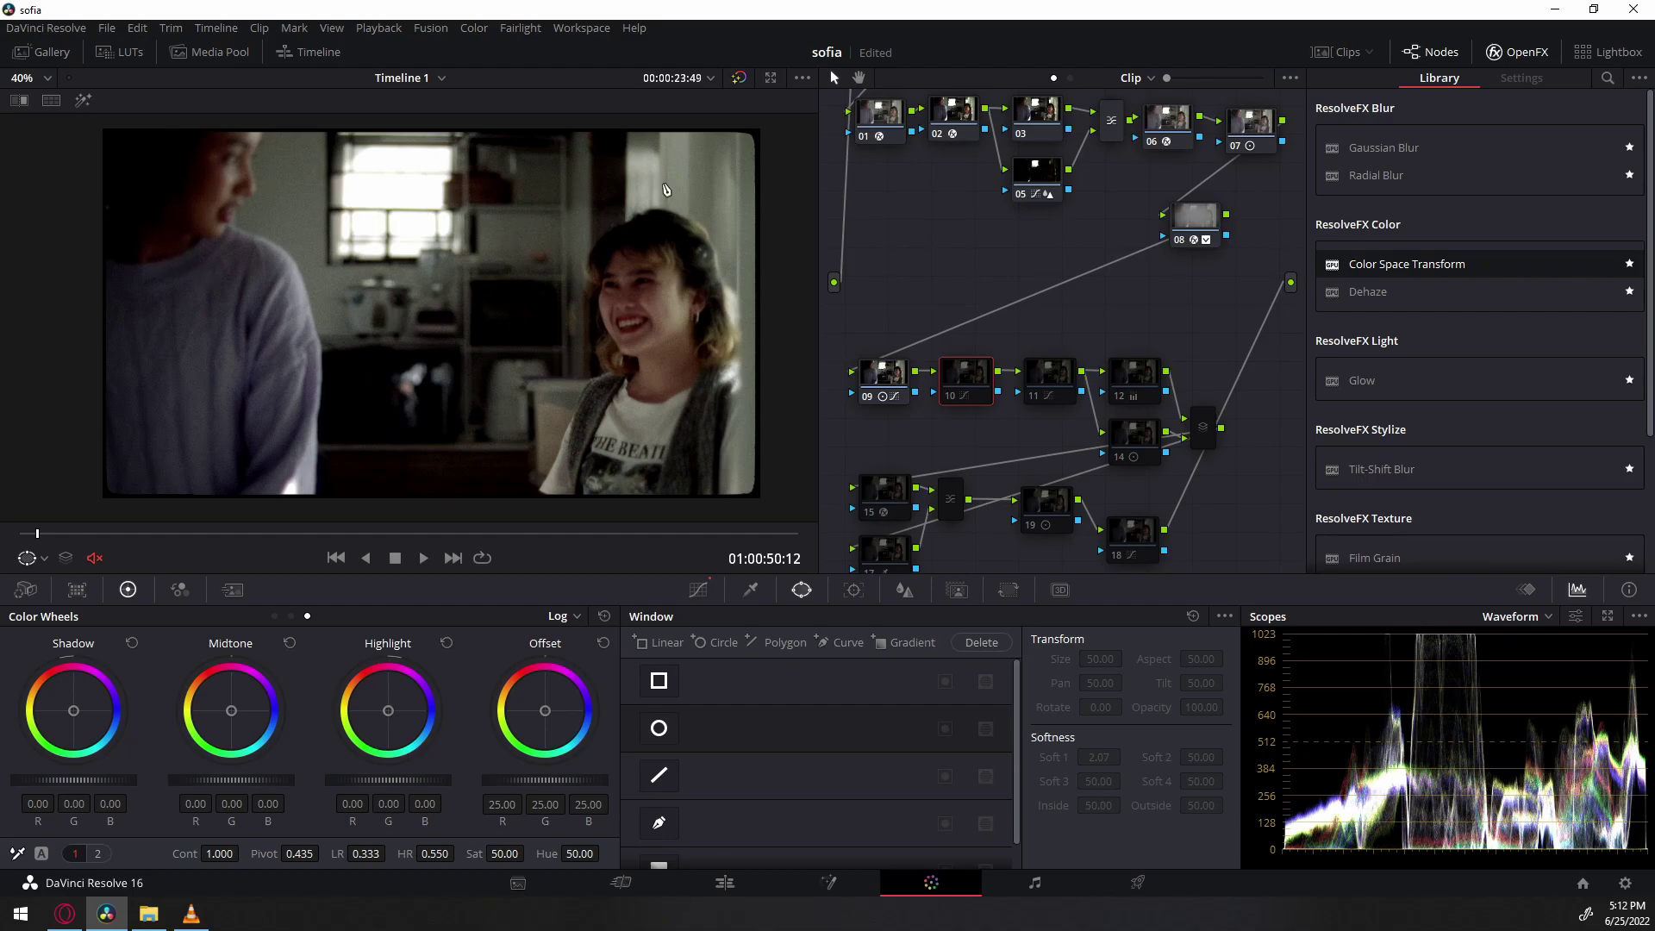
pyautogui.moveTo(989, 380); pyautogui.dragTo(974, 390)
pyautogui.click(698, 589)
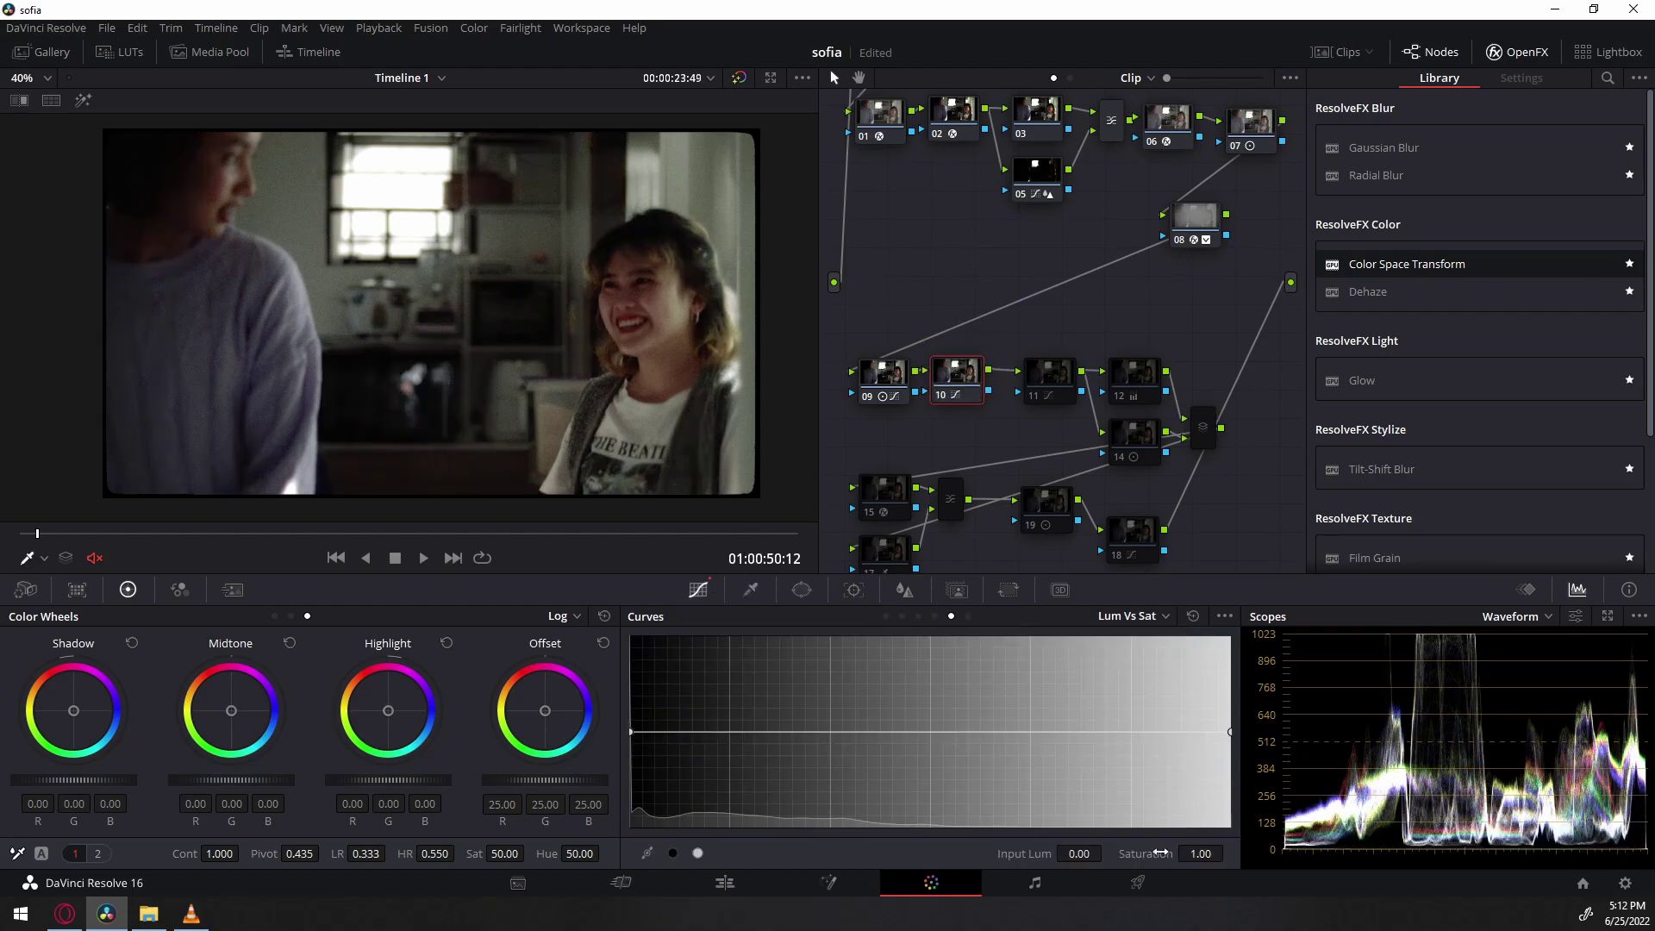
pyautogui.click(885, 616)
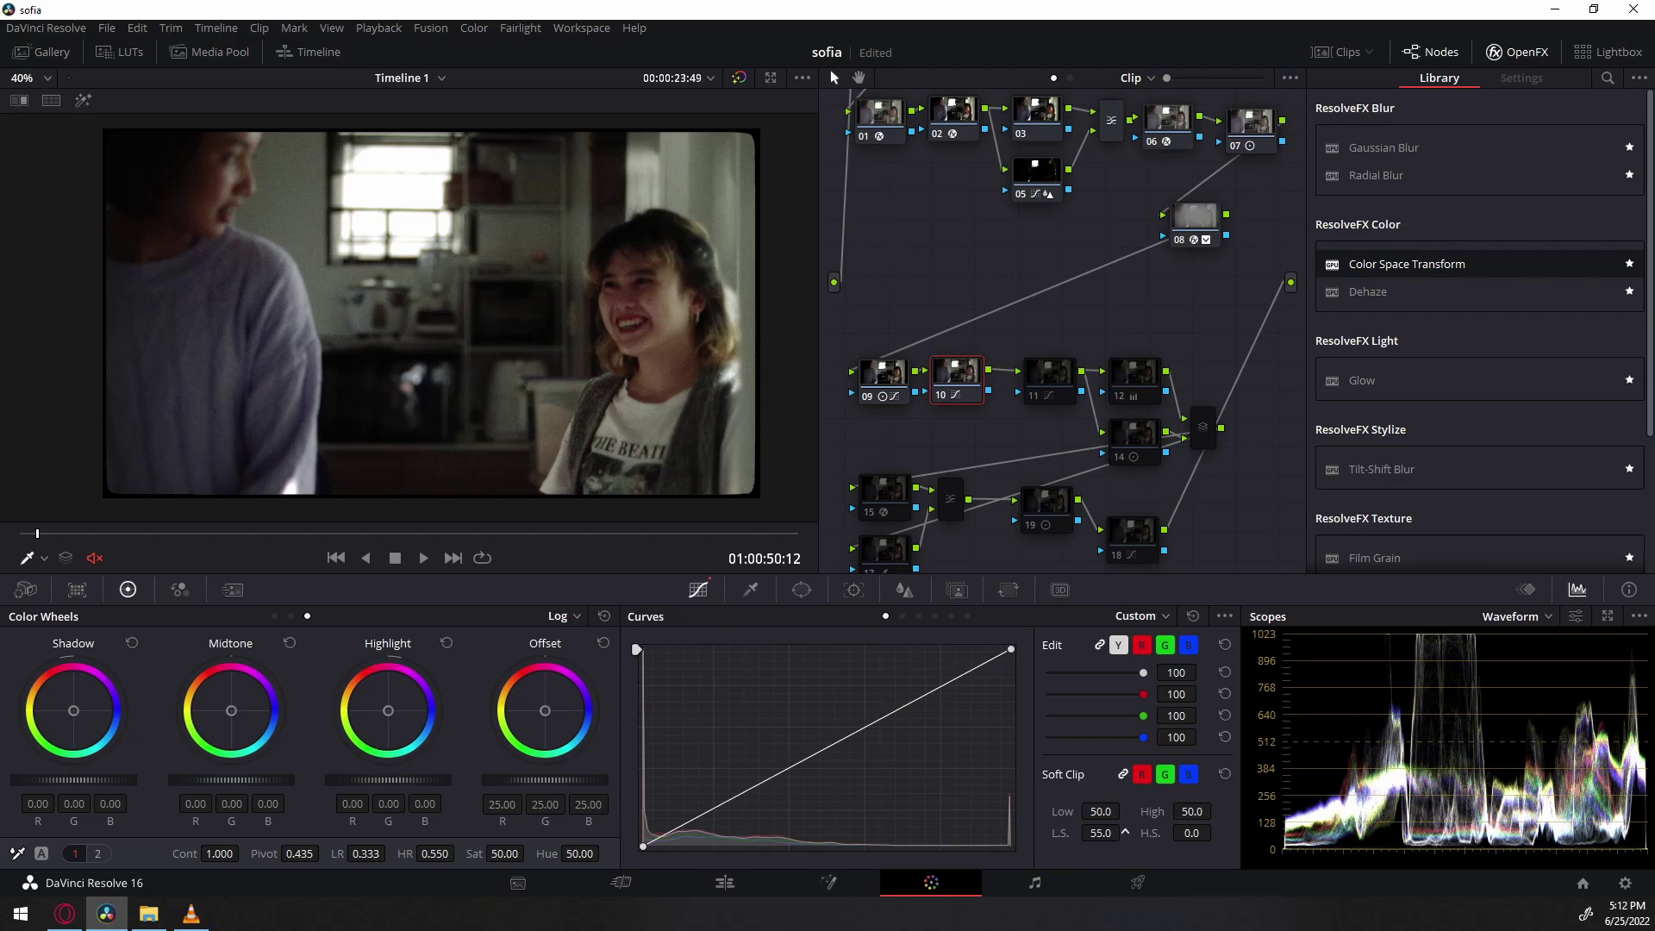
pyautogui.moveTo(1093, 833); pyautogui.dragTo(1088, 833)
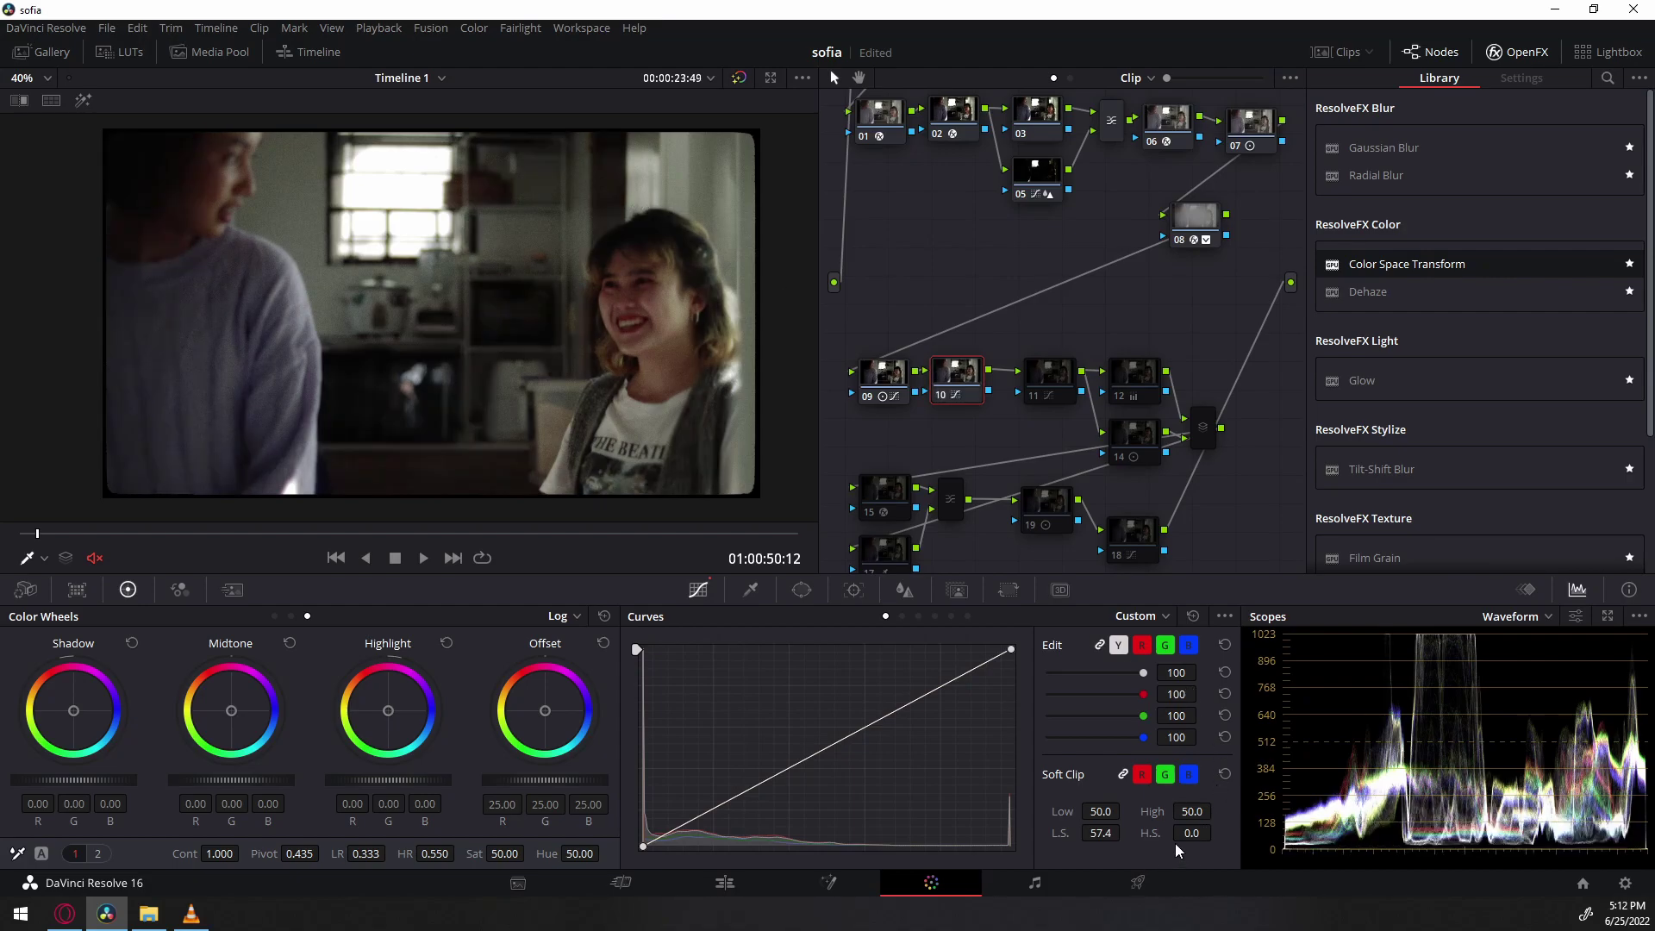
pyautogui.moveTo(1216, 833); pyautogui.dragTo(1242, 832)
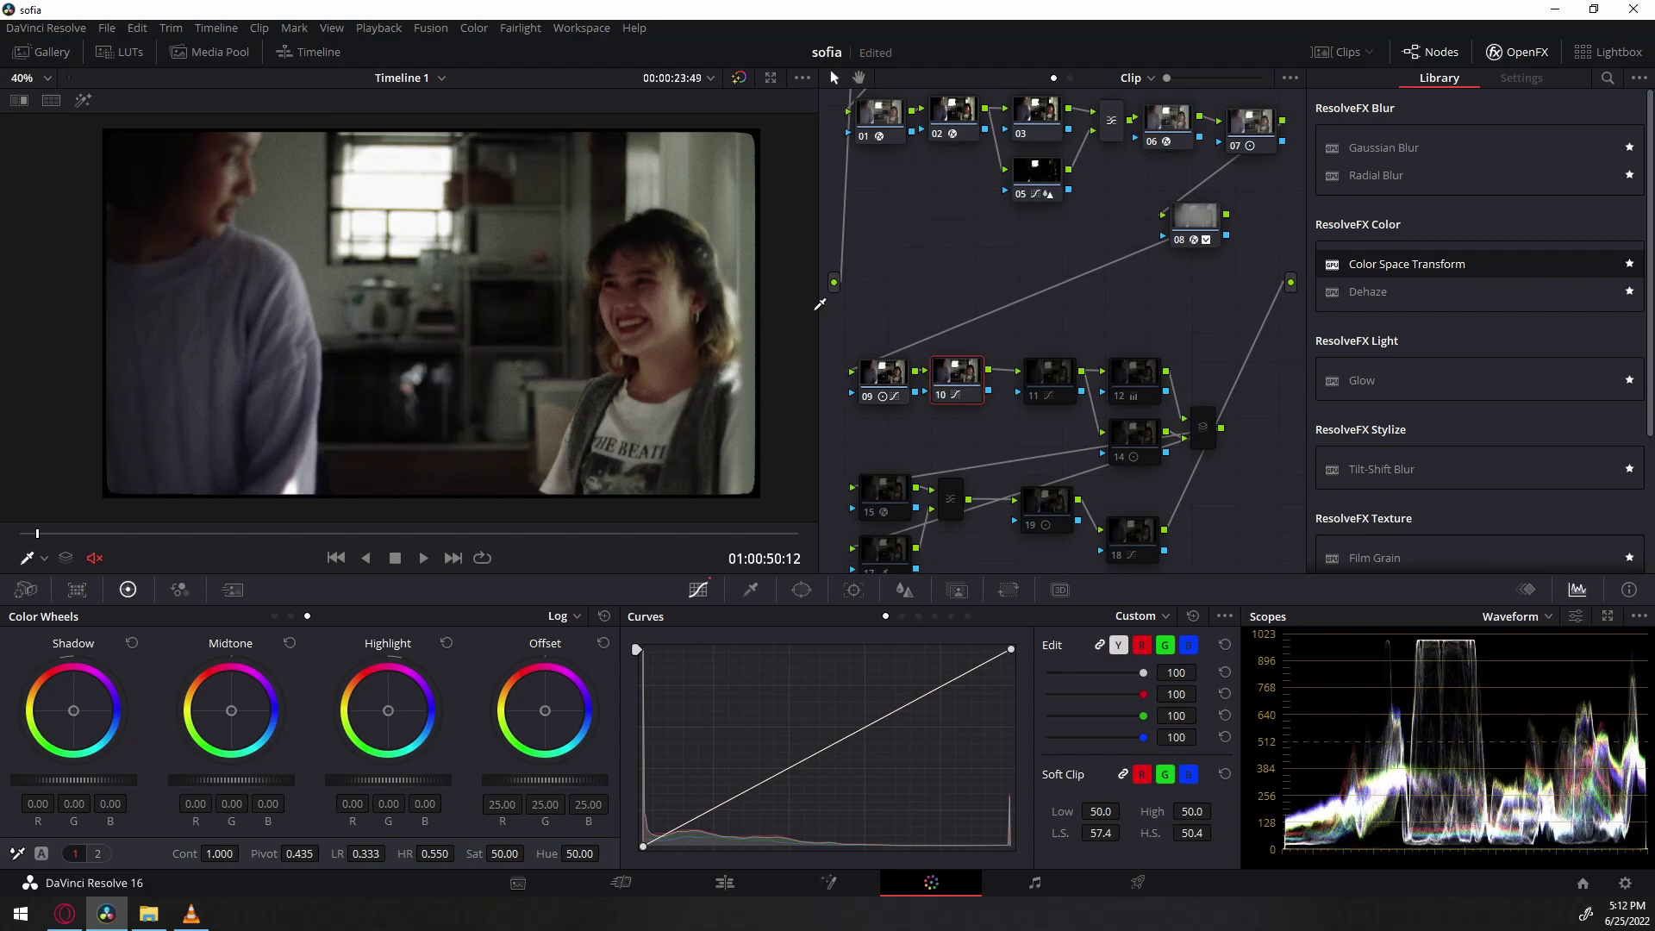
# Enable node 11 beside node 10 and lower the bright end of its Lum Vs Sat curve to saturation 0.95.
pyautogui.click(1032, 372)
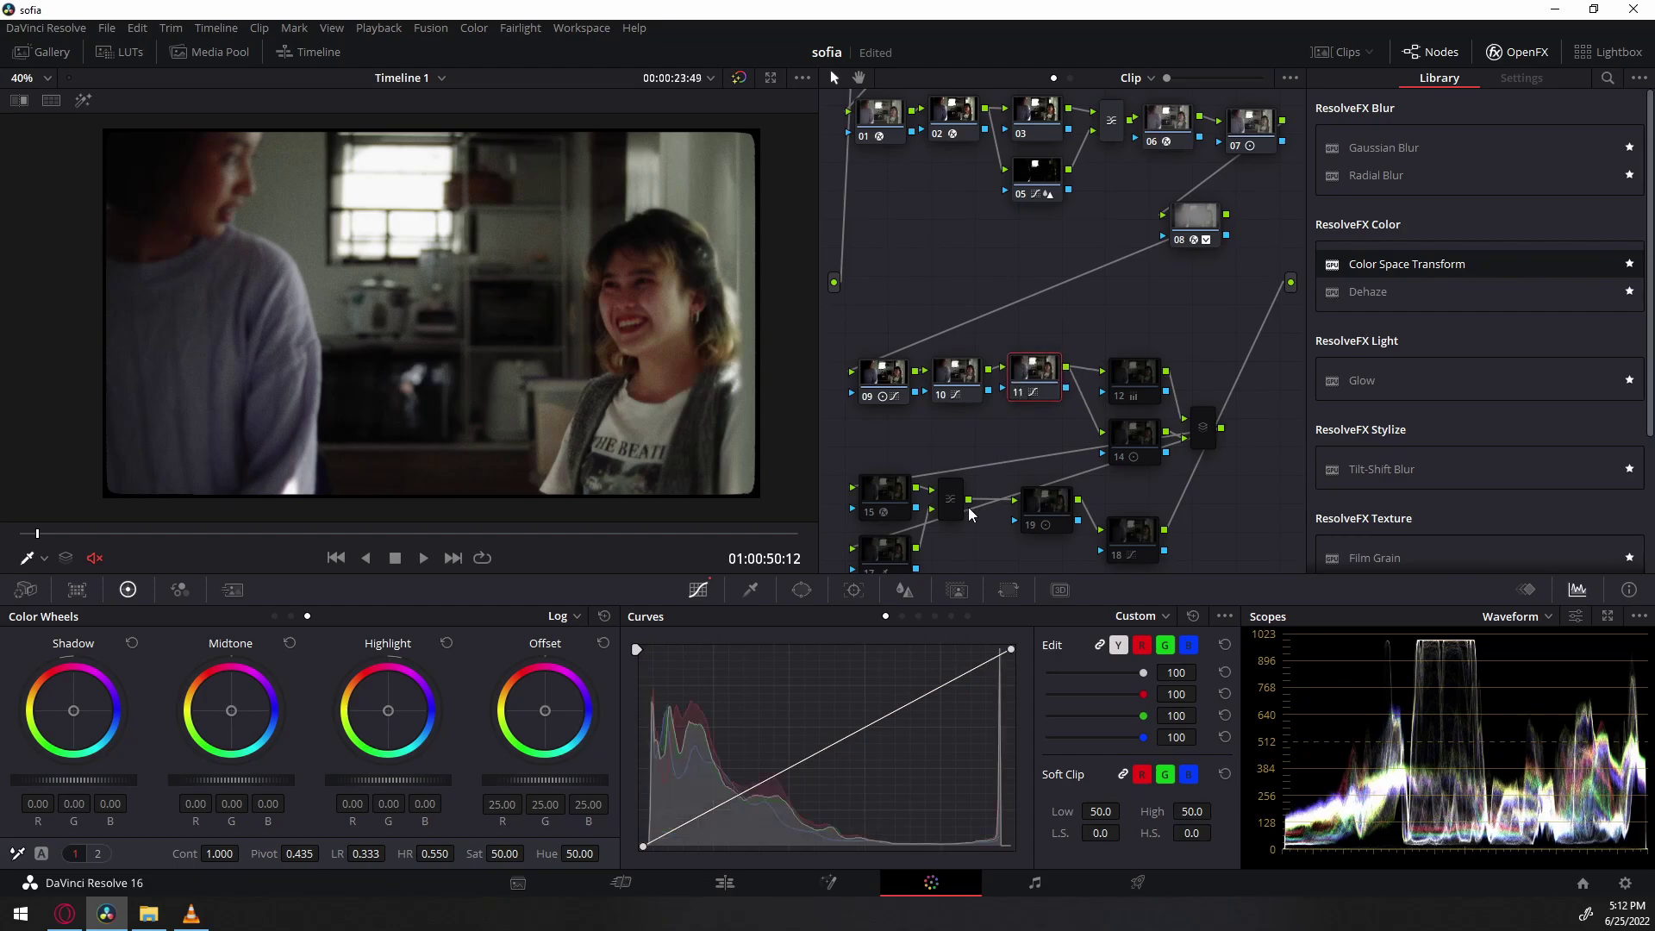
pyautogui.click(952, 615)
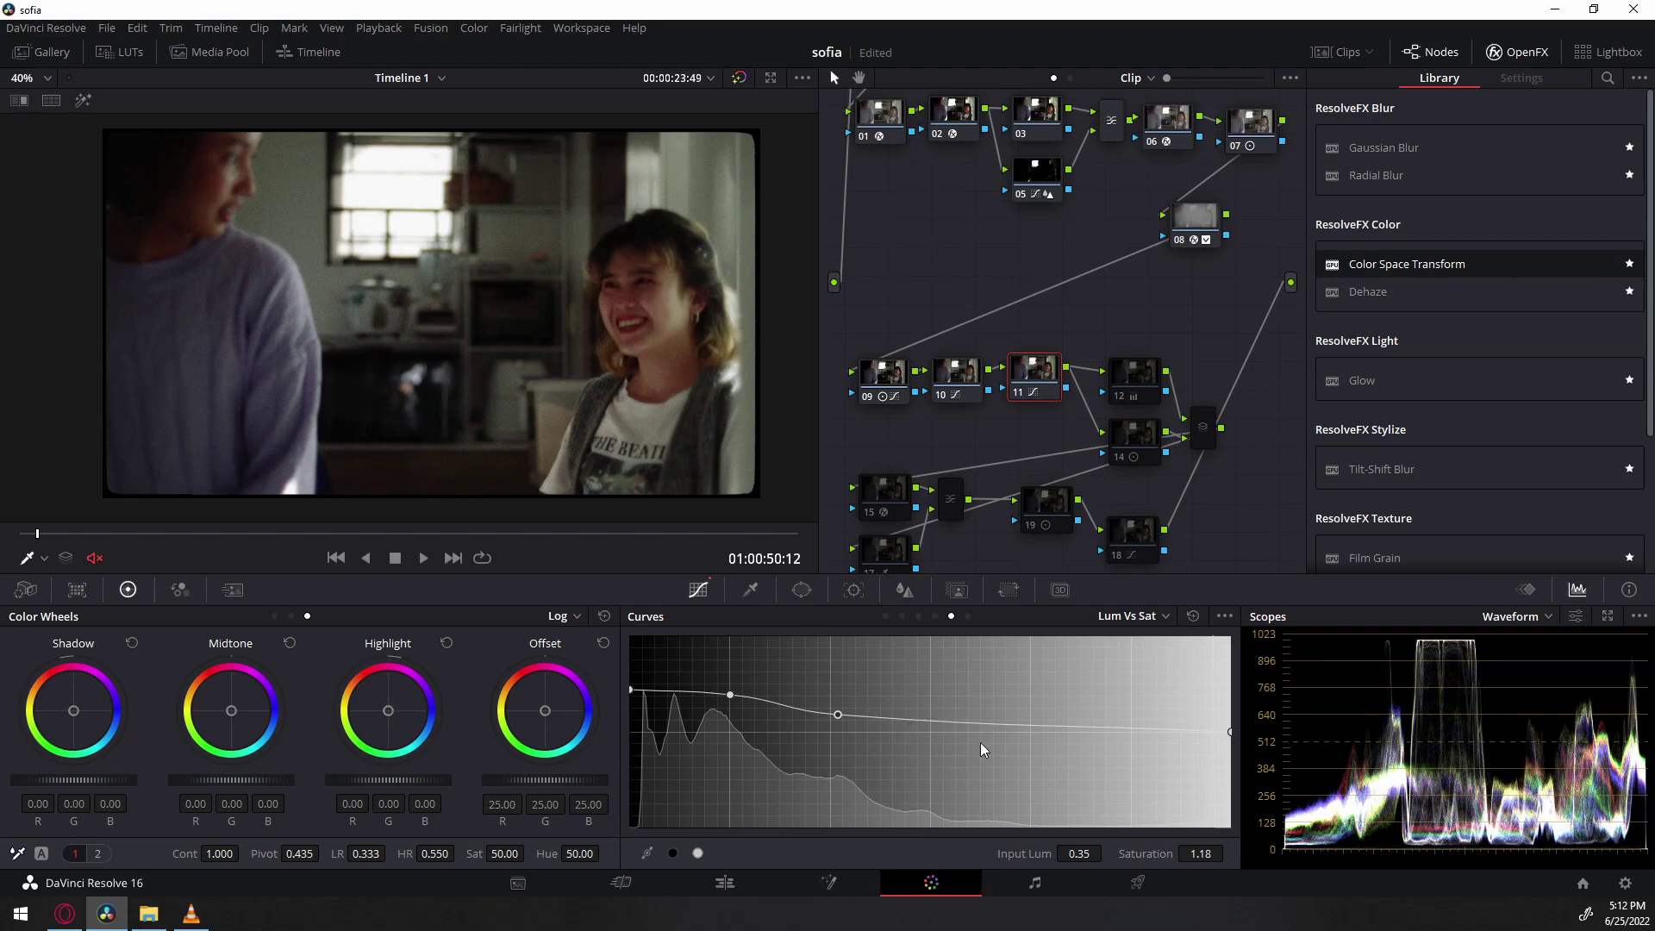
pyautogui.moveTo(1238, 750); pyautogui.dragTo(1238, 757)
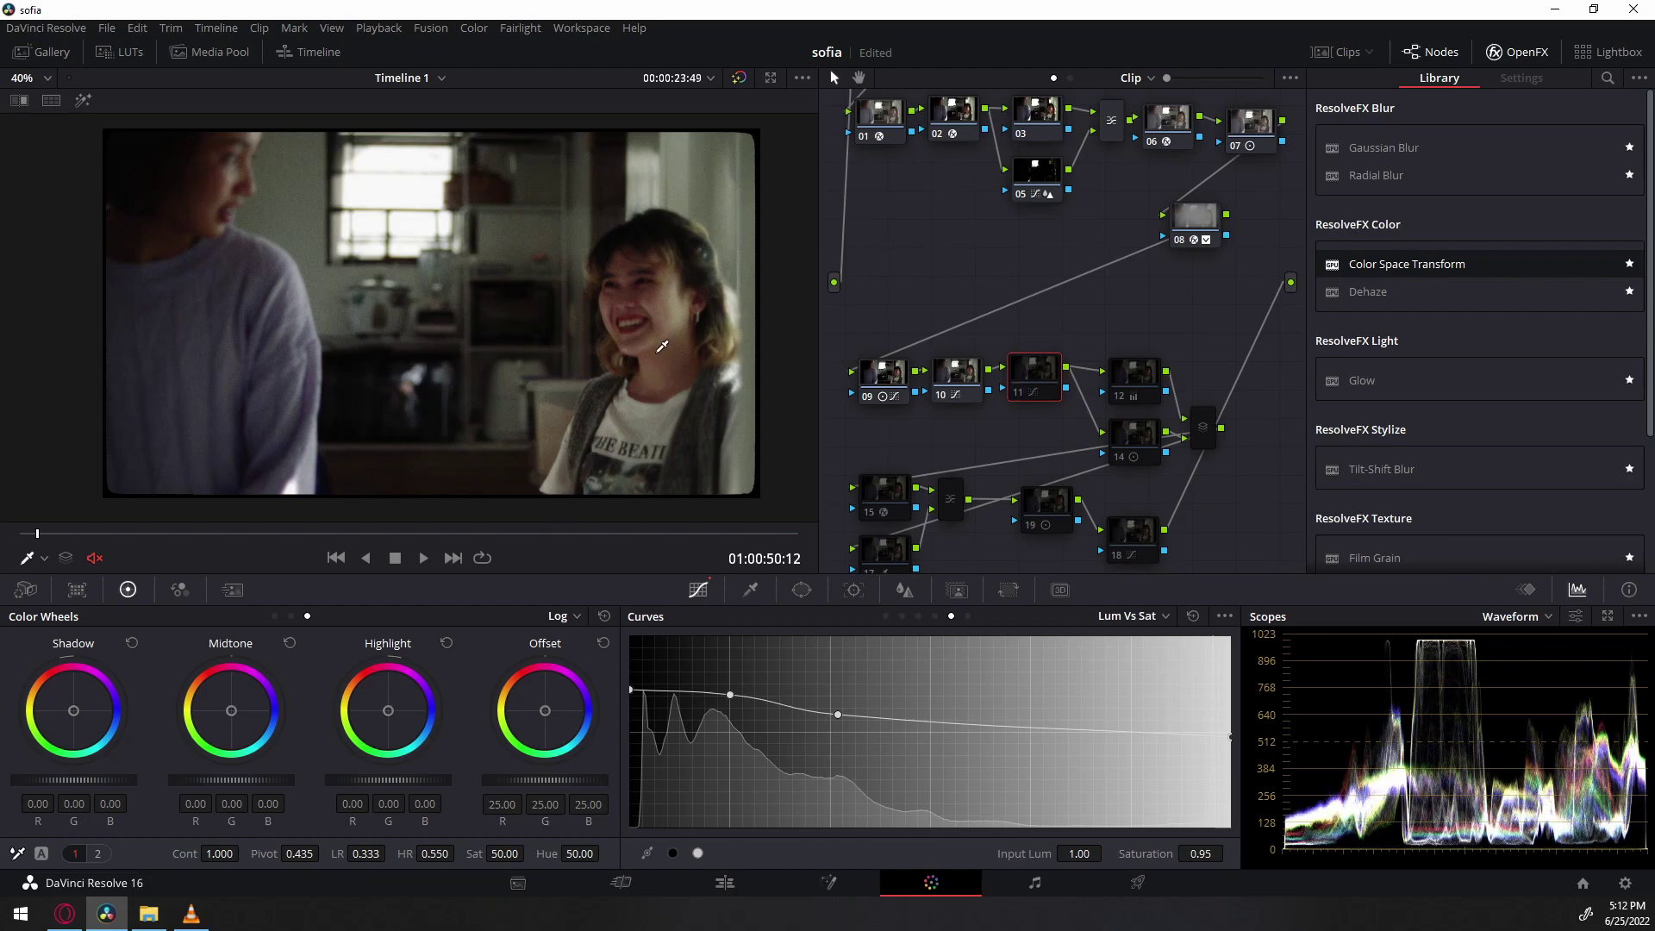
# Move nodes 12 and 14 up together, enable both, and show node 12's color balance in the primaries wheels.
pyautogui.click(1134, 373)
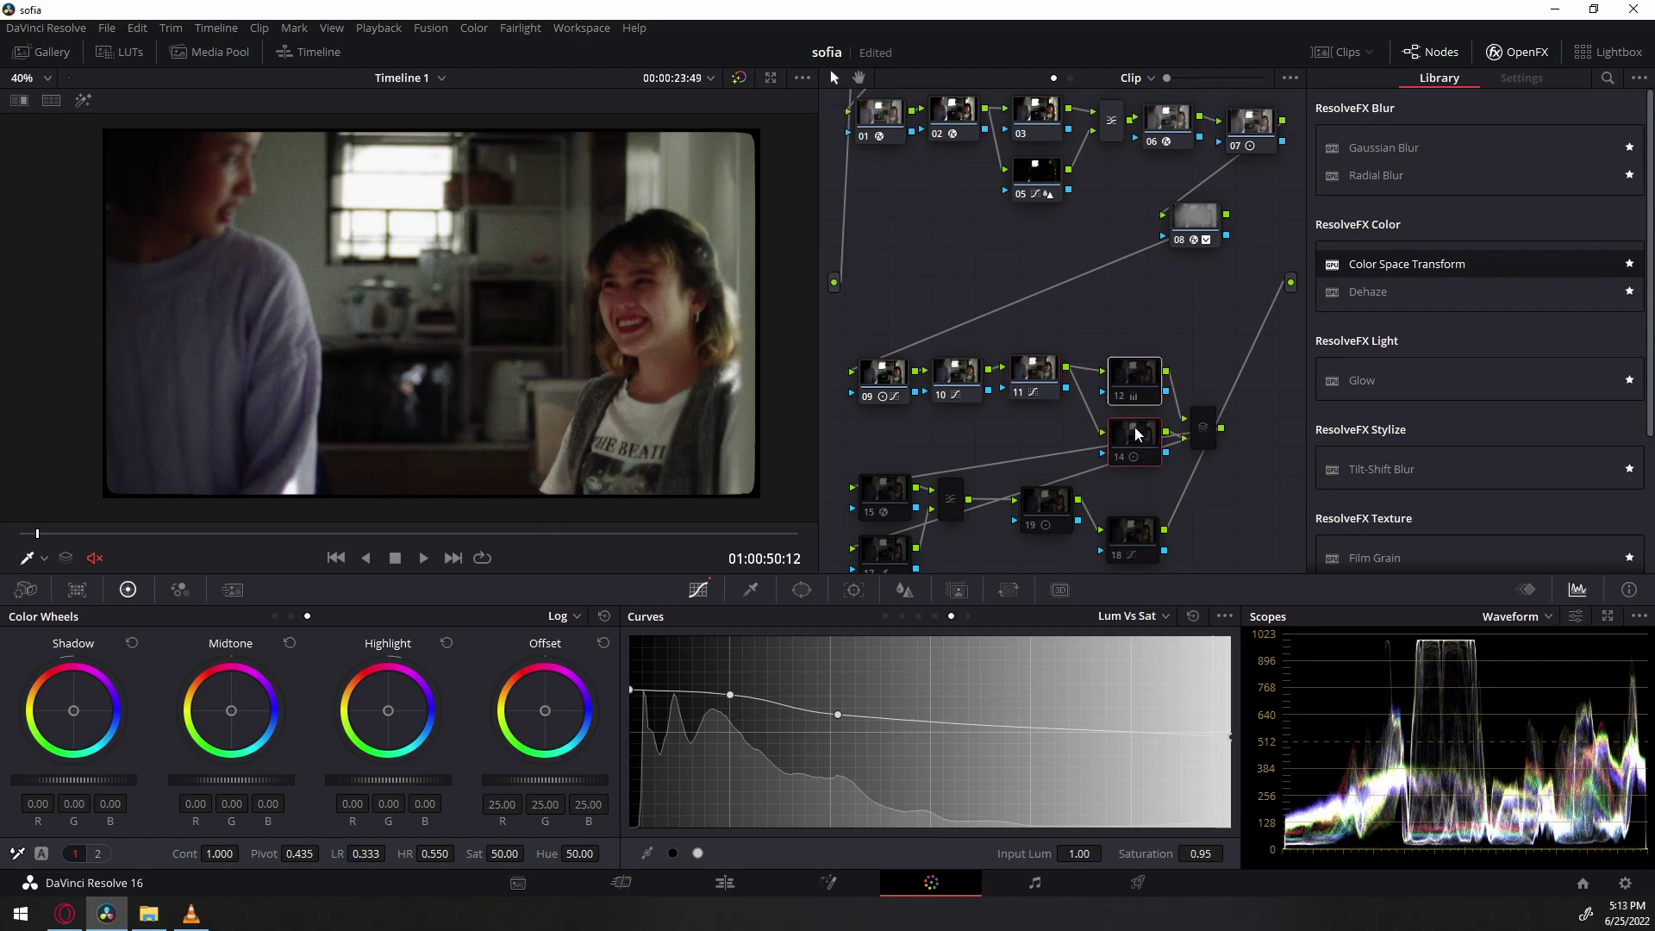
pyautogui.moveTo(1129, 378); pyautogui.dragTo(1118, 353)
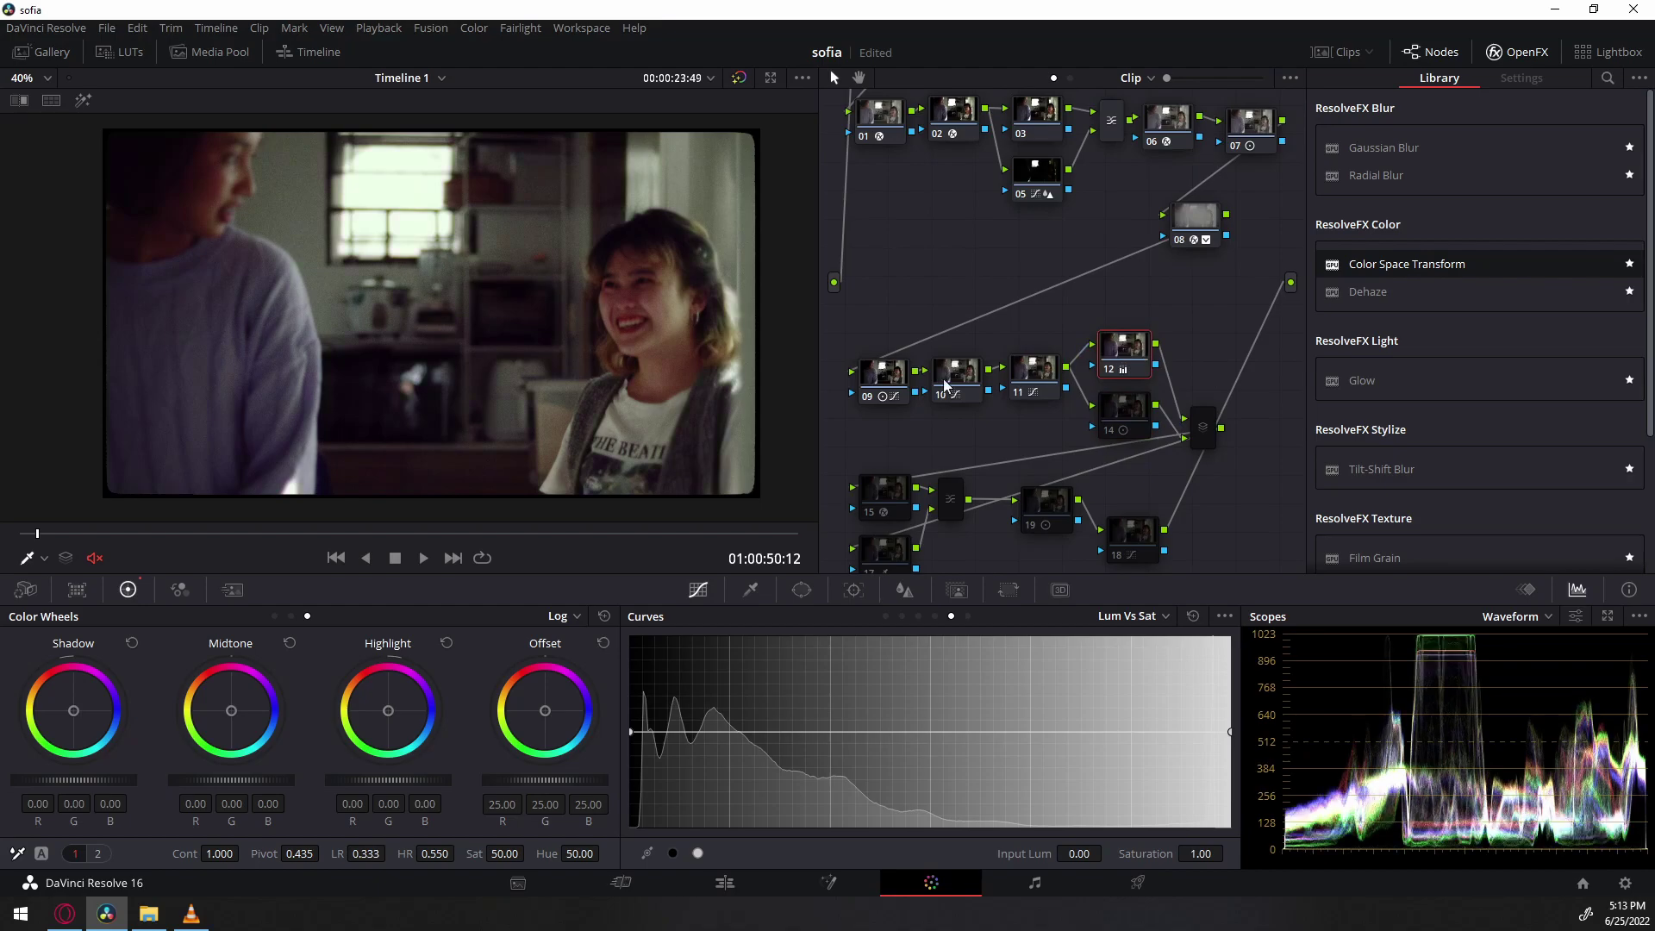
pyautogui.click(274, 616)
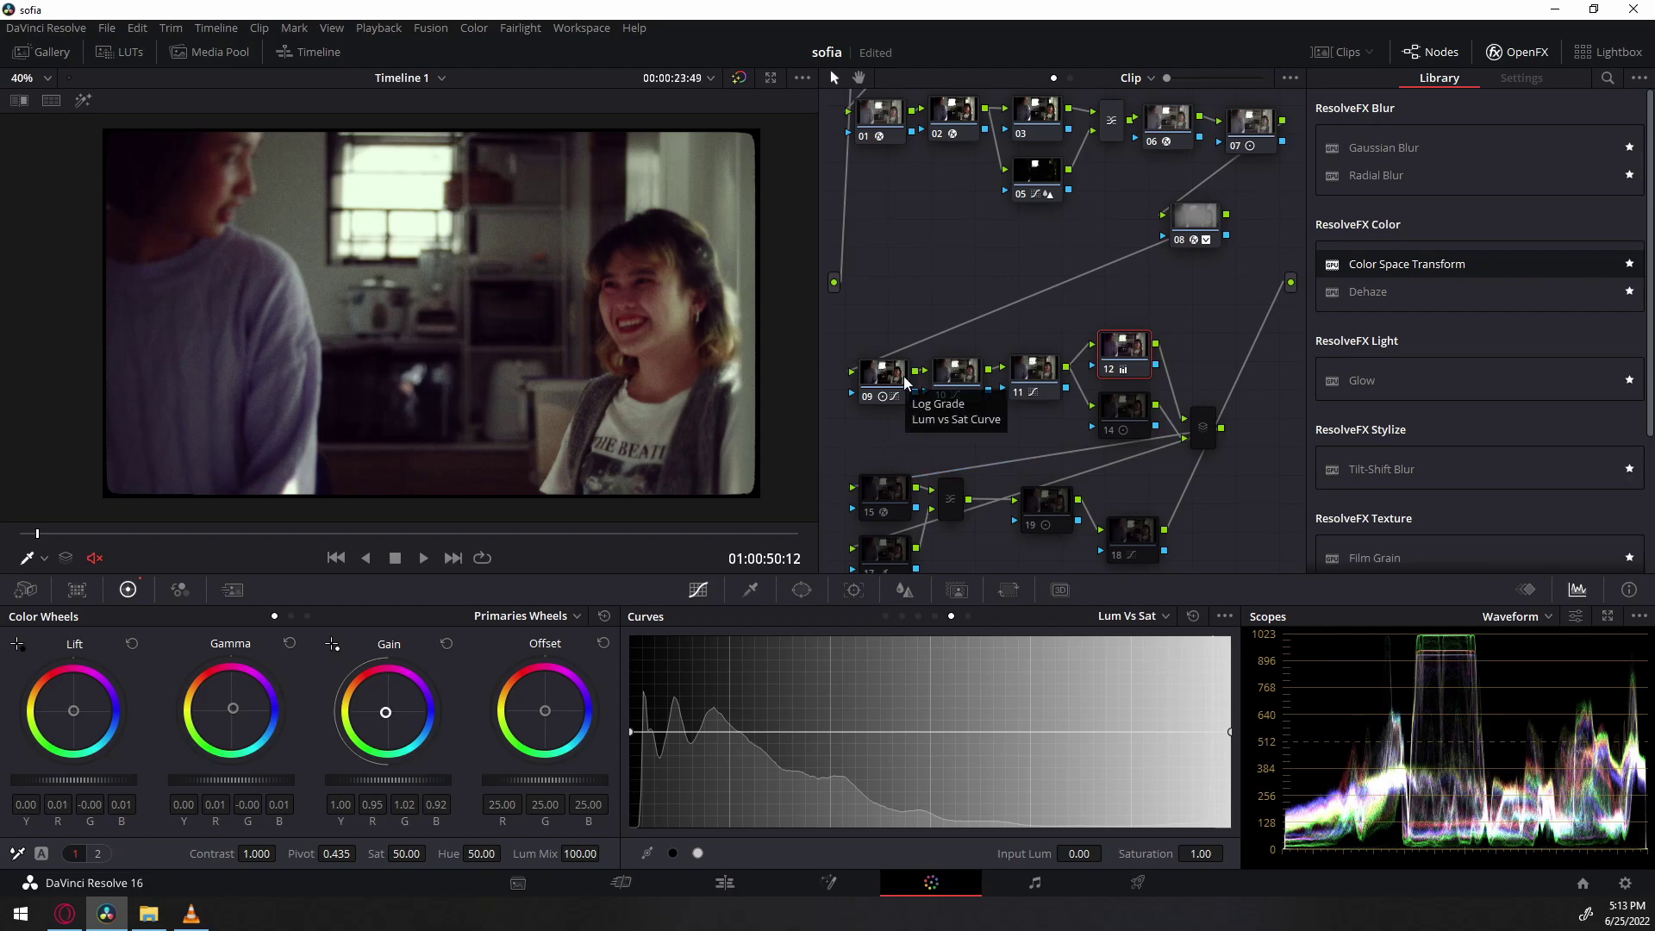
pyautogui.click(1135, 430)
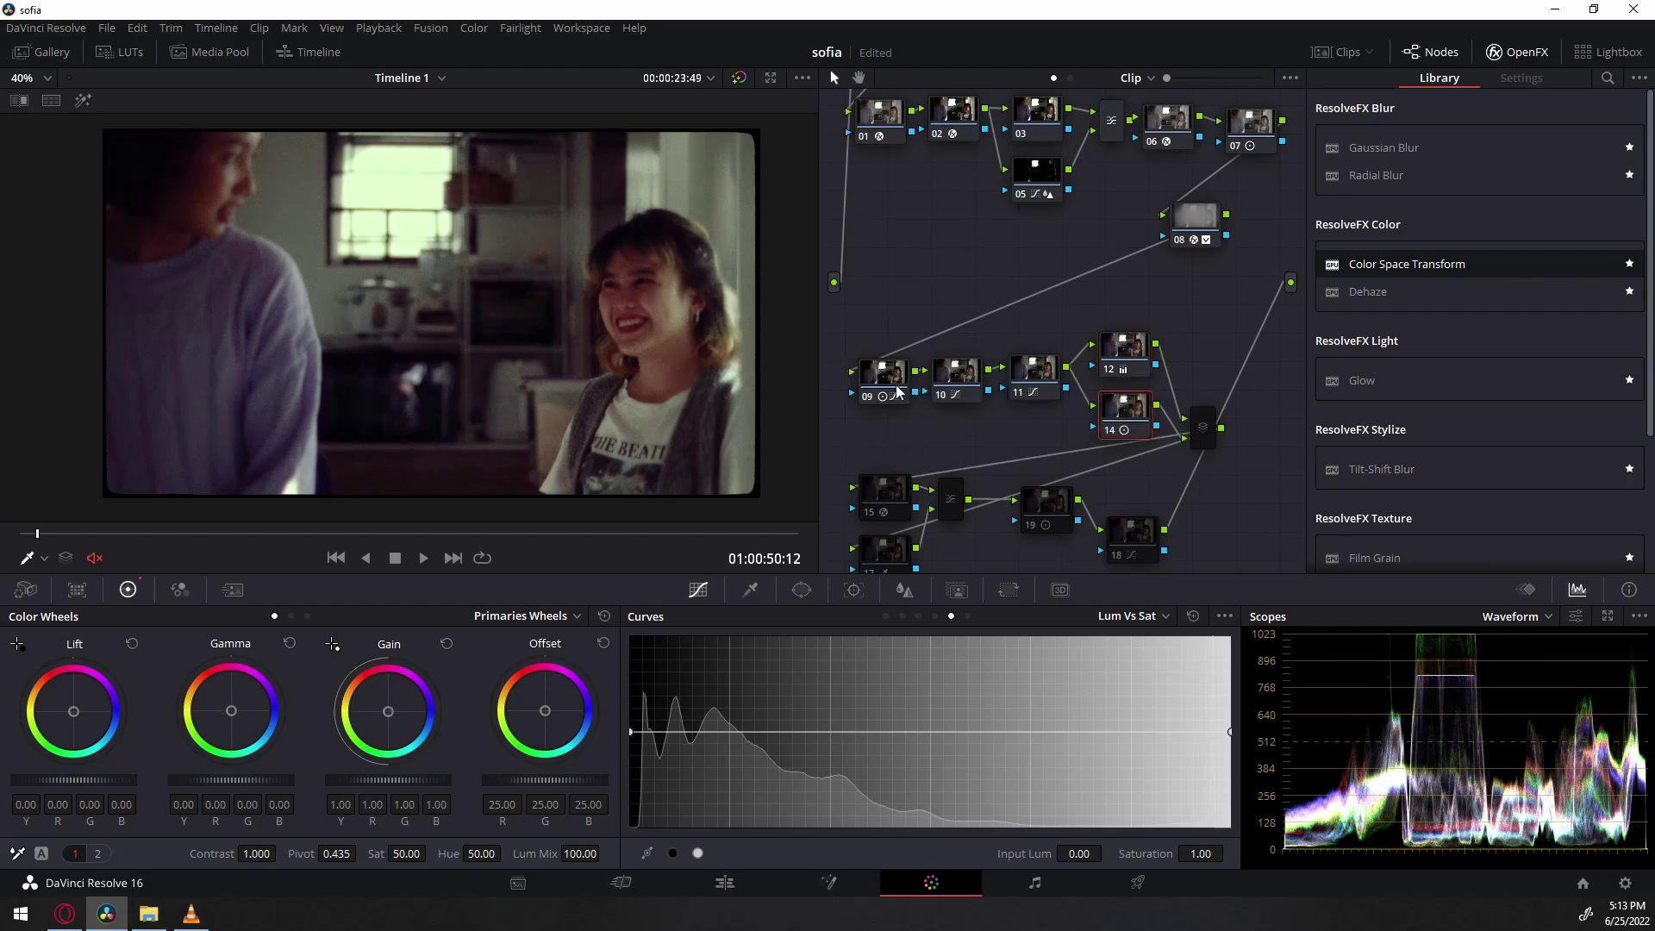
# Tint node 14's log Shadow wheel to R -0.08, G 0.03, B -0.08, and enable the layer mixer beside it.
pyautogui.click(308, 615)
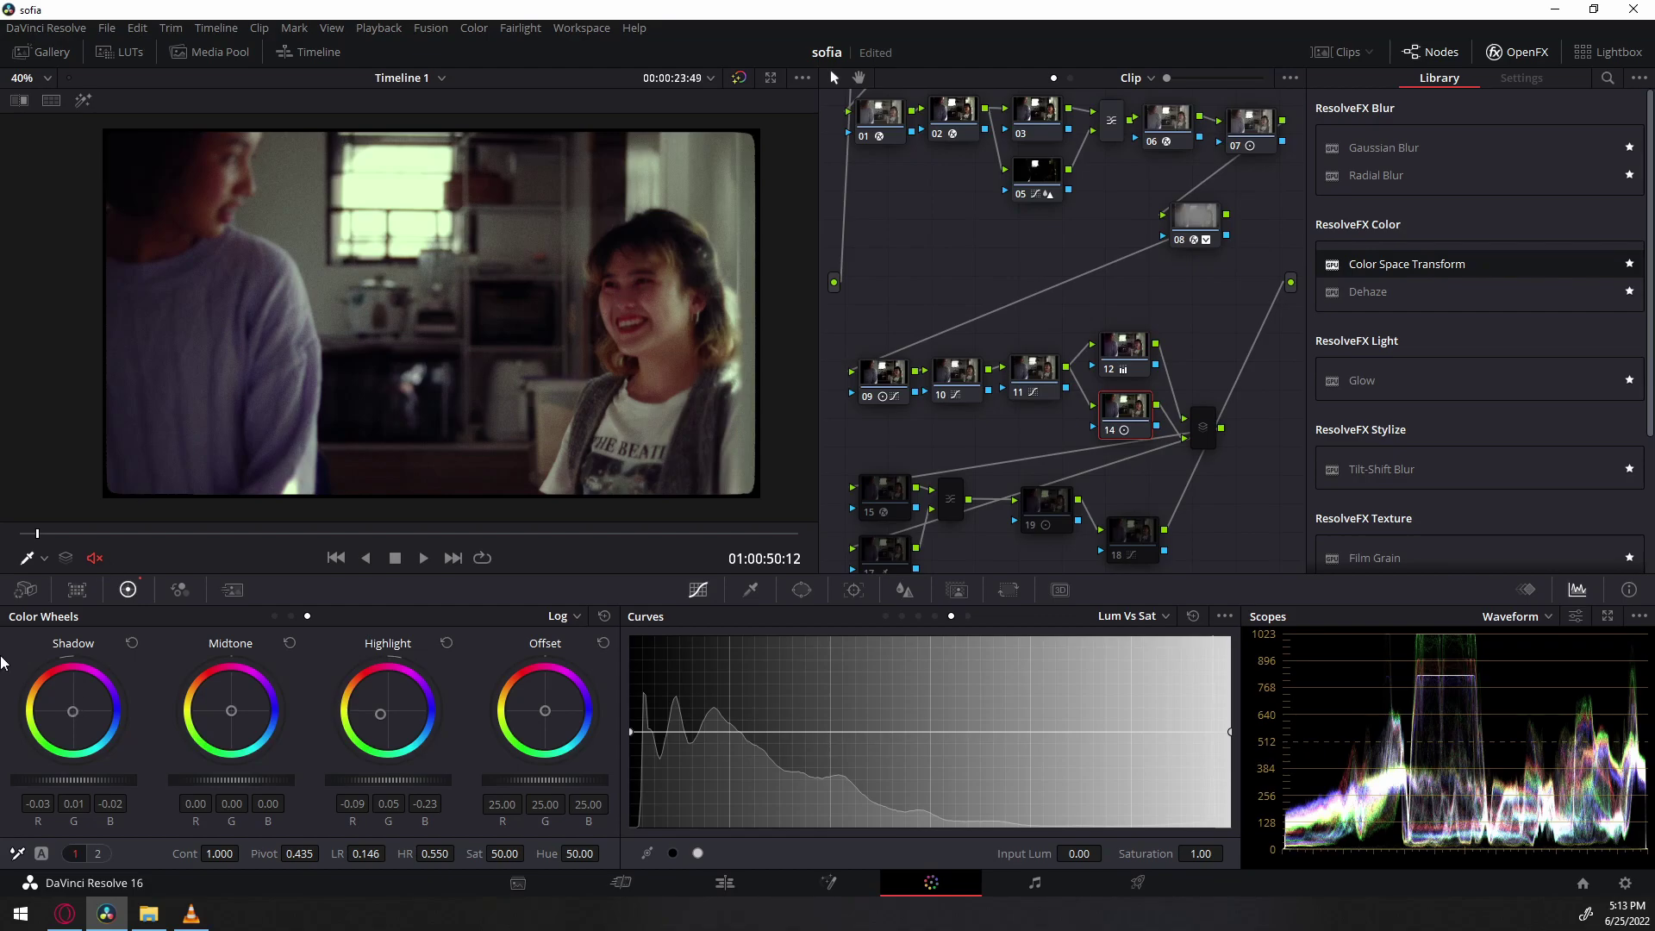
pyautogui.moveTo(74, 712); pyautogui.dragTo(69, 714)
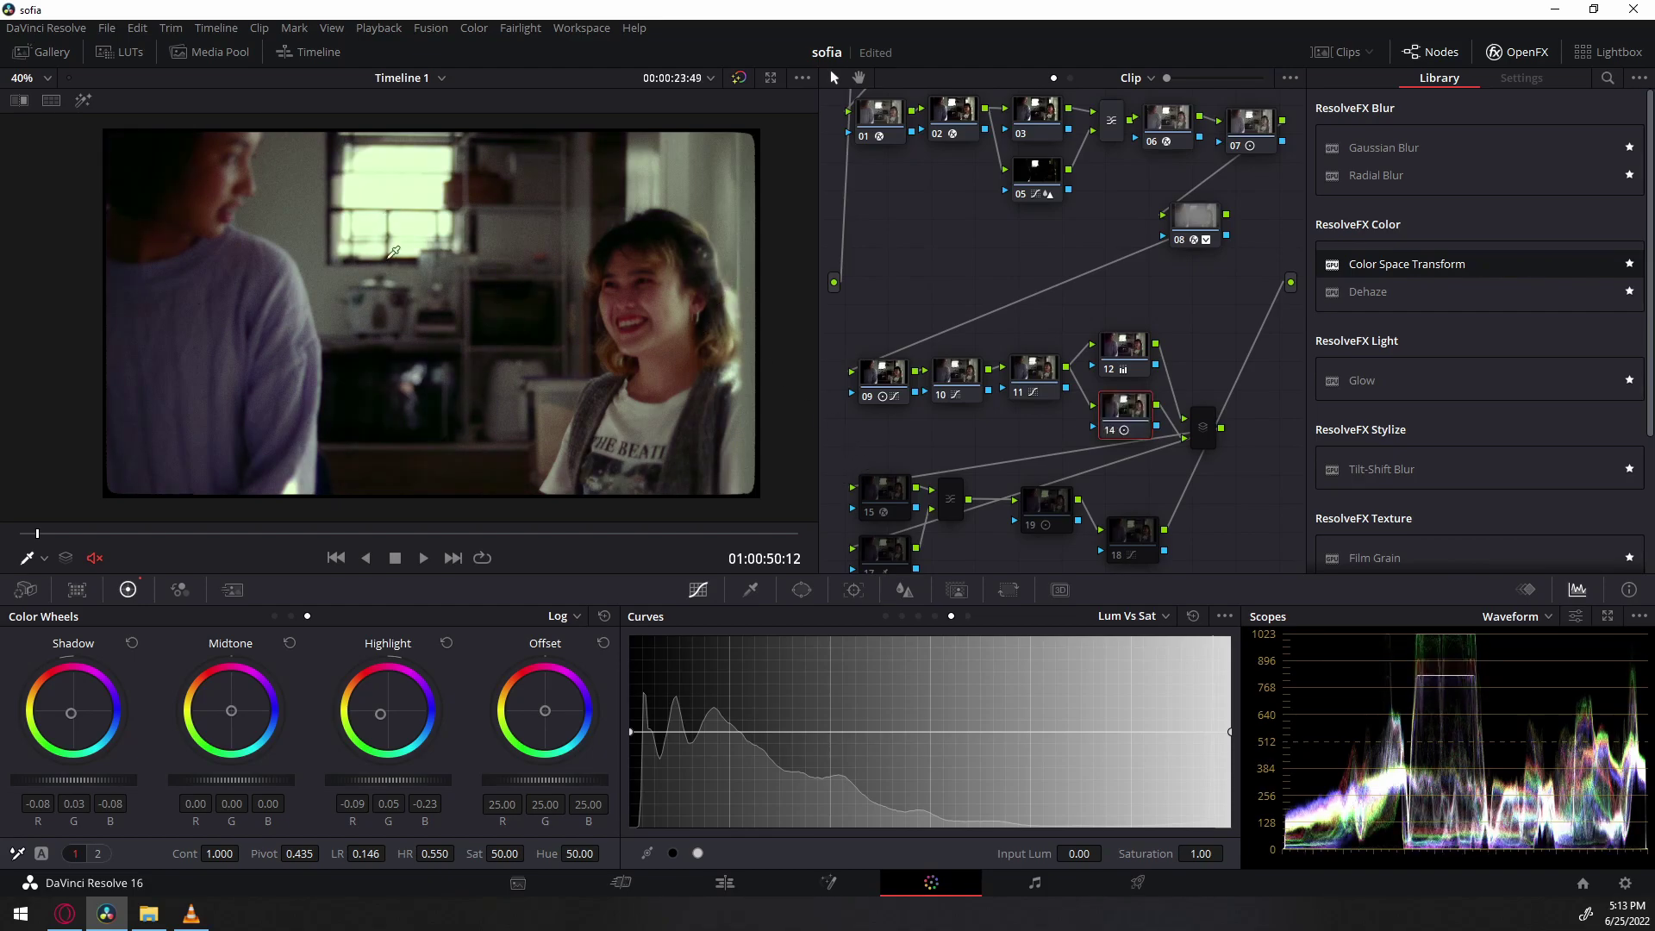
pyautogui.scroll(-1, 1176, 412)
pyautogui.click(1188, 411)
# Enable glow node 15 at the start of the lowest row and move it slightly up.
pyautogui.scroll(-2, 1183, 411)
pyautogui.click(885, 440)
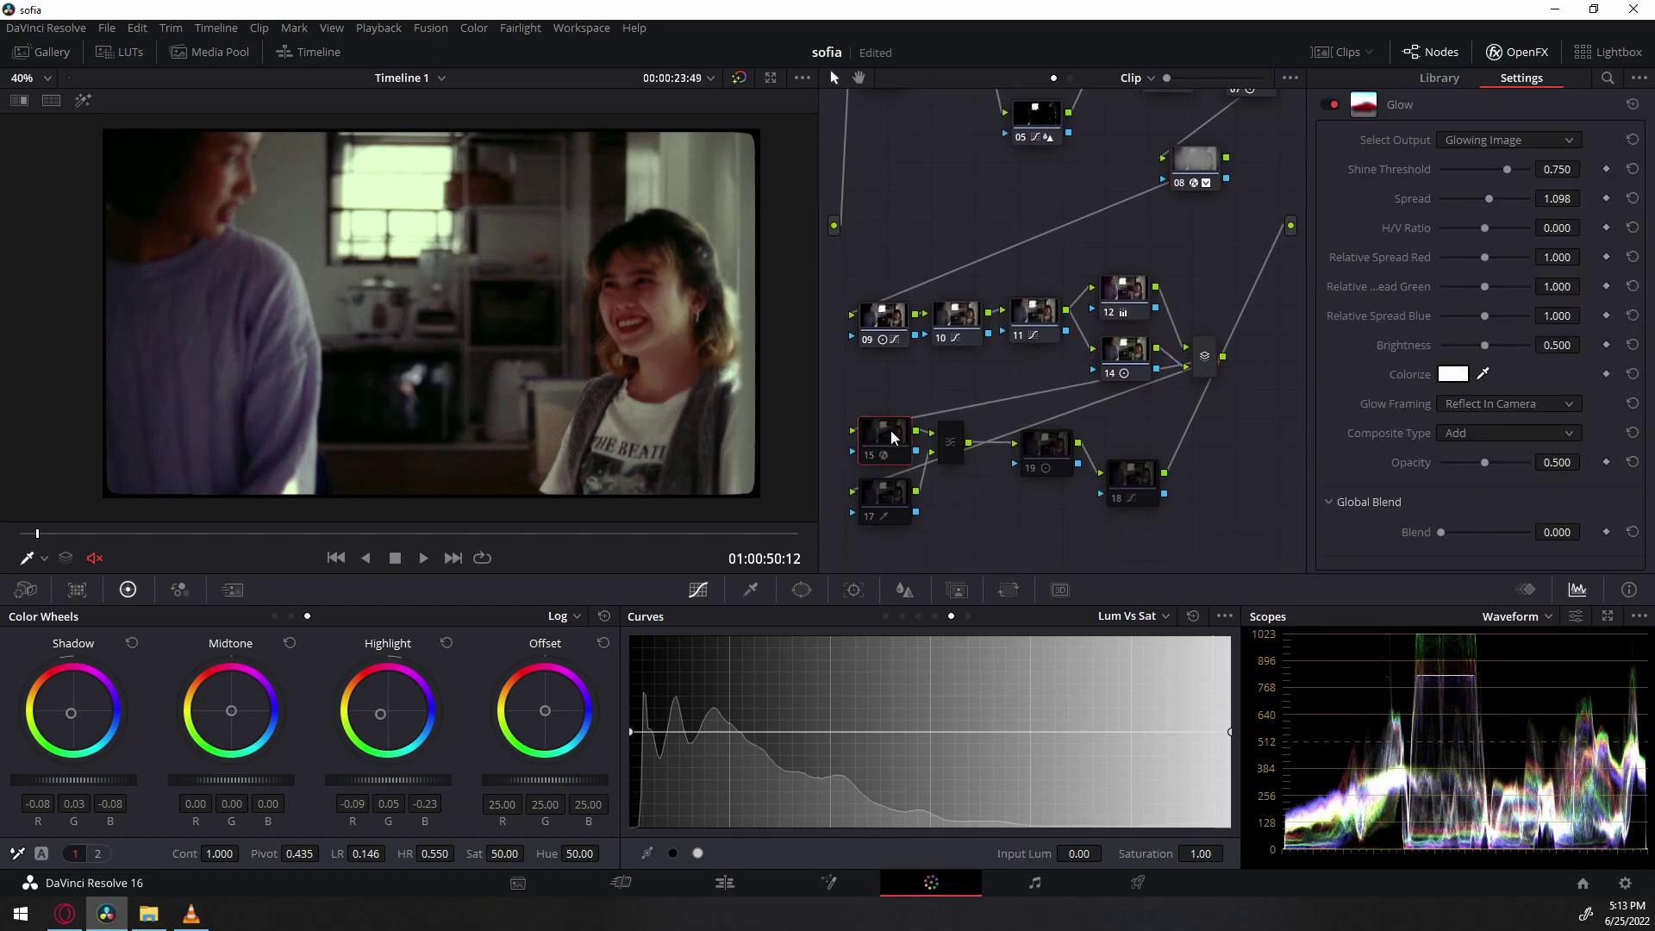
pyautogui.moveTo(862, 440); pyautogui.dragTo(865, 427)
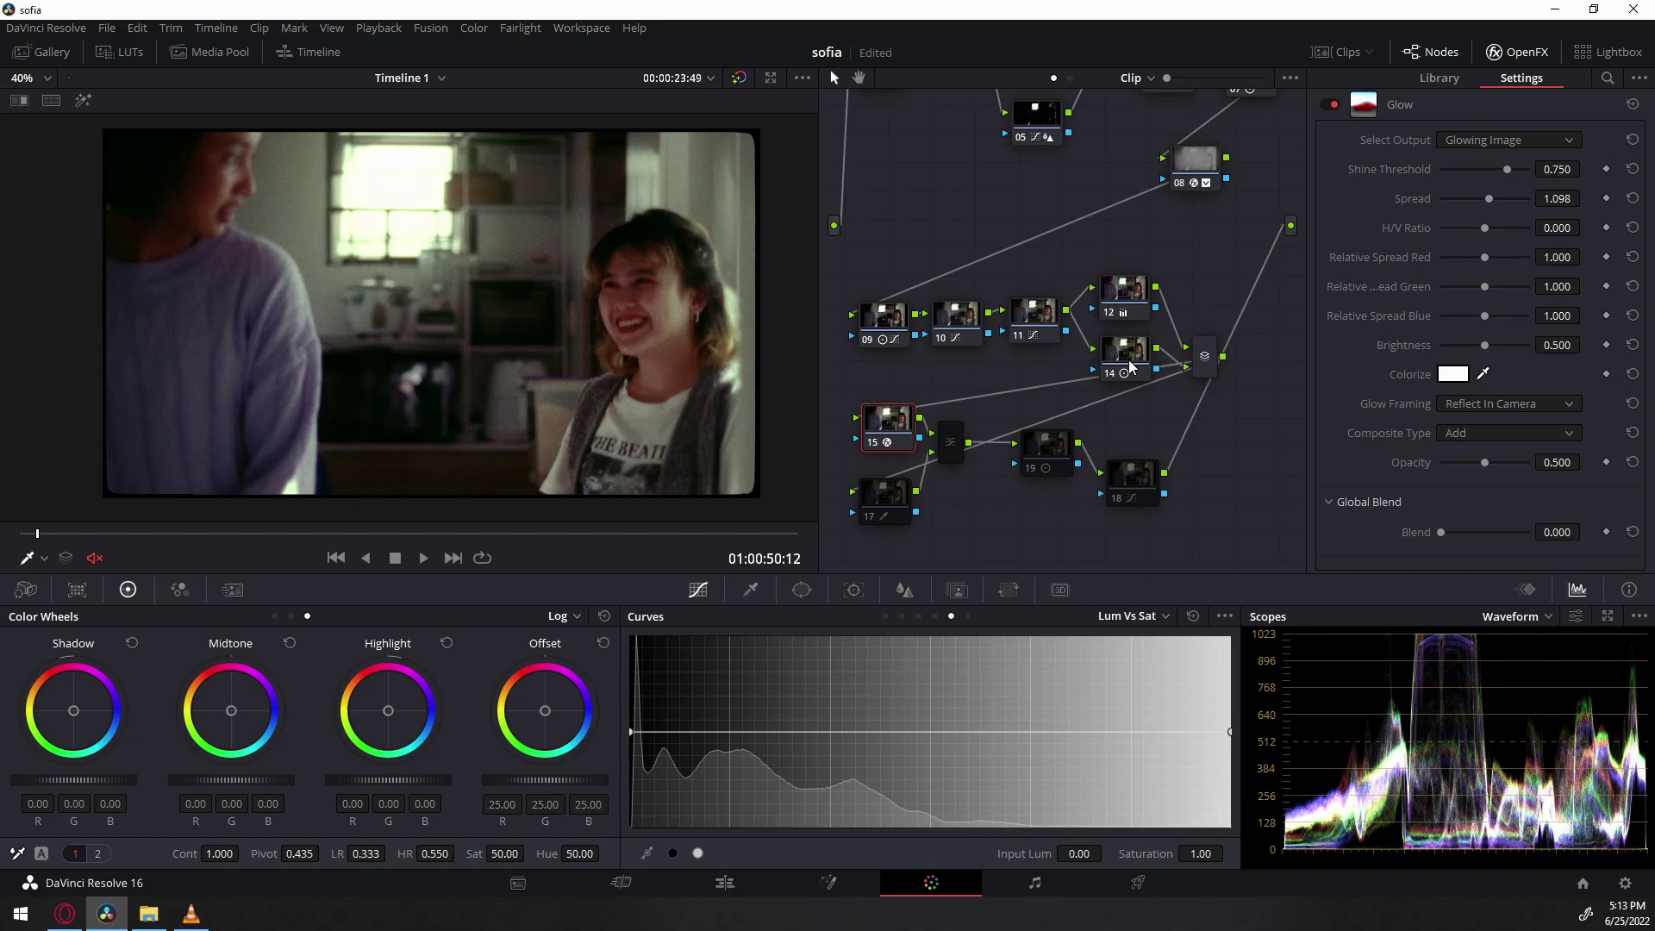
pyautogui.moveTo(902, 442); pyautogui.dragTo(904, 434)
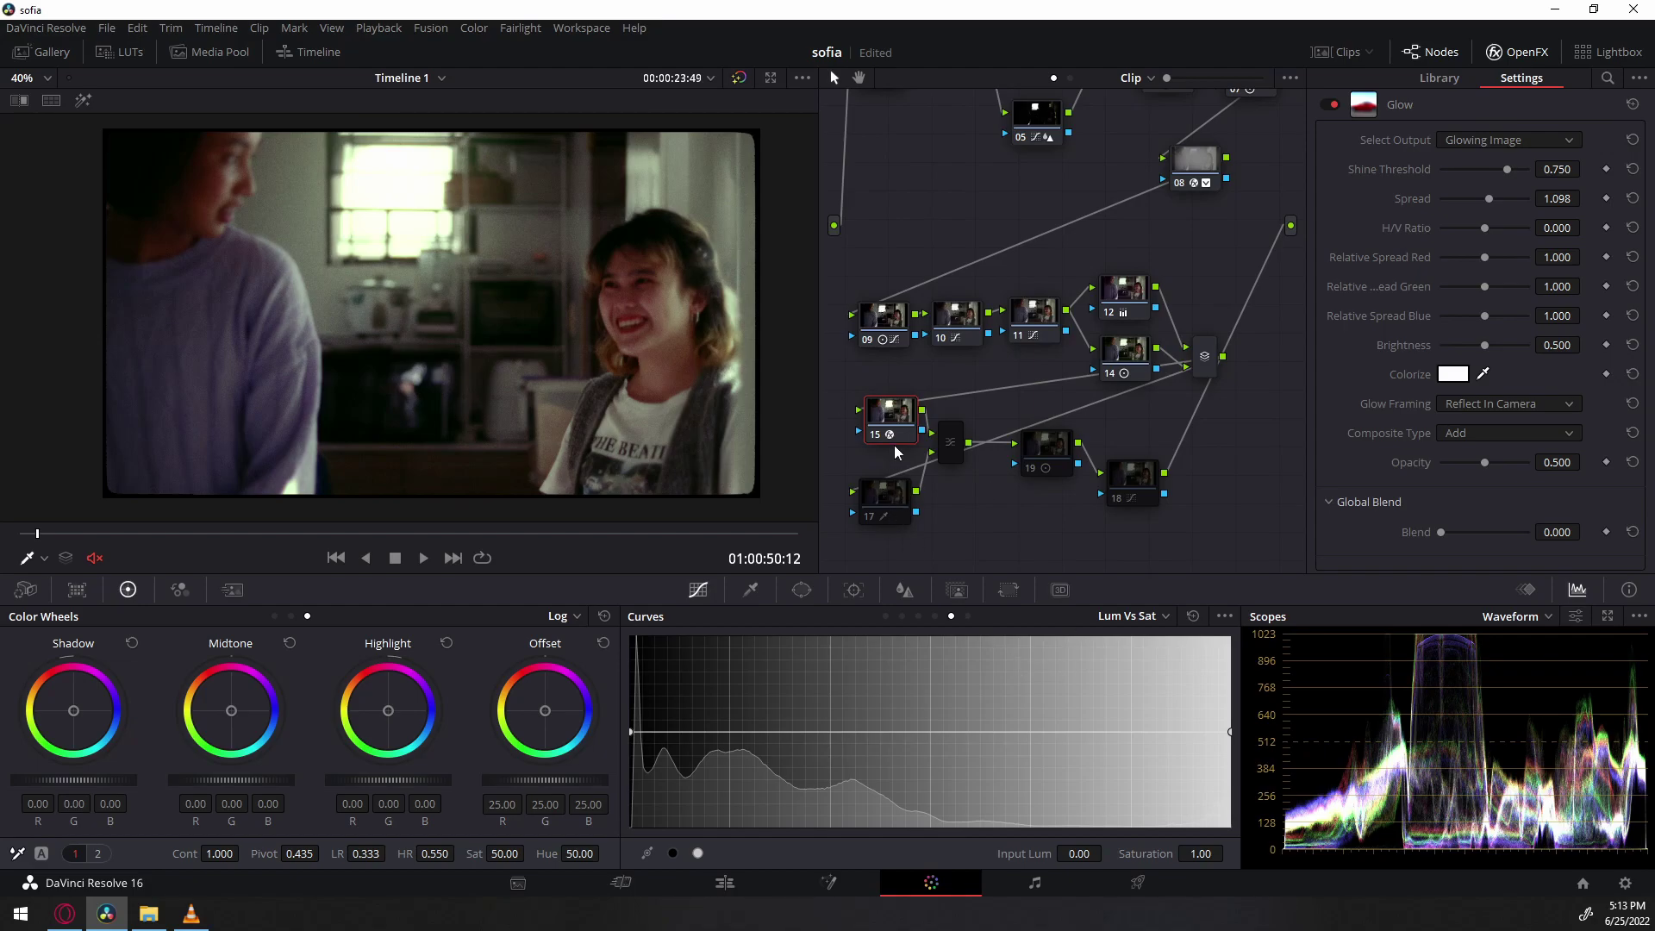
pyautogui.moveTo(896, 429); pyautogui.dragTo(889, 422)
# Delete the disabled curve node 17 below node 15.
pyautogui.moveTo(891, 509); pyautogui.dragTo(896, 497)
pyautogui.rightClick(897, 497)
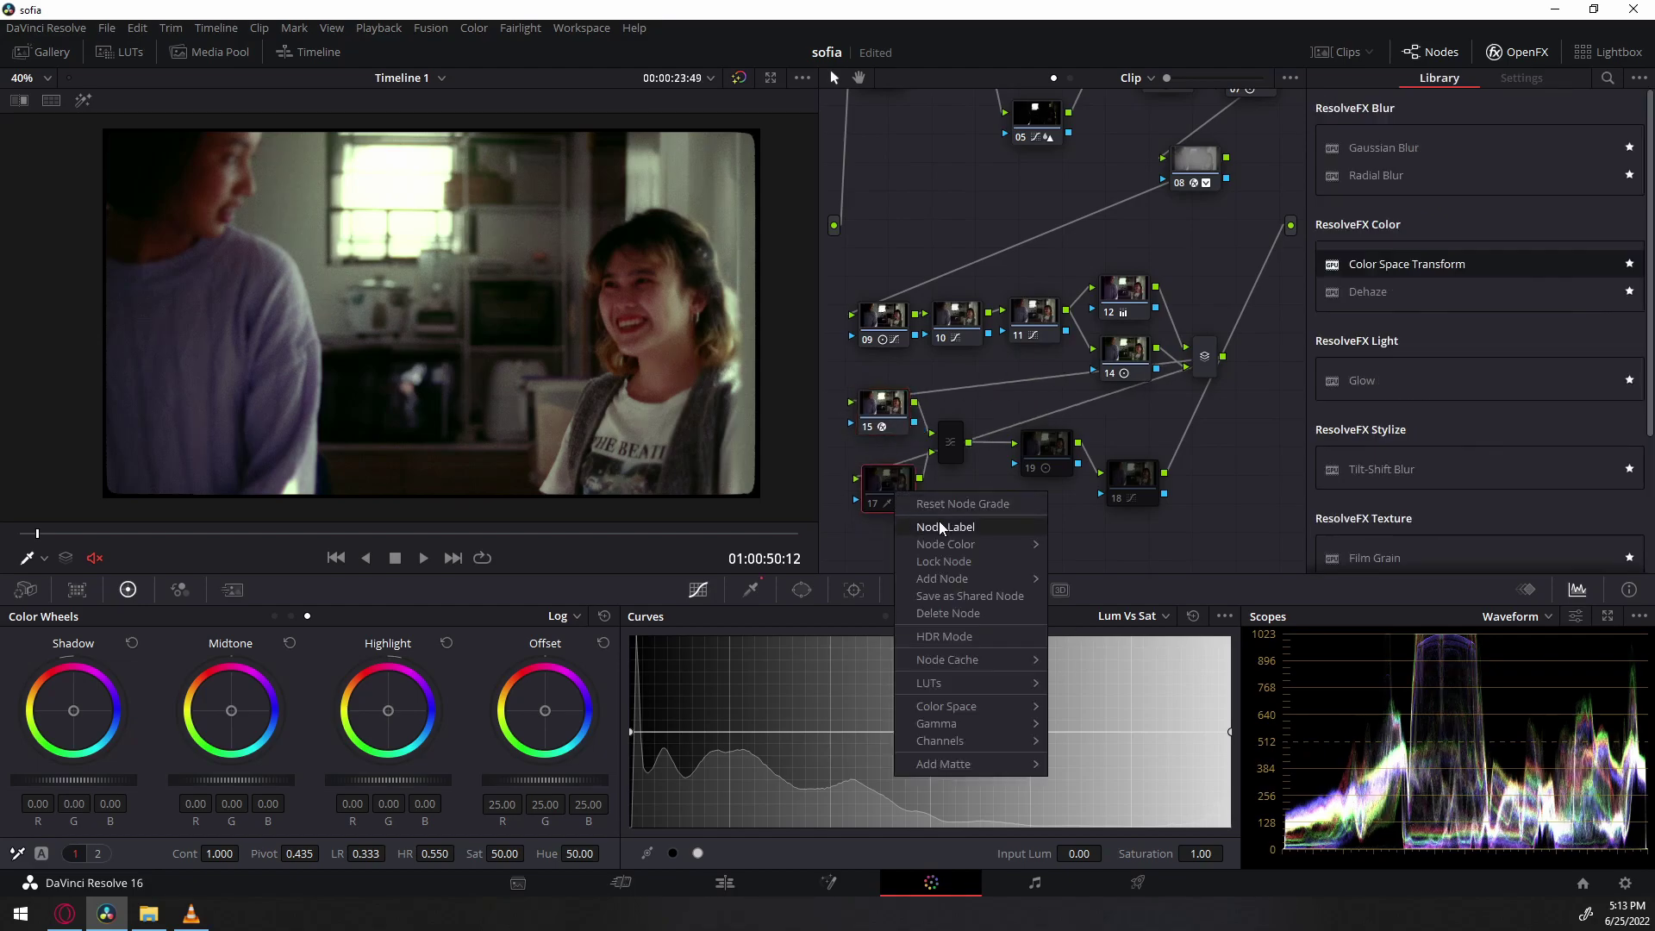
pyautogui.click(948, 613)
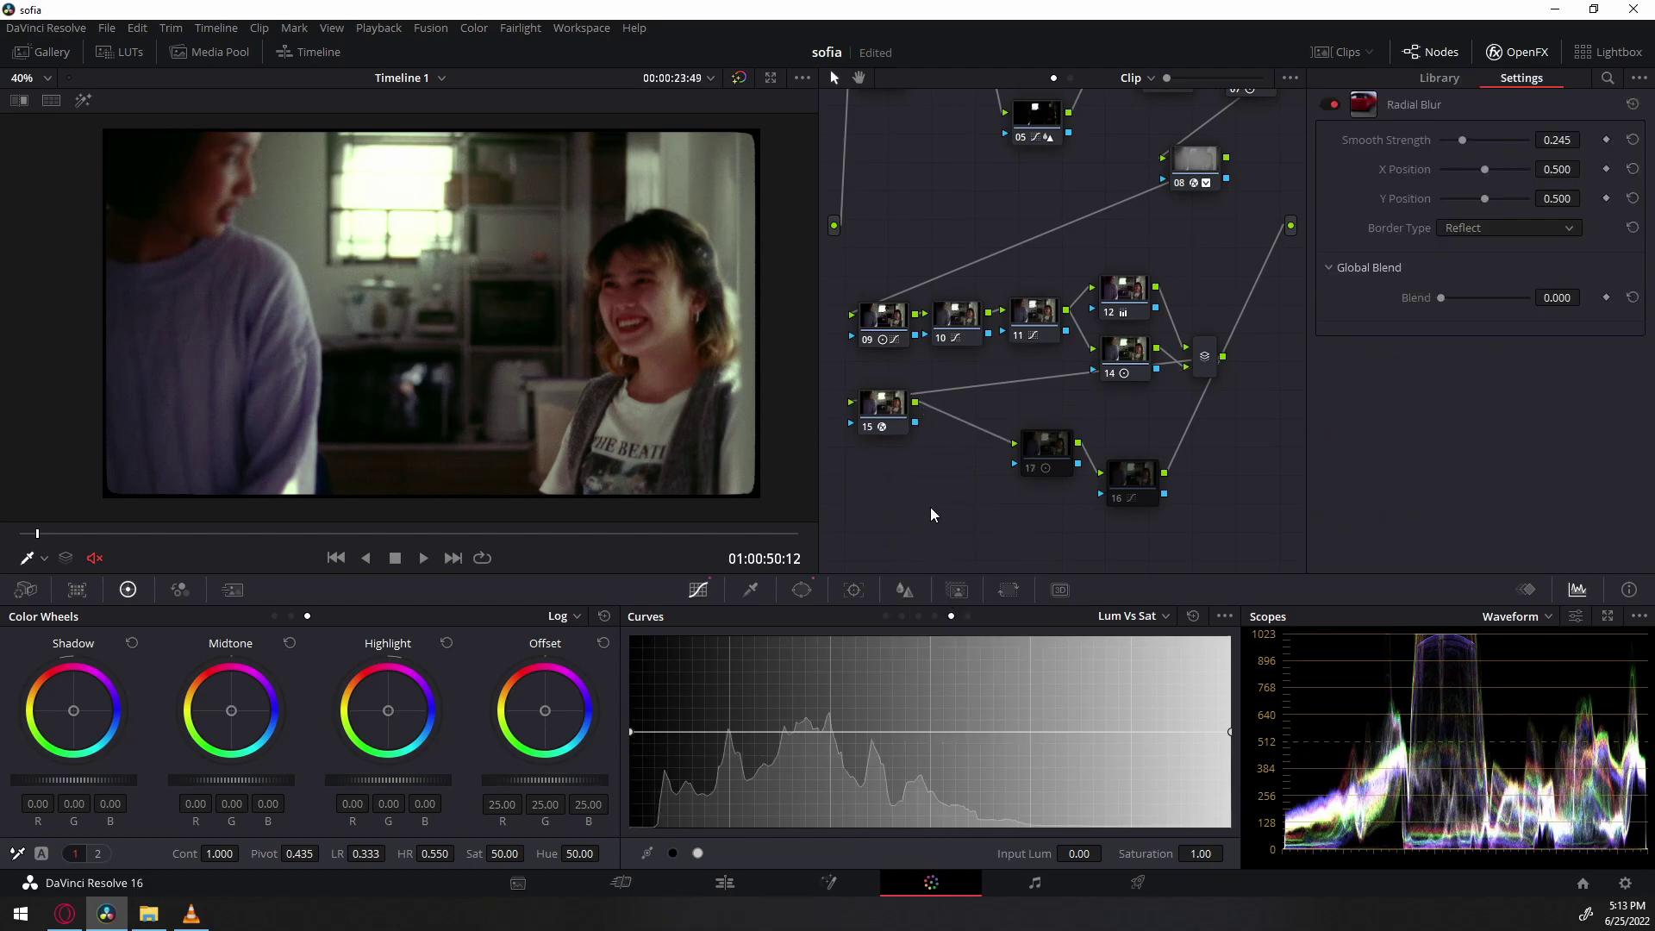
# Add a parallel node below node 15 and sample the bright window in the image with its HSL qualifier.
pyautogui.moveTo(879, 410); pyautogui.dragTo(870, 413)
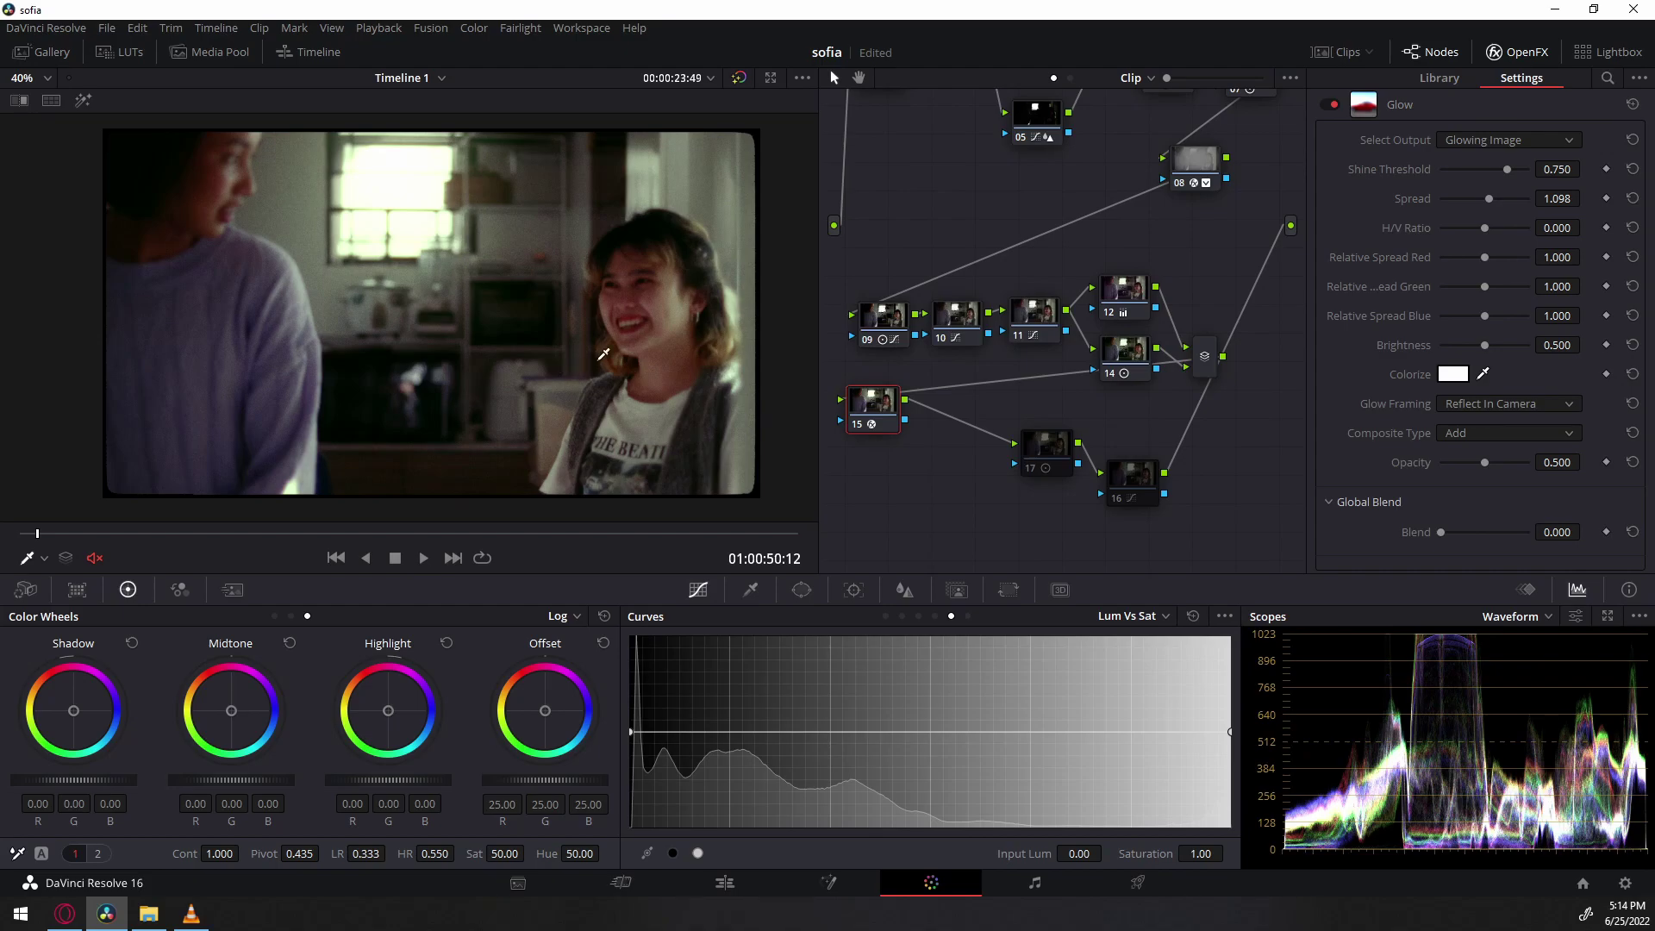
pyautogui.hotkey('alt', 'p')
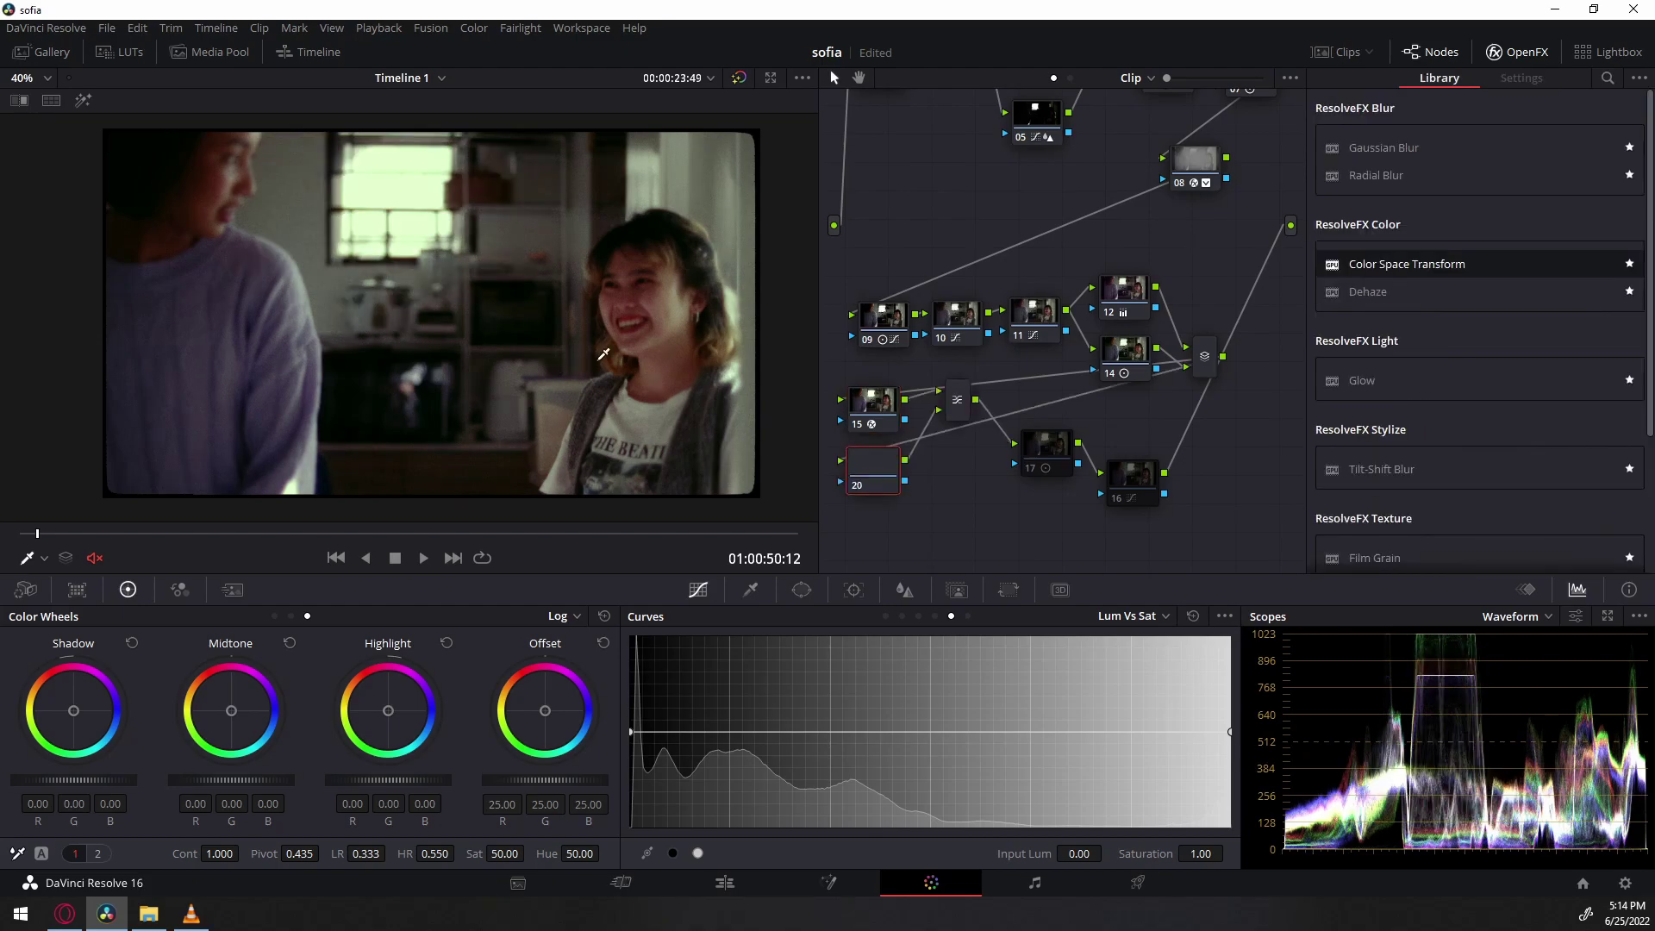
pyautogui.click(750, 590)
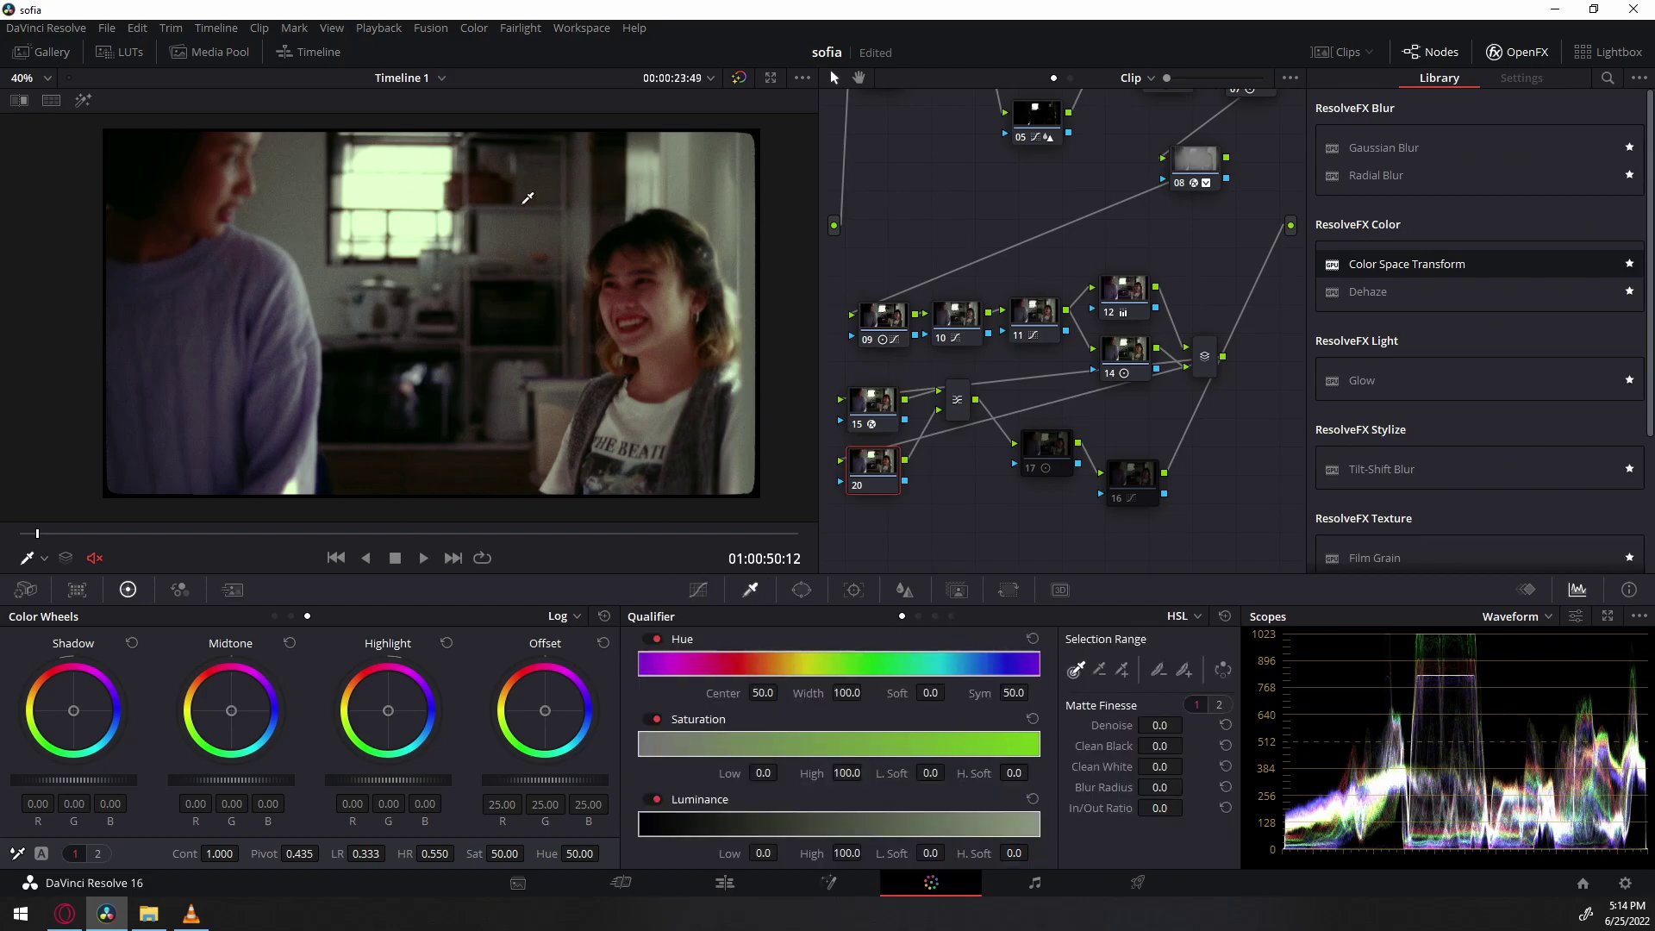
pyautogui.moveTo(853, 481); pyautogui.dragTo(856, 477)
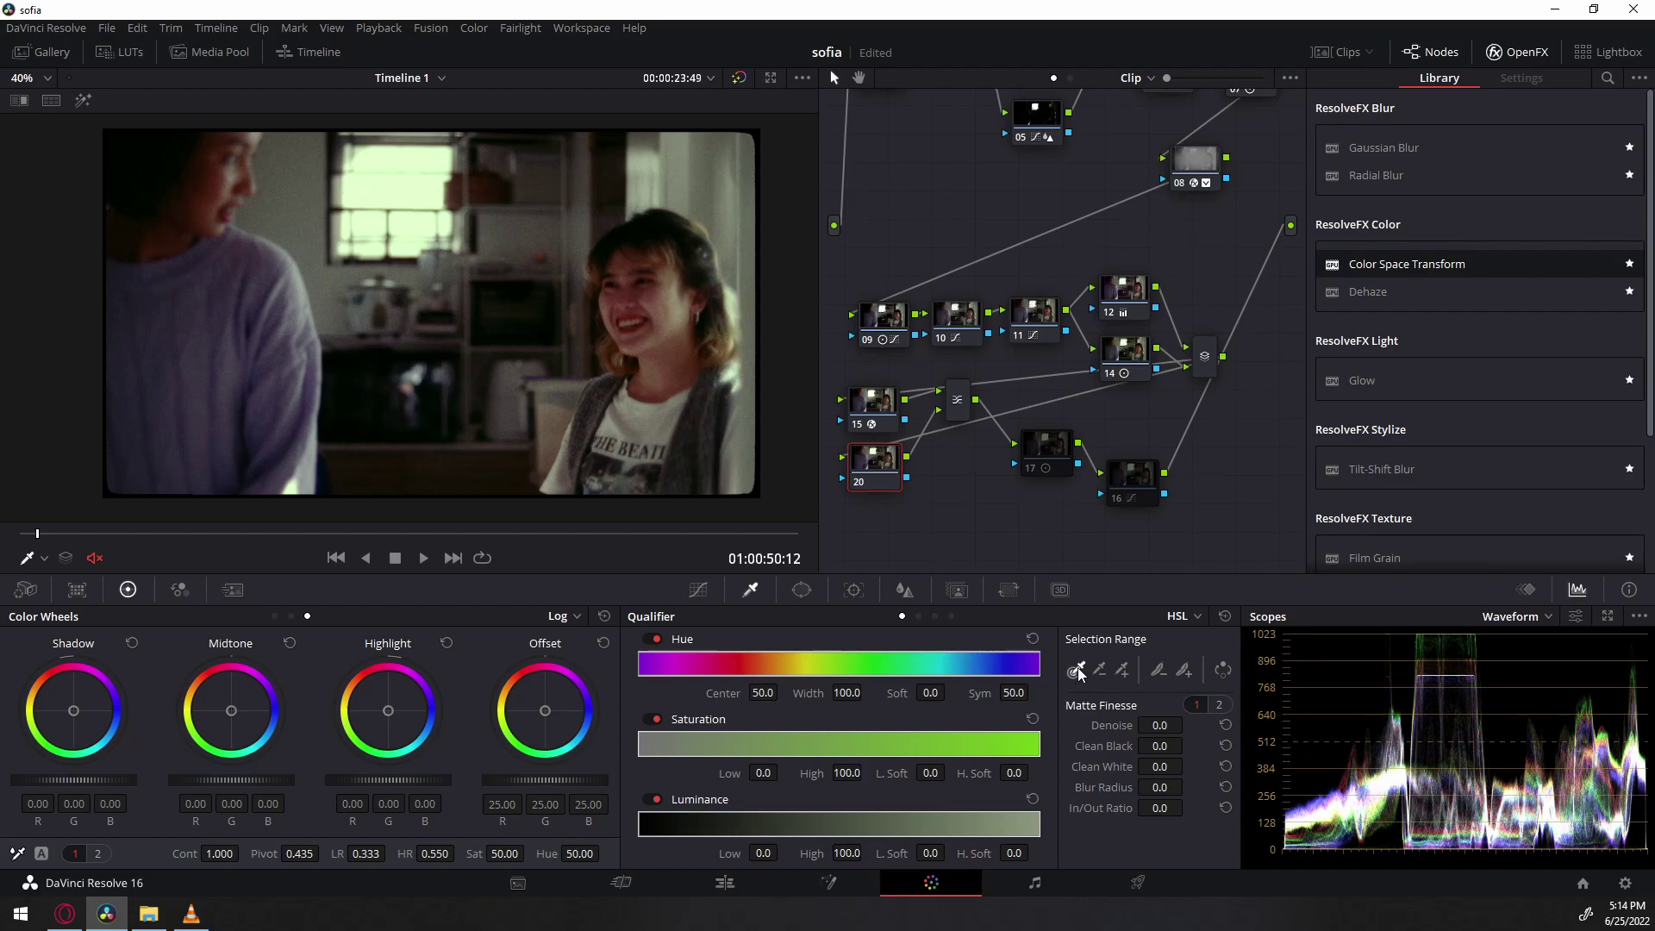
pyautogui.click(371, 184)
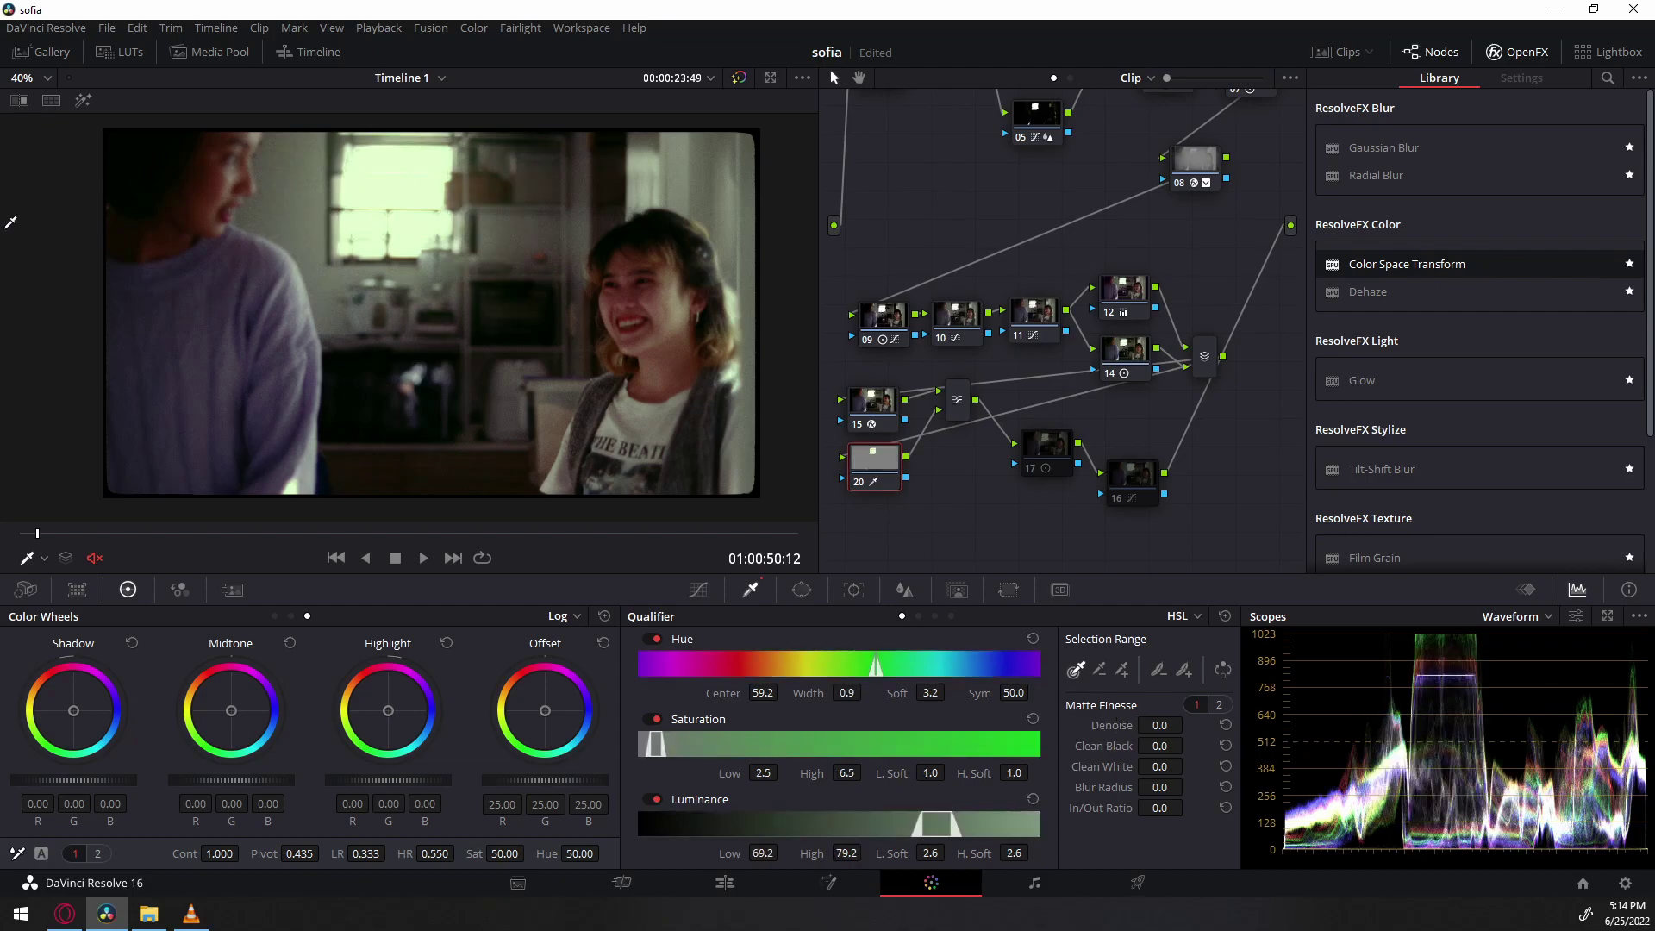
# Soften node 20's qualifier matte with denoise 56.0 and blur radius 58.0, checking it with the highlight view.
pyautogui.click(82, 100)
pyautogui.moveTo(1163, 725); pyautogui.dragTo(1188, 724)
pyautogui.moveTo(1164, 787); pyautogui.dragTo(1183, 787)
pyautogui.click(83, 100)
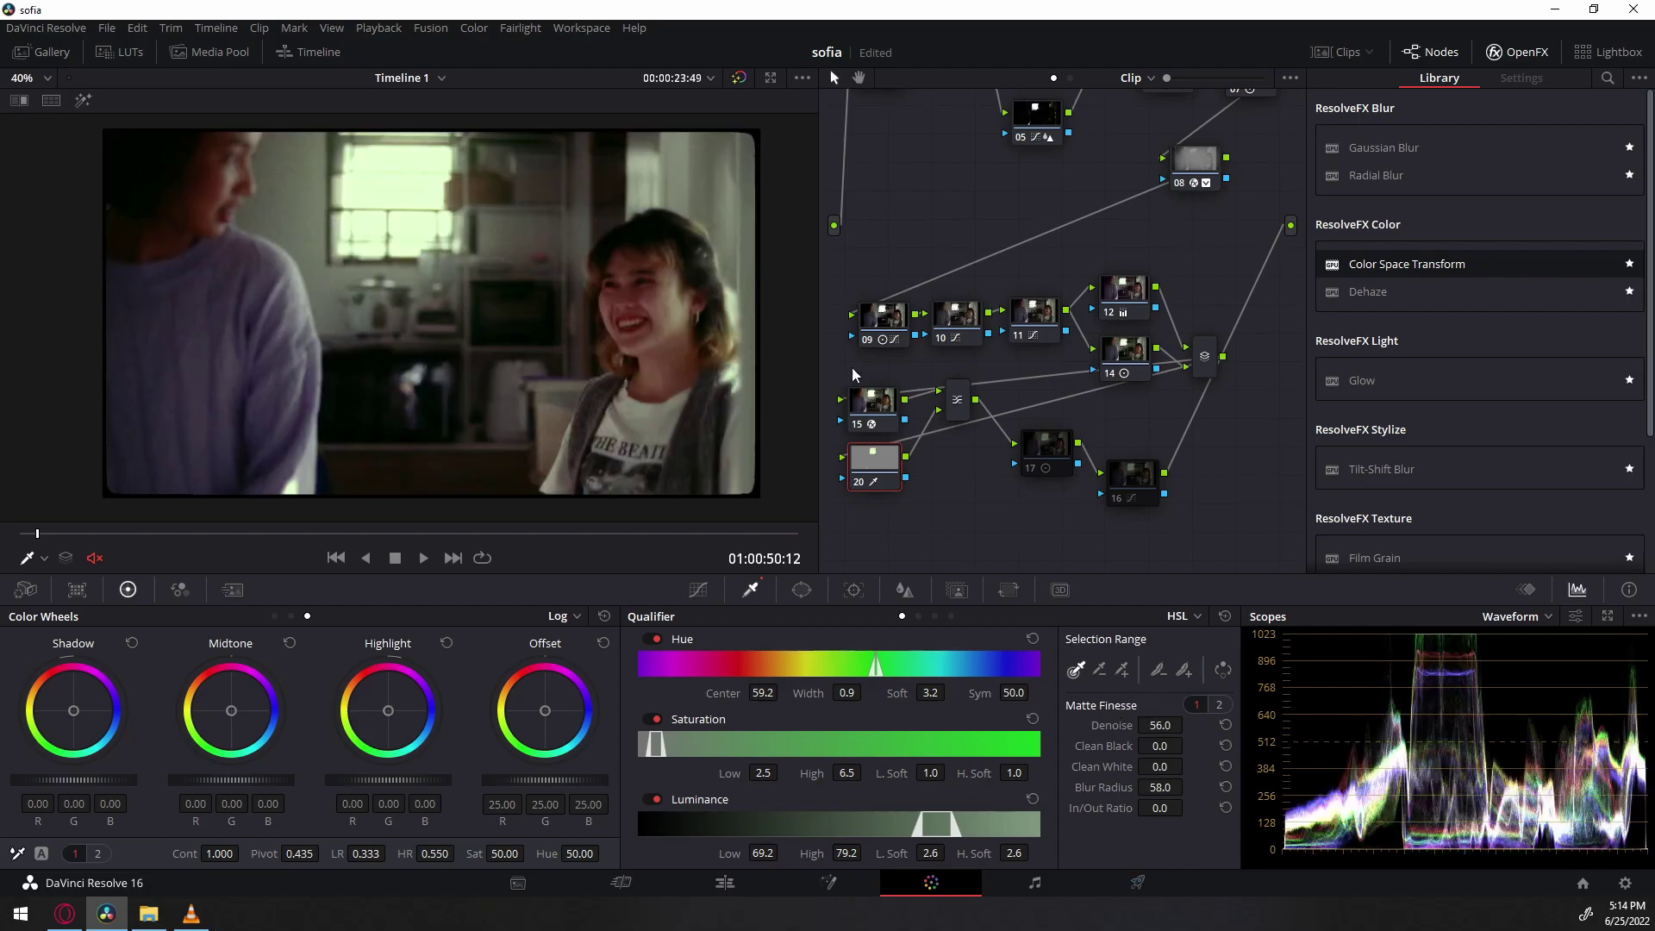
# Move node 17 up beside the parallel mixer and enable it.
pyautogui.click(886, 414)
pyautogui.click(951, 409)
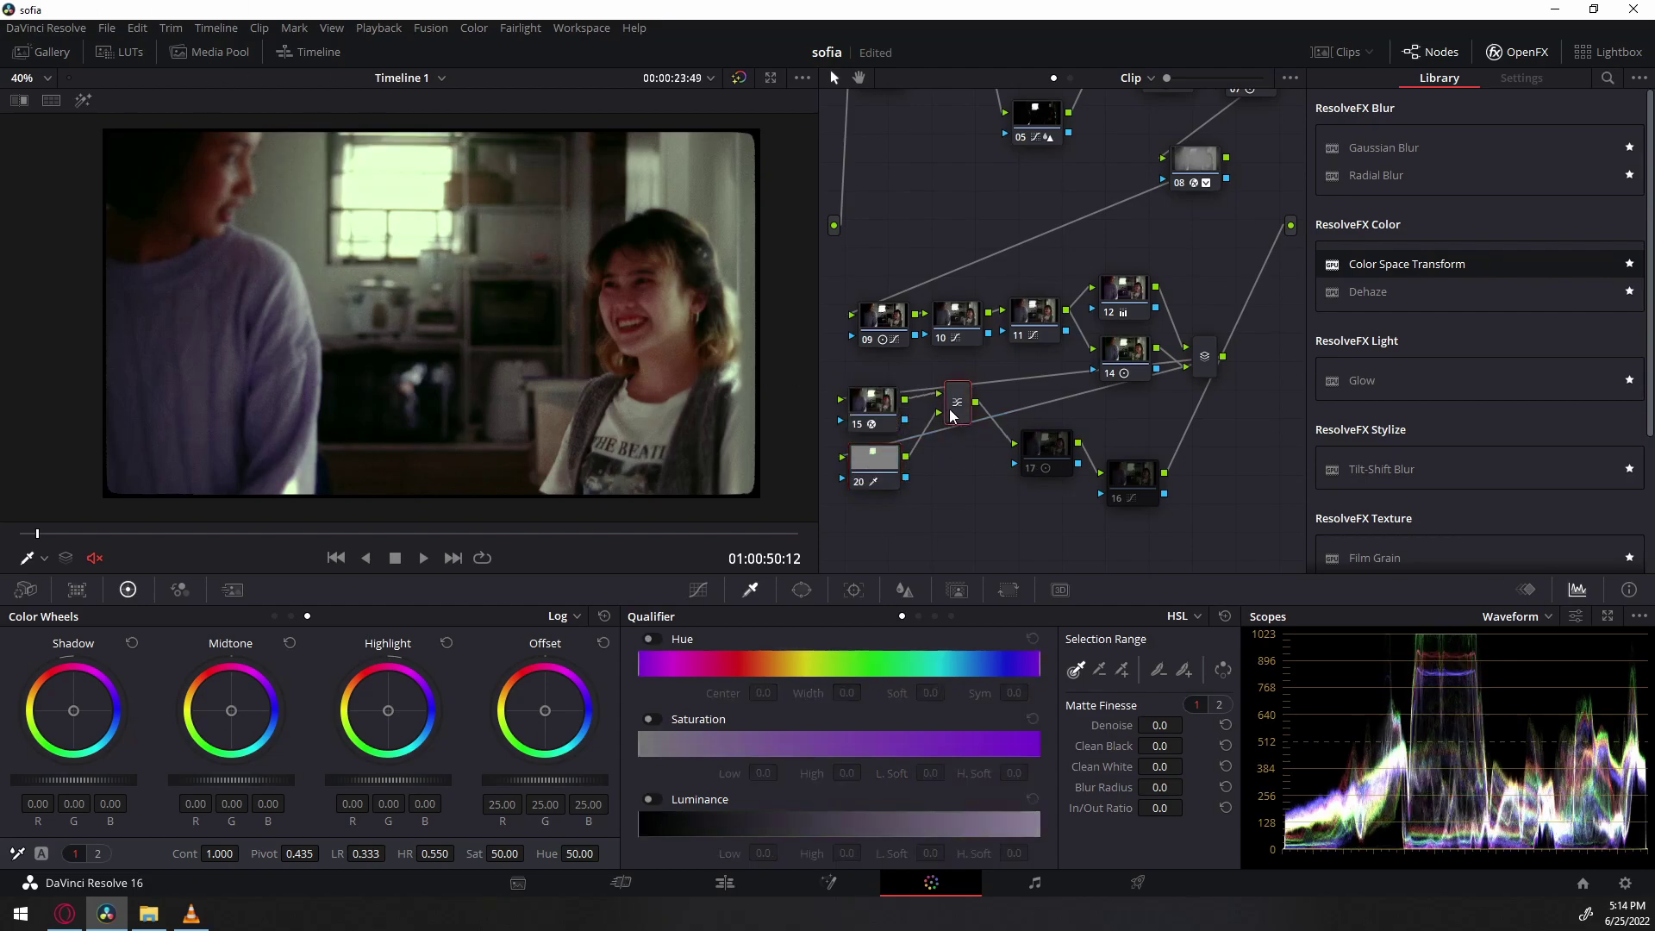
pyautogui.moveTo(1040, 447); pyautogui.dragTo(1021, 422)
# Reset node 17's log Highlight wheel and lower its master level to -0.20 in all channels.
pyautogui.click(699, 591)
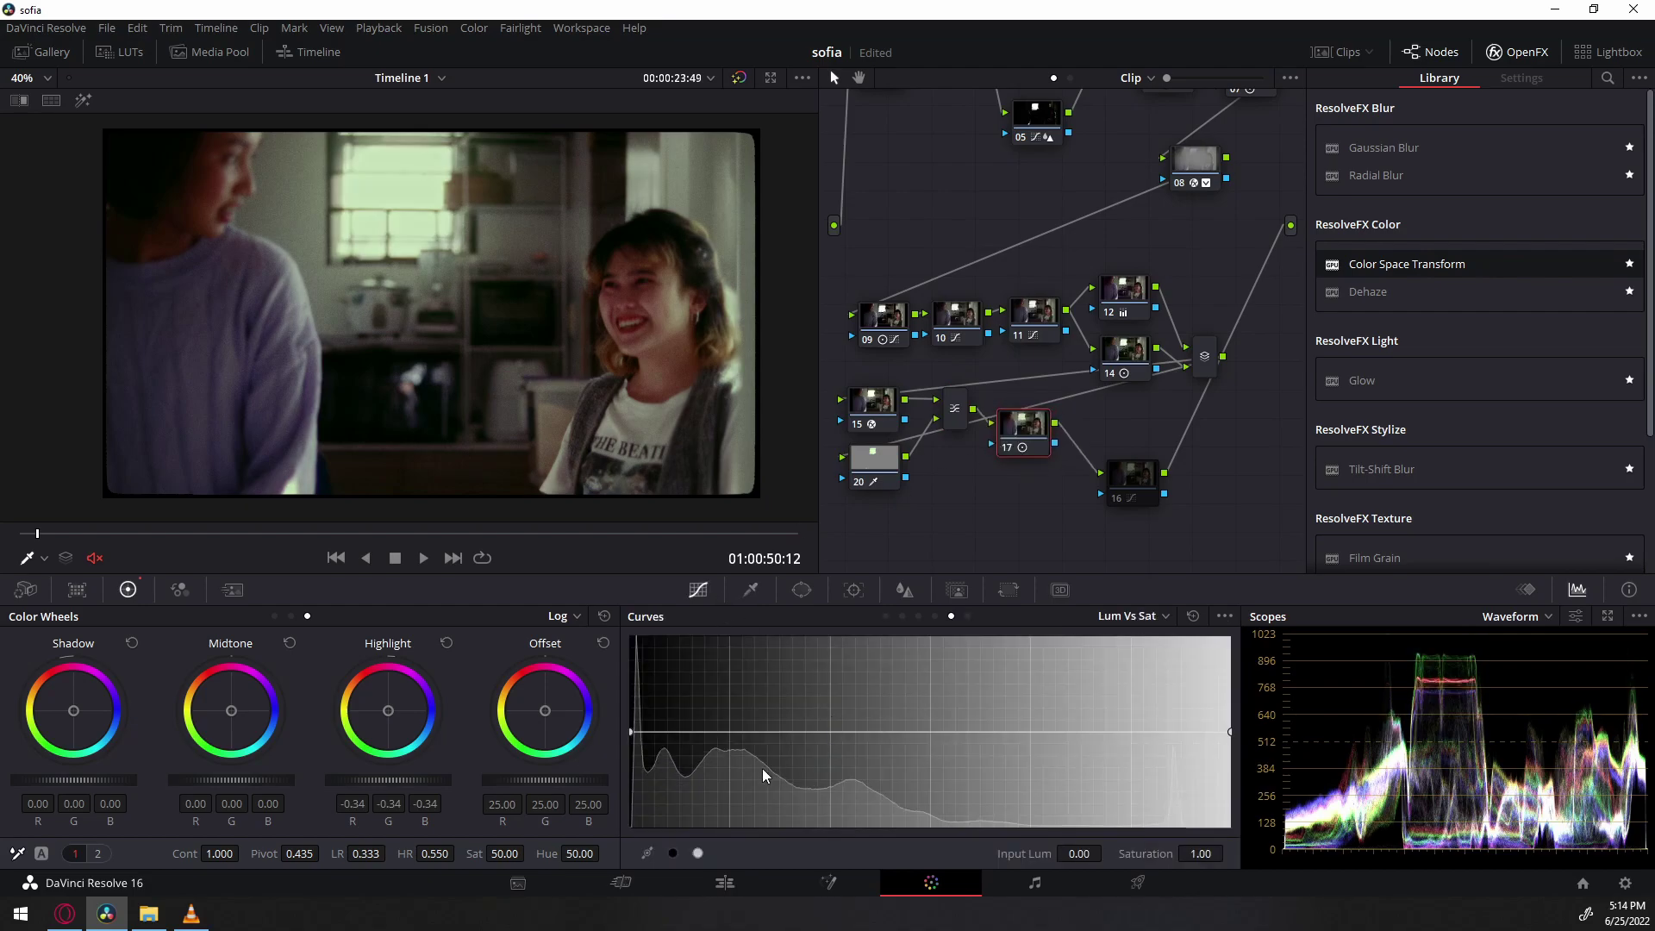
pyautogui.click(885, 616)
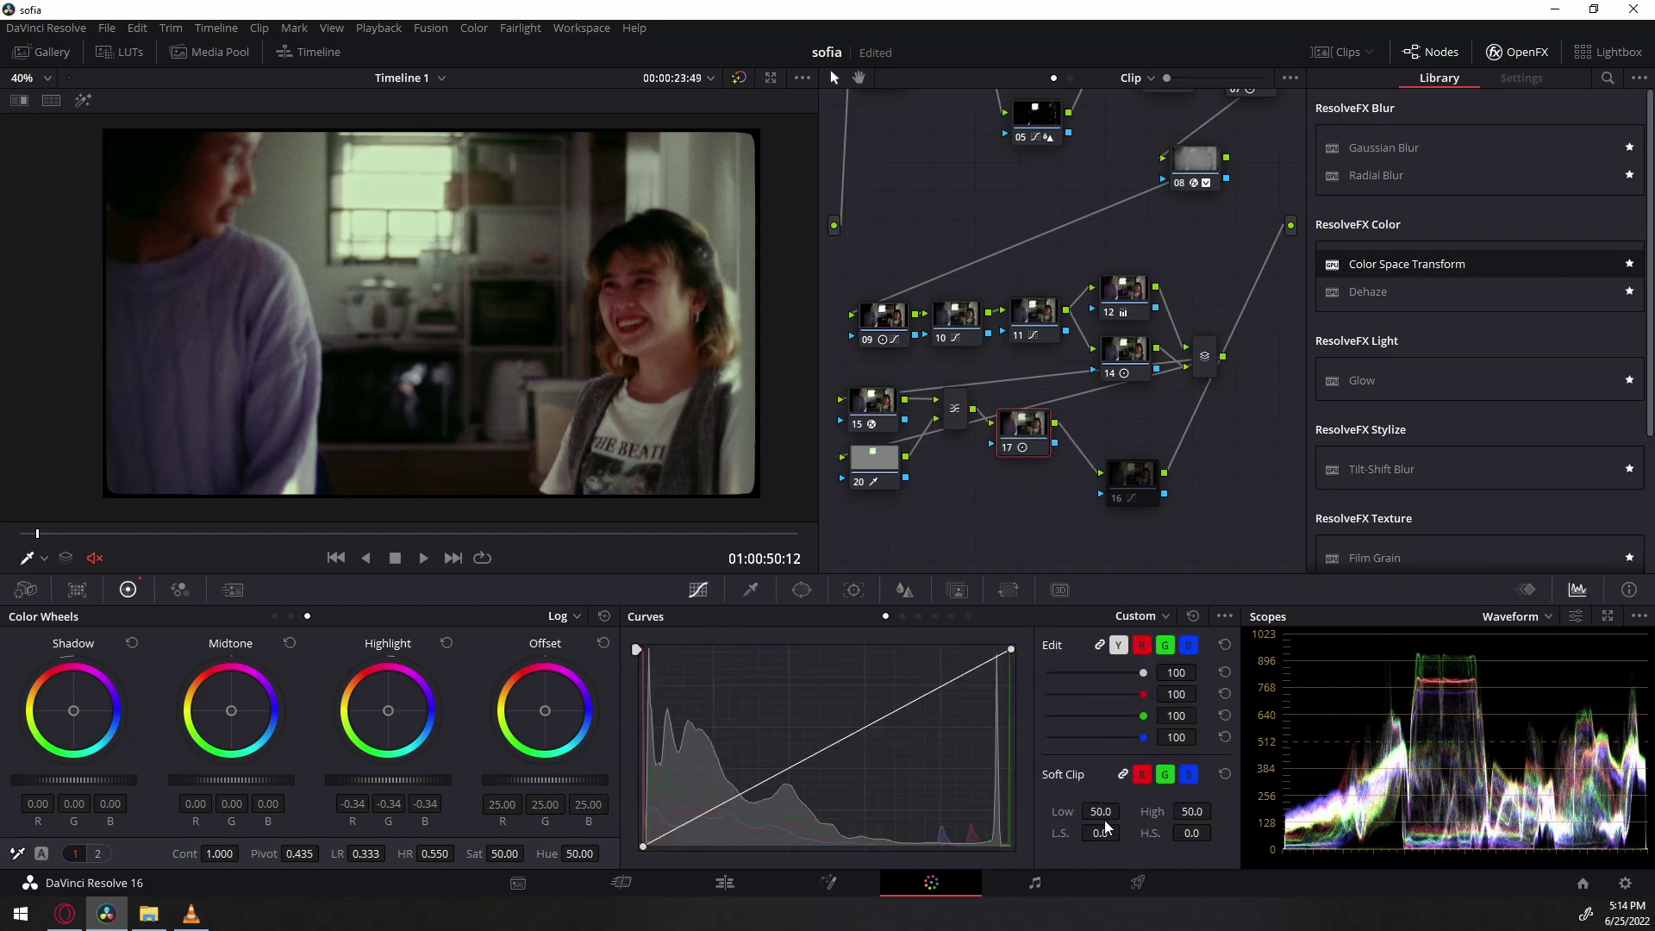
pyautogui.click(274, 616)
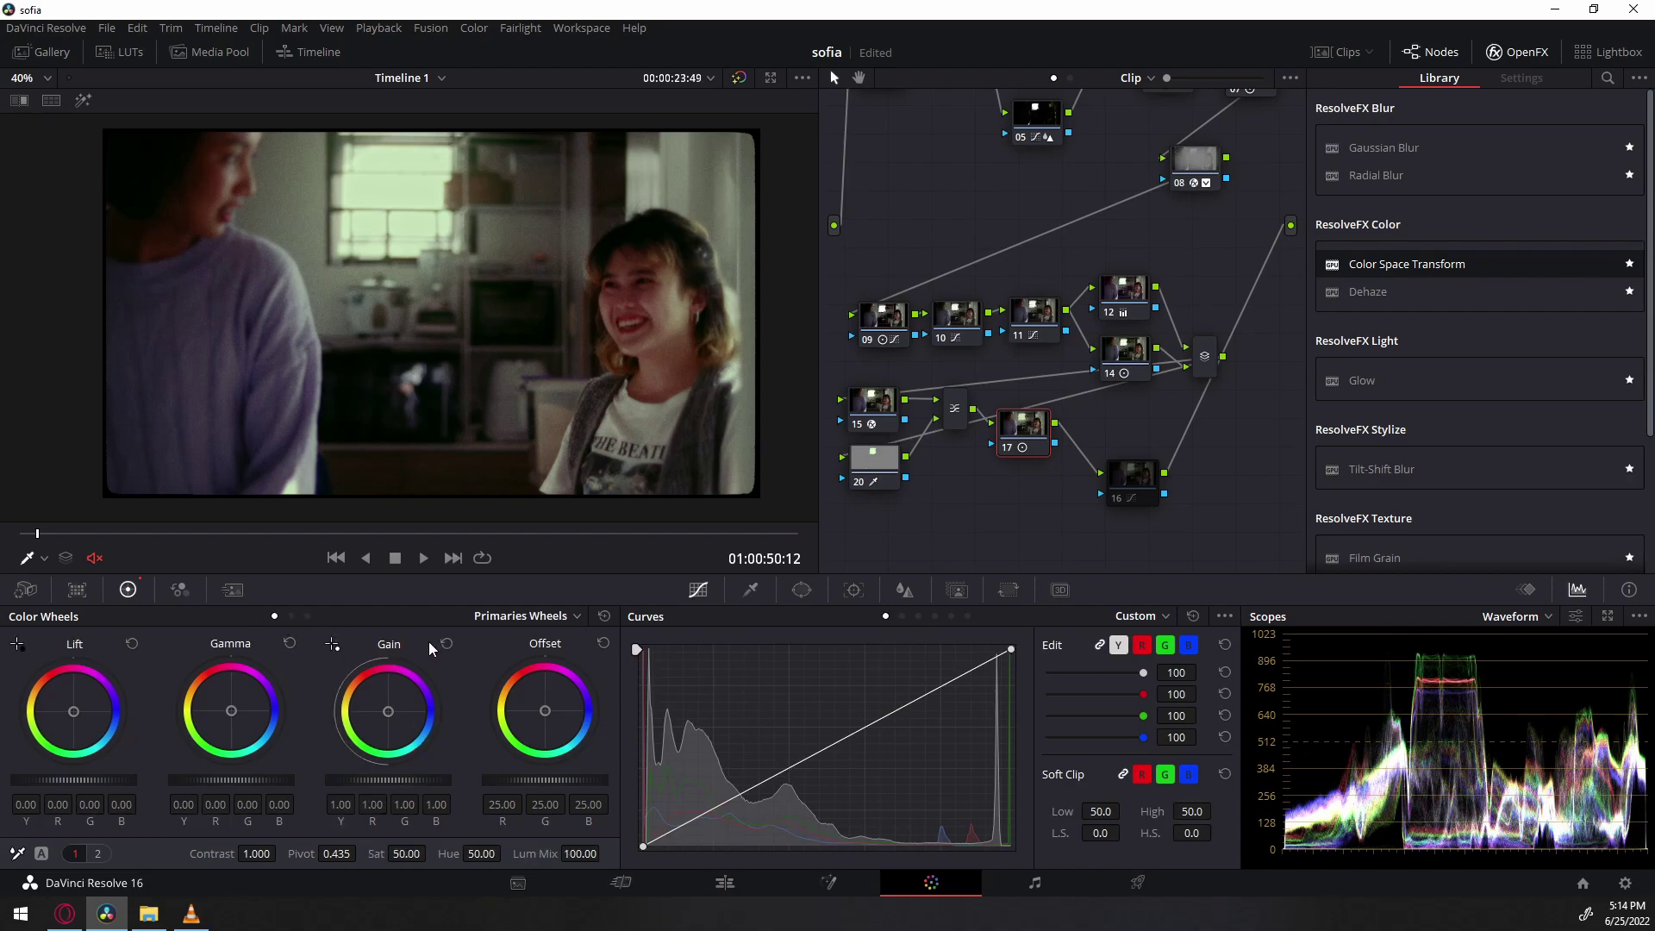
pyautogui.click(308, 616)
pyautogui.click(447, 642)
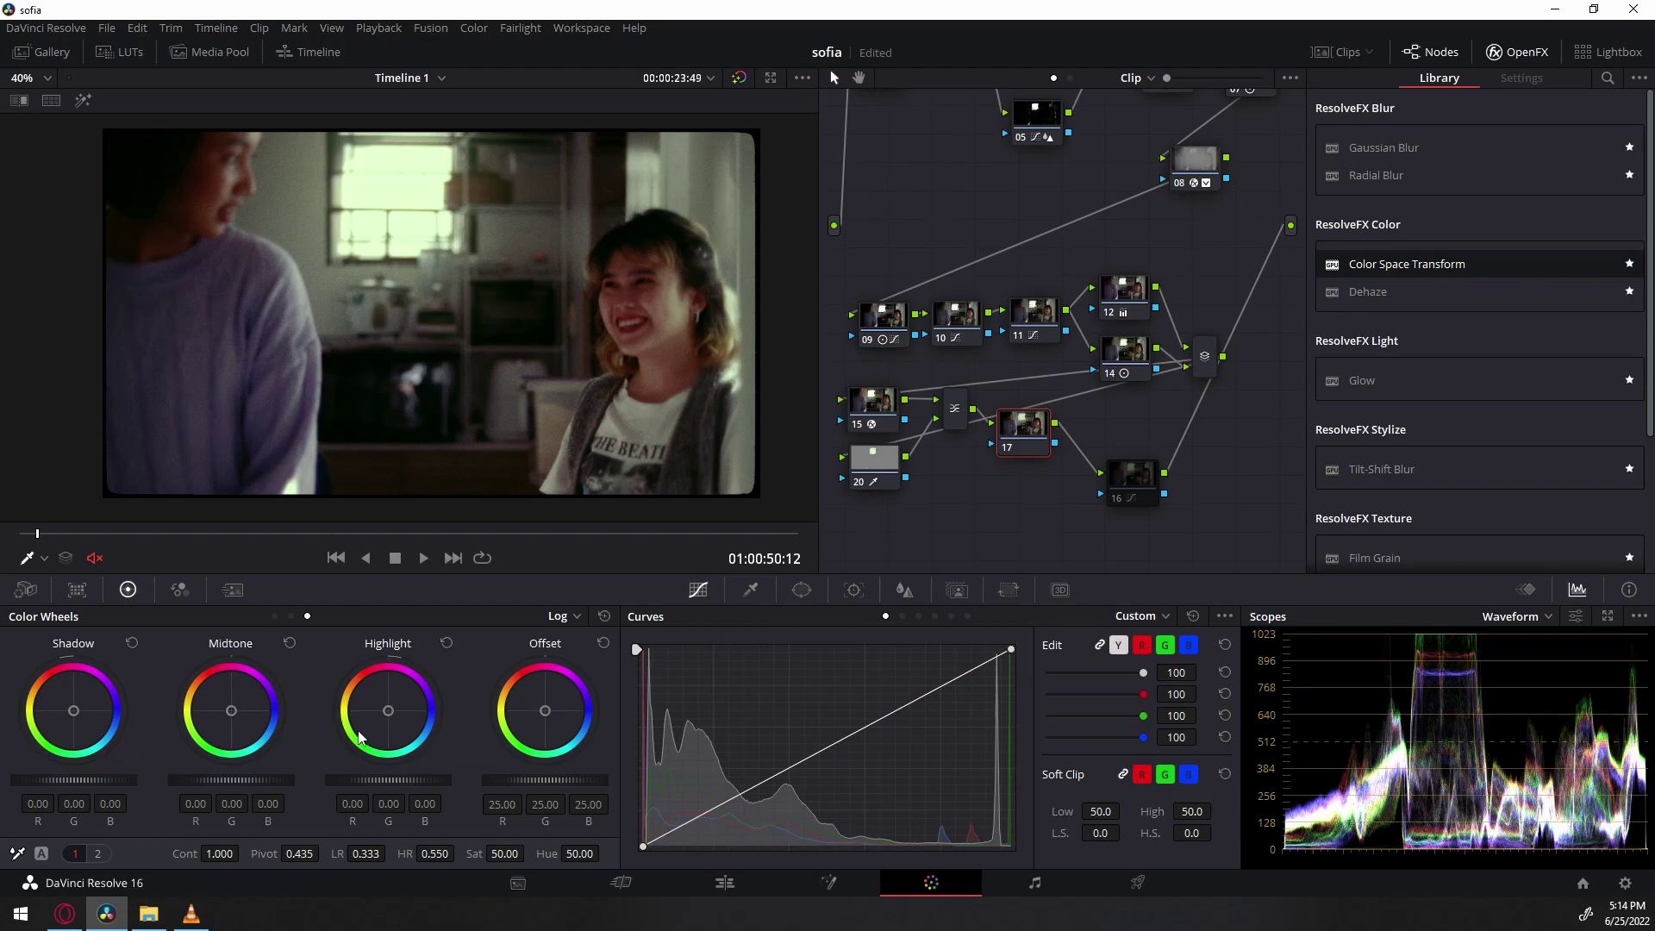
pyautogui.moveTo(387, 780); pyautogui.dragTo(370, 779)
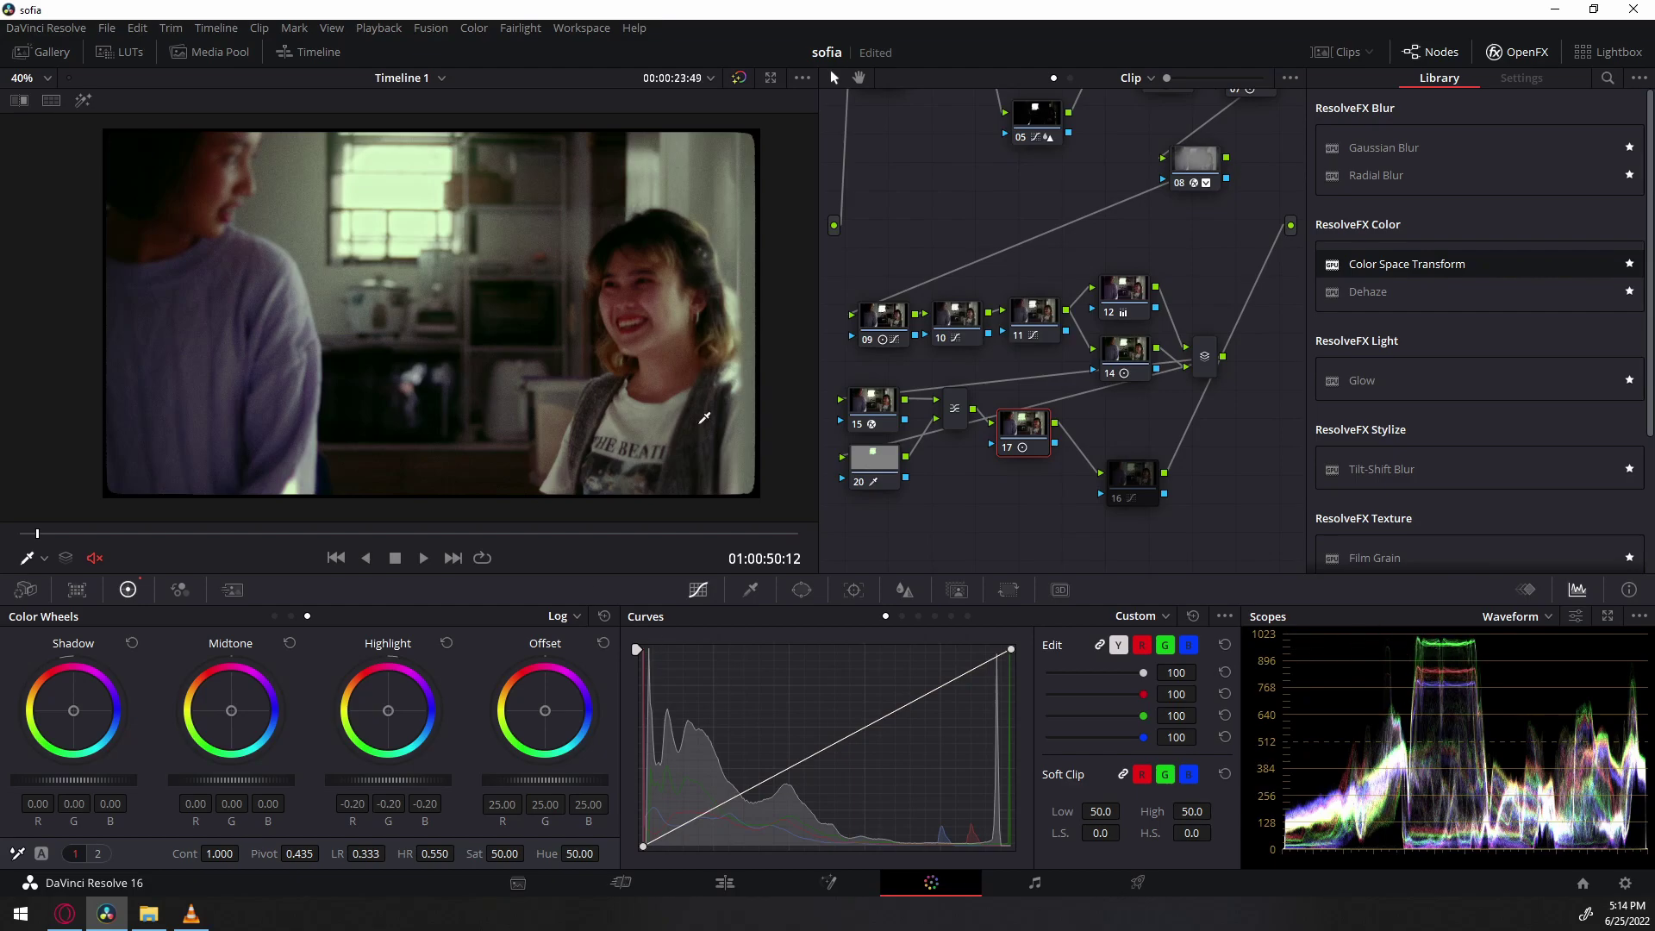
# Move node 16 up beside node 17, enable it, show its Lum Vs Sat curve and set its key output gain to 0.678.
pyautogui.moveTo(1123, 498); pyautogui.dragTo(1101, 459)
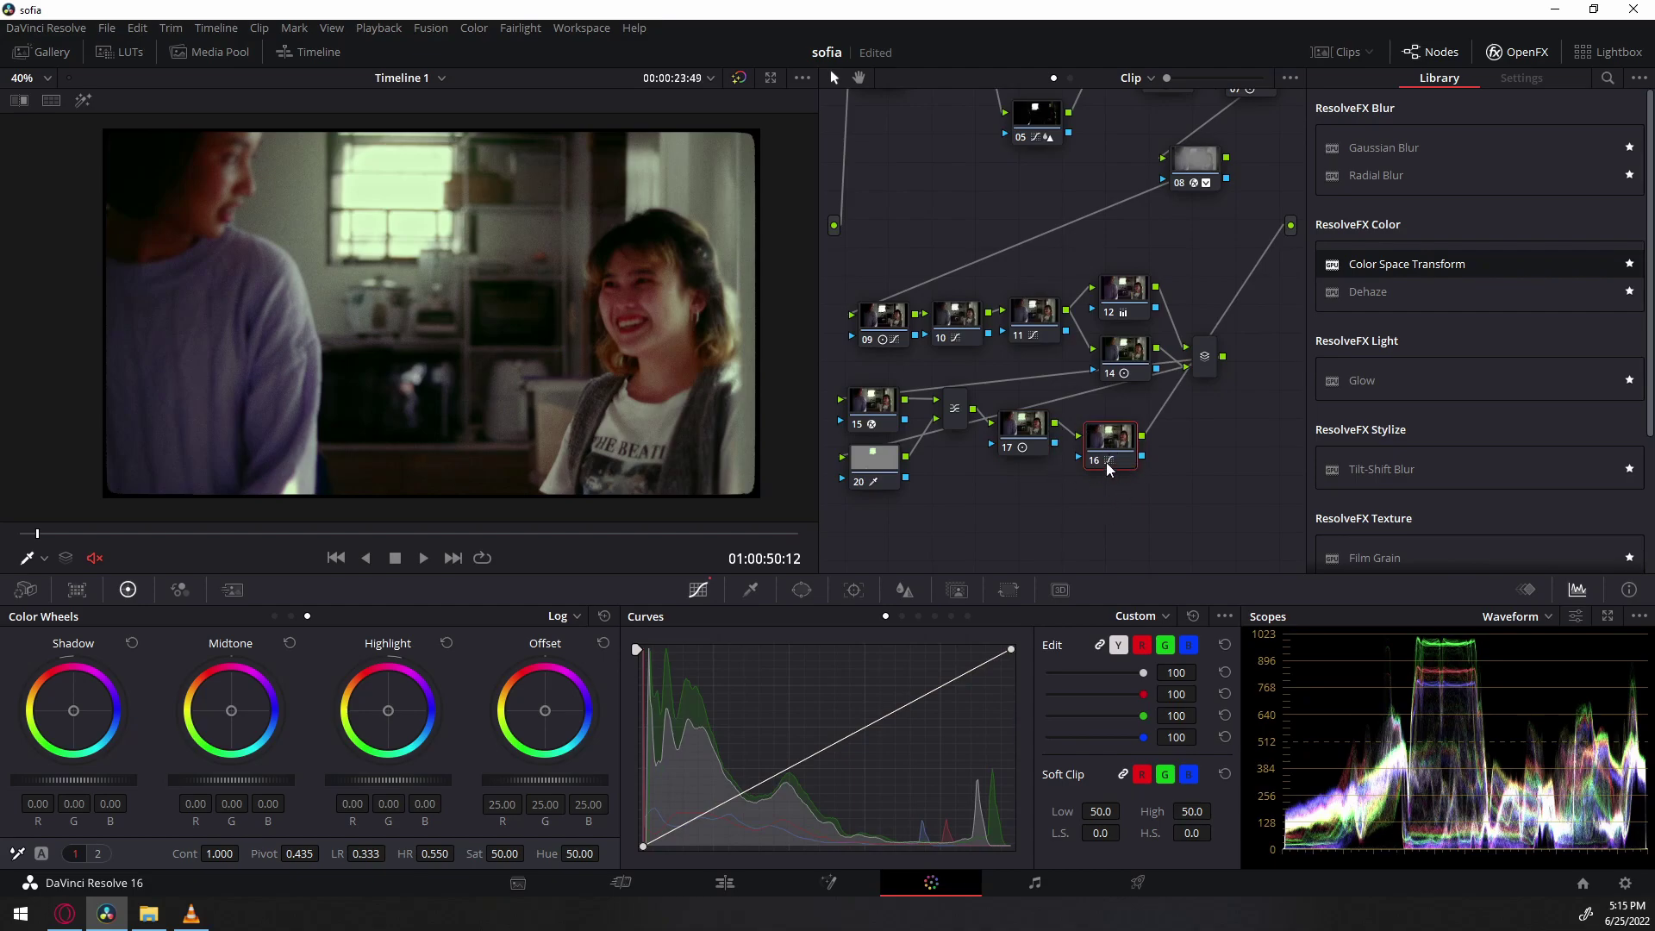
pyautogui.click(950, 616)
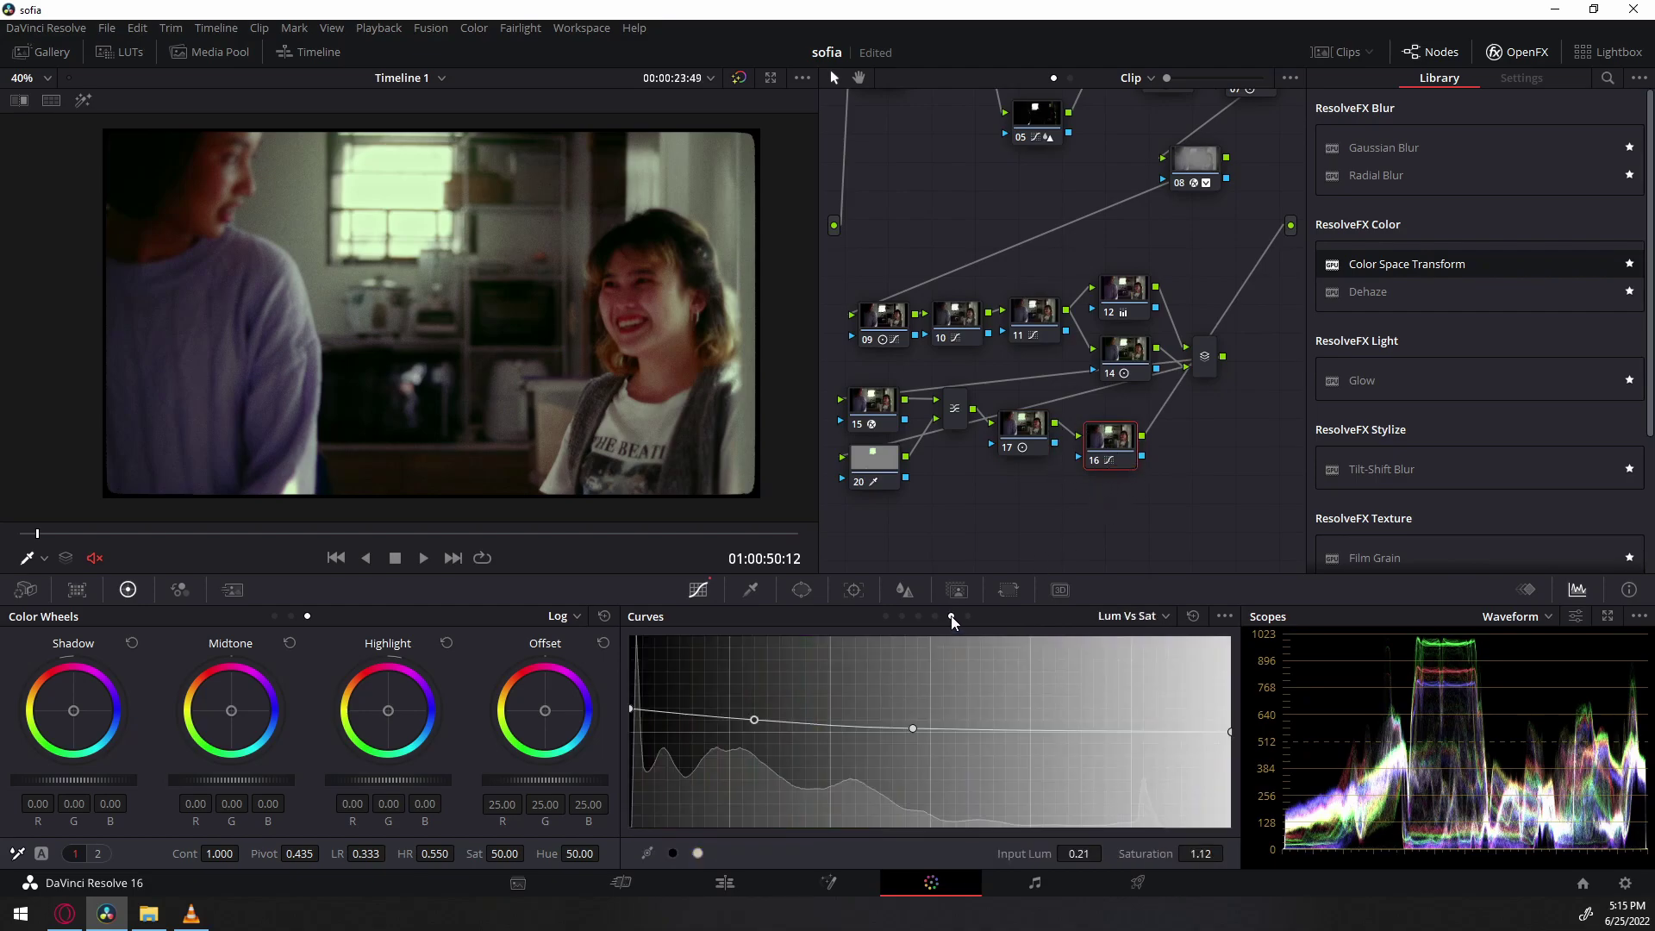
pyautogui.click(957, 591)
pyautogui.moveTo(1071, 754); pyautogui.dragTo(1081, 755)
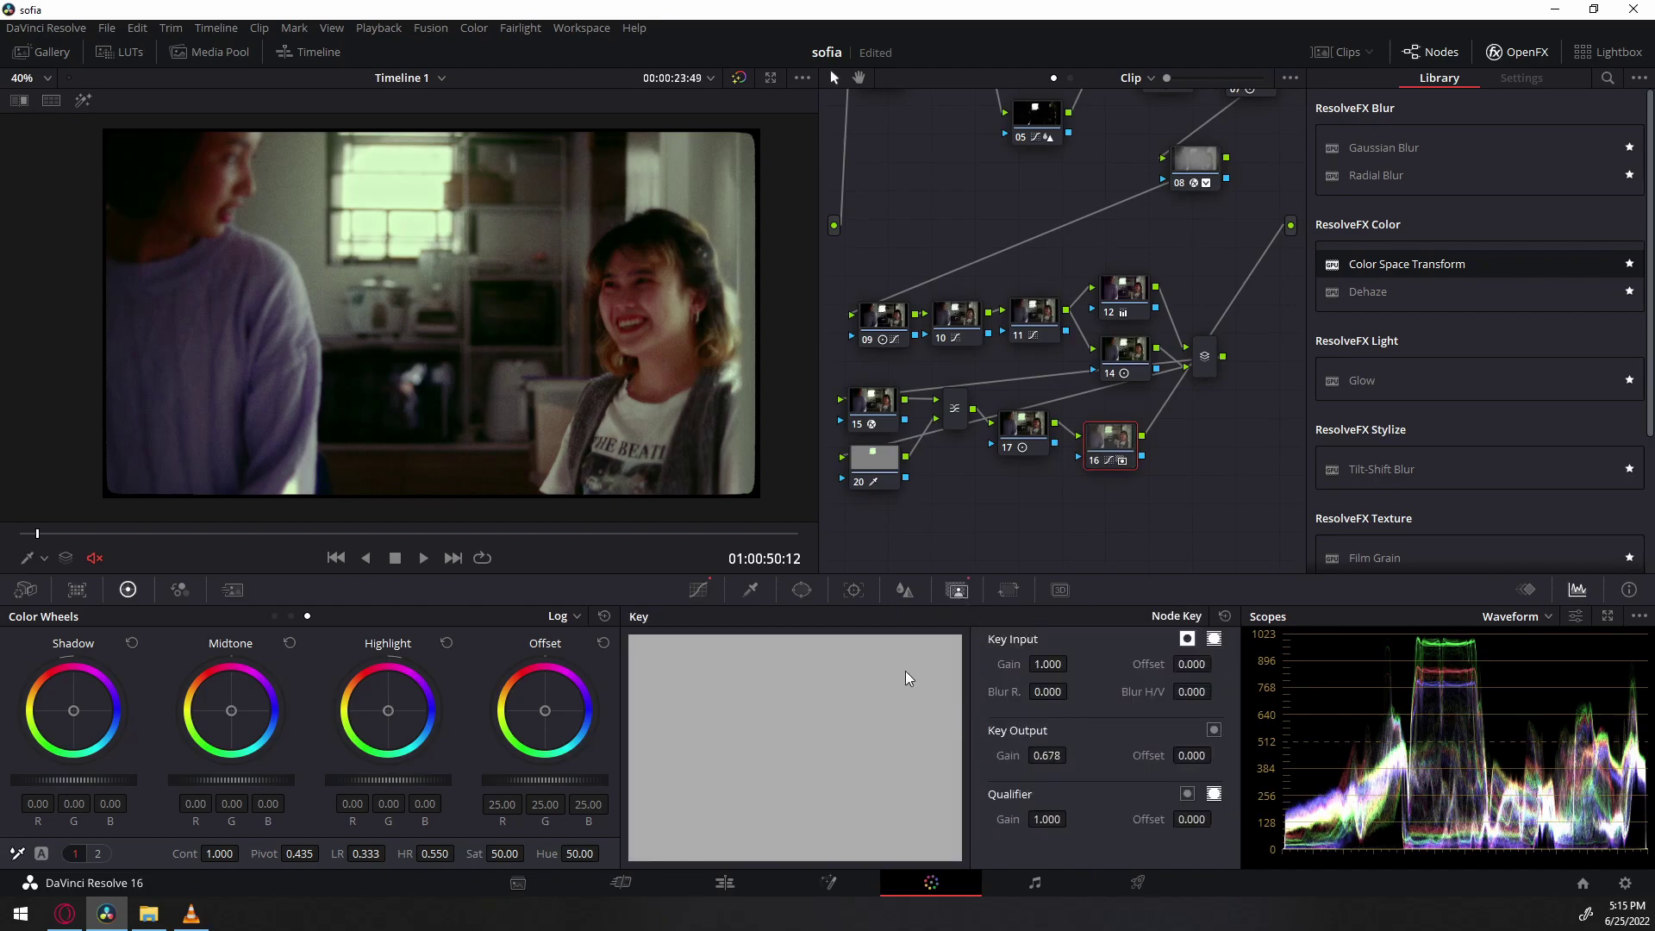
# Compare the clip with all grades bypassed and restored, and play it back from near its start.
pyautogui.hotkey('shift', 'd')
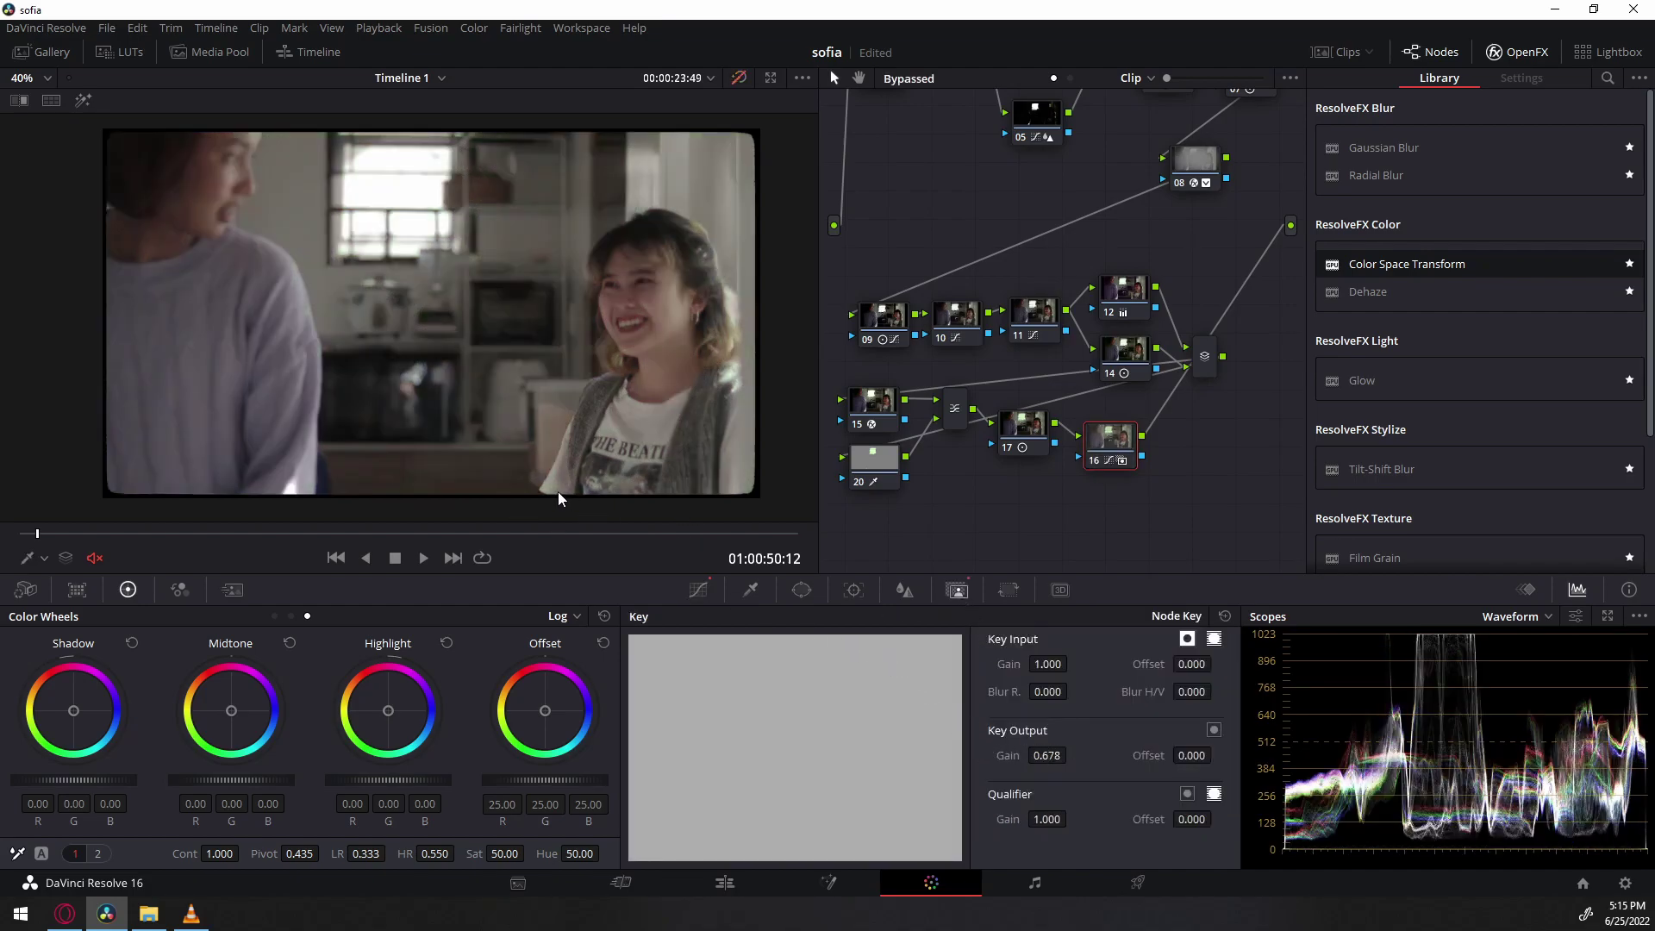
pyautogui.hotkey('shift', 'd')
pyautogui.click(228, 535)
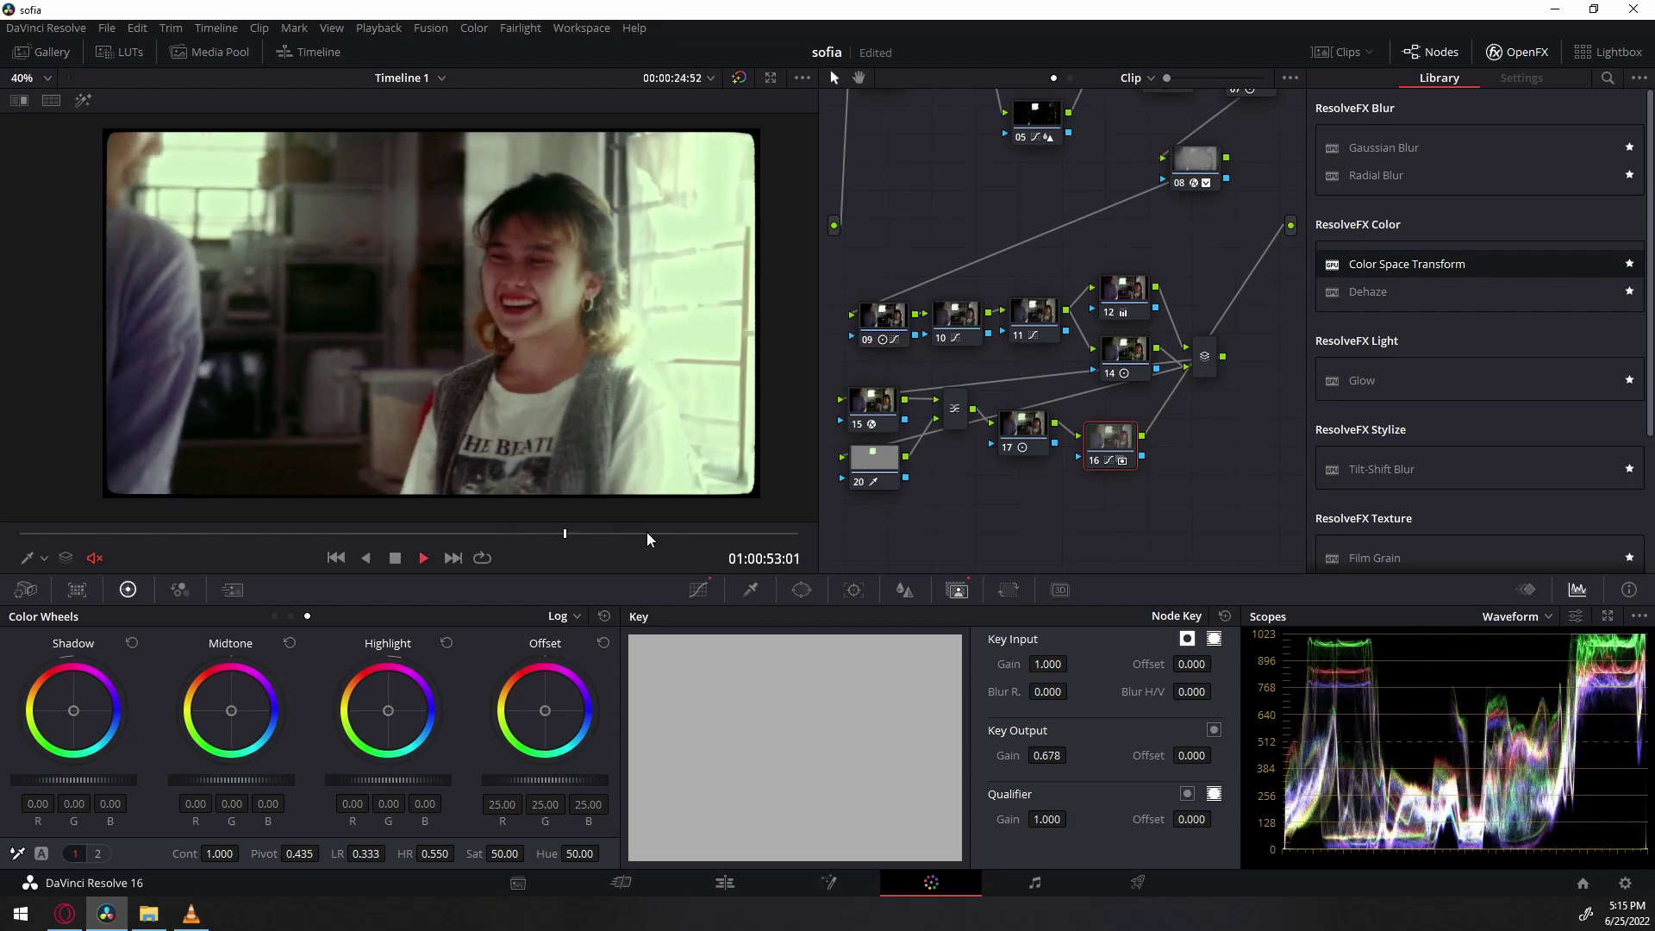
# Go to the frame at 01:00:53:15 and show node 20's qualifier.
pyautogui.click(686, 534)
pyautogui.click(881, 487)
pyautogui.moveTo(881, 486); pyautogui.dragTo(875, 486)
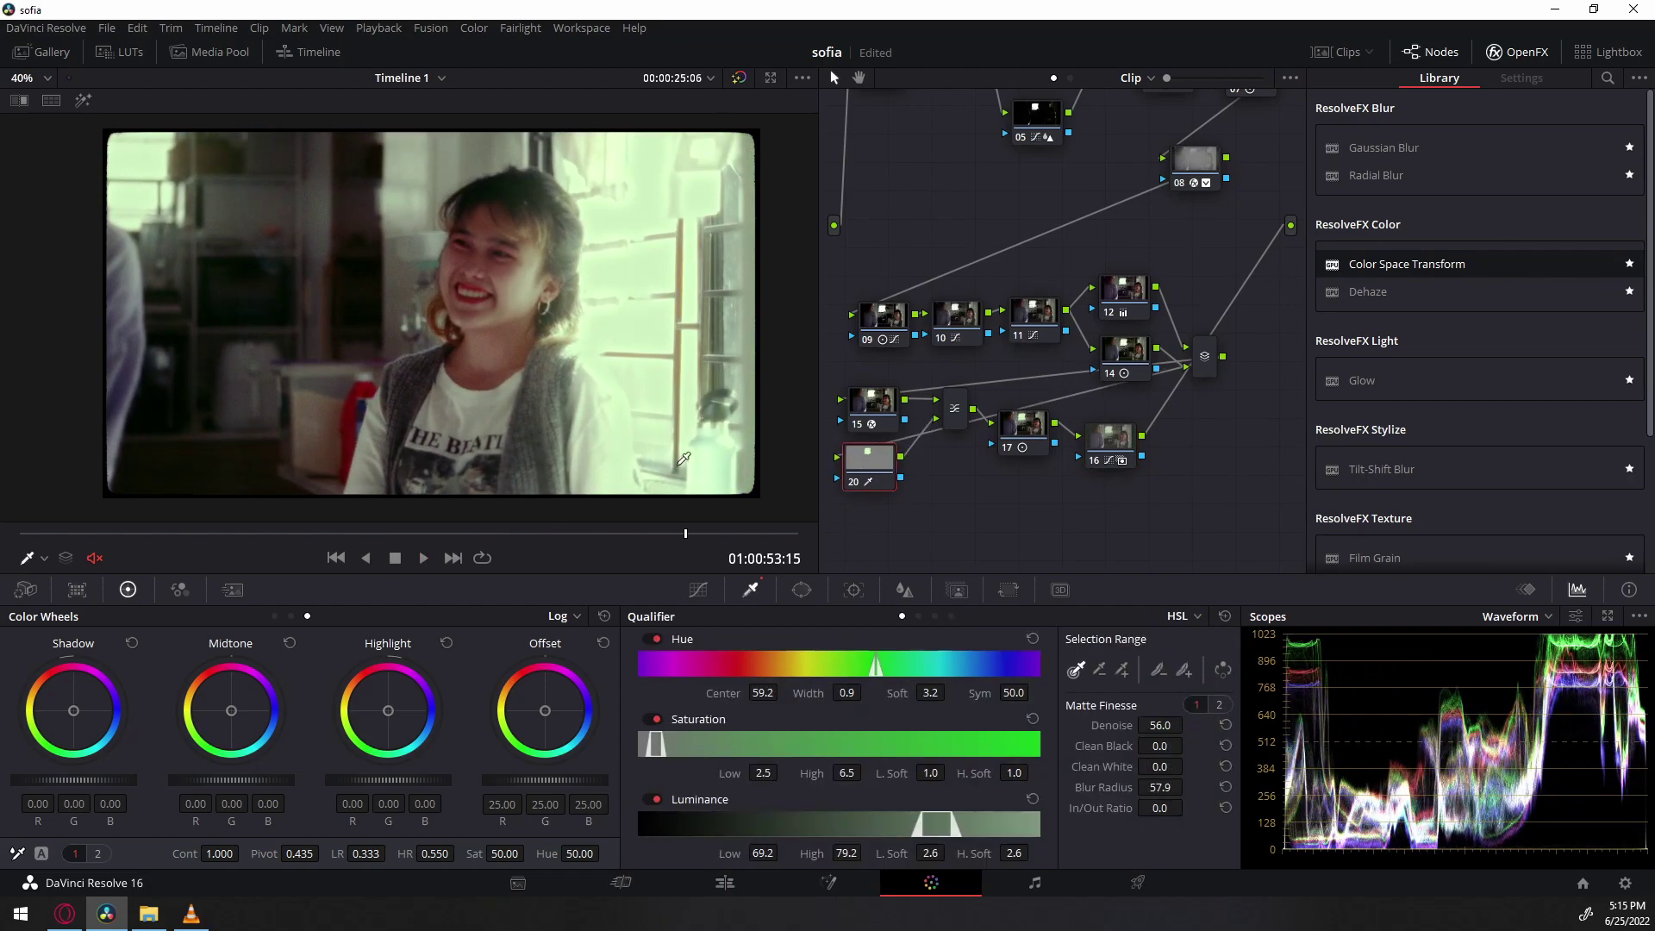